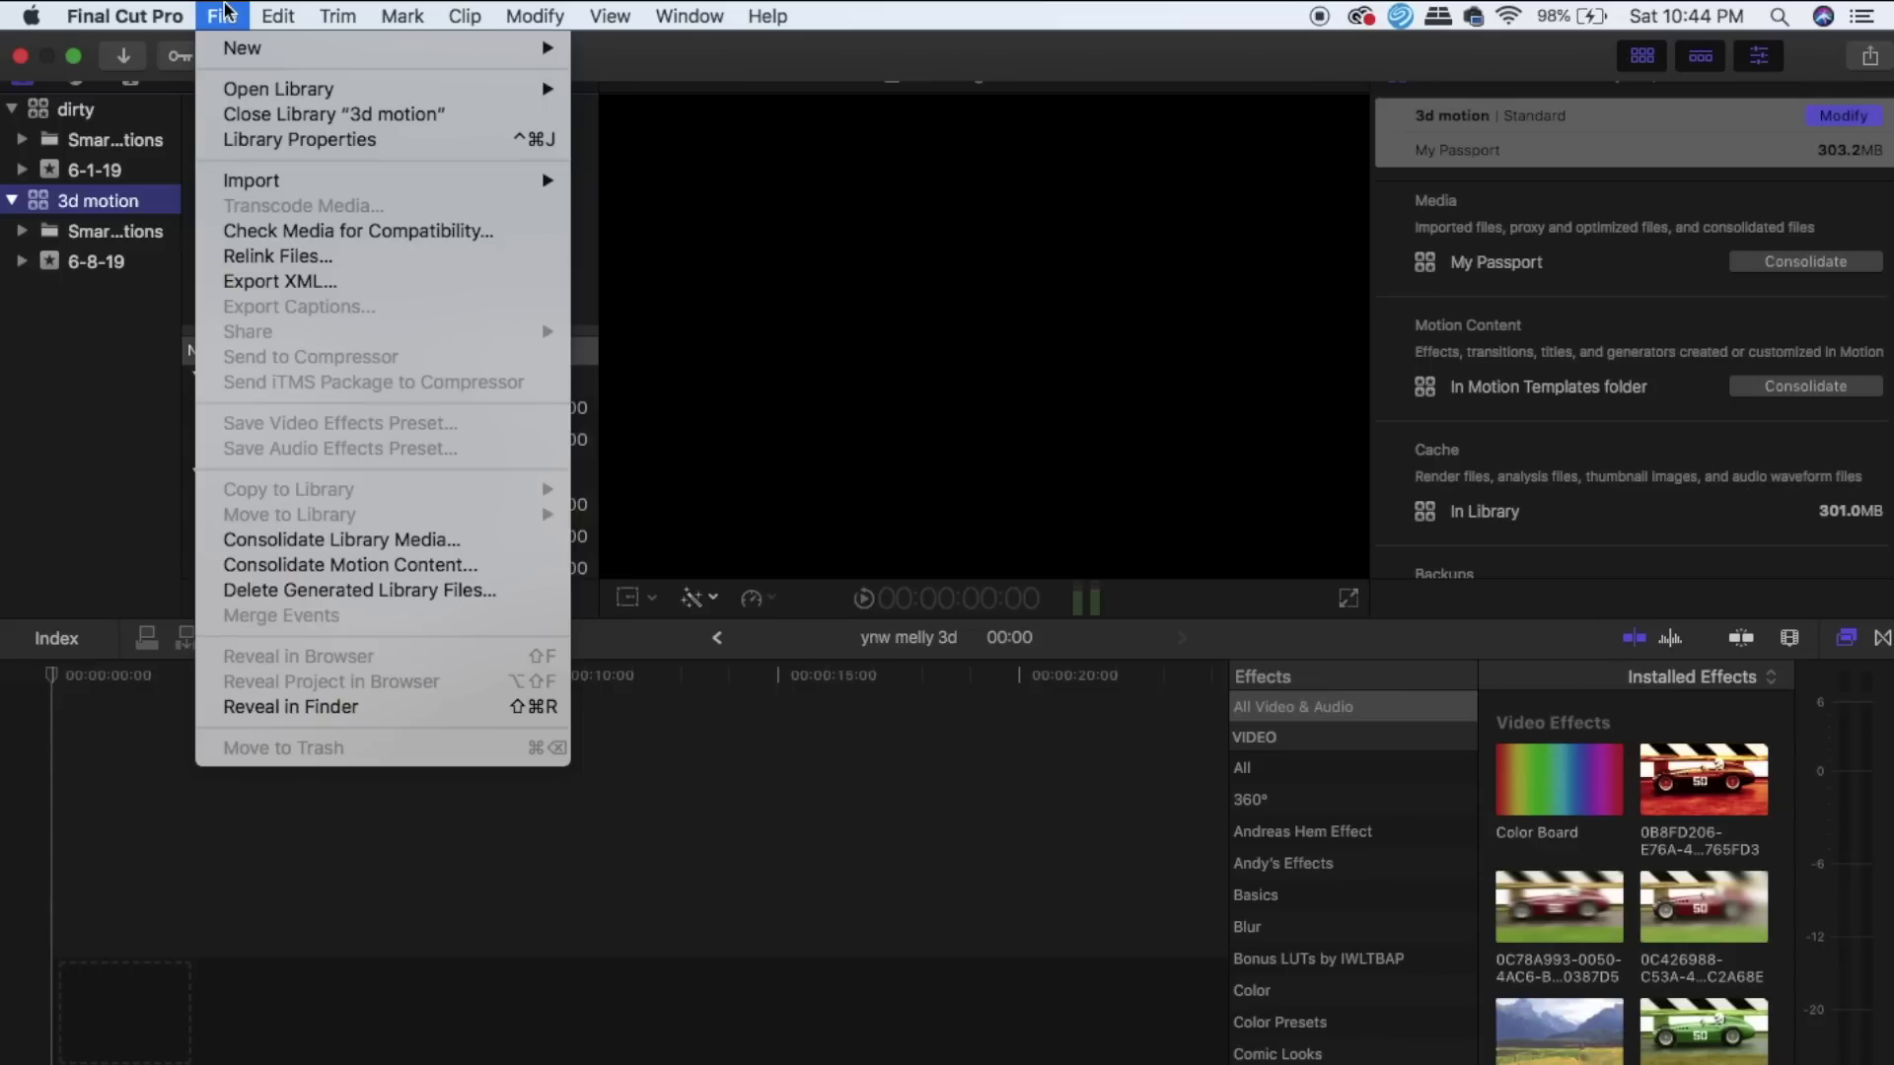
# Step: Create a new project named "Ynw Melly" in the 6-8-19 event of the 3d motion library
pyautogui.moveTo(474, 47)
pyautogui.click(636, 56)
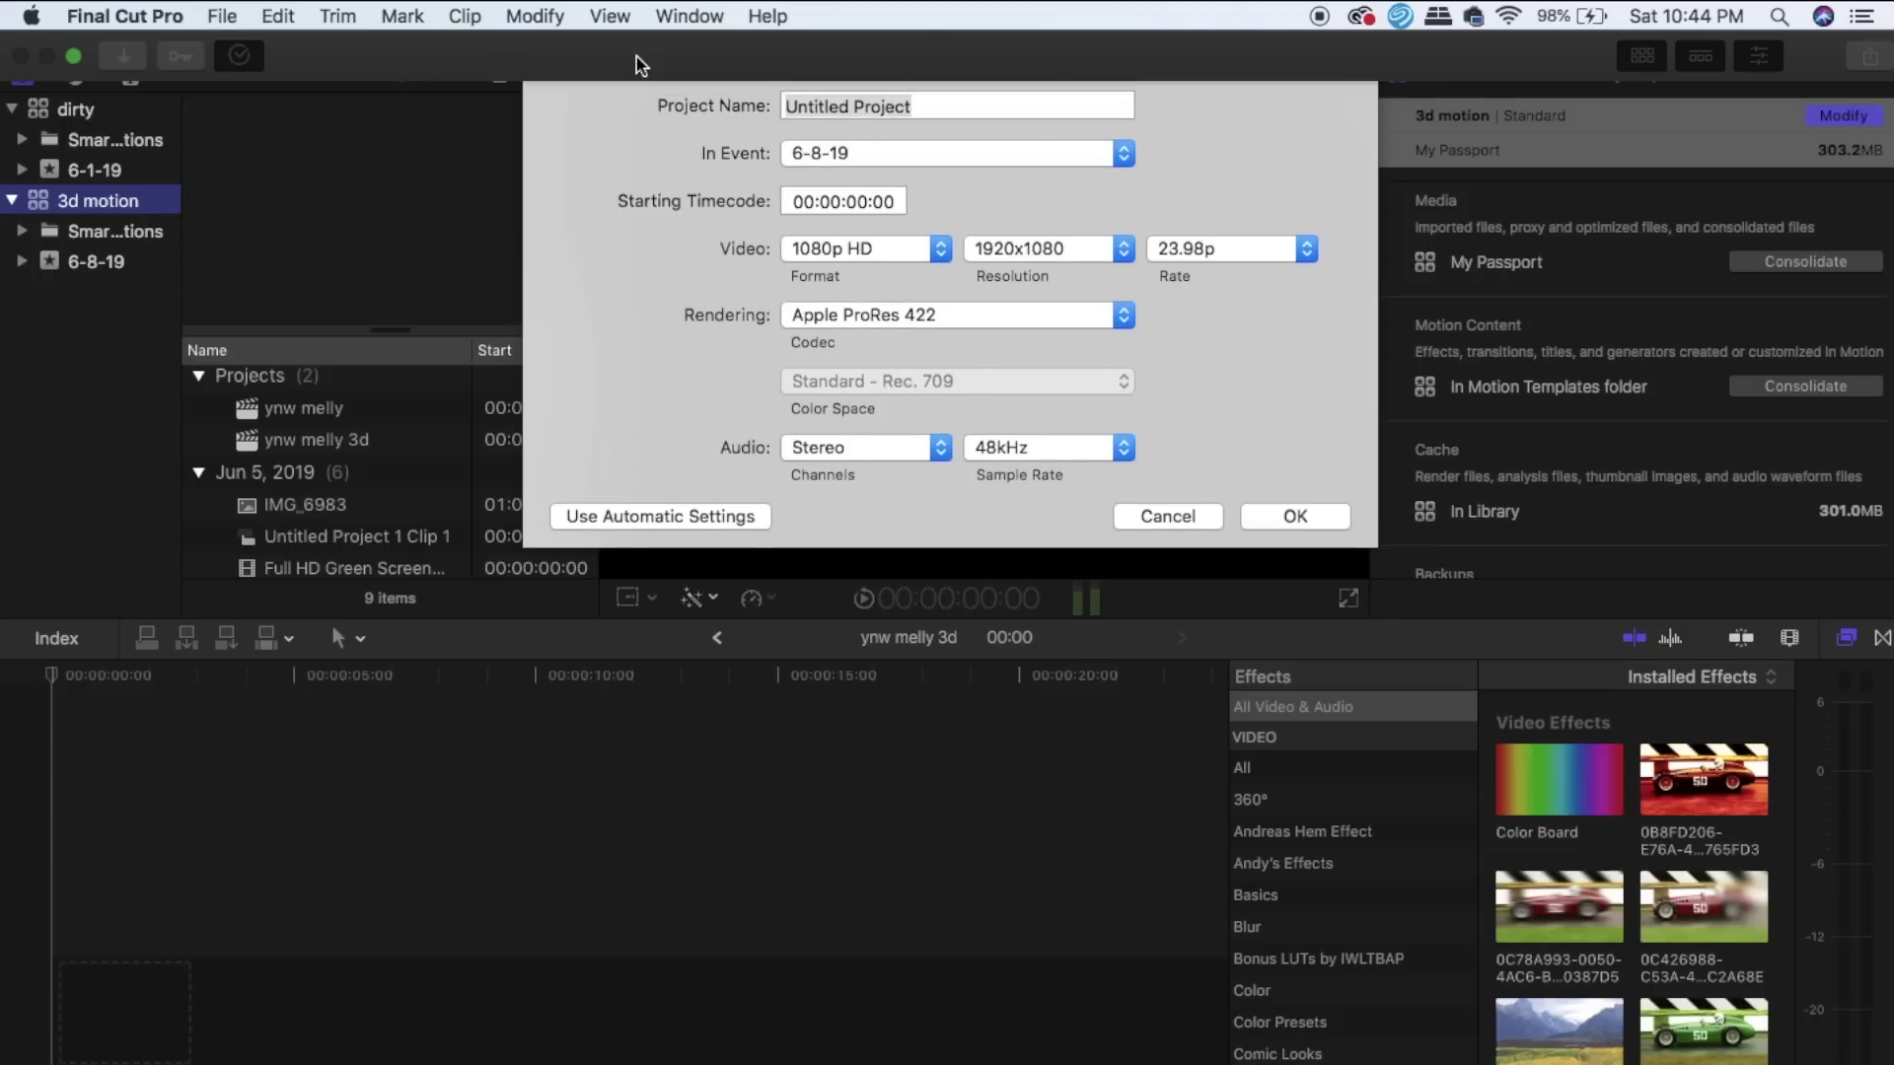
pyautogui.write('Ynw Melly')
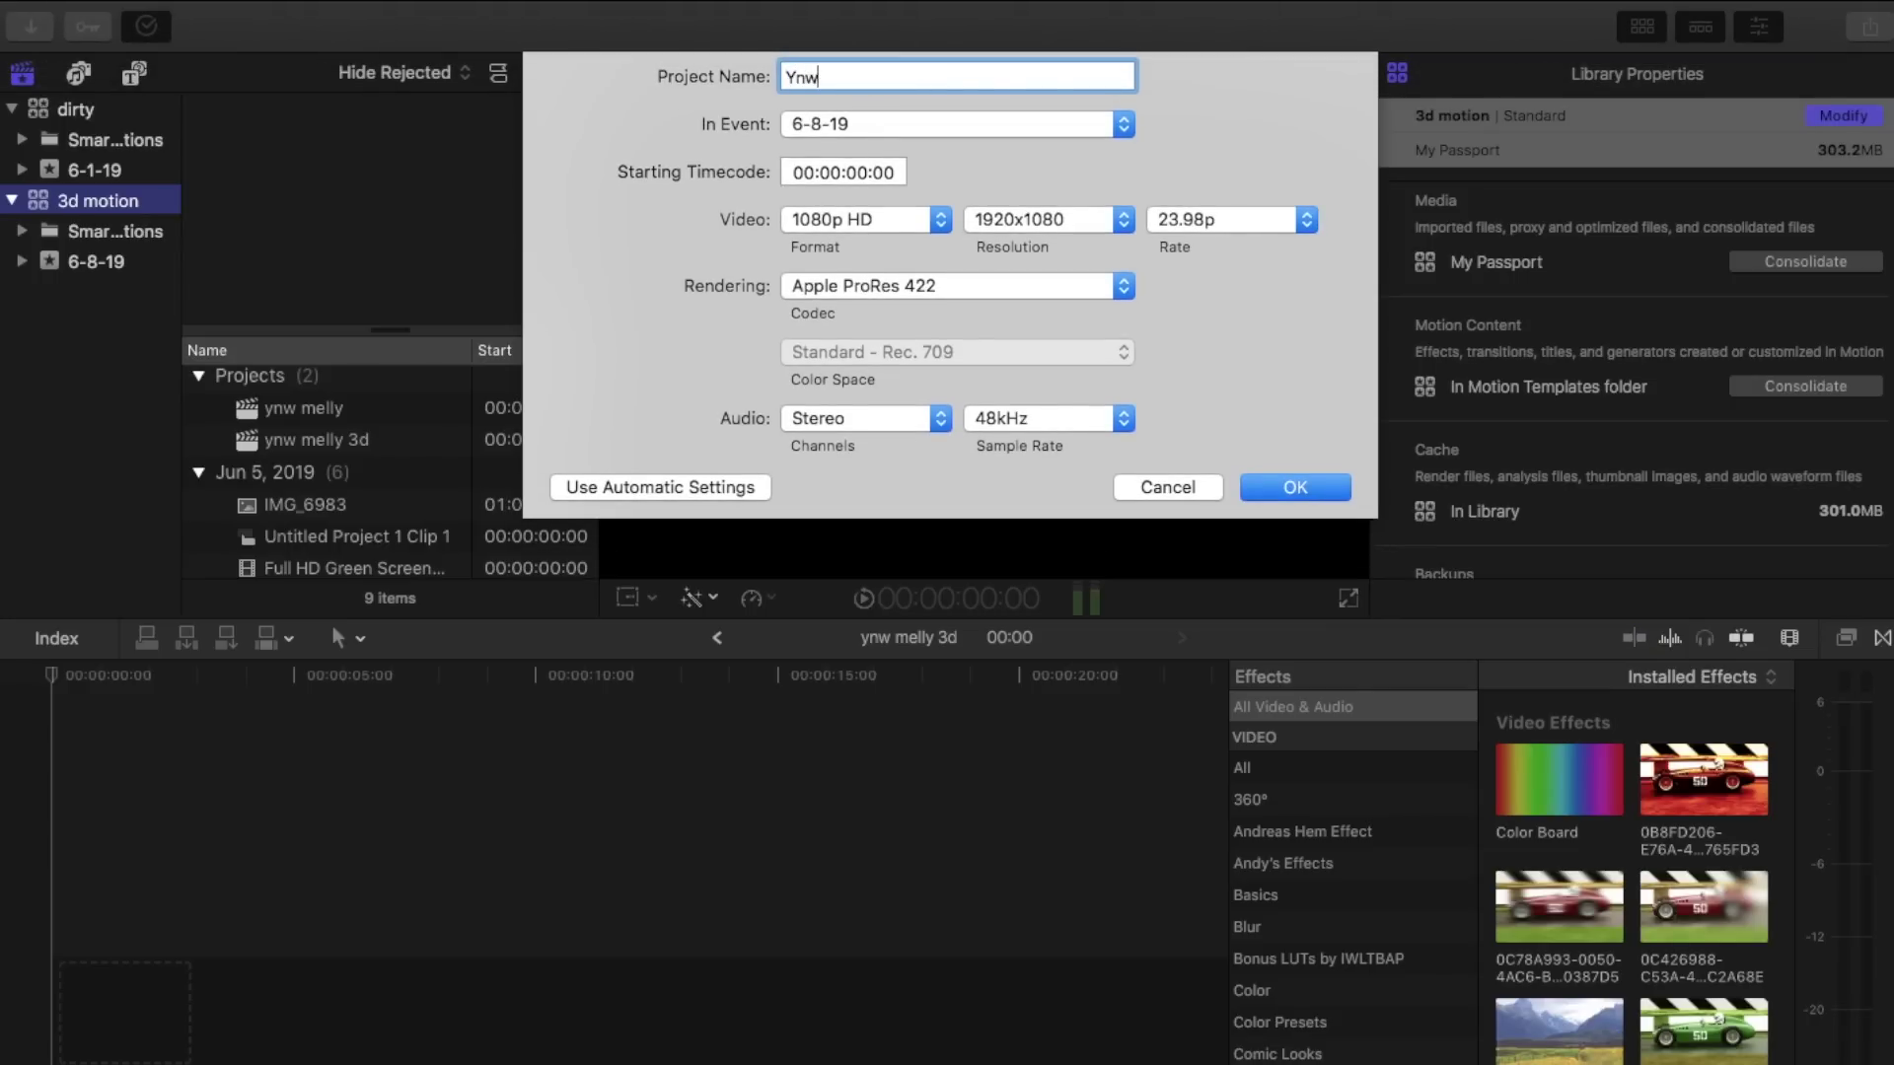
# Step: Set the new project's video format to Custom with a 1080 x 1350 resolution and create it
pyautogui.click(925, 221)
pyautogui.click(854, 448)
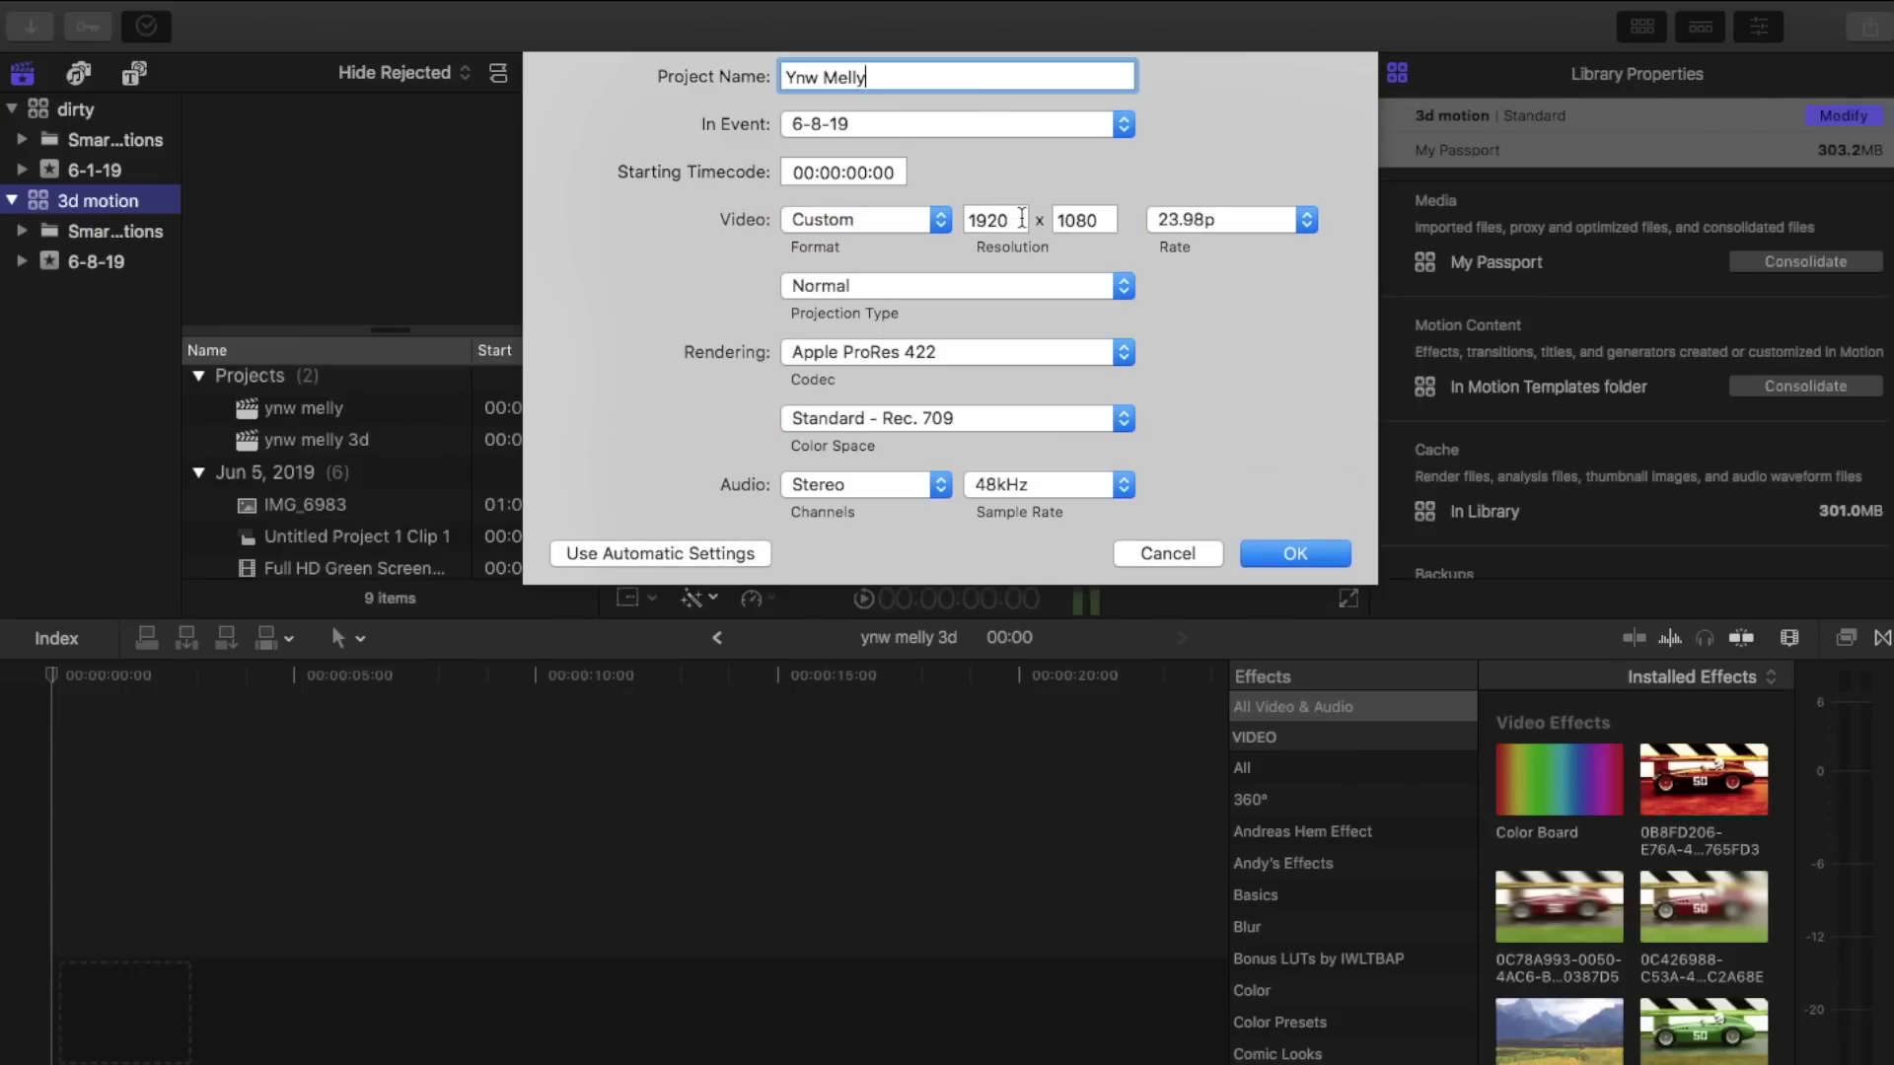
pyautogui.doubleClick(1022, 218)
pyautogui.write('1')
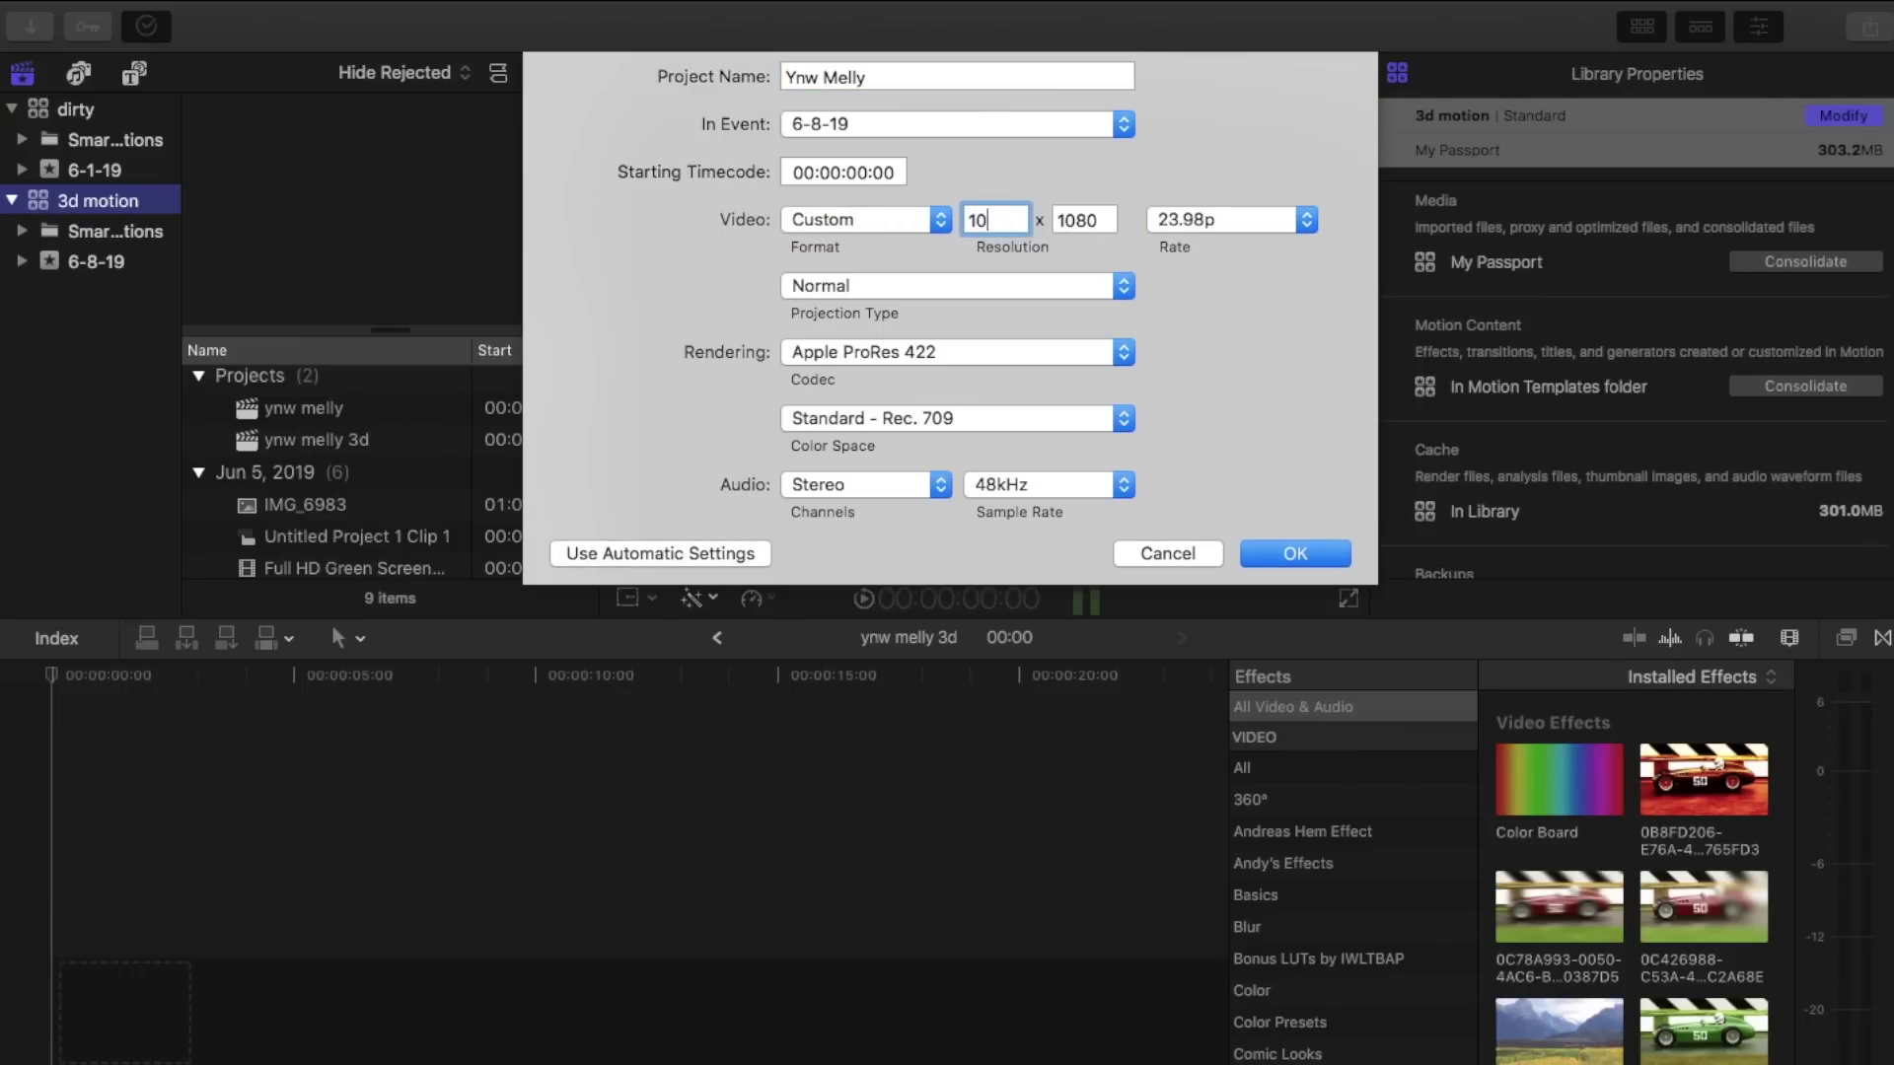
pyautogui.press('Tab')
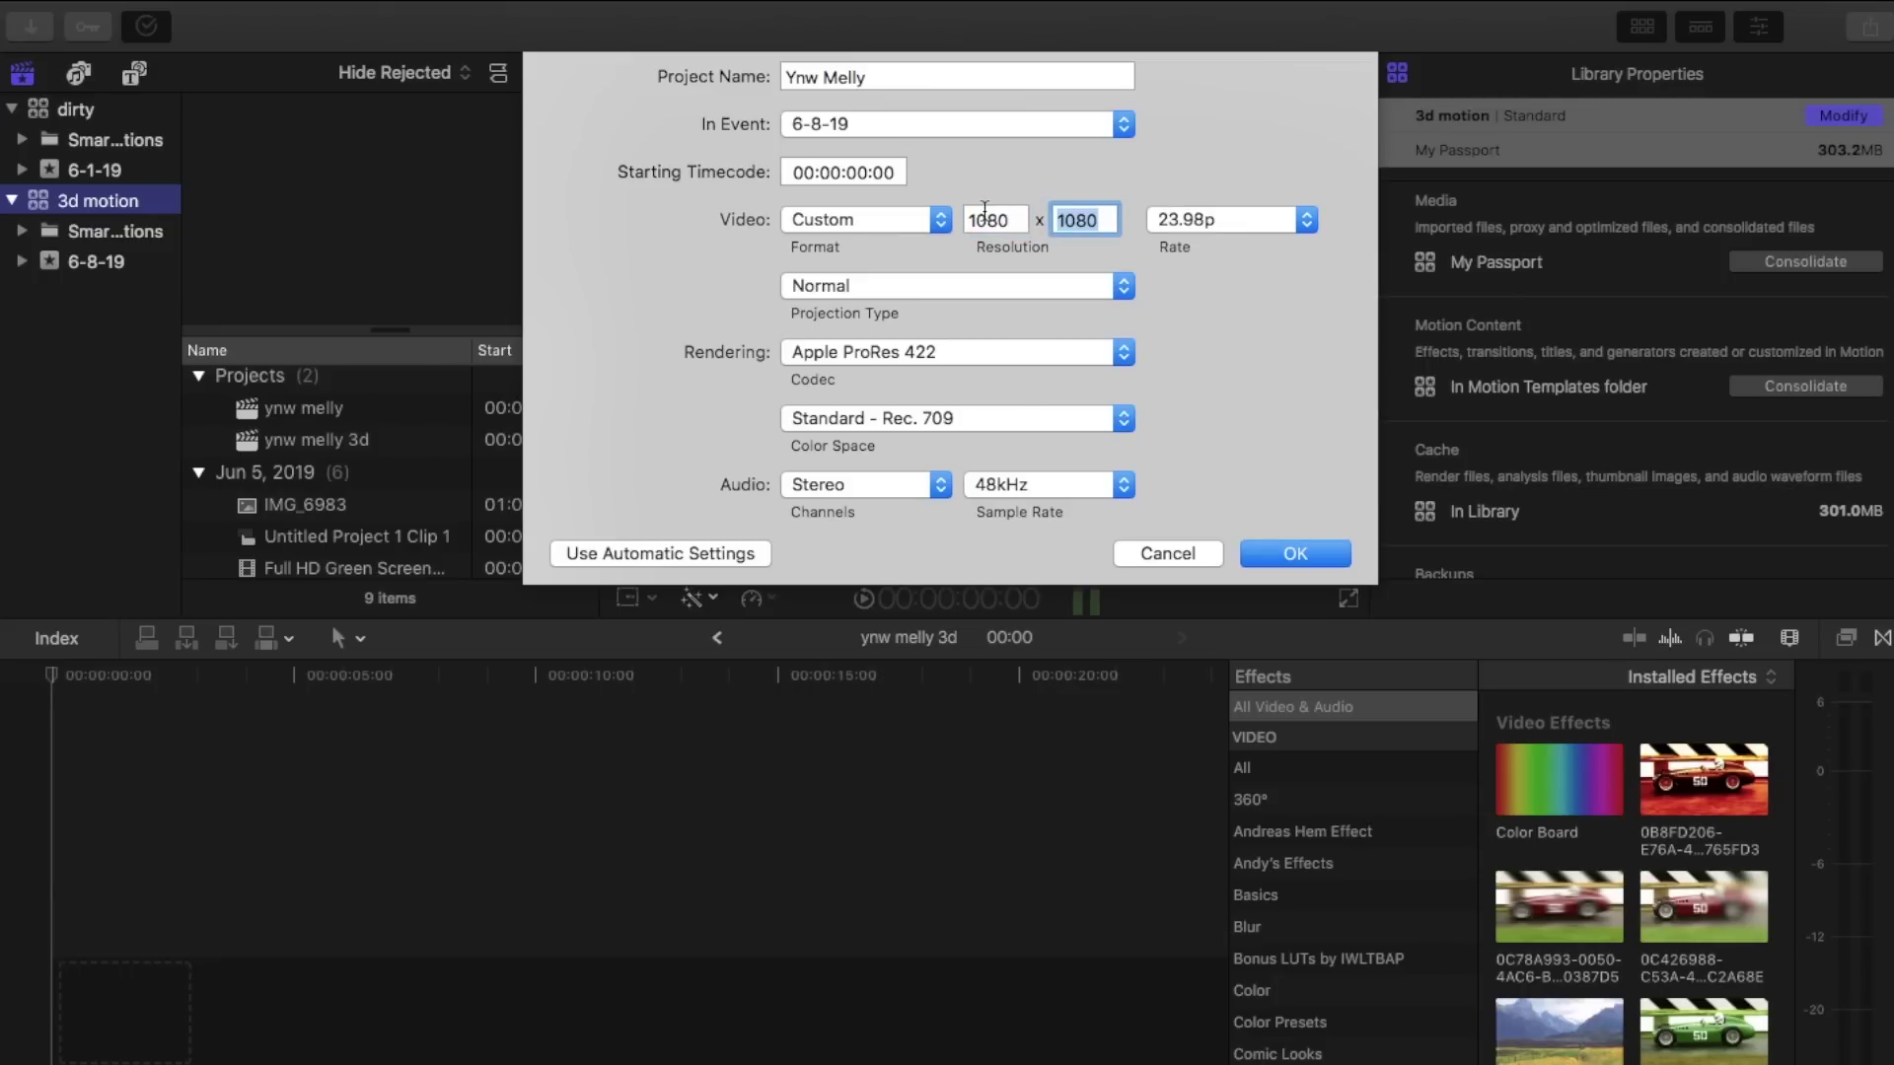
pyautogui.write('1350')
pyautogui.press('Return')
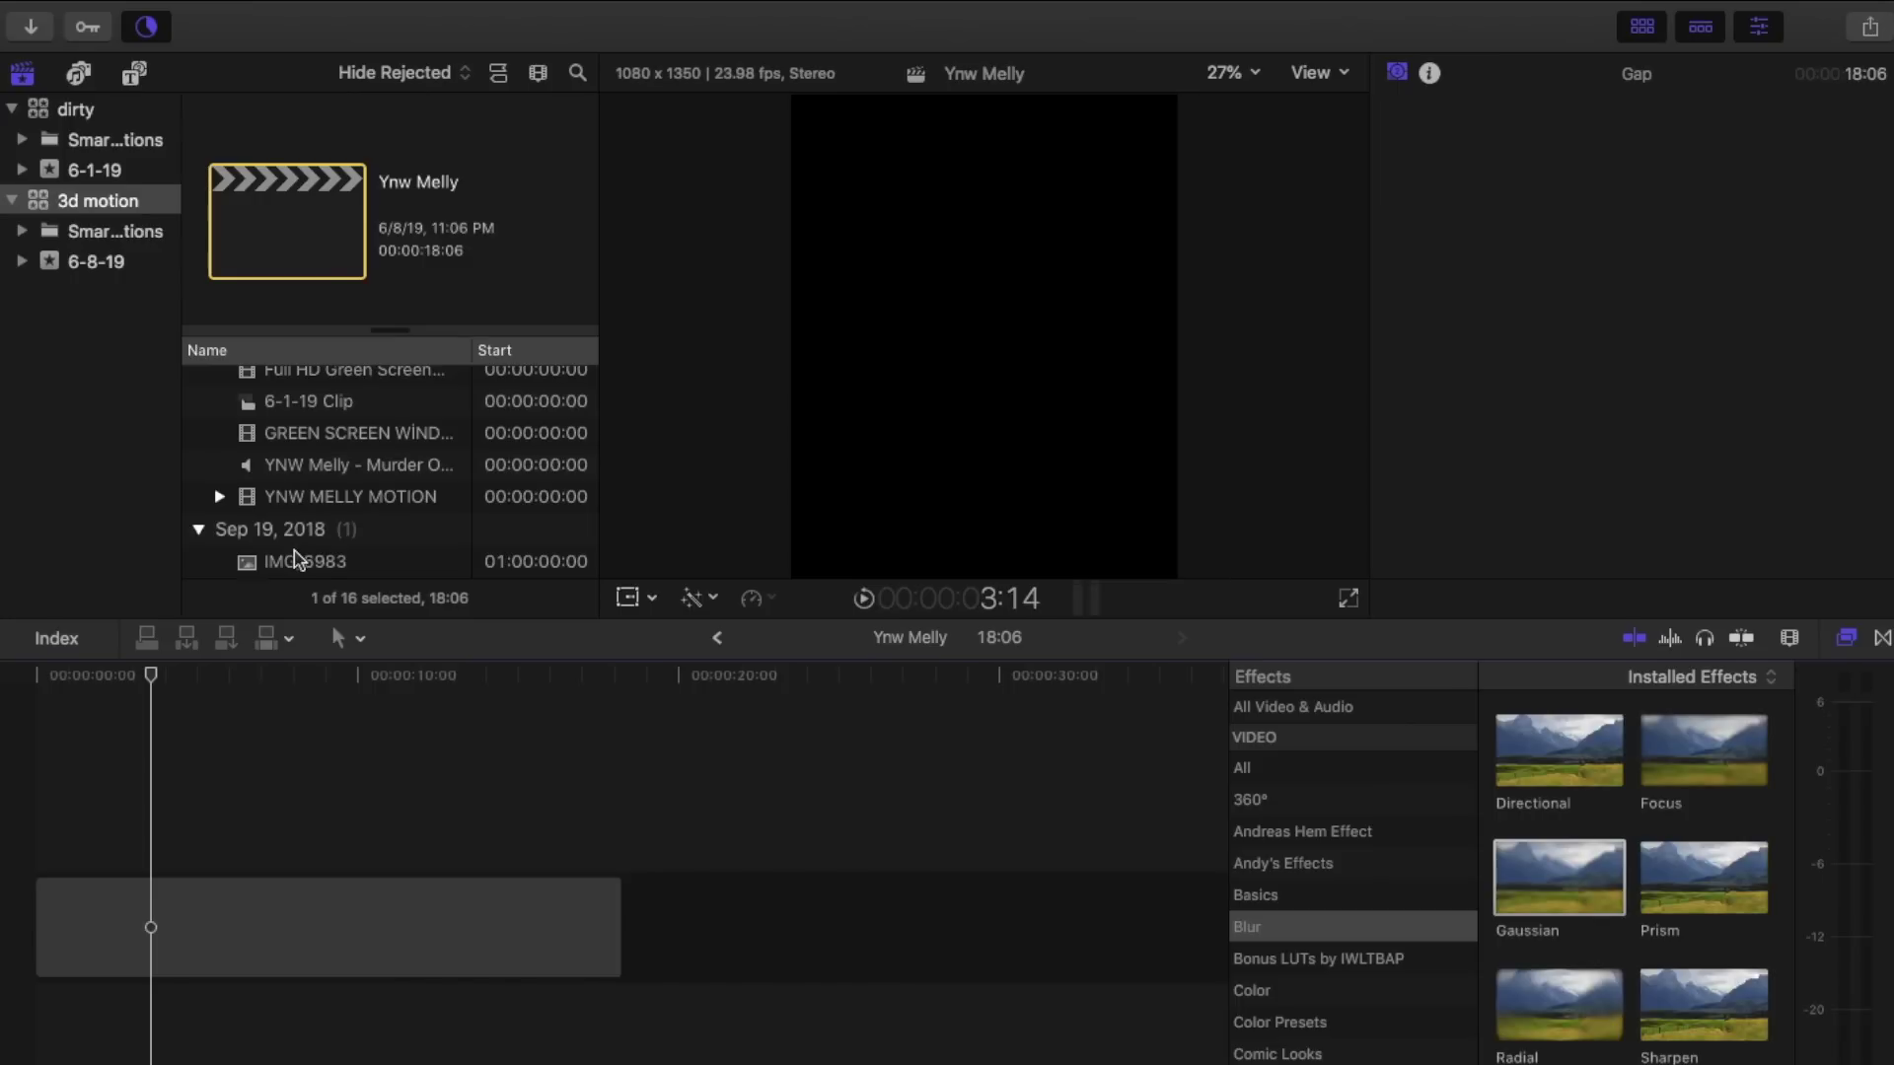
# Step: Place the IMG_6983 image above the gap clip at the start of the timeline and apply the Draw Mask effect to it
pyautogui.moveTo(305, 561); pyautogui.dragTo(29, 780)
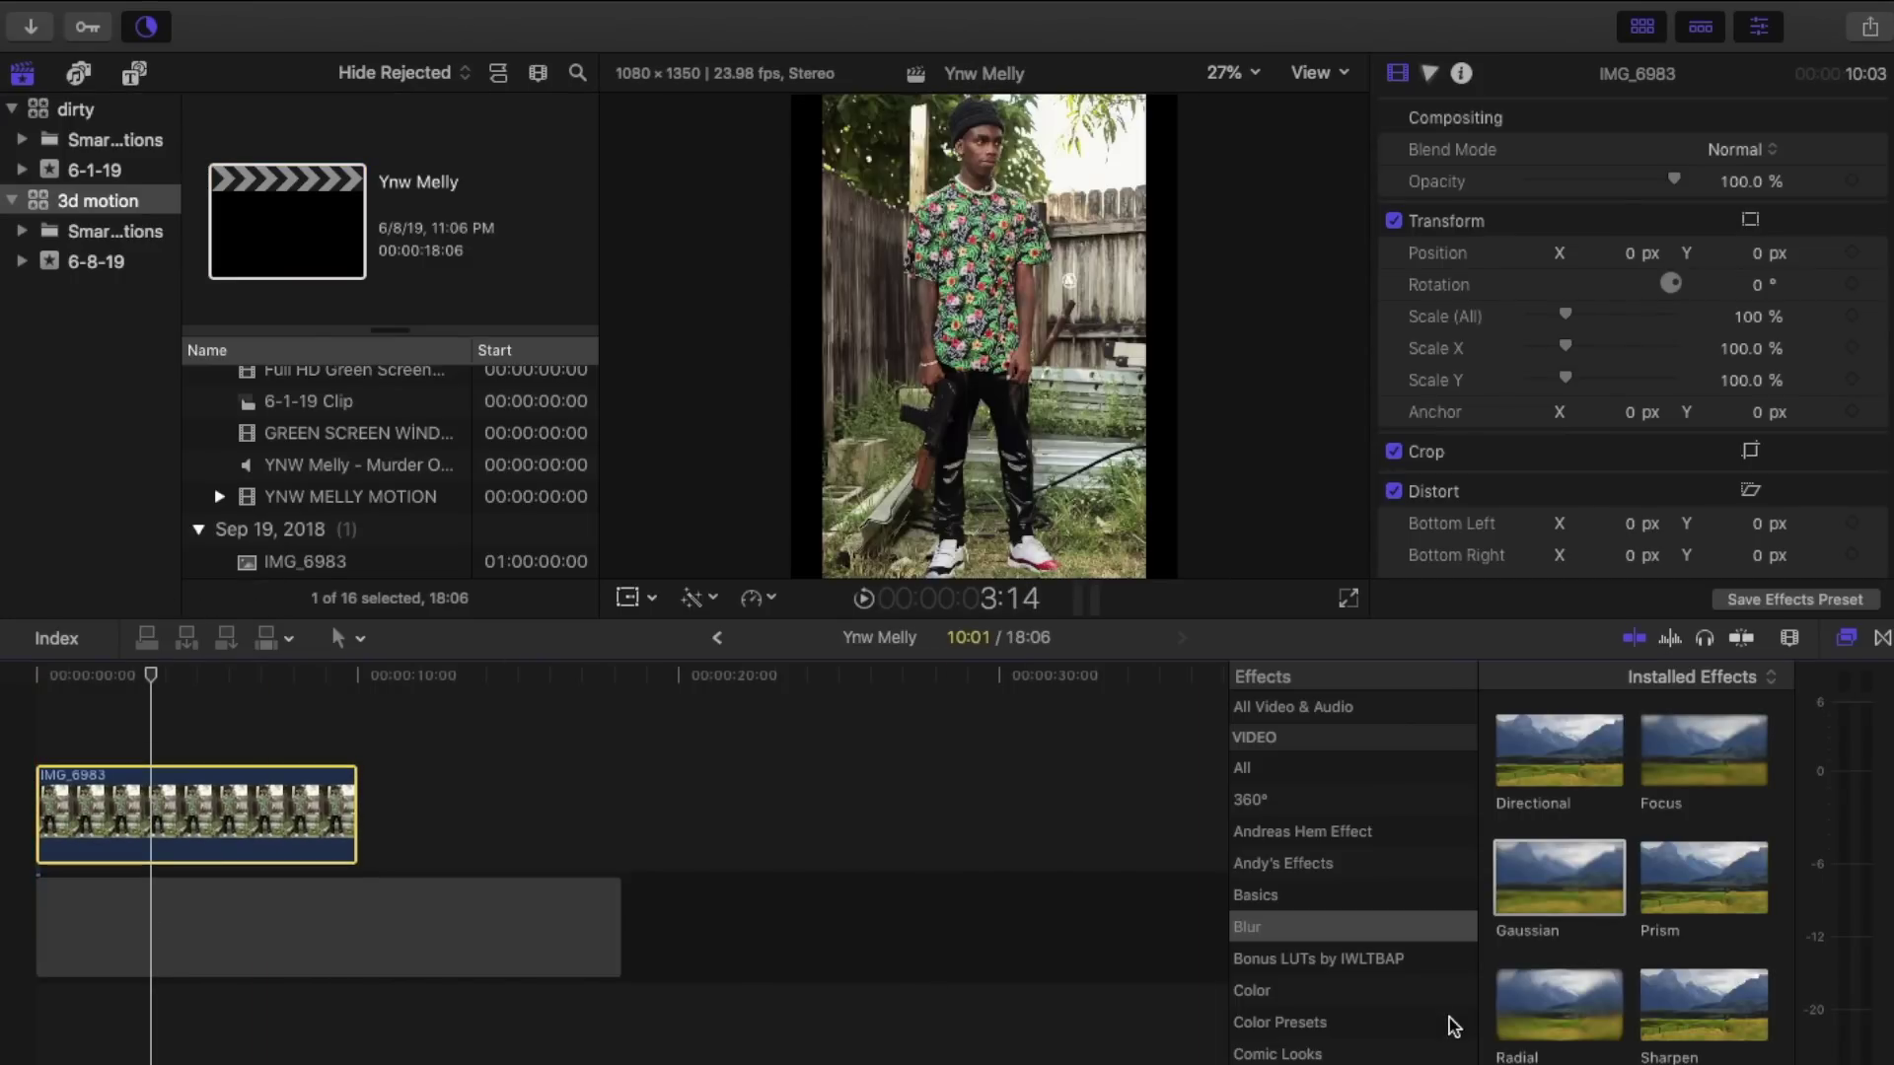
pyautogui.click(1363, 772)
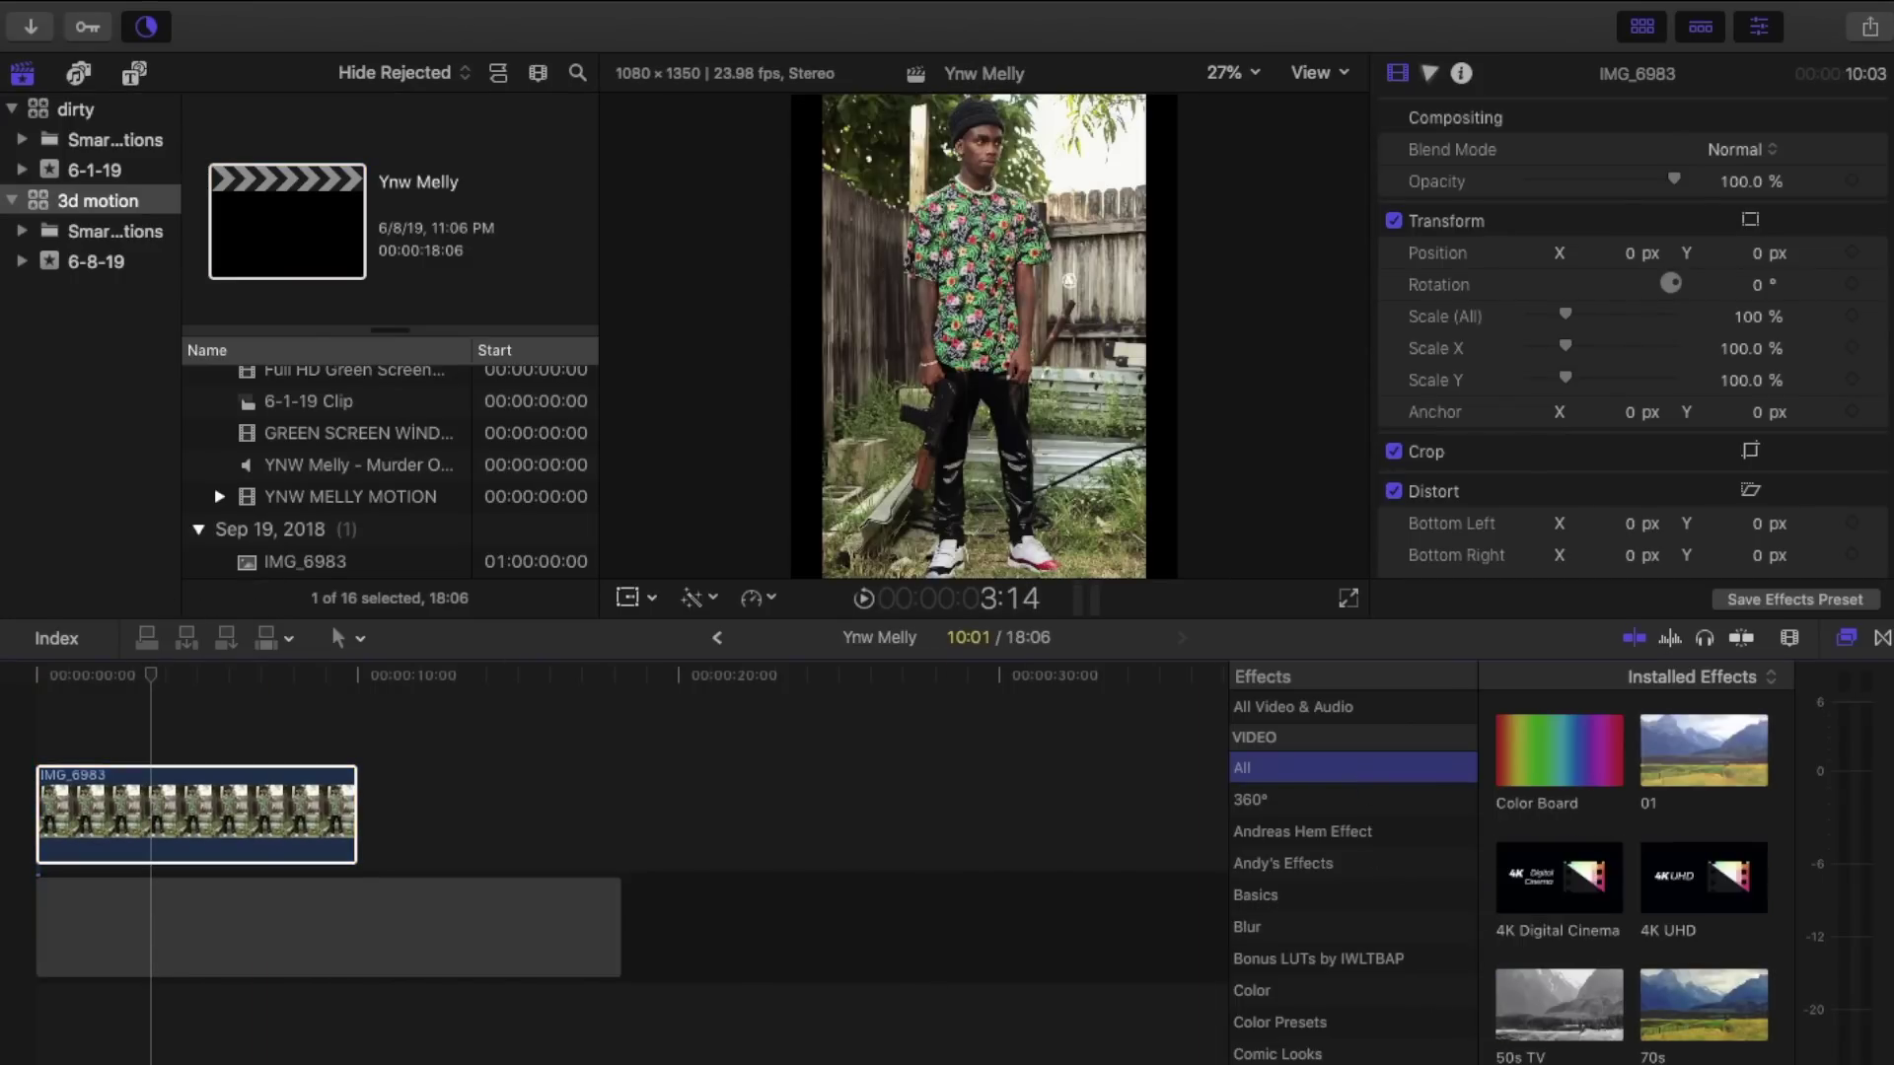
pyautogui.write('draw')
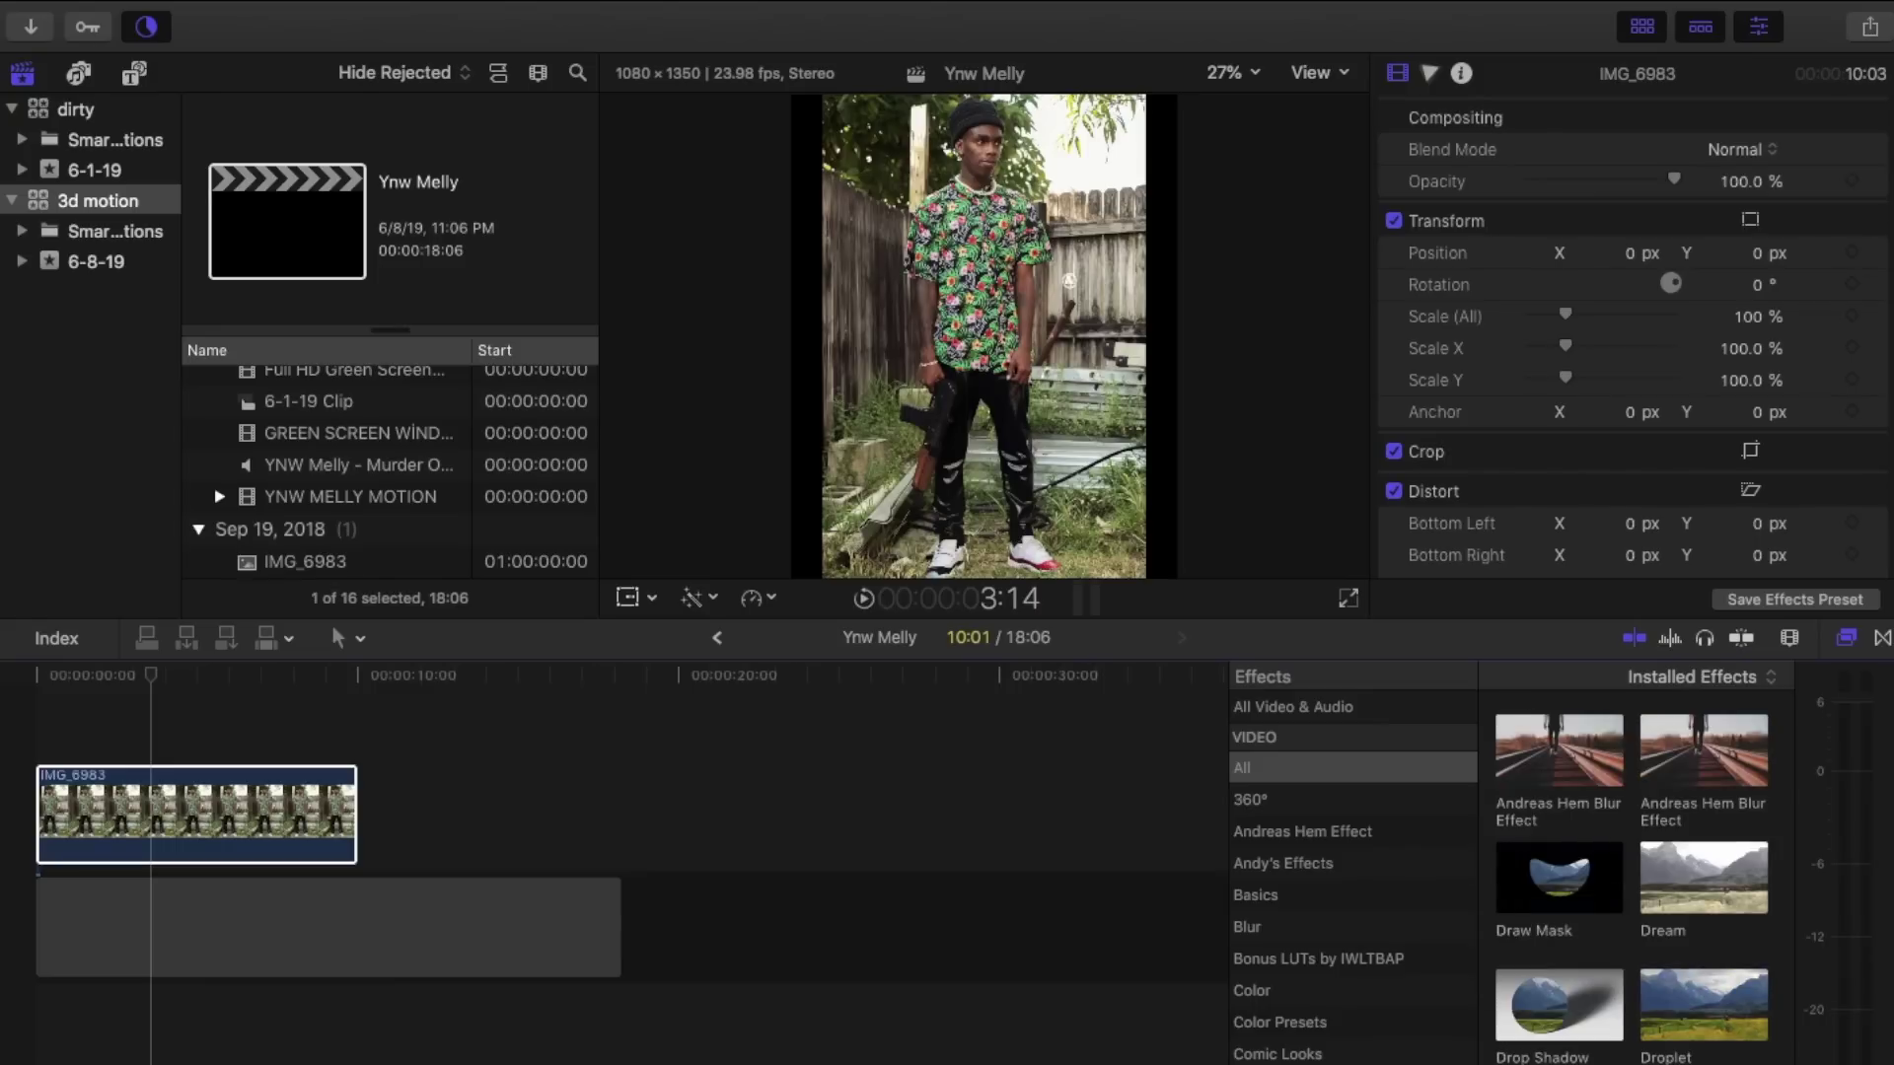
pyautogui.moveTo(1548, 773)
pyautogui.mouseDown()
pyautogui.moveTo(271, 774)
pyautogui.moveTo(184, 804)
pyautogui.mouseUp()
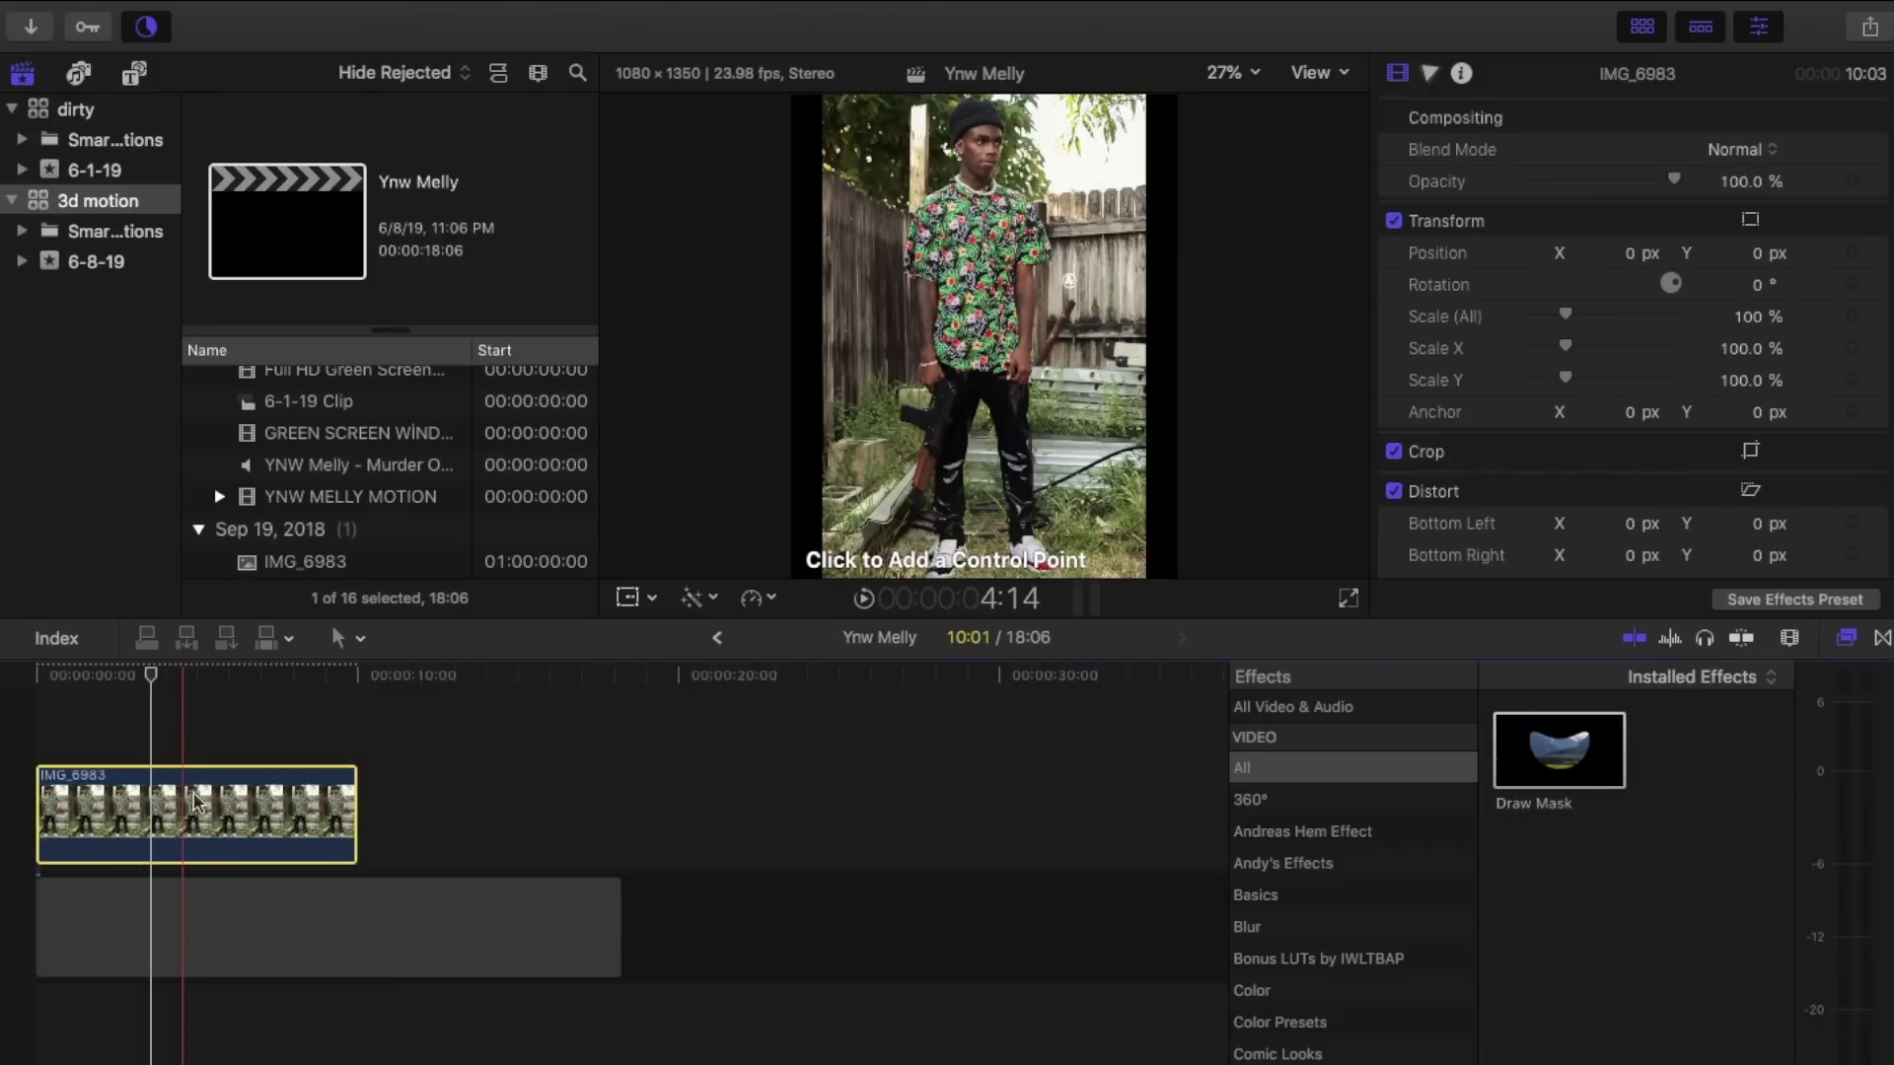
pyautogui.click(1228, 72)
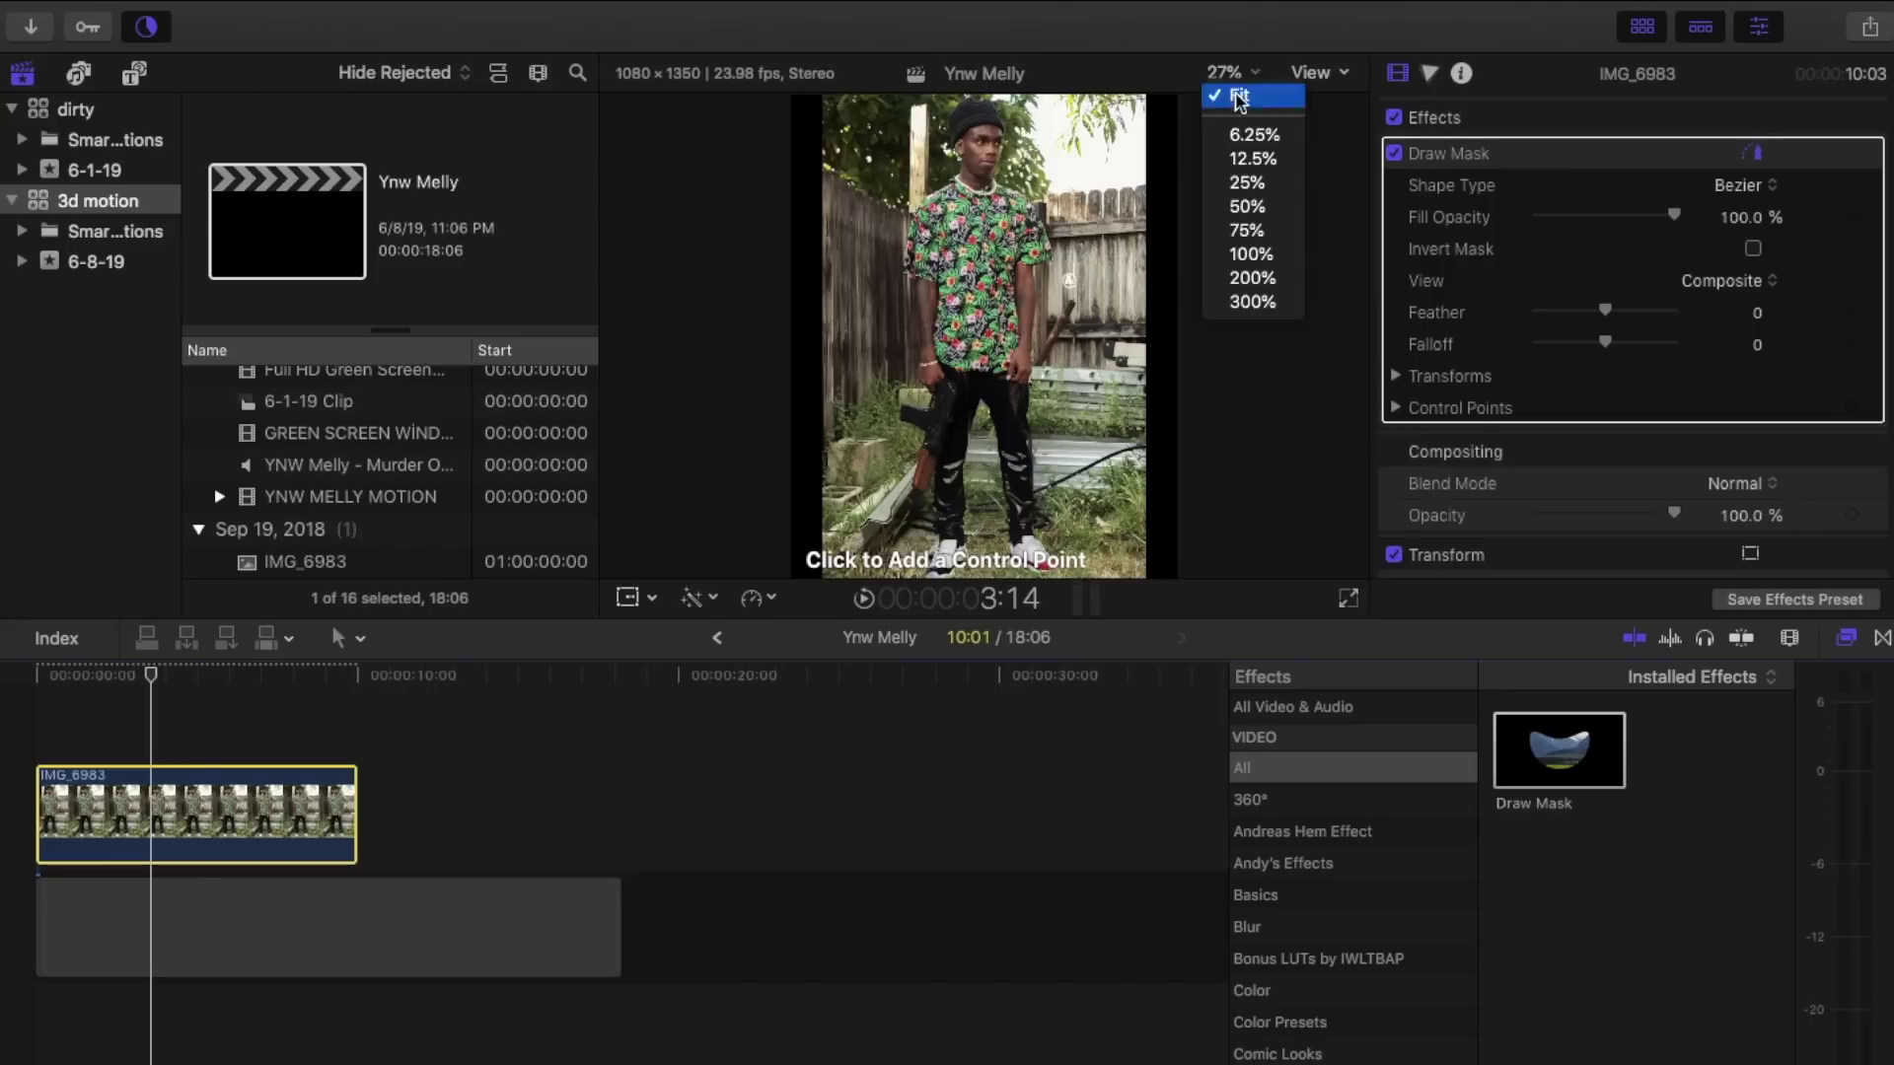
pyautogui.click(1247, 206)
pyautogui.scroll(5, 1305, 316)
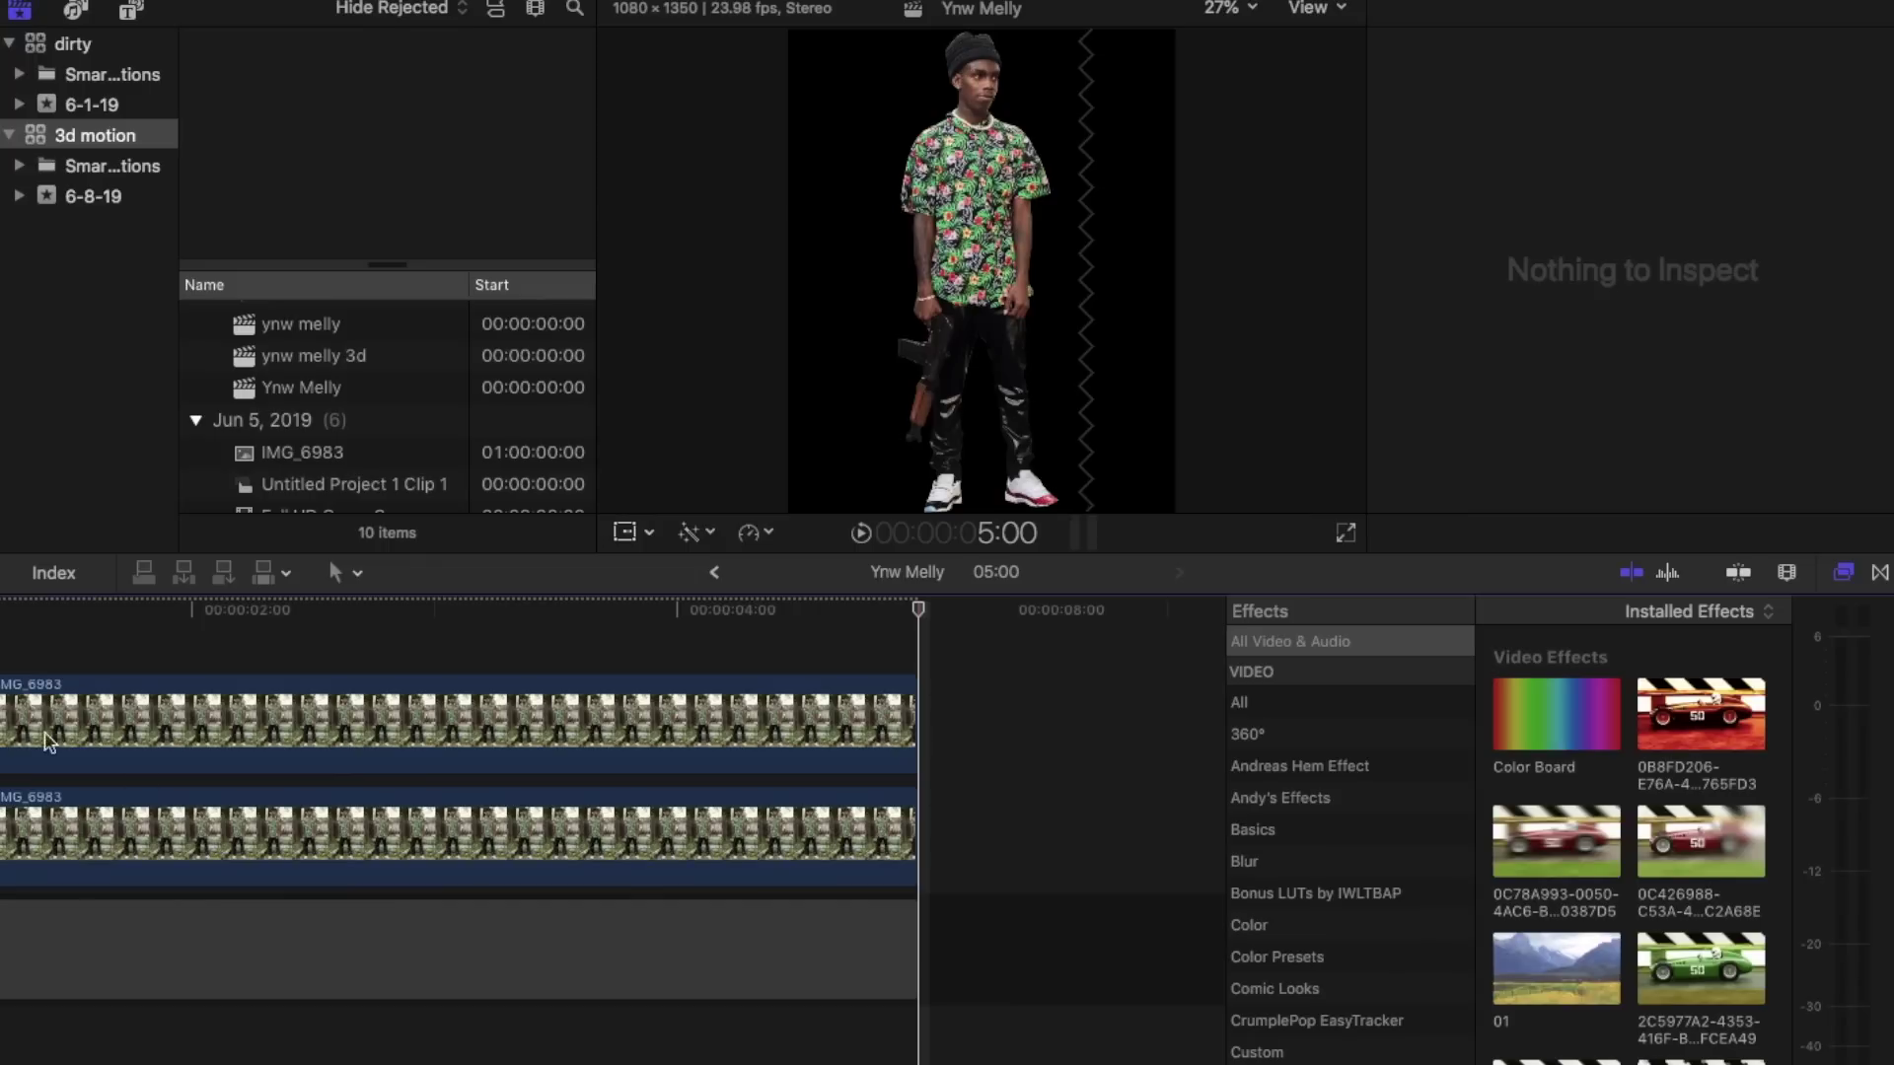
# Step: Invert the draw mask on the lower IMG_6983 clip and disable the upper clip
pyautogui.hscroll(-5, 197, 814)
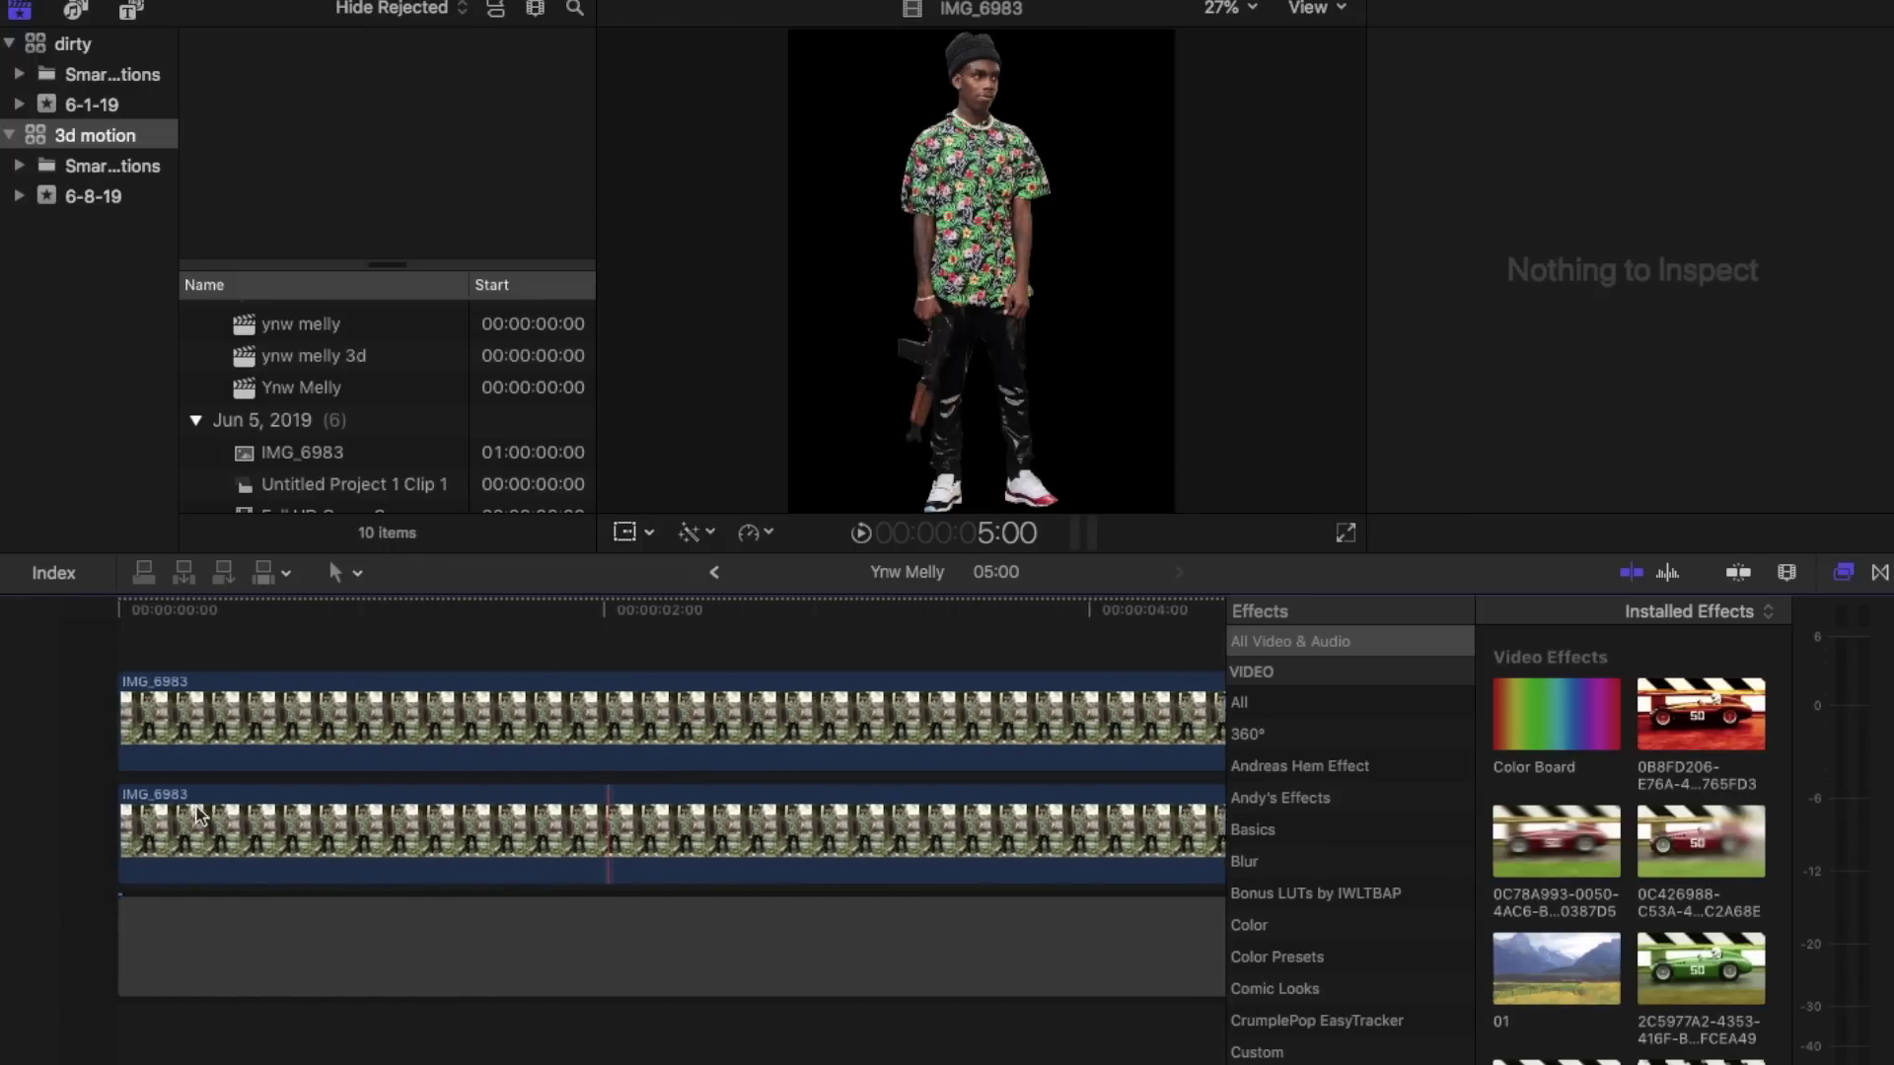
pyautogui.click(284, 828)
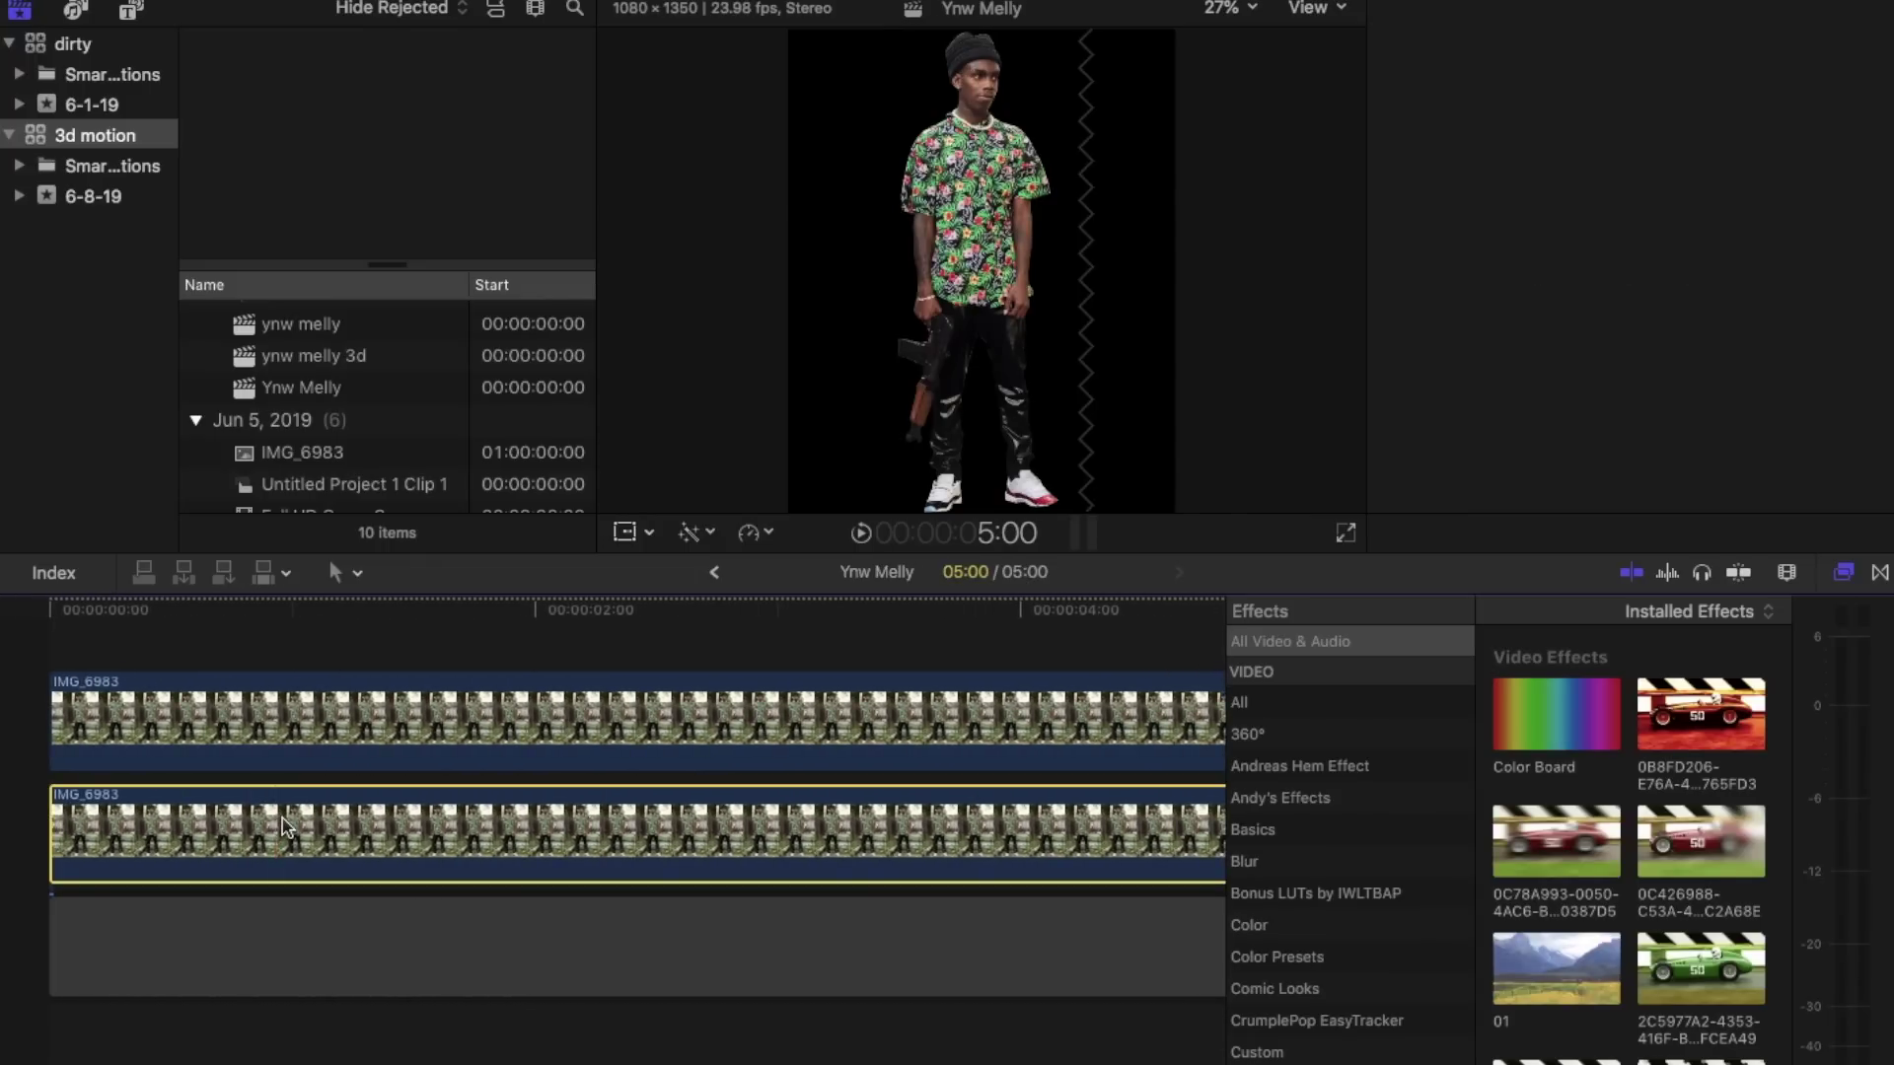
pyautogui.press('super+4')
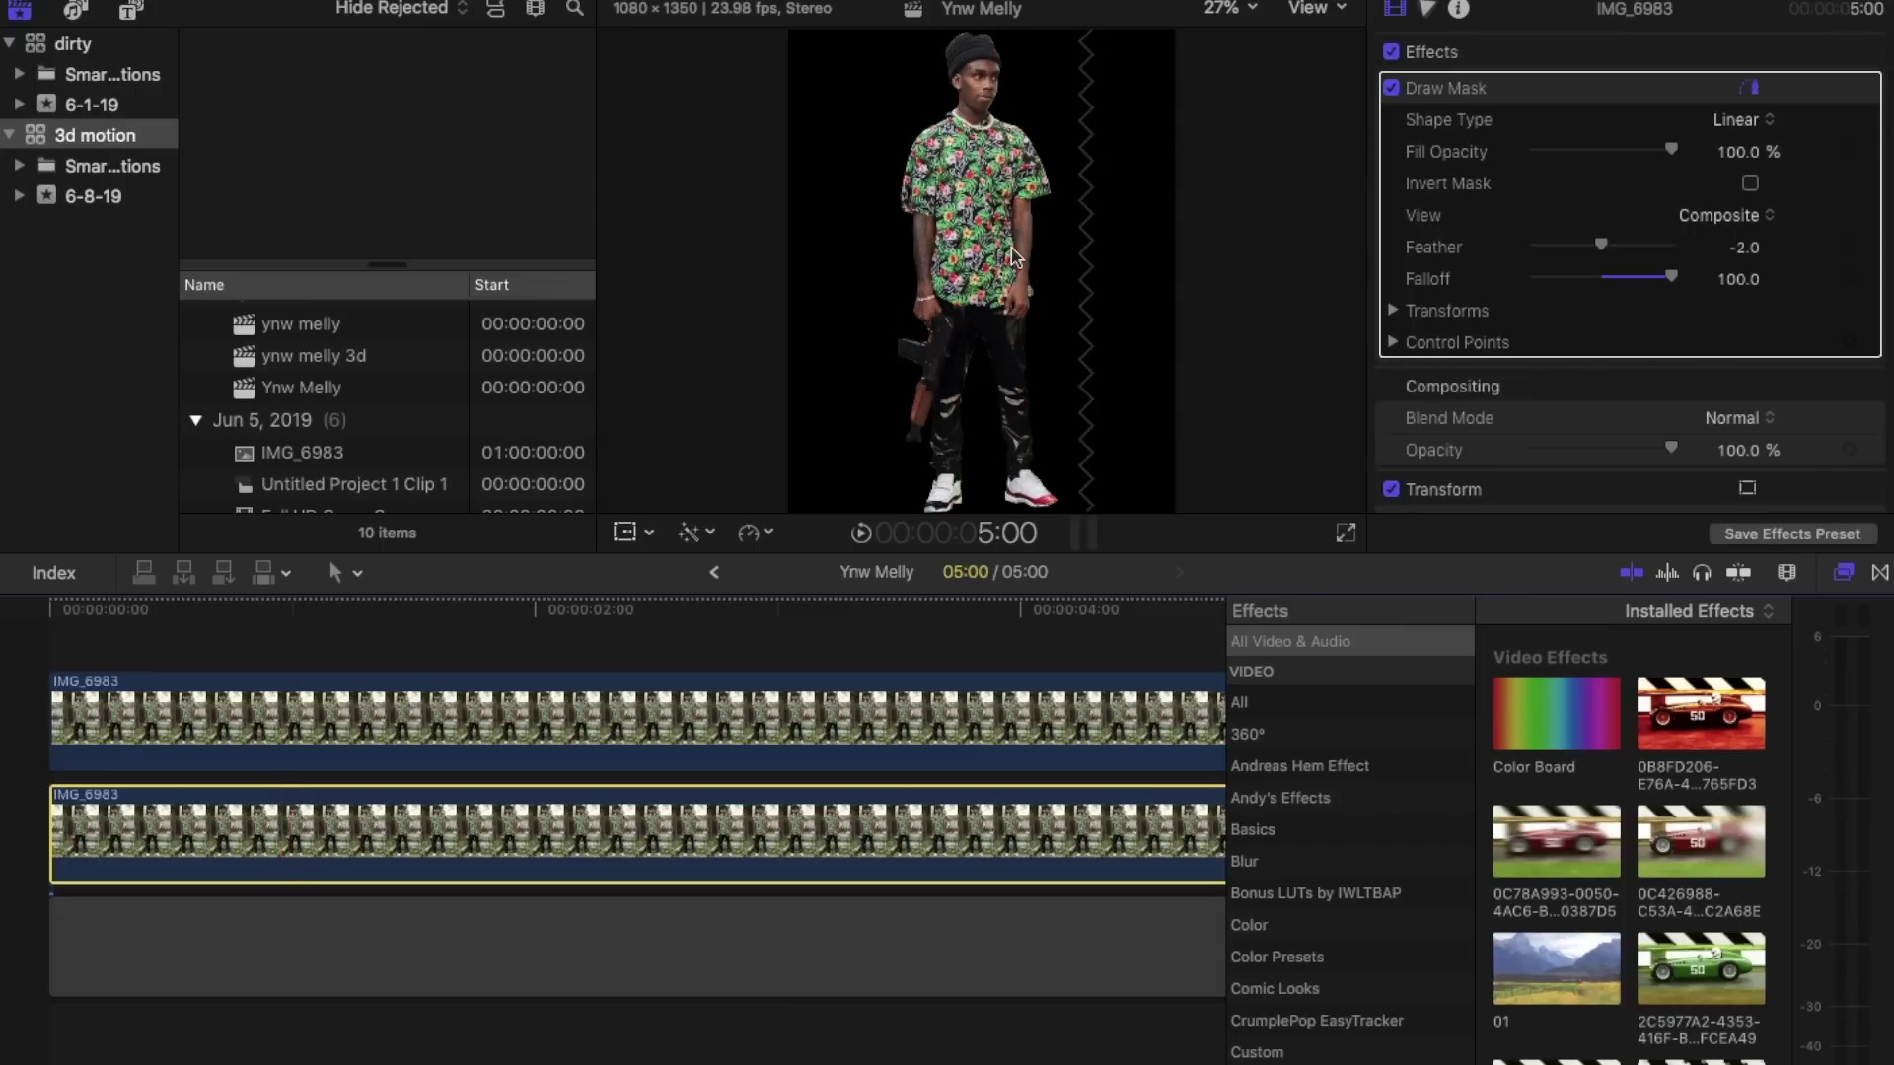
pyautogui.click(1751, 183)
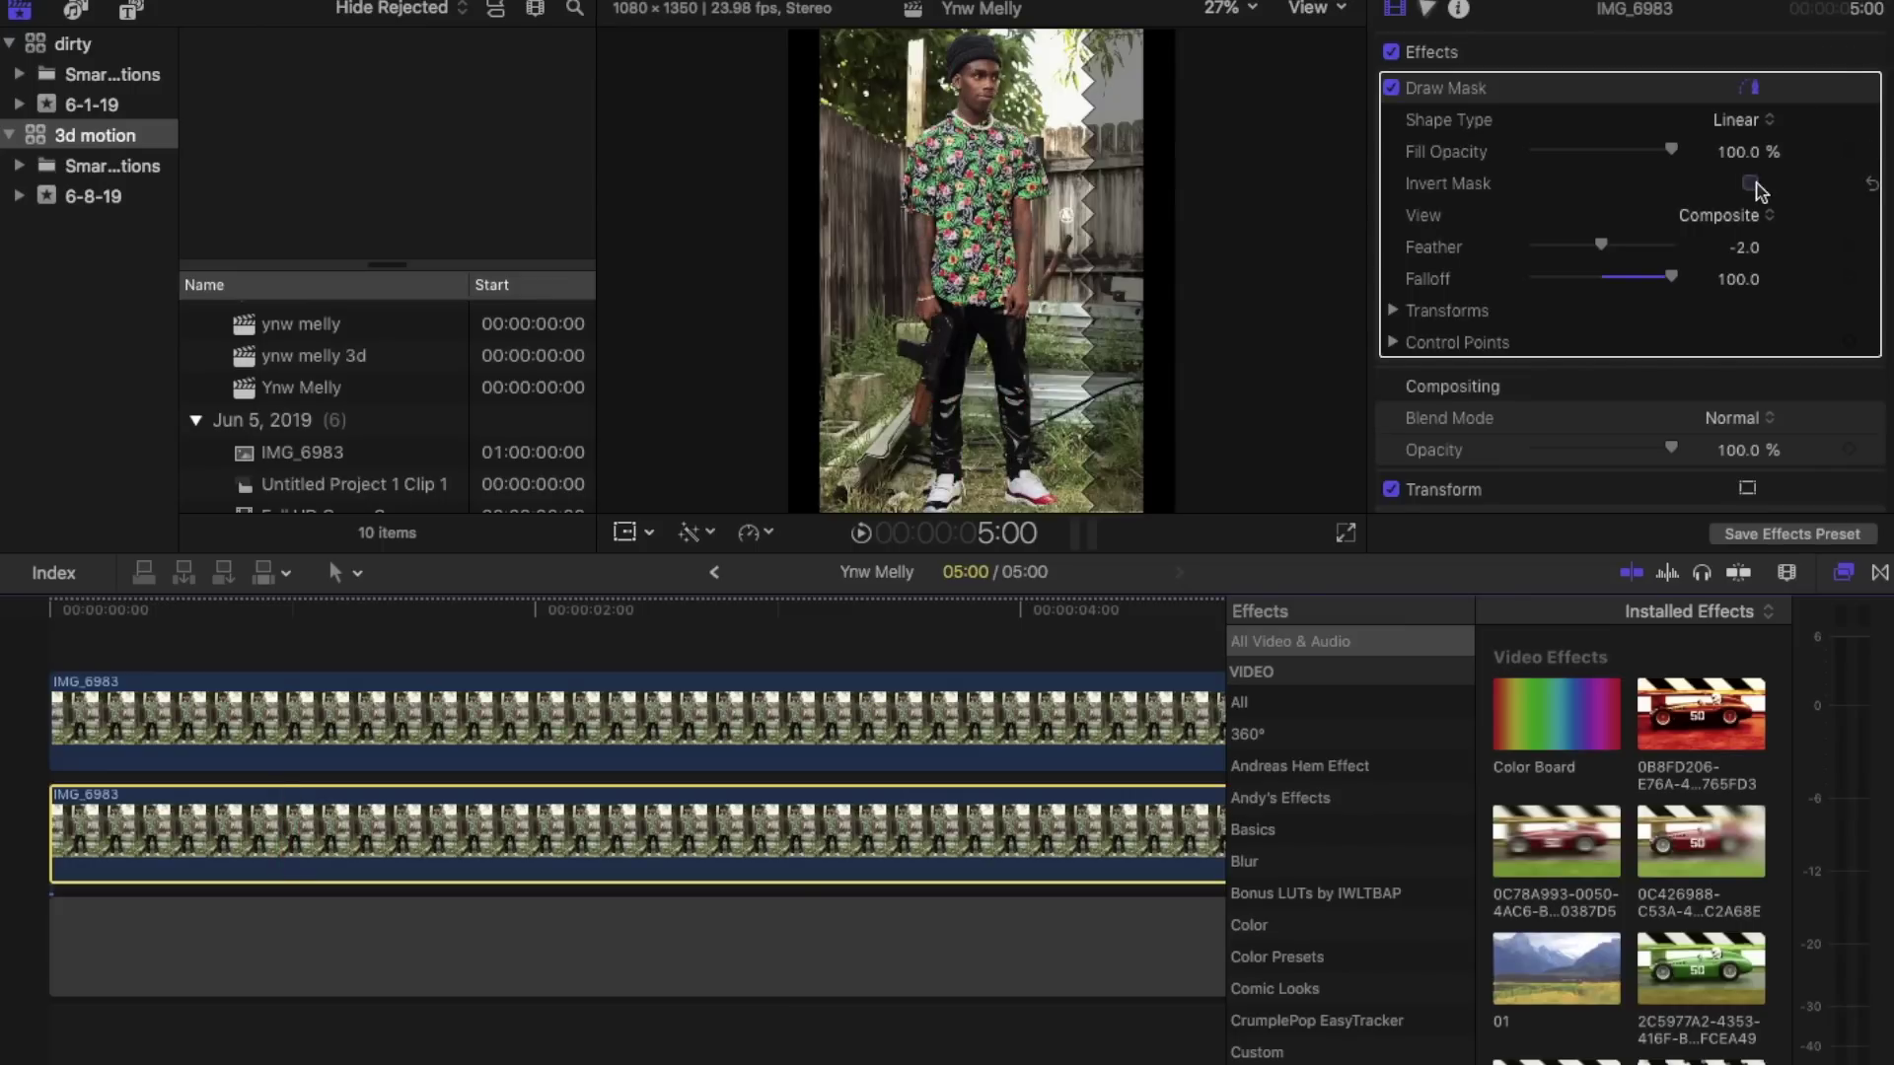
pyautogui.click(679, 702)
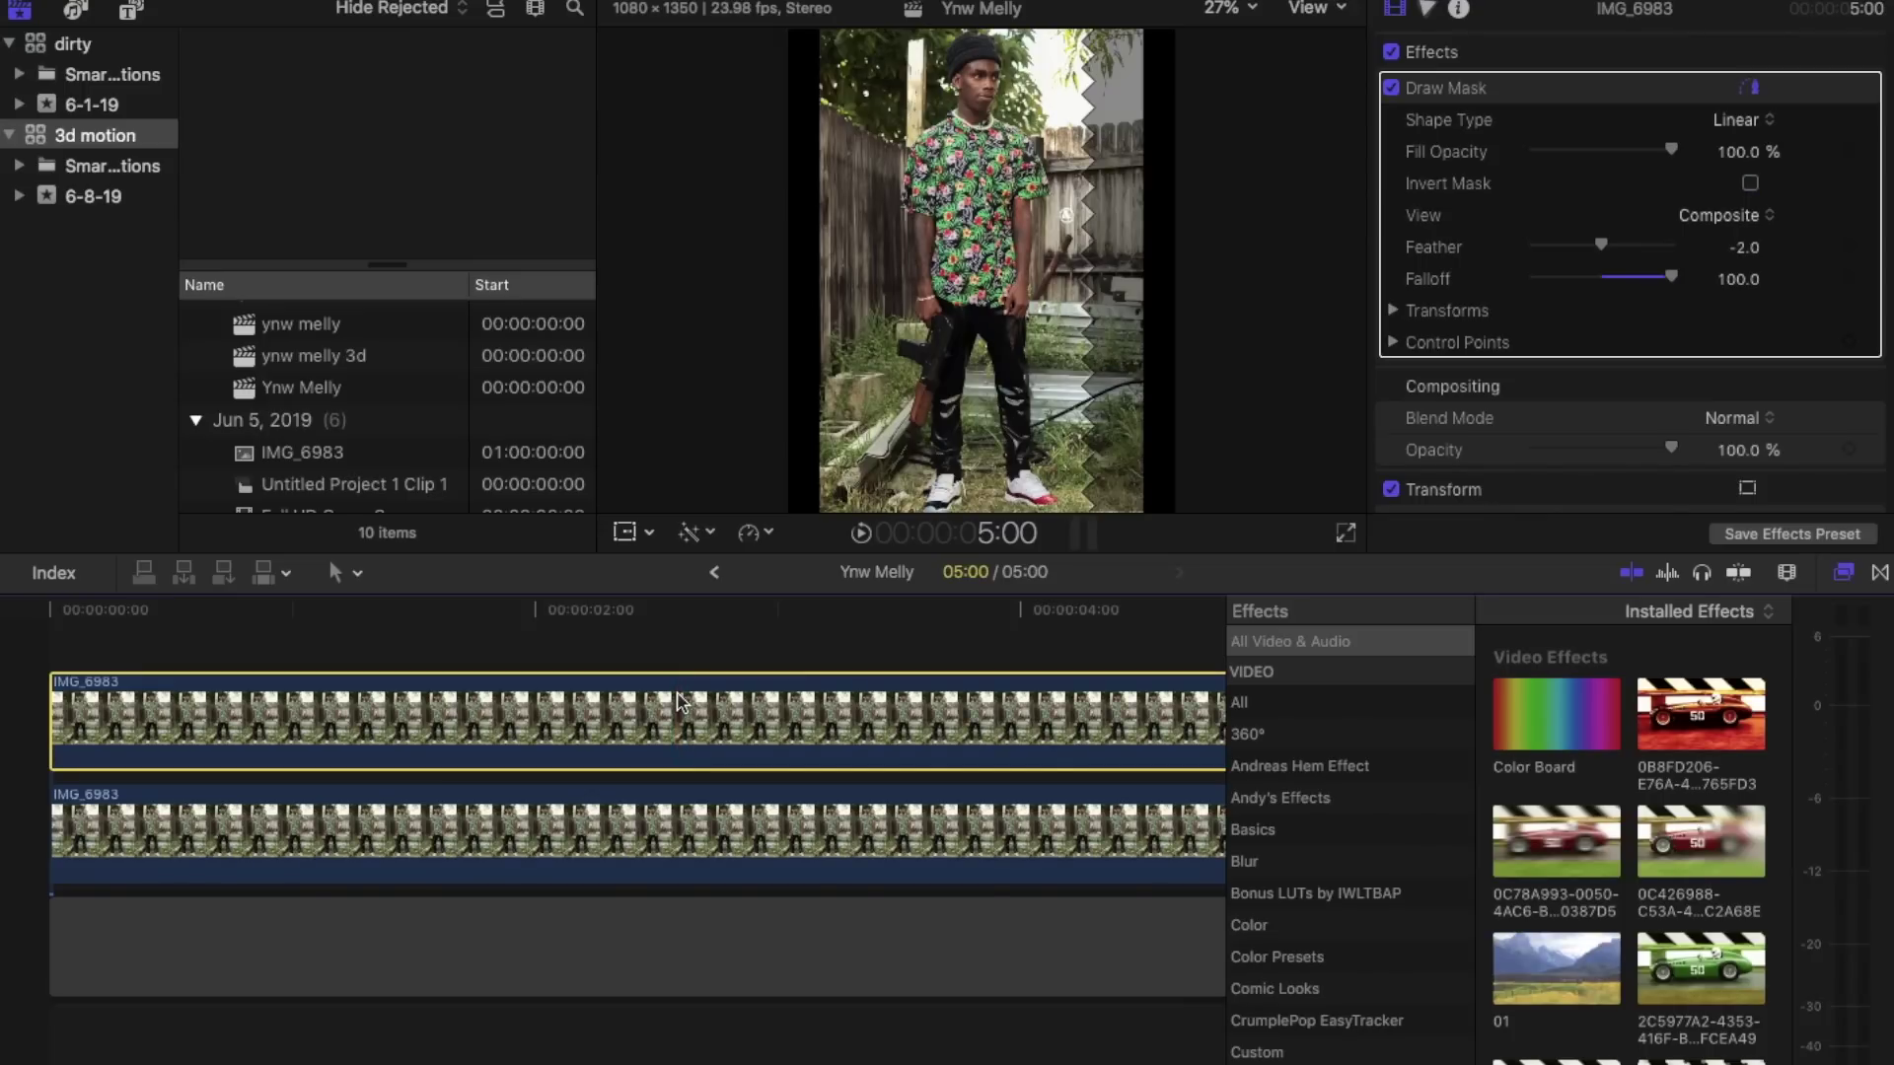
pyautogui.press('v')
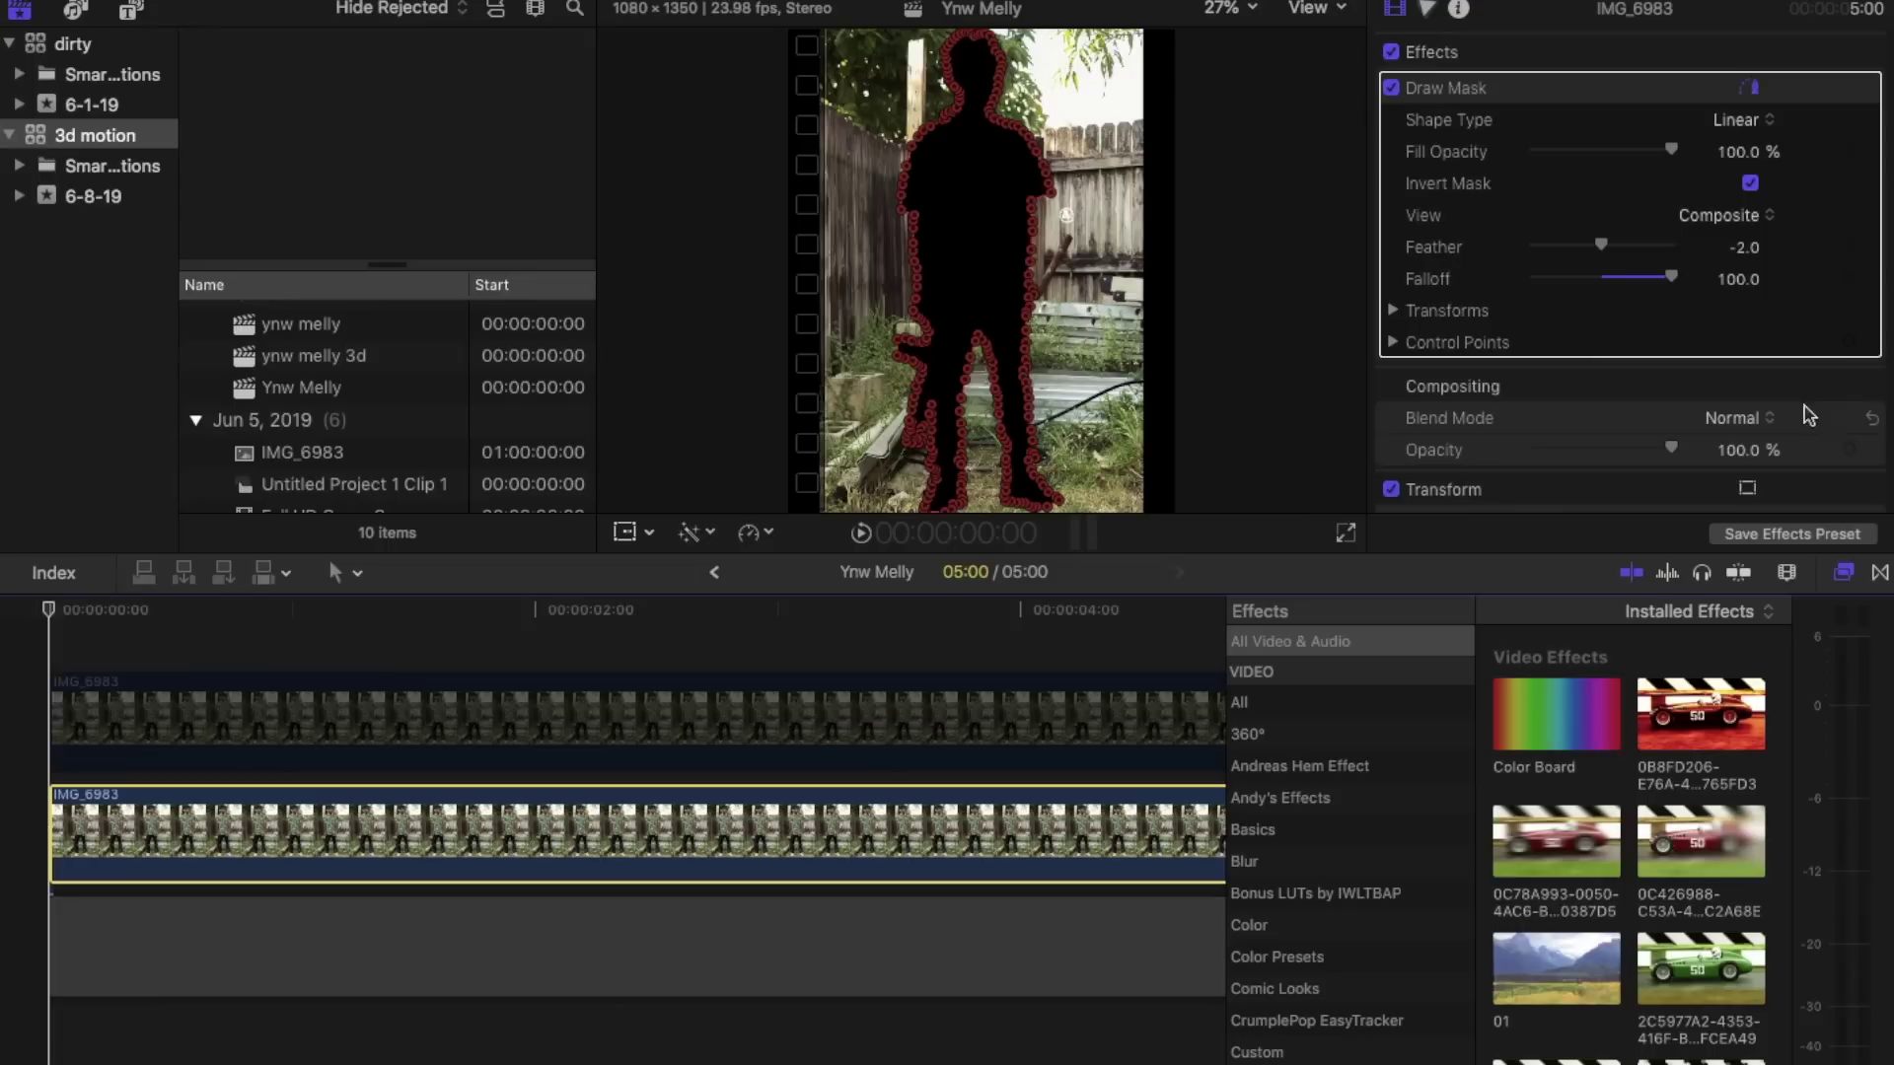
# Step: Add Rotation and Scale (All) keyframes to the lower IMG_6983 clip at its start
pyautogui.scroll(-5, 1815, 419)
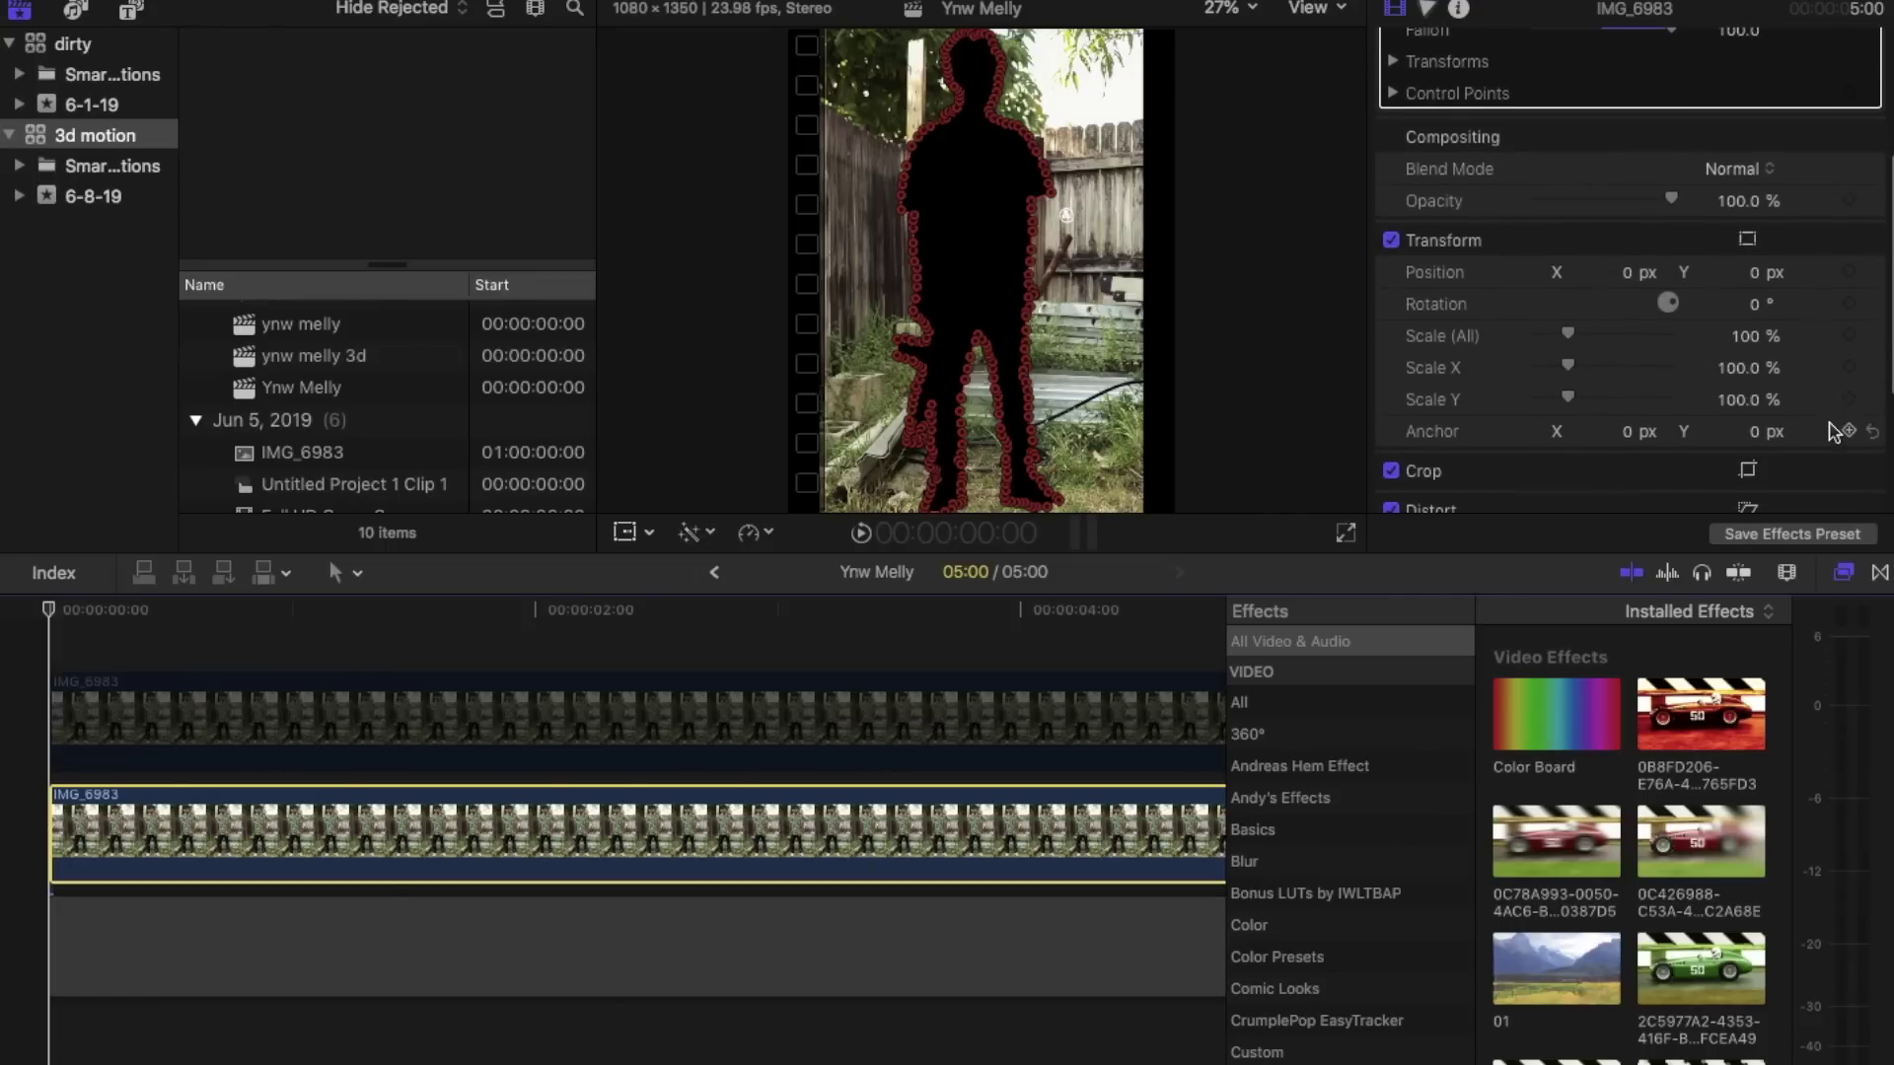
pyautogui.click(1850, 304)
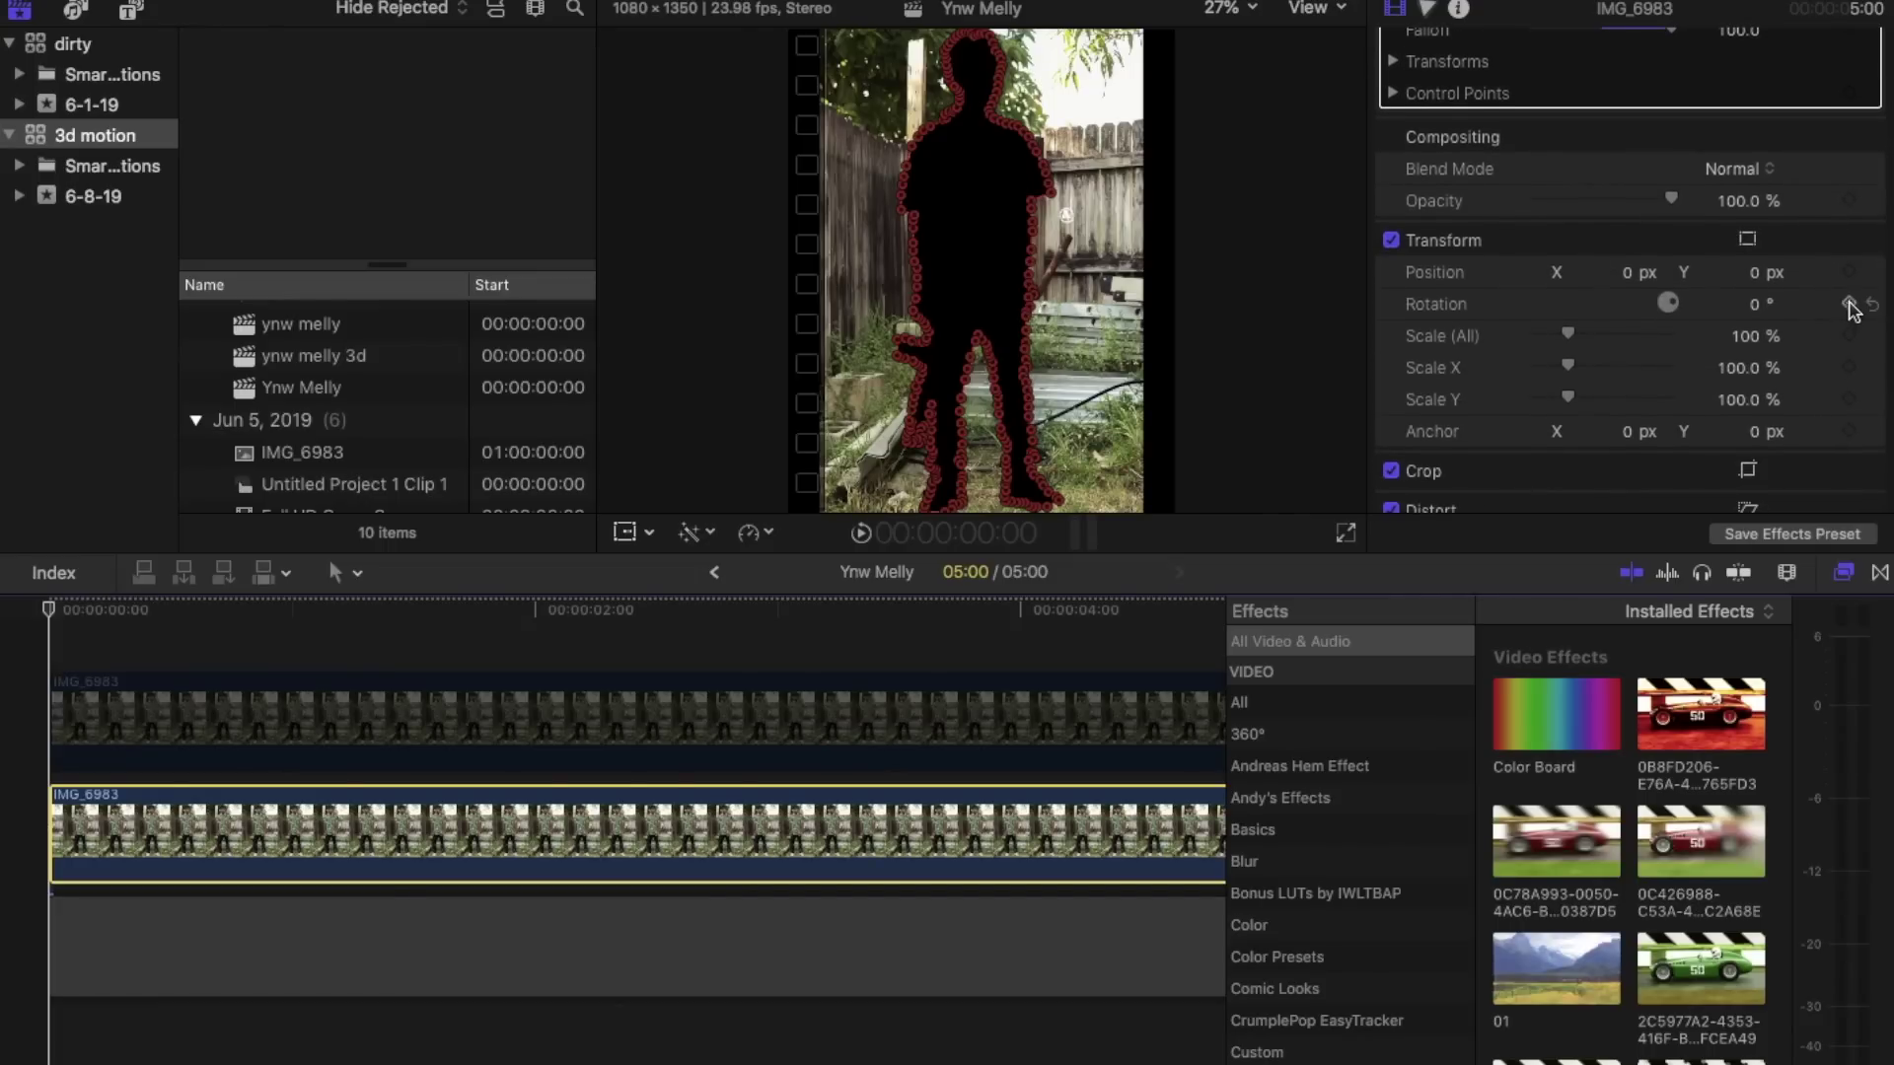
pyautogui.click(1849, 336)
# Step: At the end of the lower IMG_6983 clip, keyframe Scale (All) at 110% and Rotation at 2°
pyautogui.hscroll(3, 1075, 770)
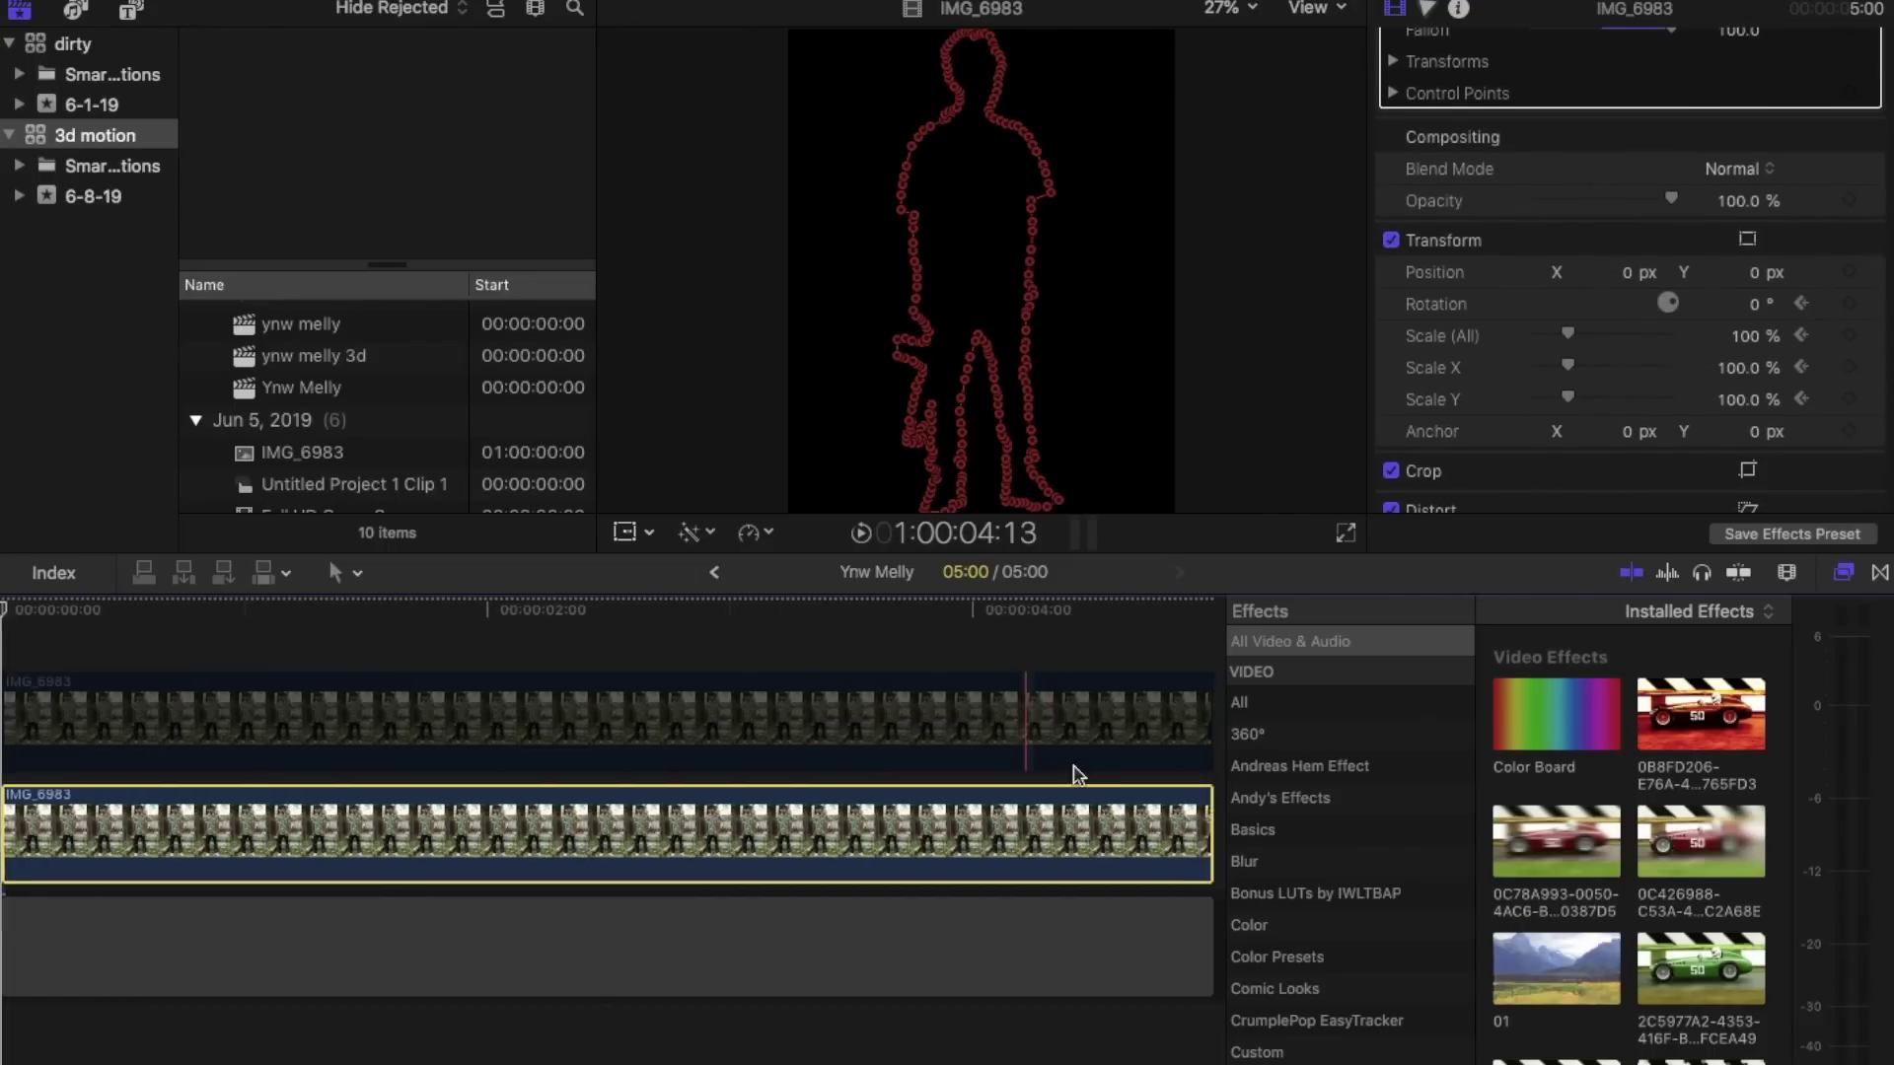
pyautogui.click(1084, 635)
pyautogui.click(1082, 834)
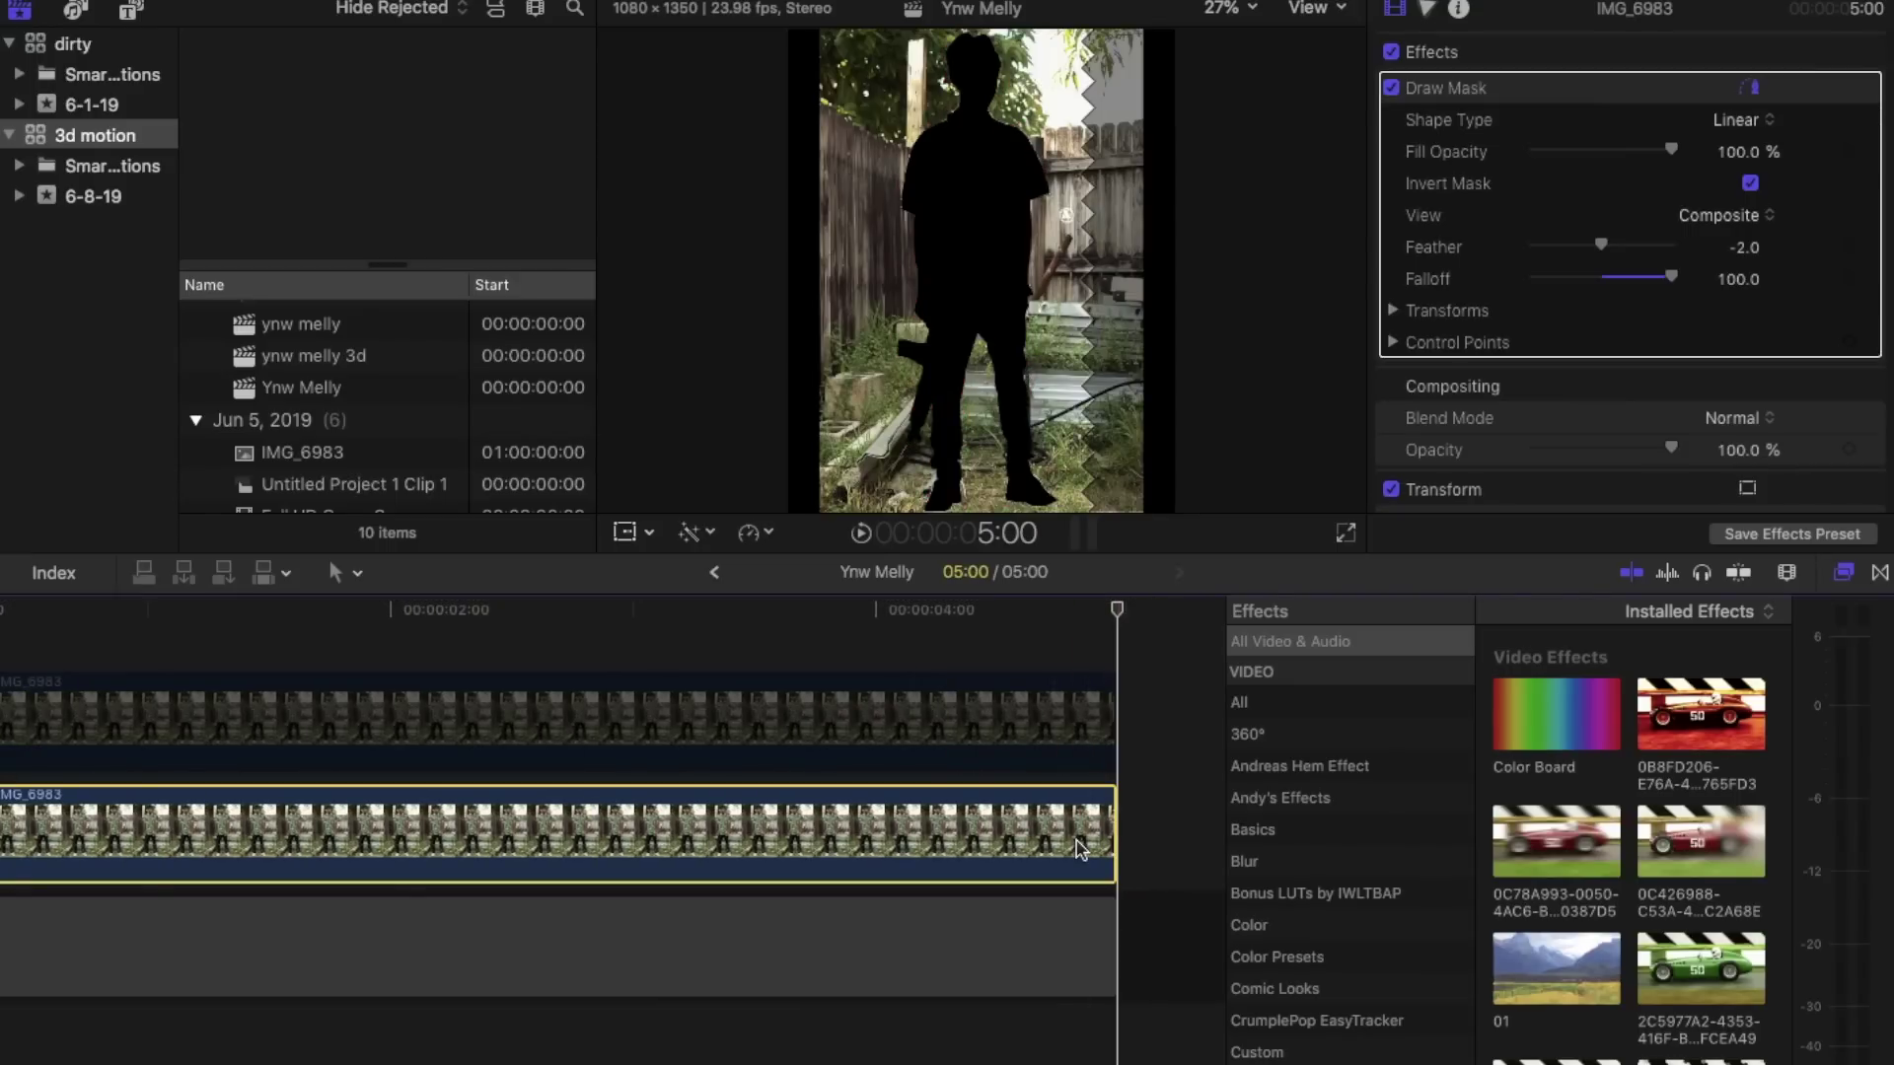
pyautogui.scroll(-6, 1840, 390)
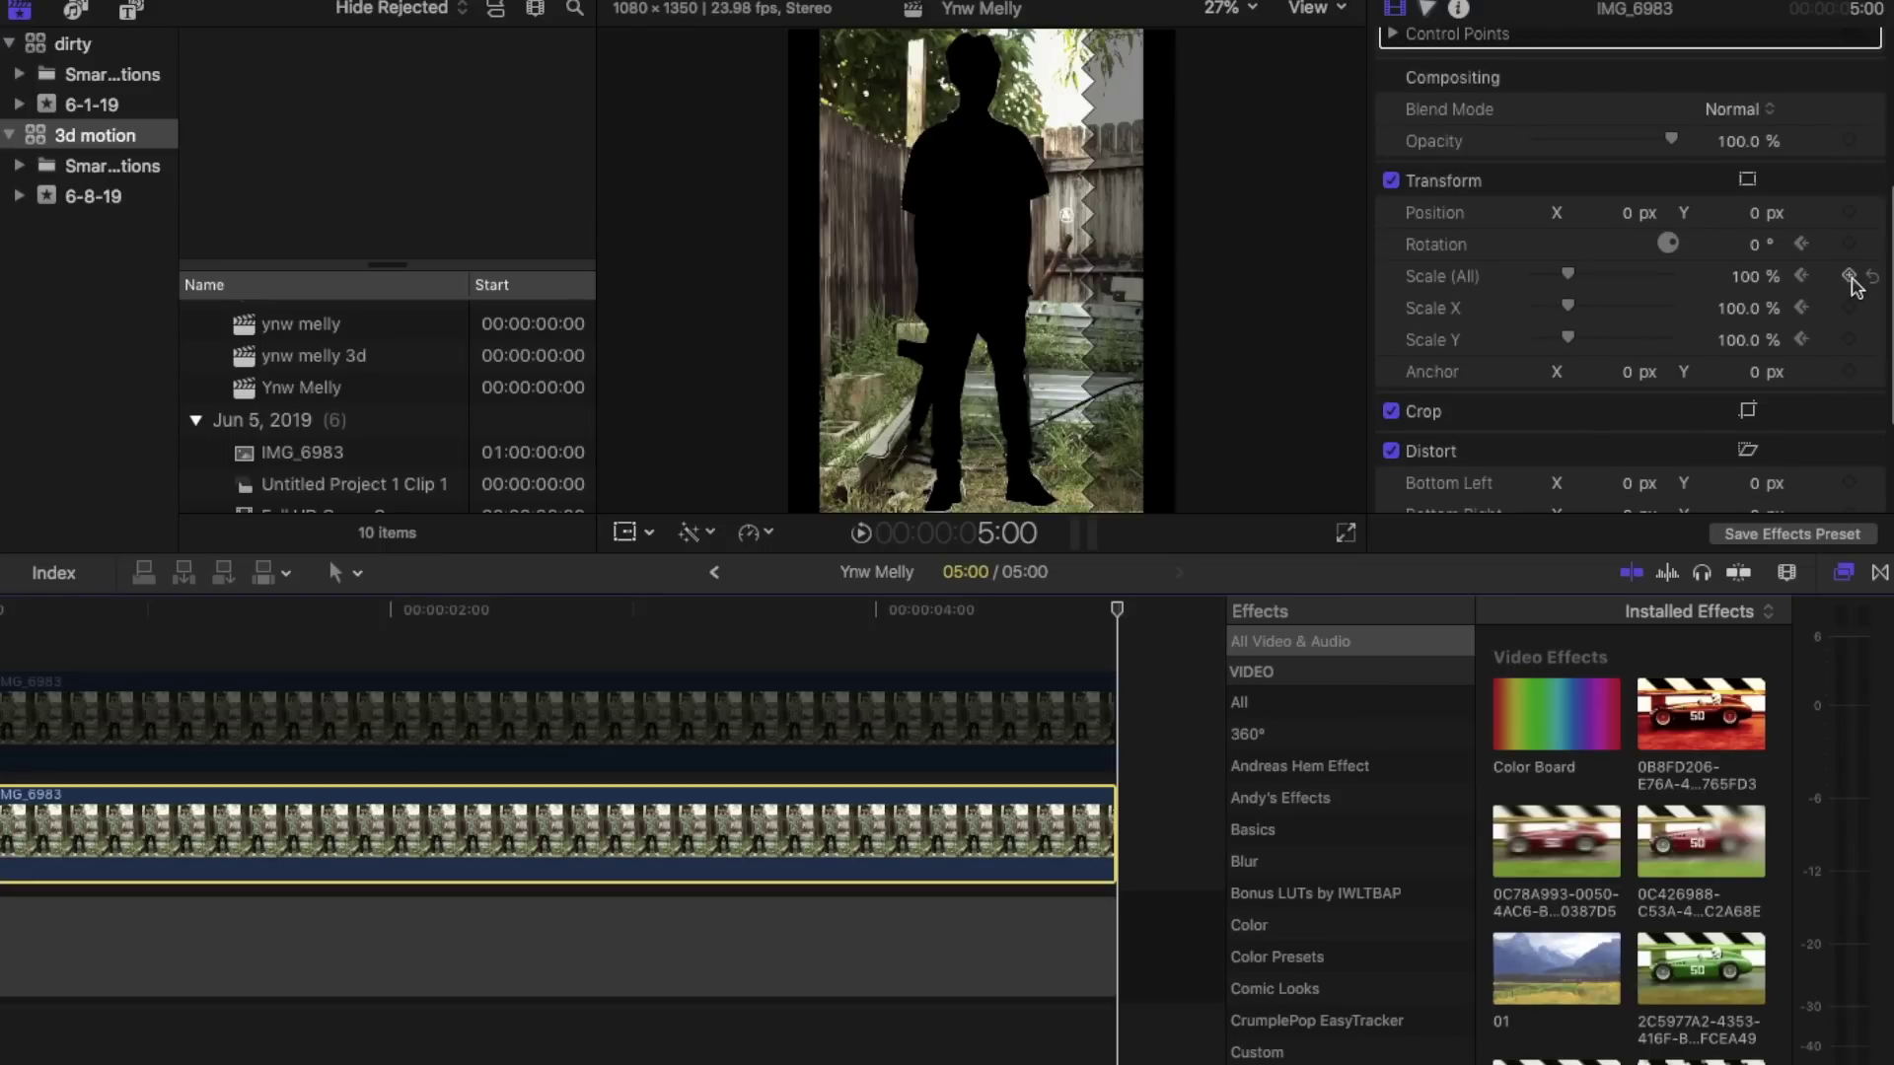
pyautogui.click(1851, 277)
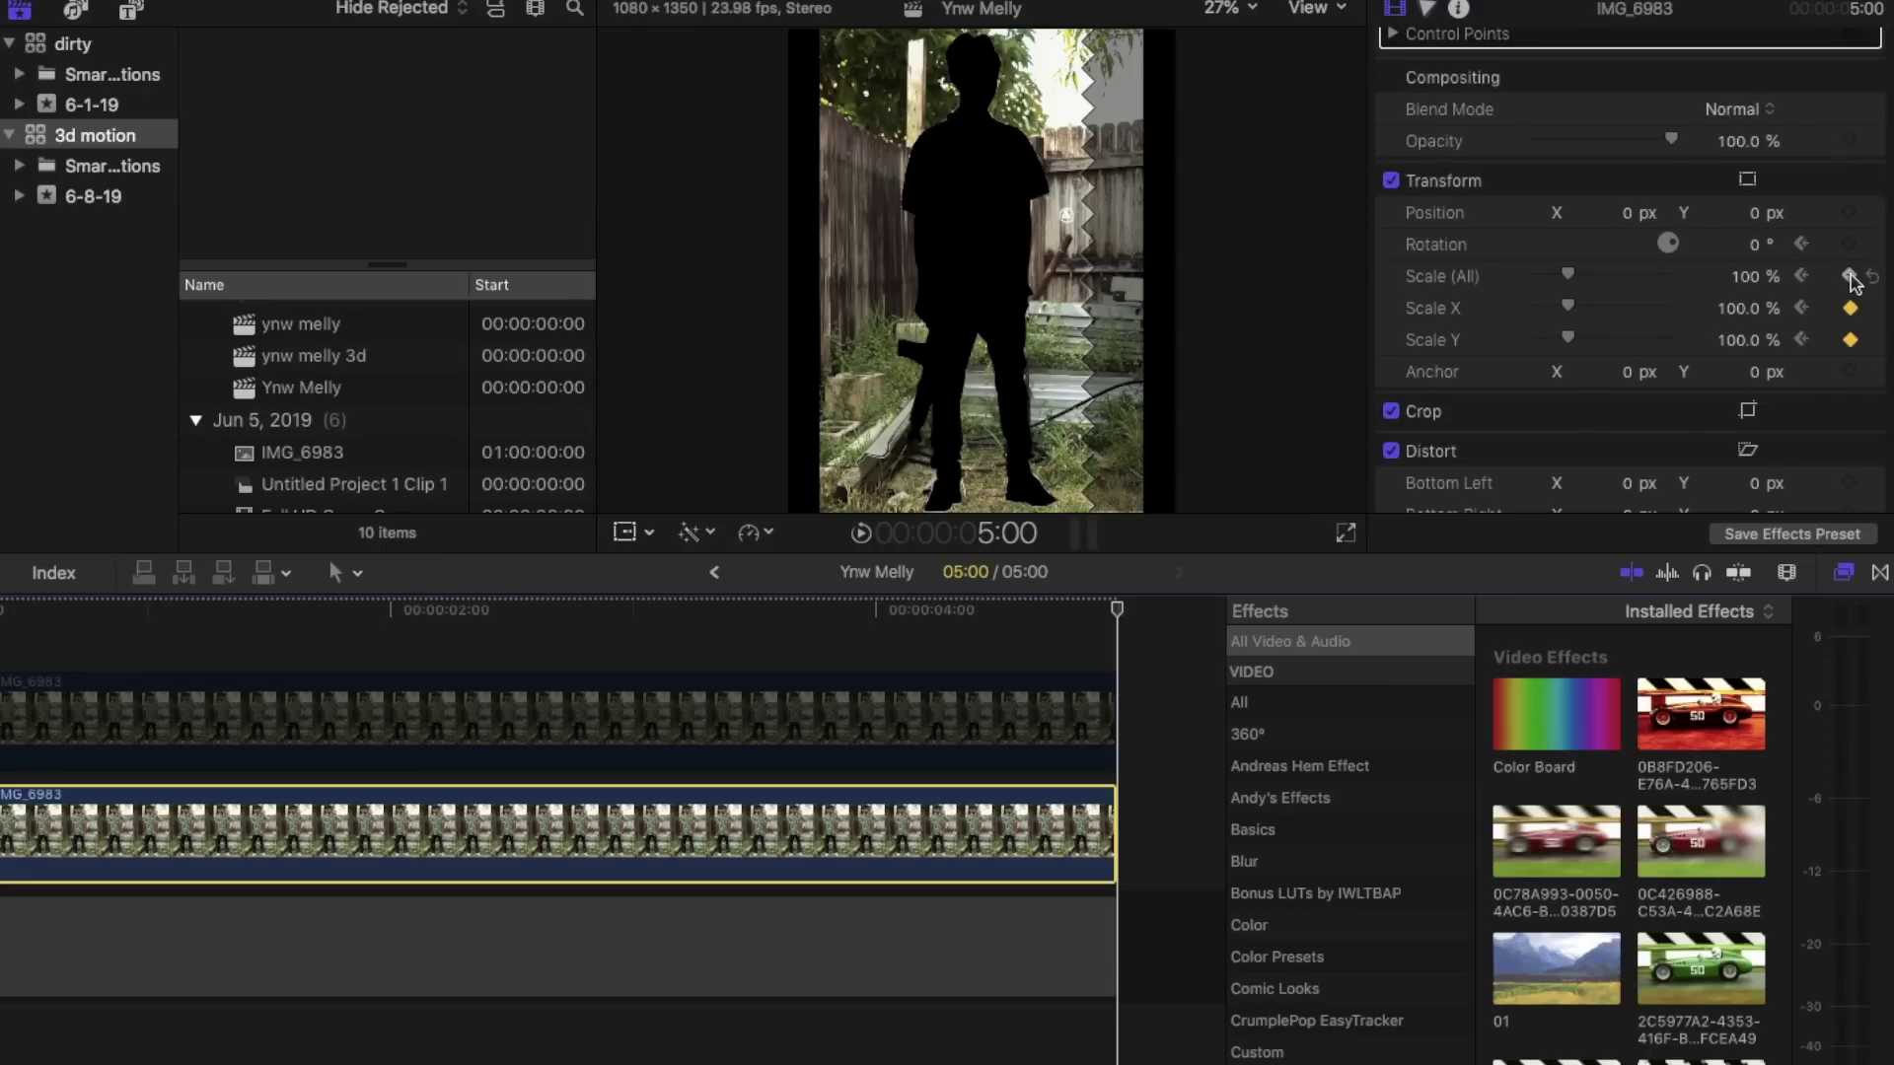
pyautogui.click(1748, 276)
pyautogui.write('110')
pyautogui.press('Return')
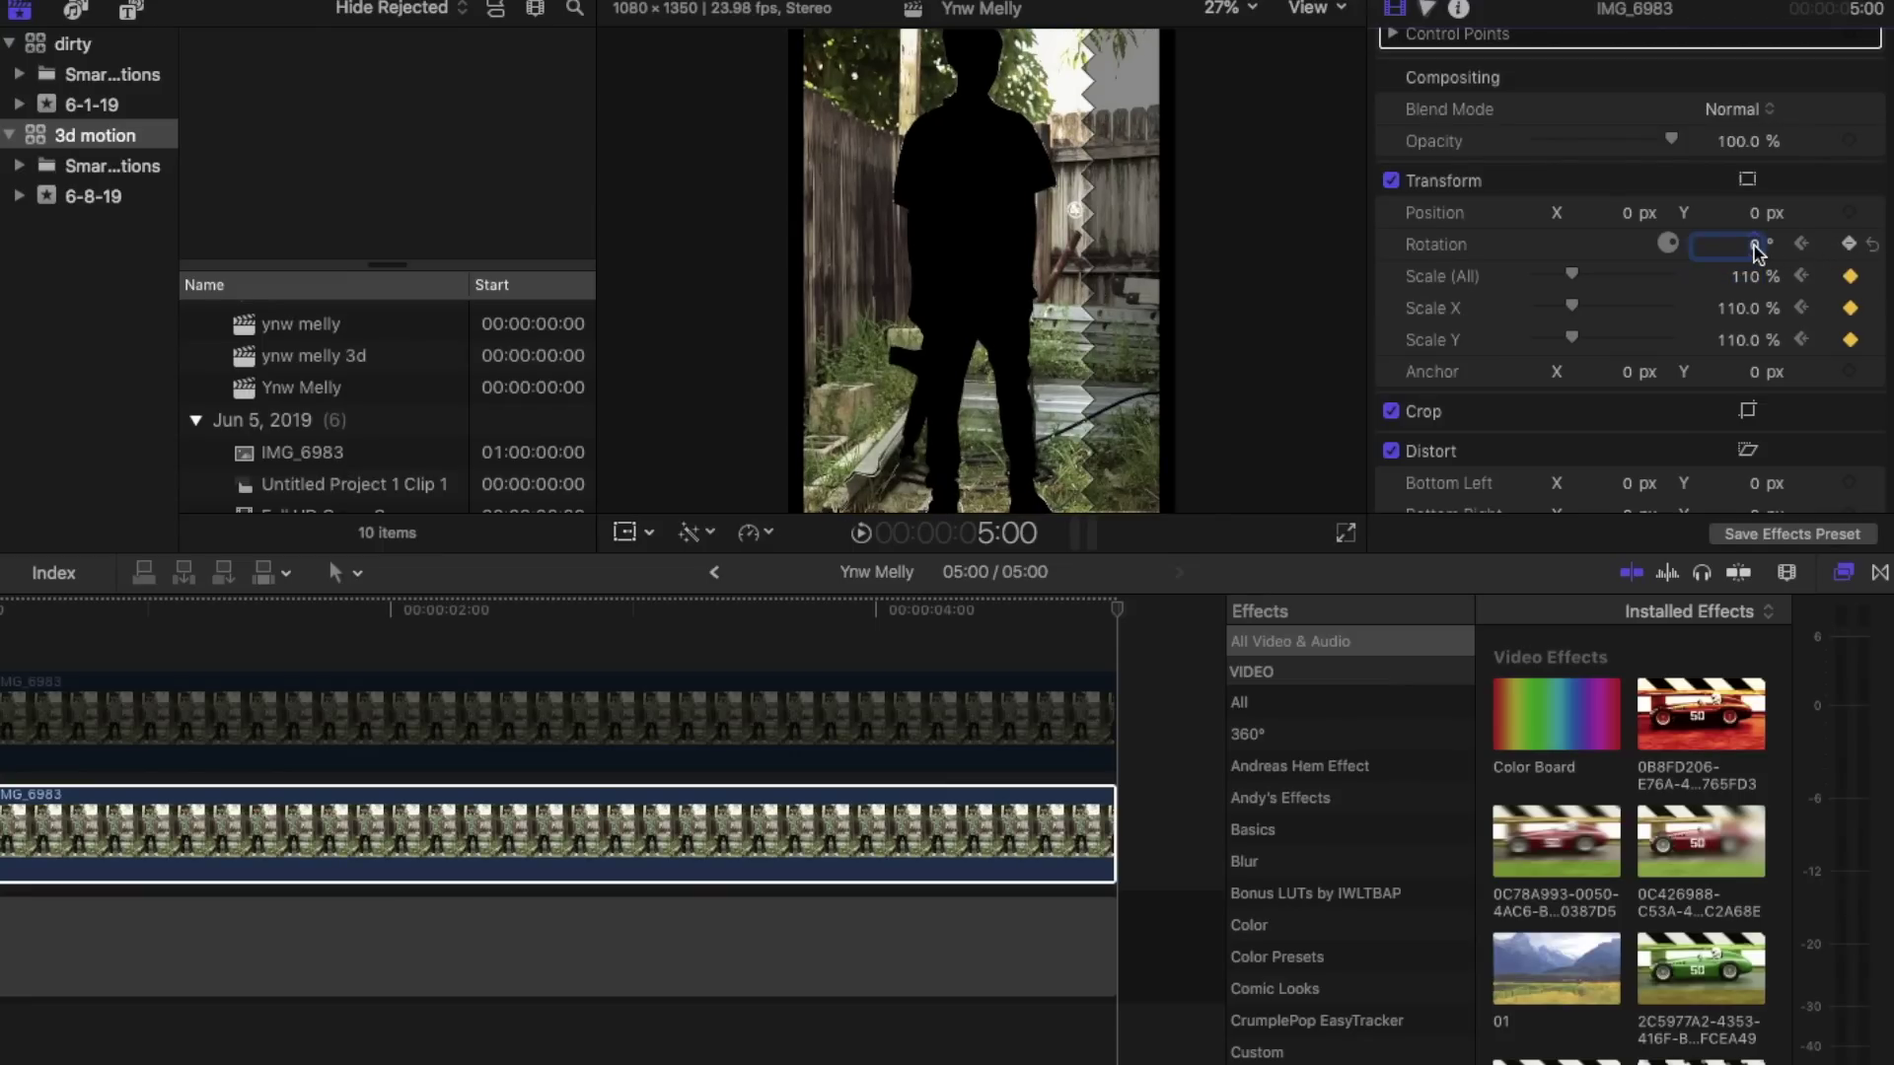
pyautogui.write('2')
pyautogui.press('Return')
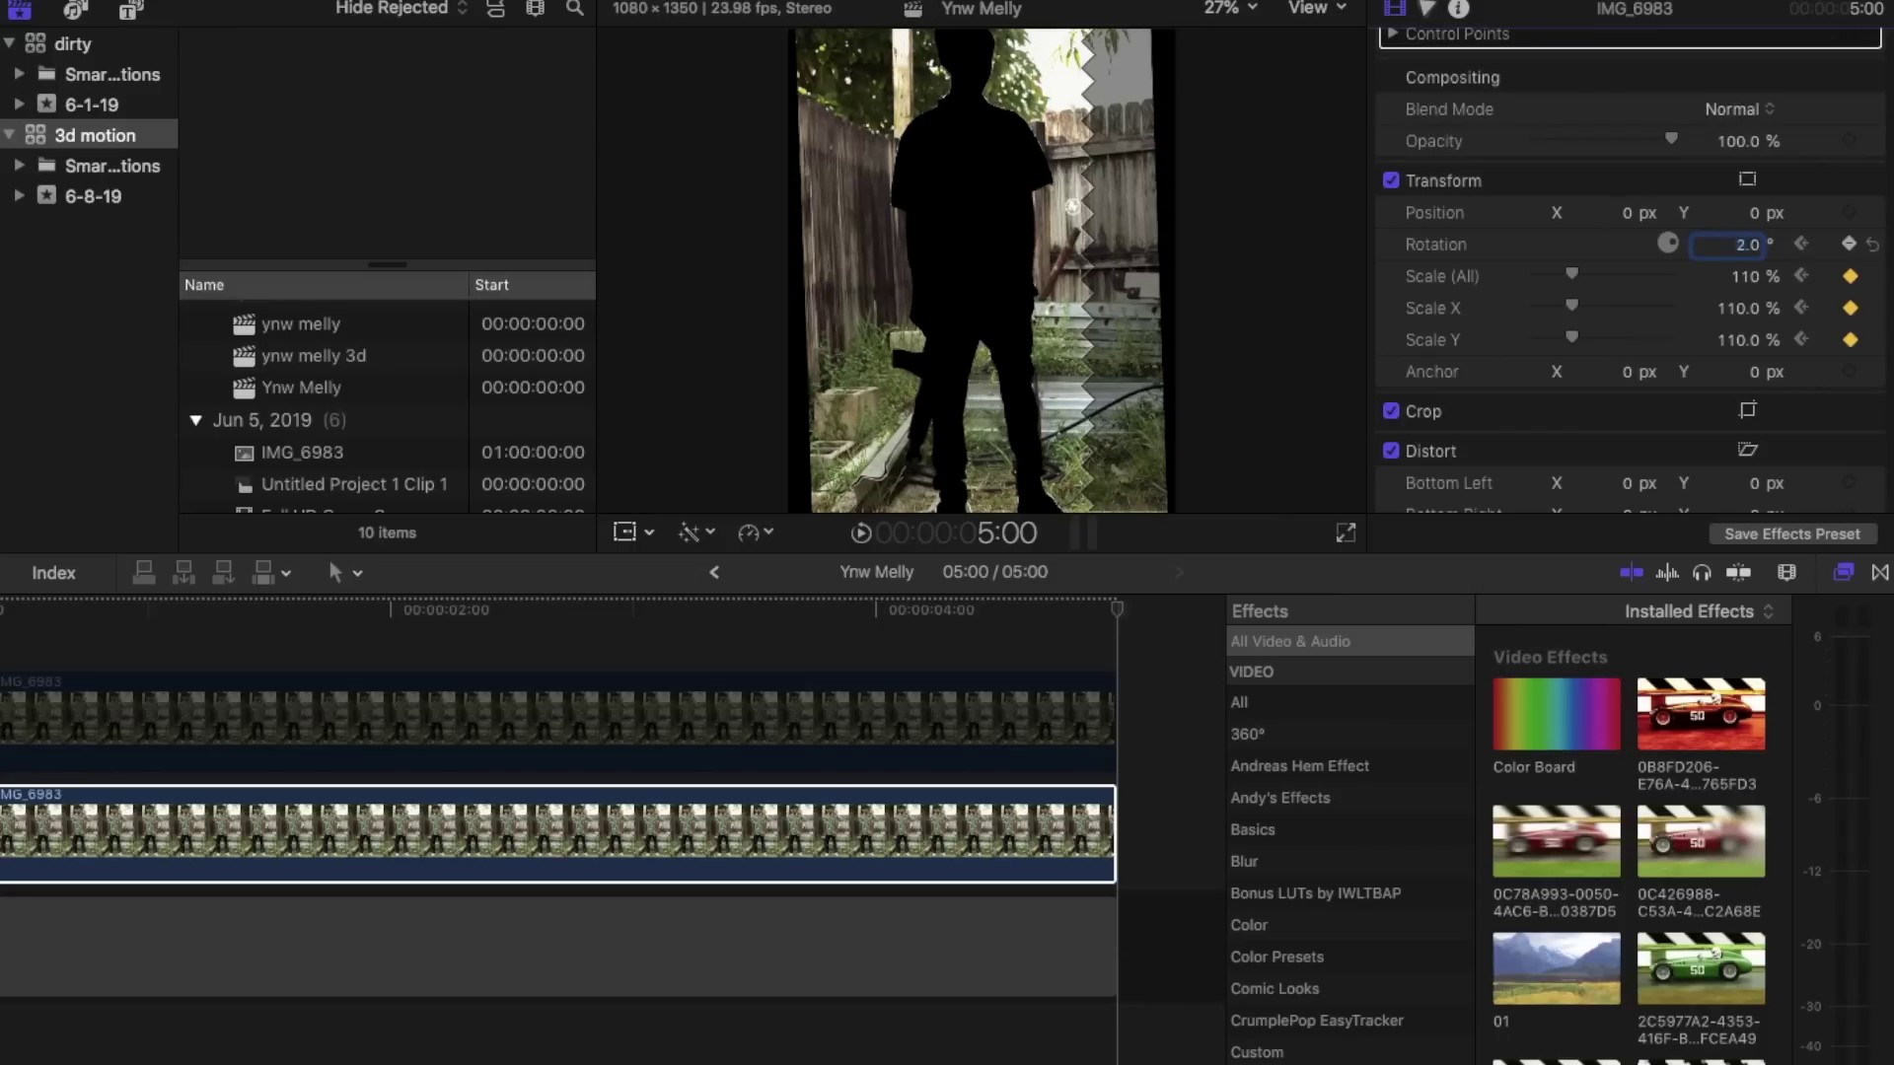
# Step: Play back the lower clip's background animation from the start of the timeline
pyautogui.hscroll(-3, 414, 742)
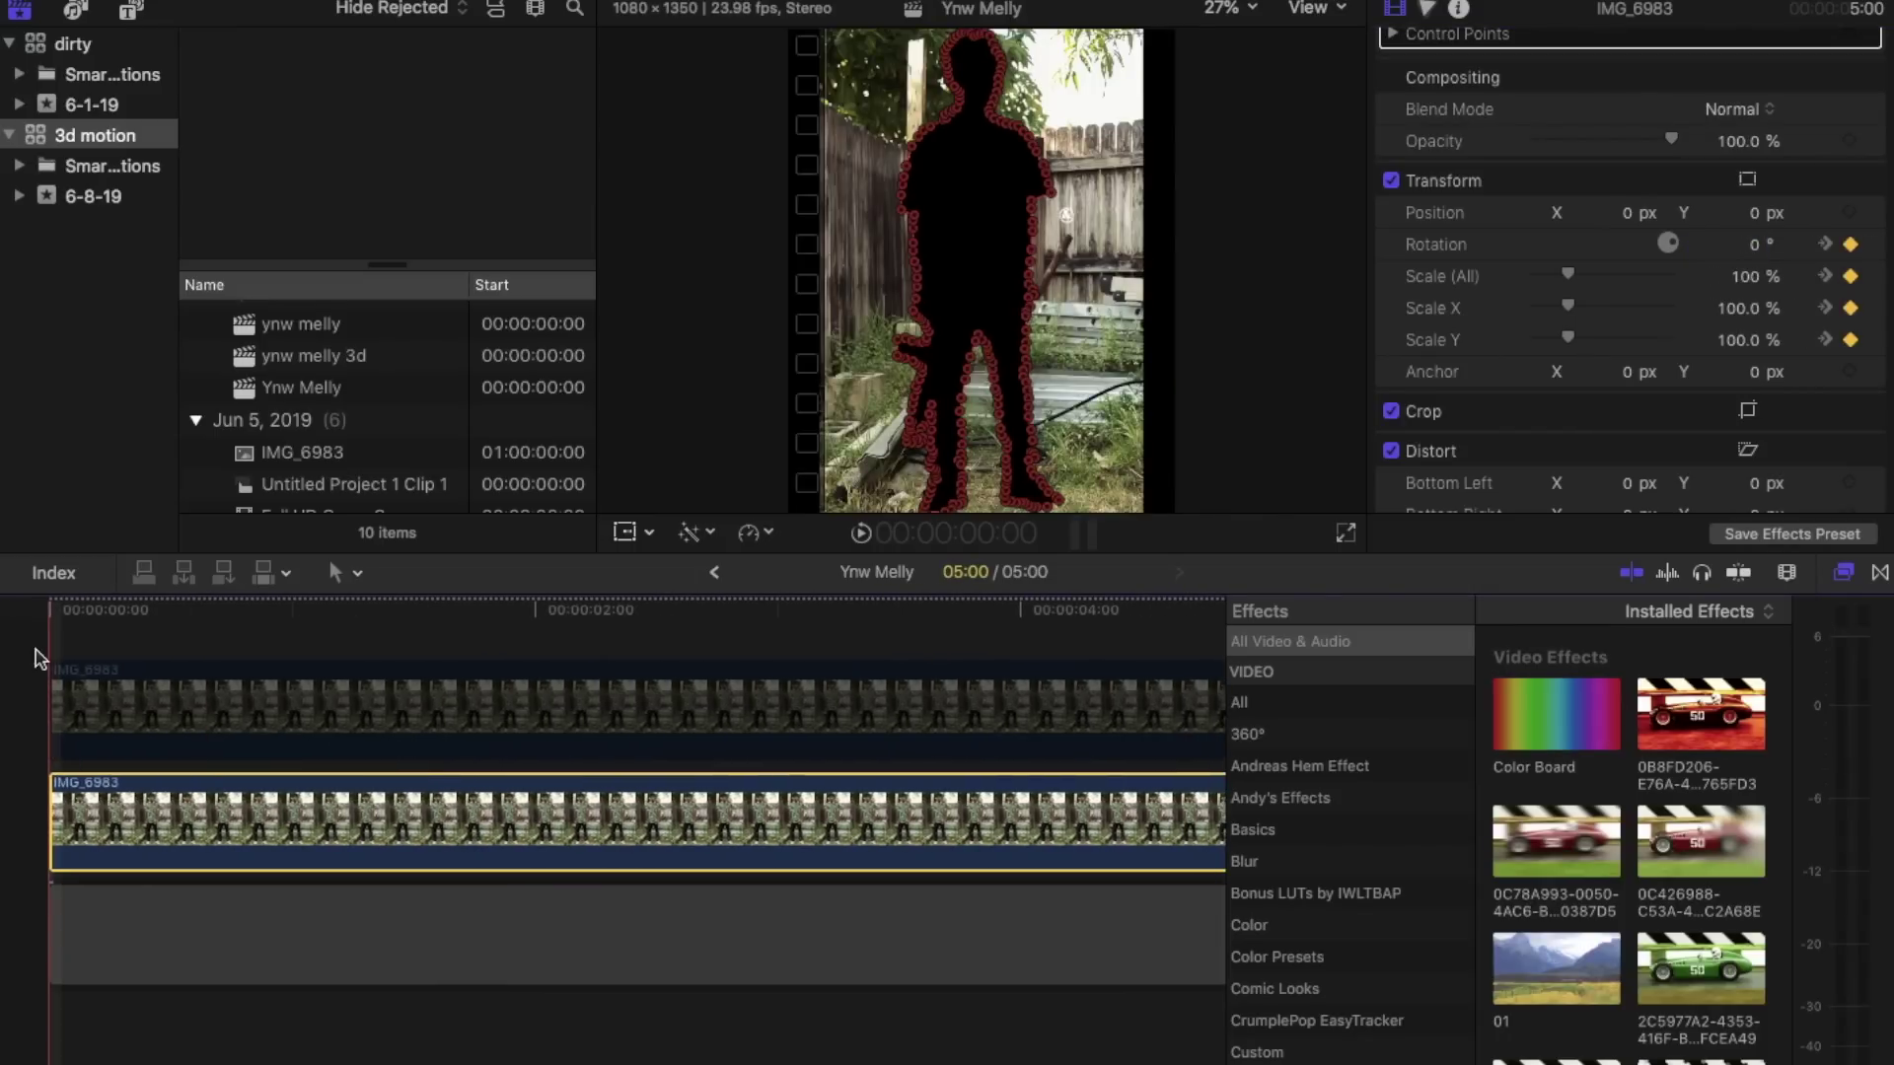
pyautogui.press('space')
pyautogui.press('space')
# Step: Re-enable the upper IMG_6983 clip and play back the two layers together from the start
pyautogui.click(135, 717)
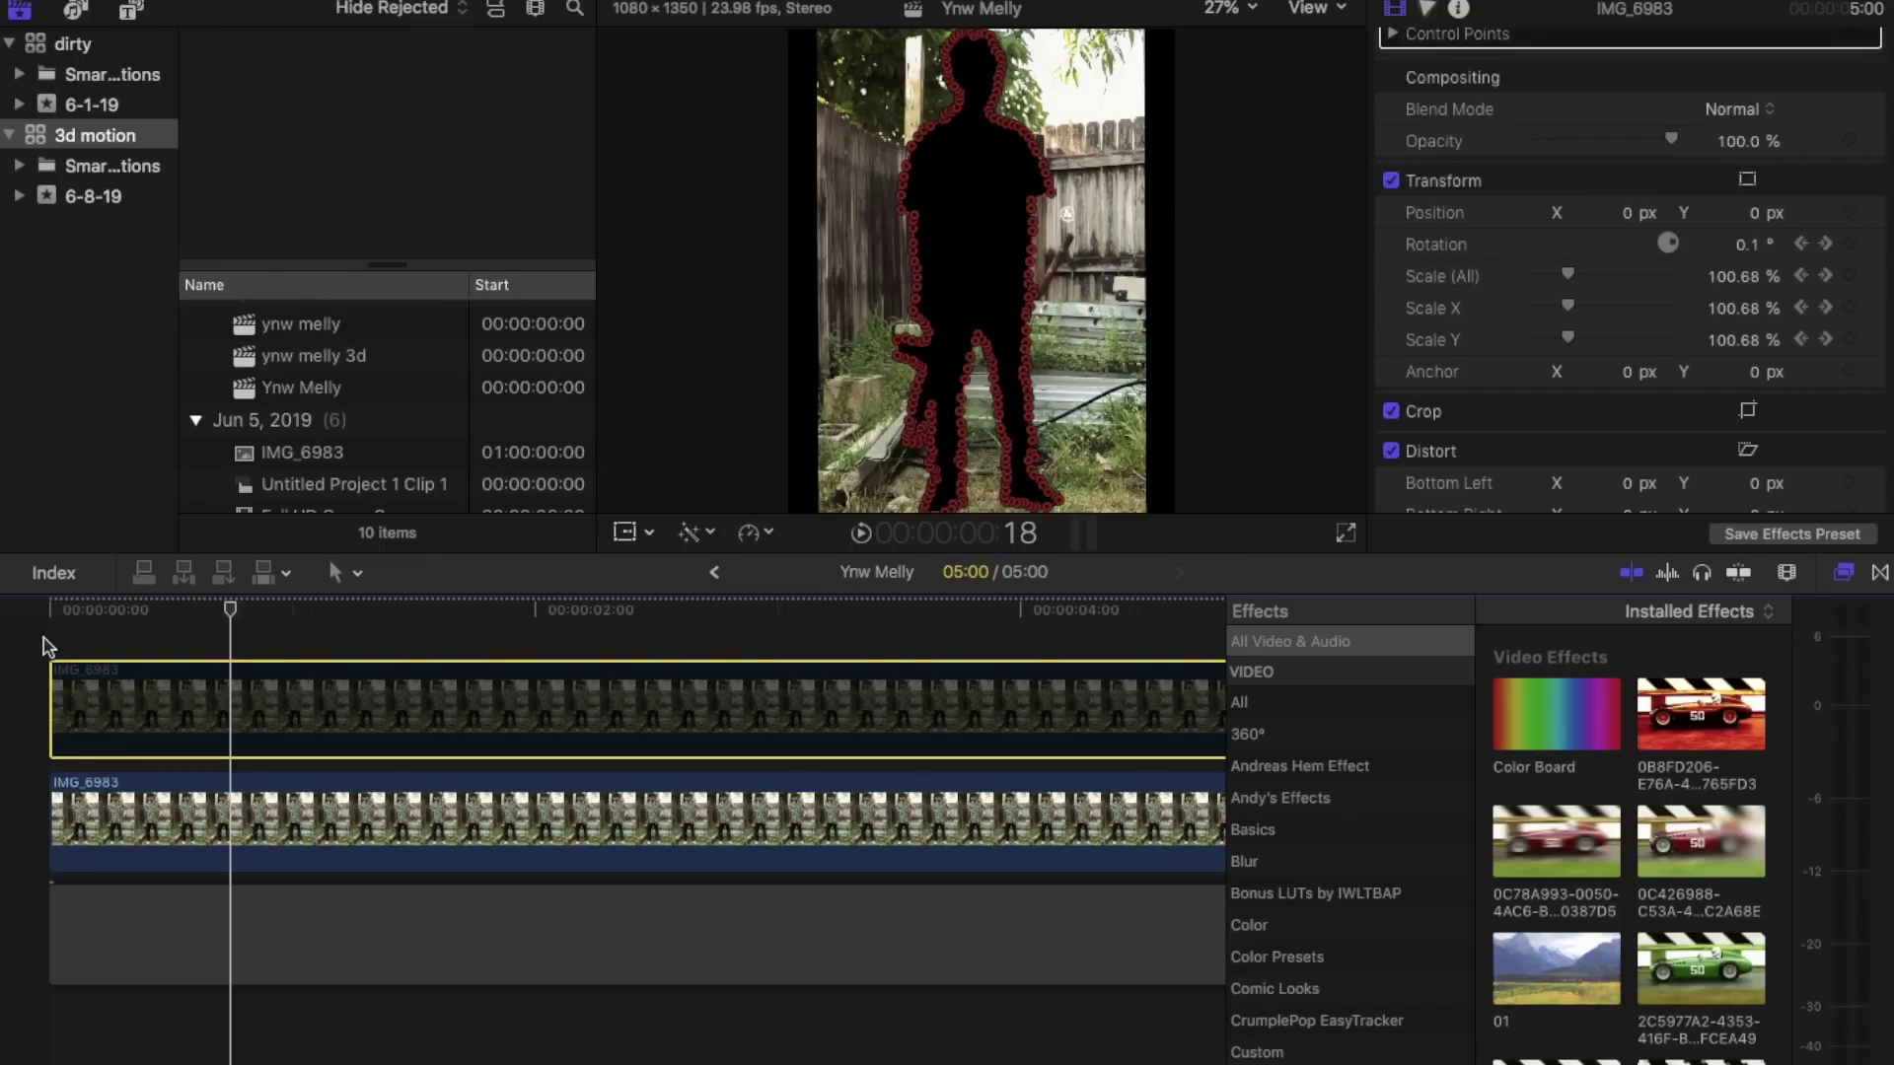
pyautogui.press('v')
pyautogui.press('space')
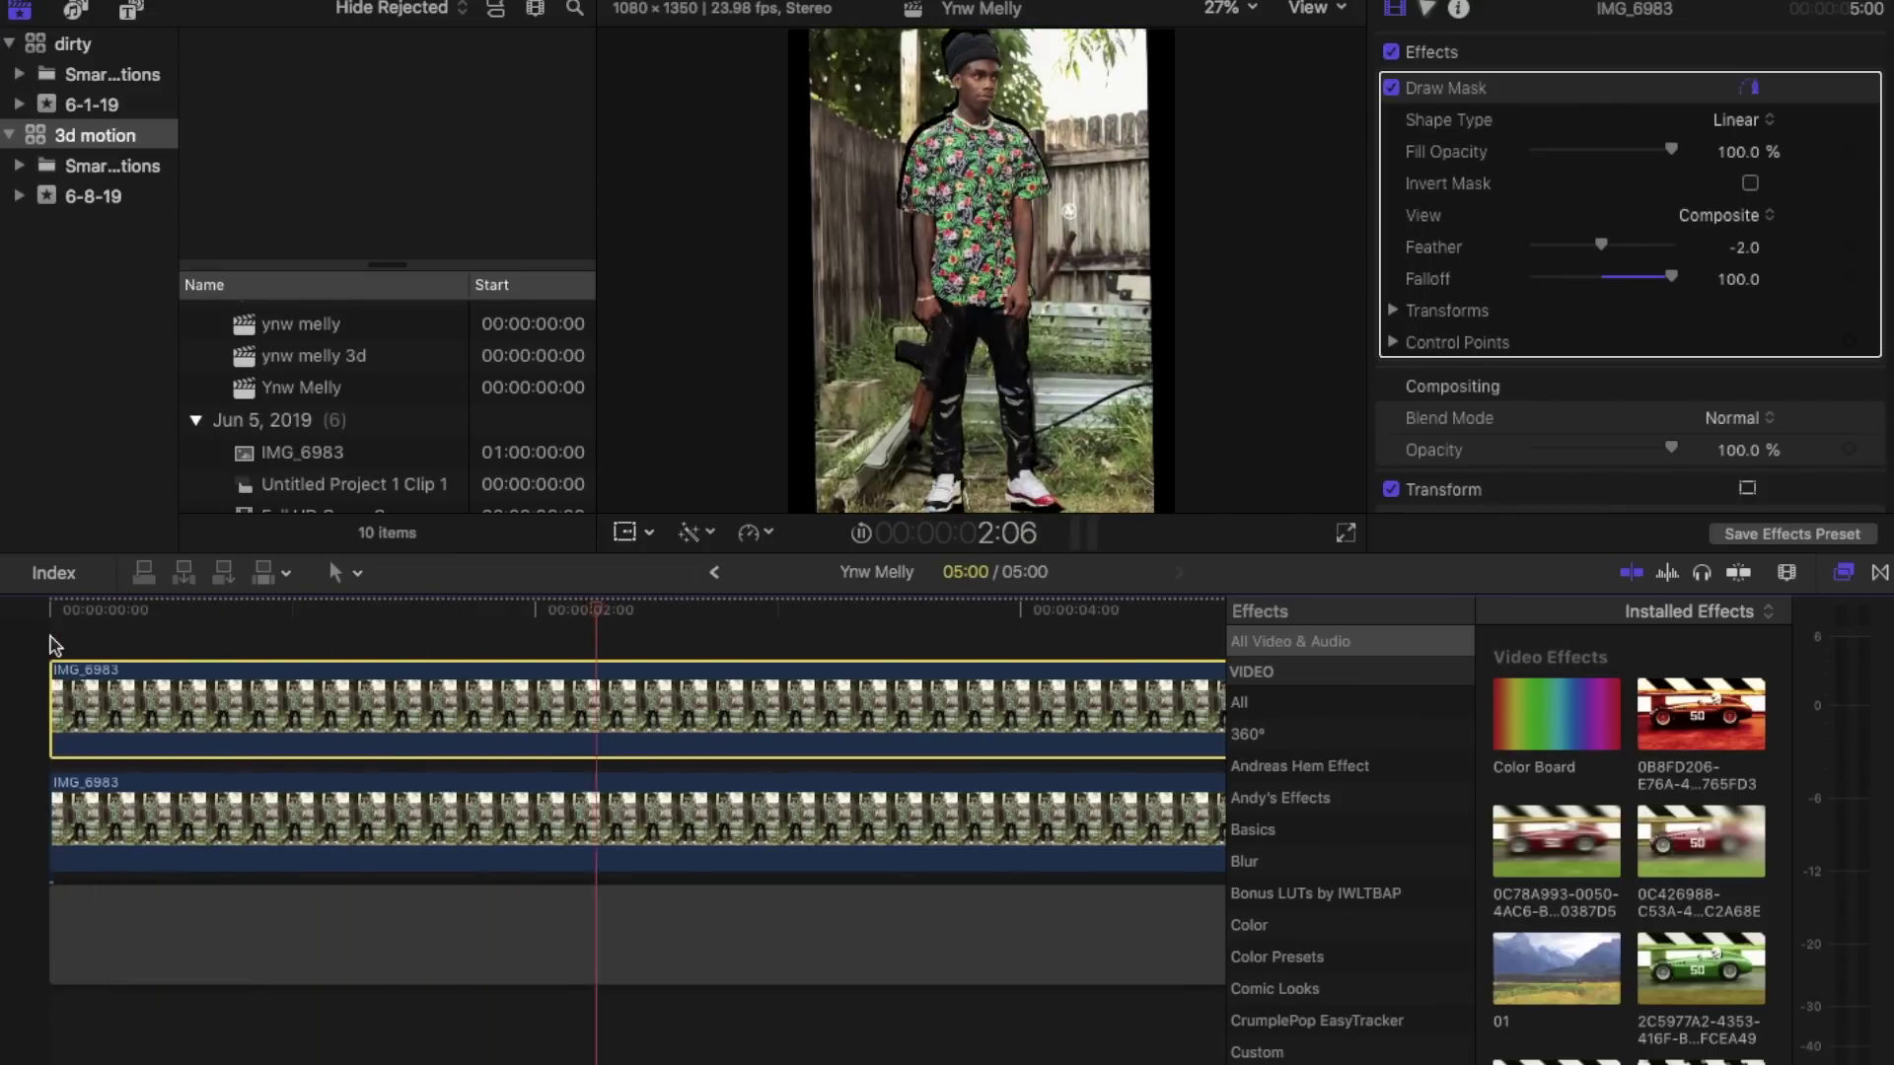
pyautogui.press('super+minus')
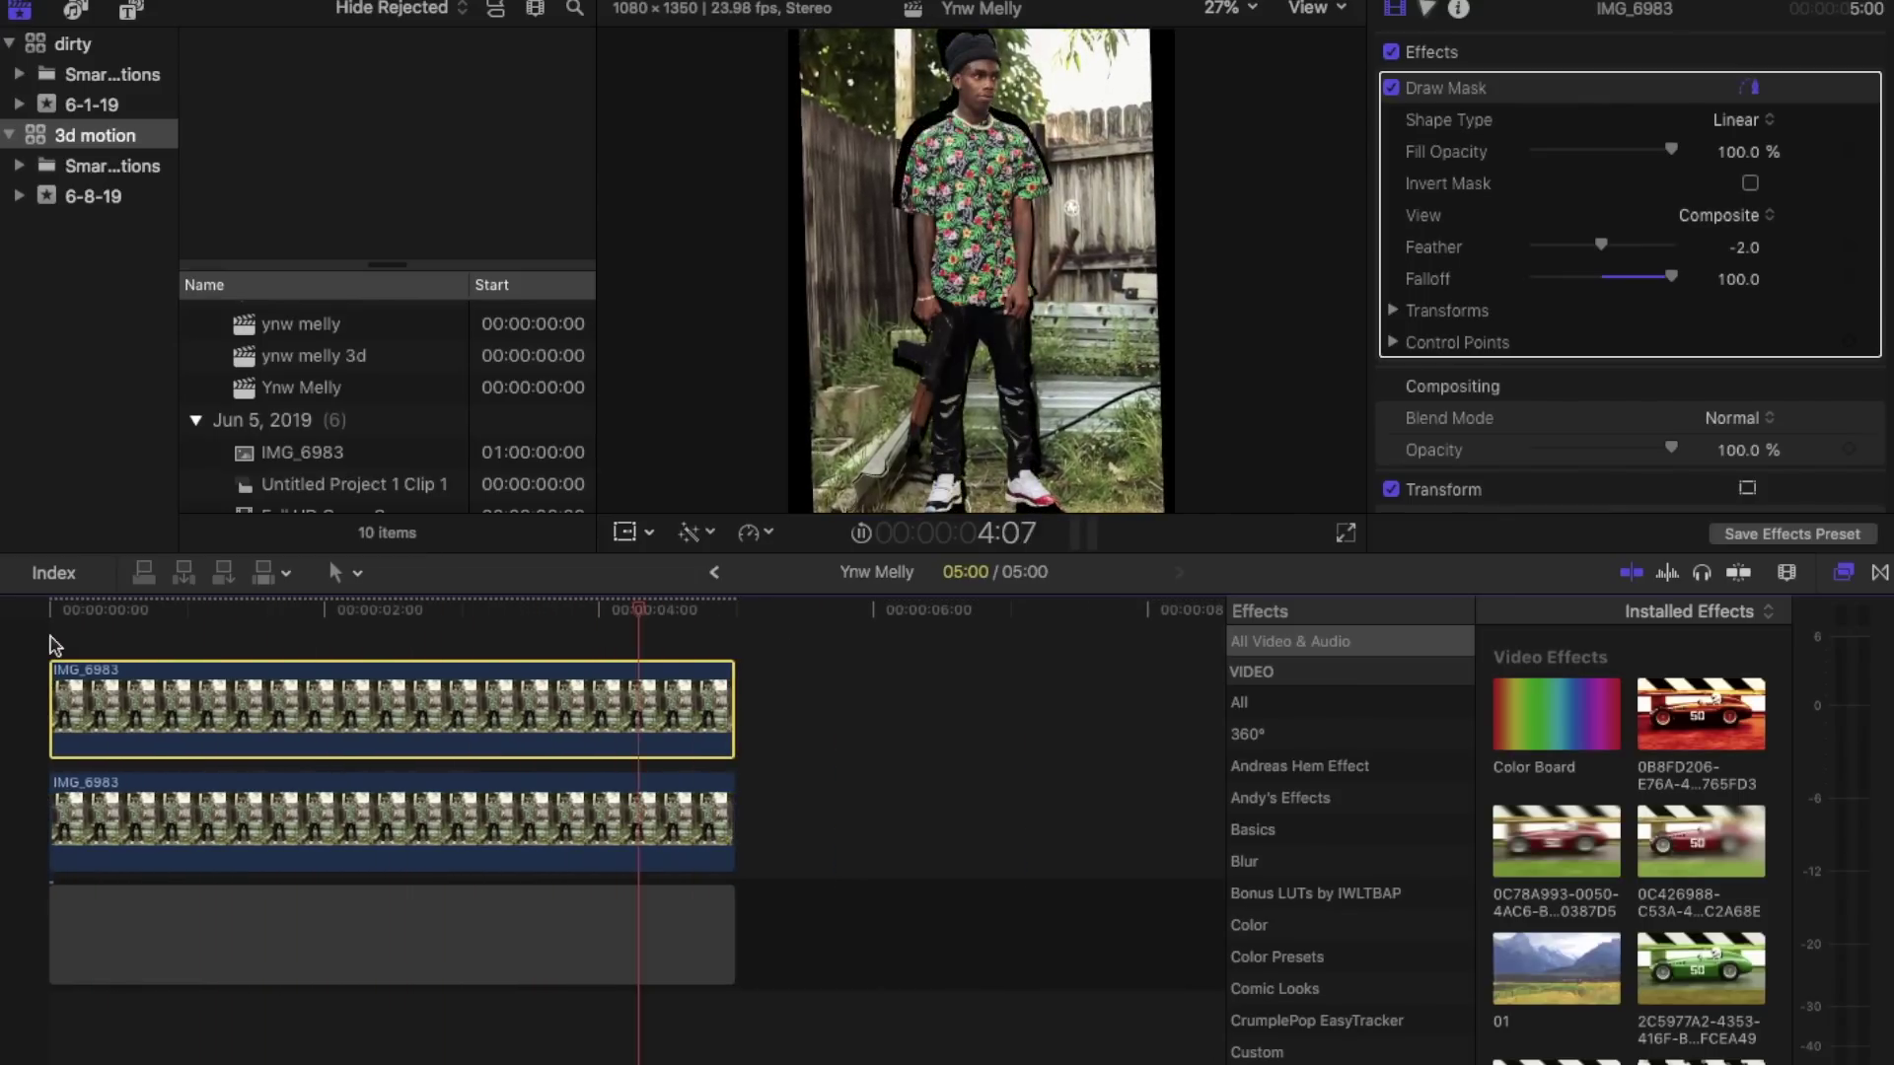
pyautogui.click(146, 804)
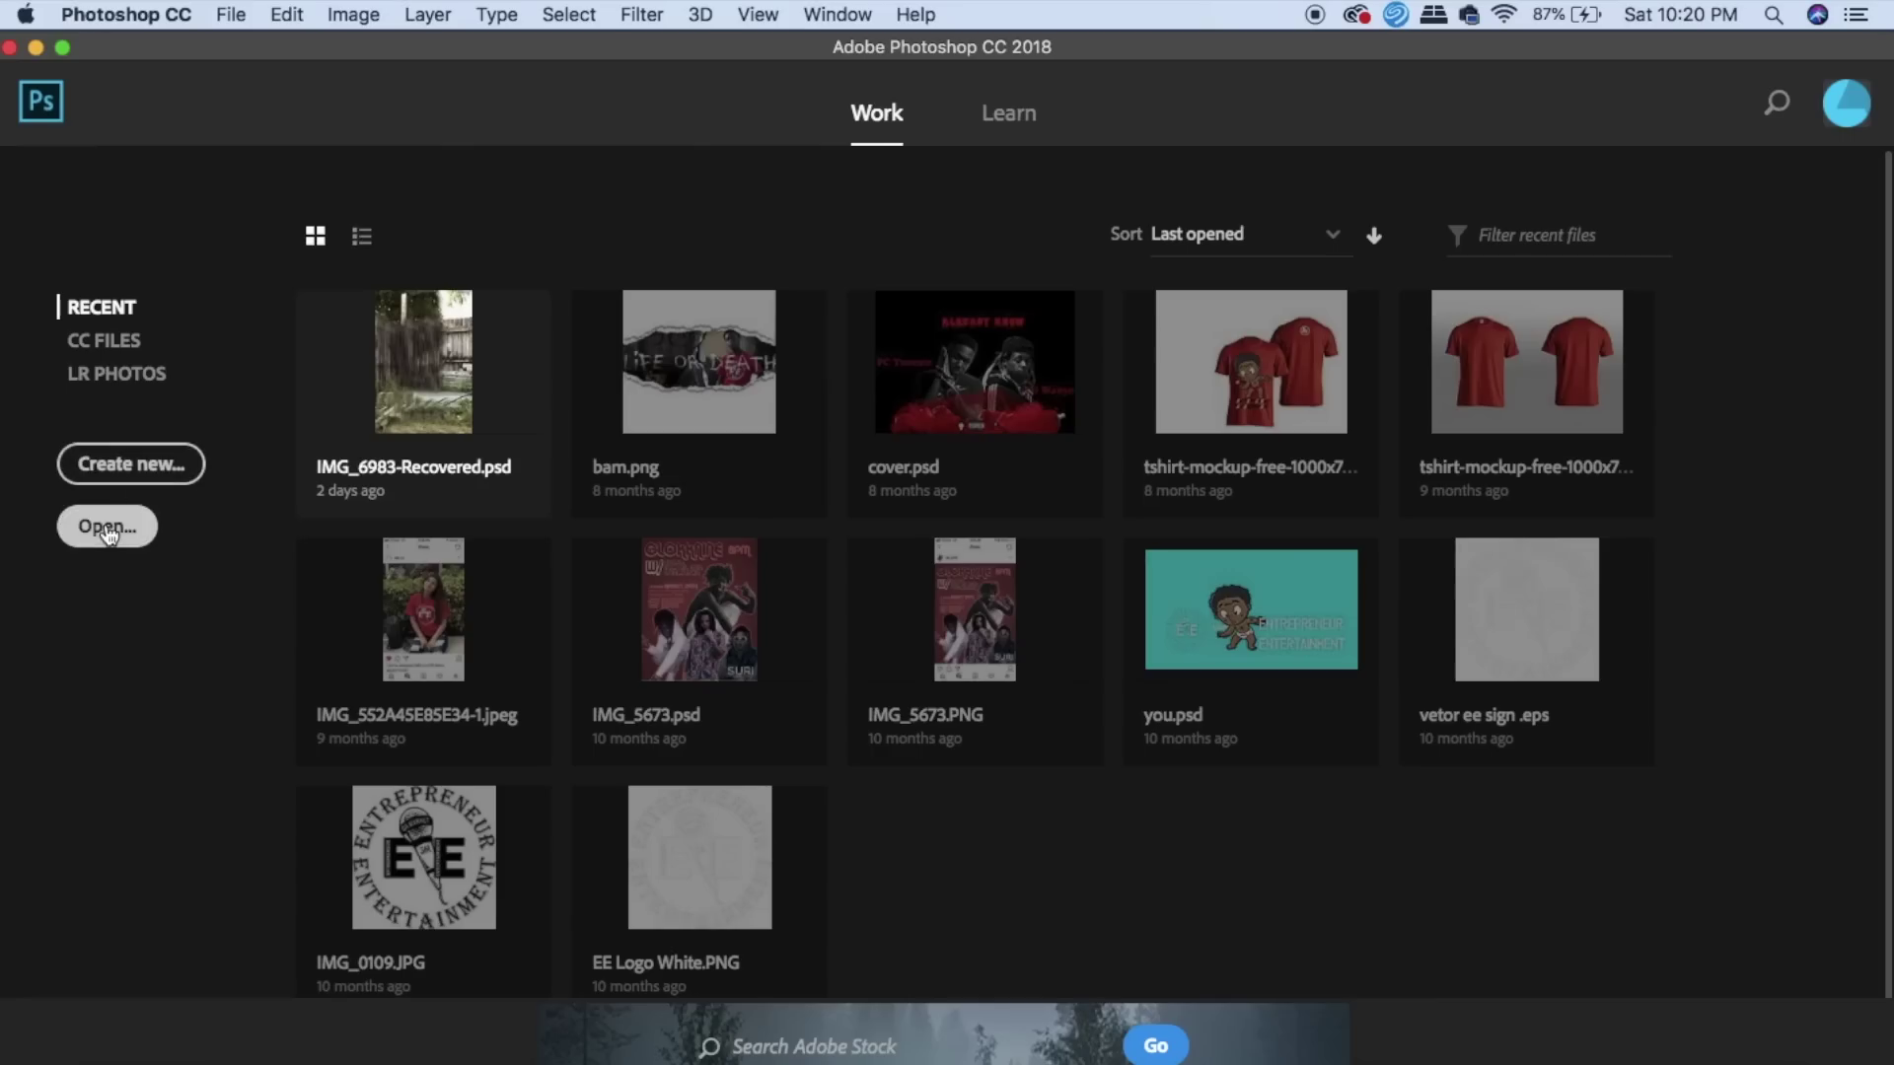
# Step: Switch to Photoshop and open IMG_6983.JPG from the Downloads folder
pyautogui.click(106, 525)
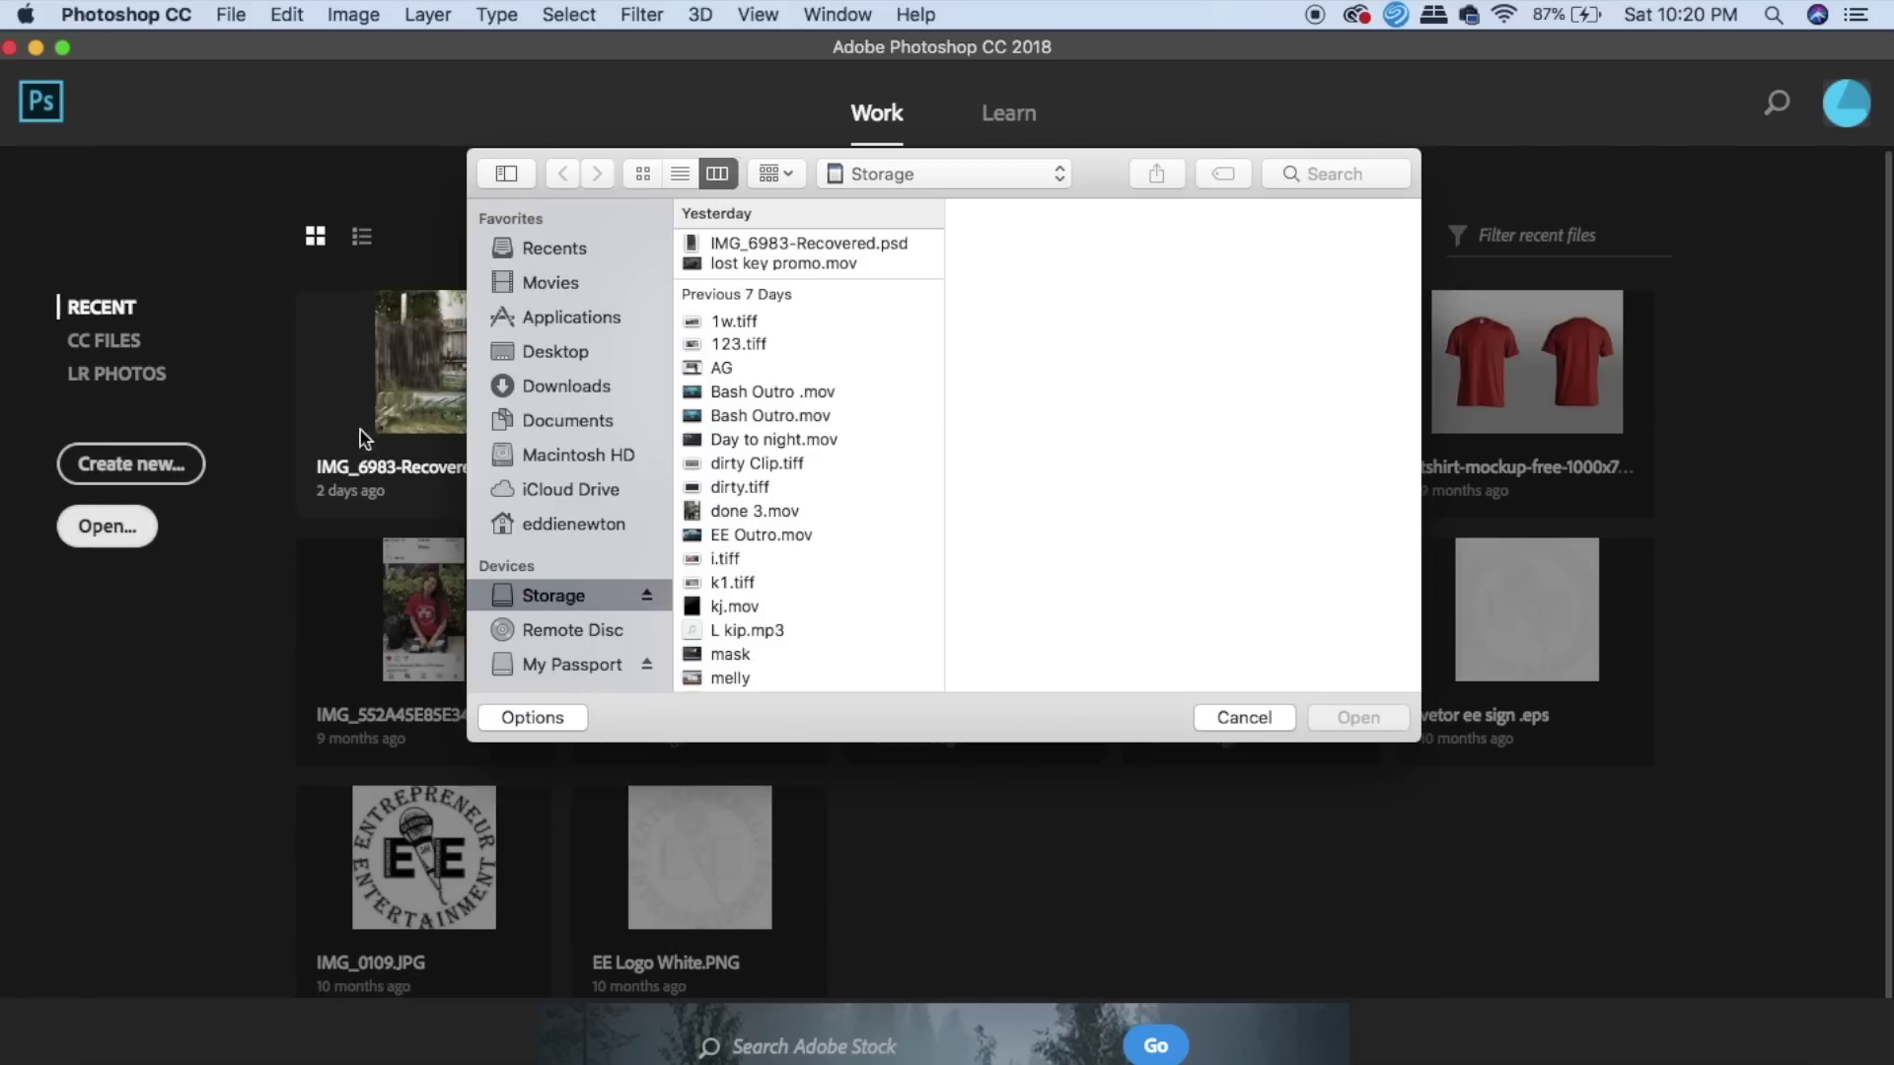
pyautogui.scroll(-10, 755, 517)
pyautogui.click(590, 388)
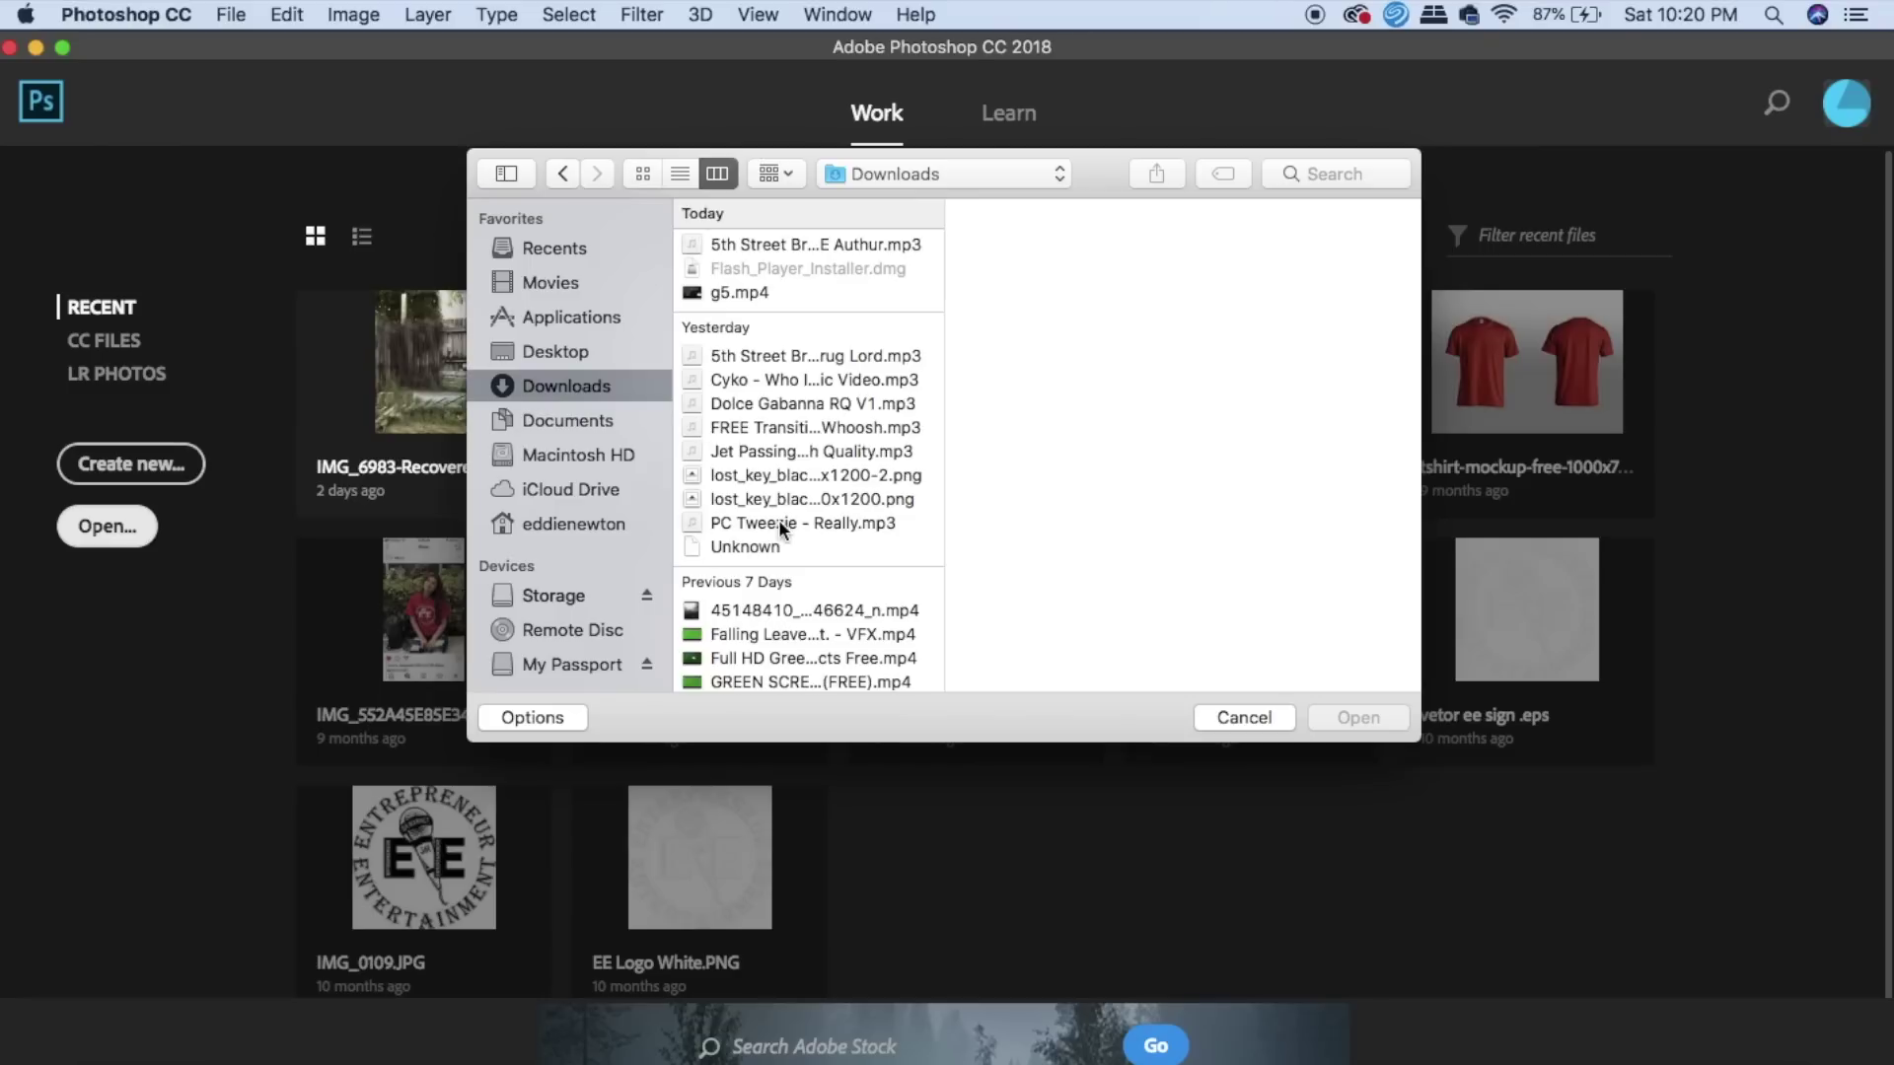
pyautogui.scroll(-5, 778, 518)
pyautogui.click(785, 589)
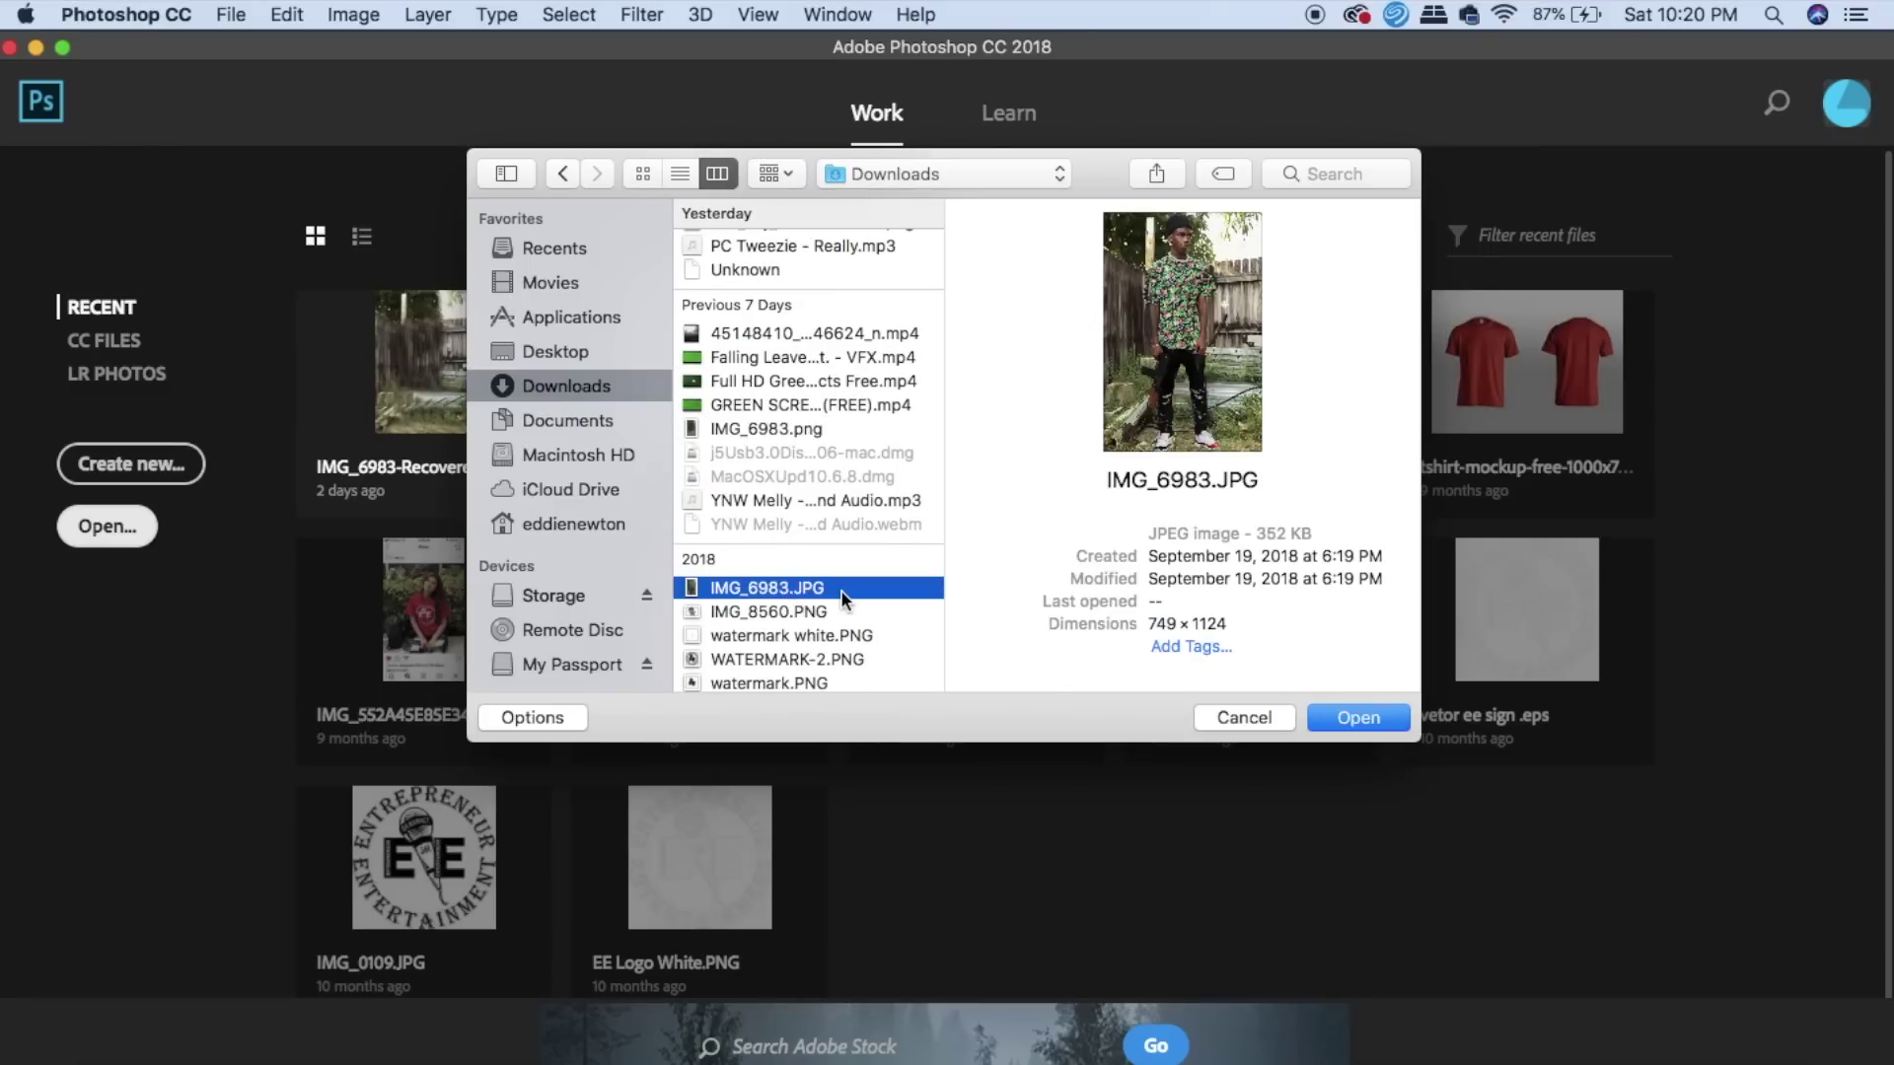
pyautogui.click(1362, 720)
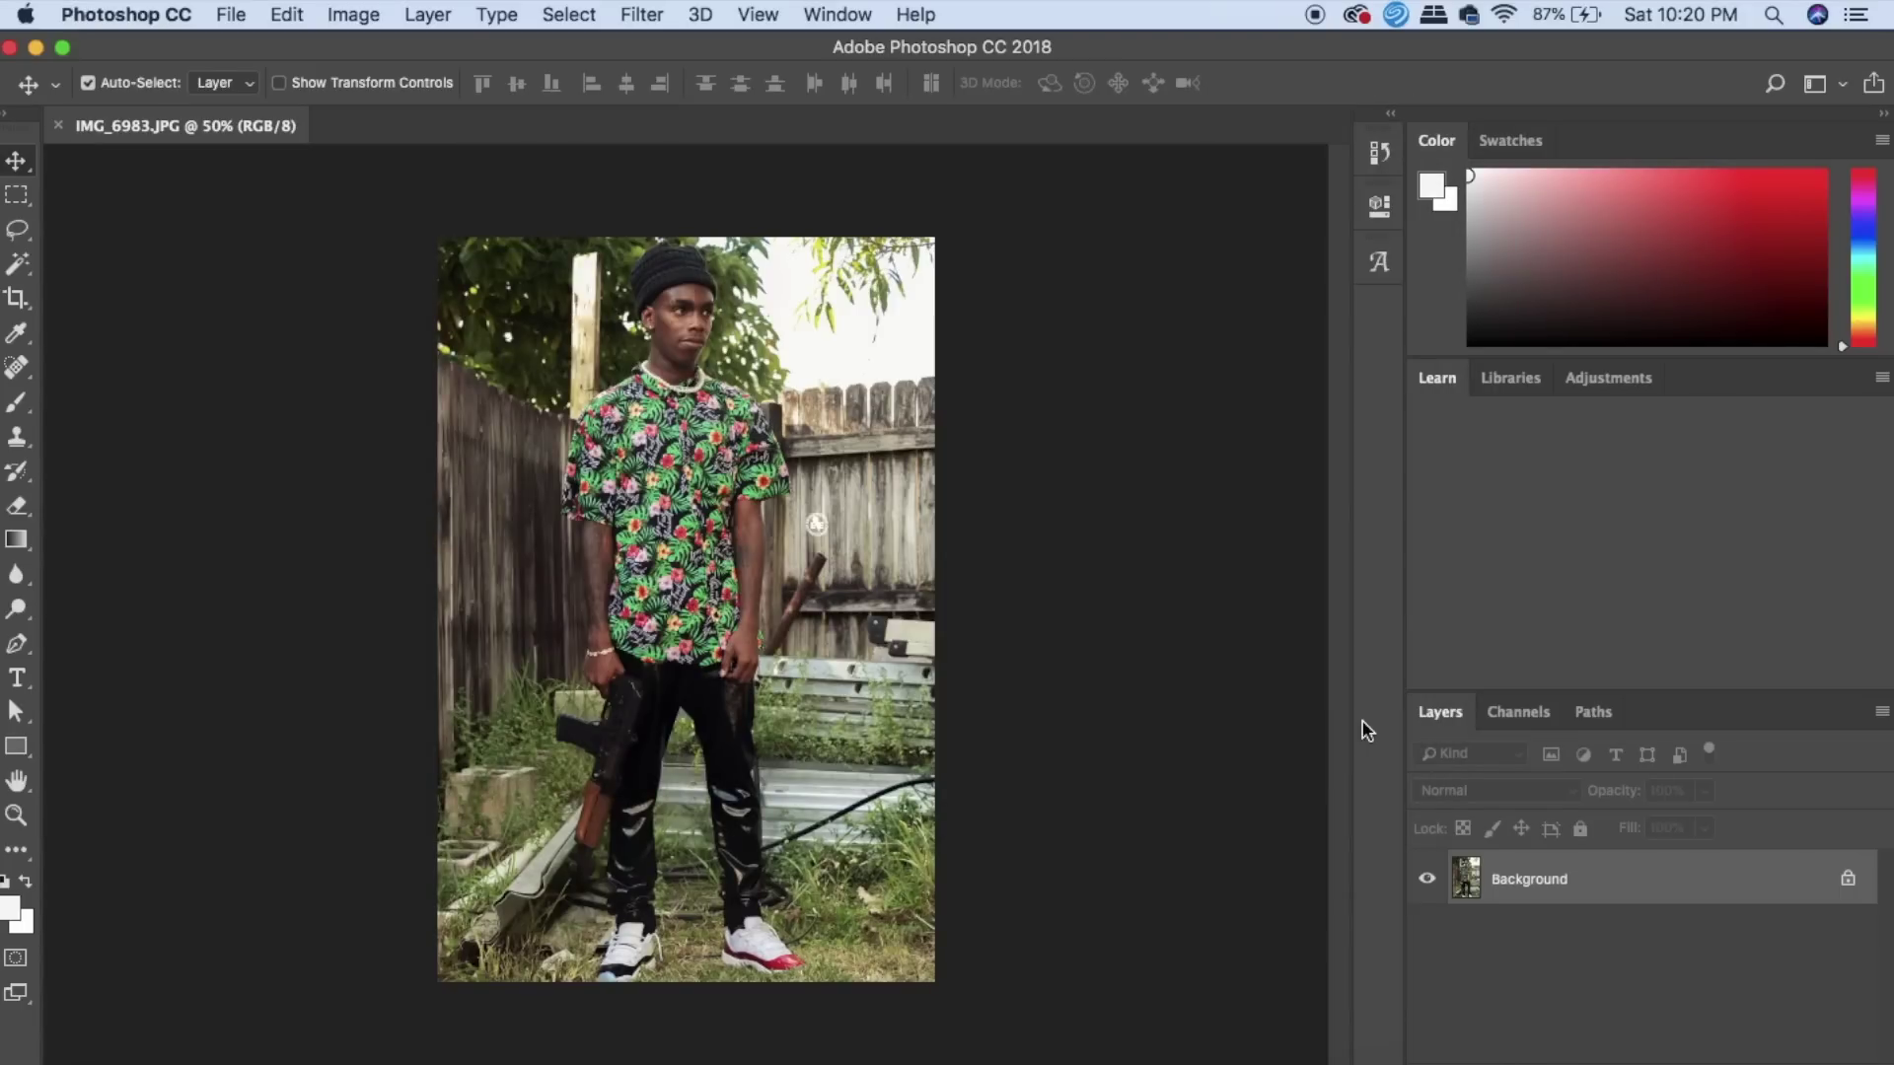
# Step: Select the standing man from head to shoes with the Quick Selection Tool
pyautogui.press('w')
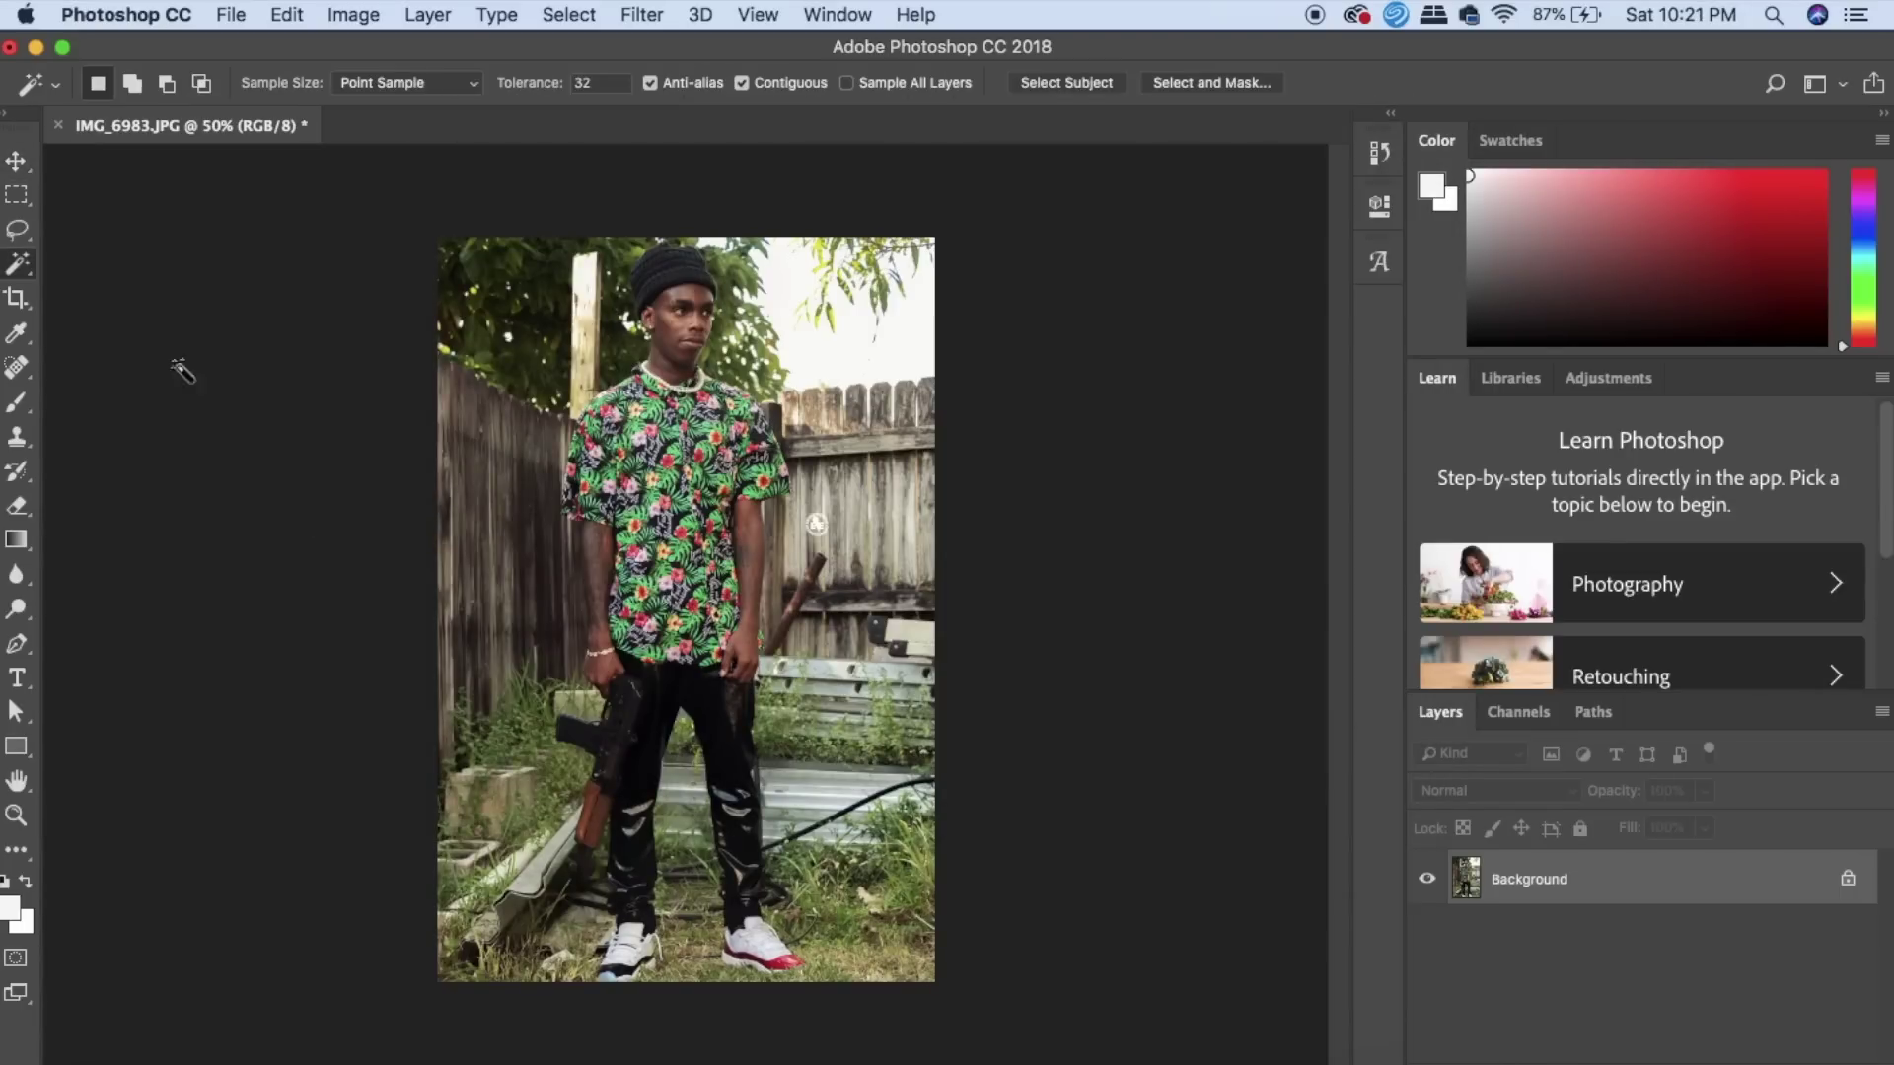
pyautogui.click(21, 270)
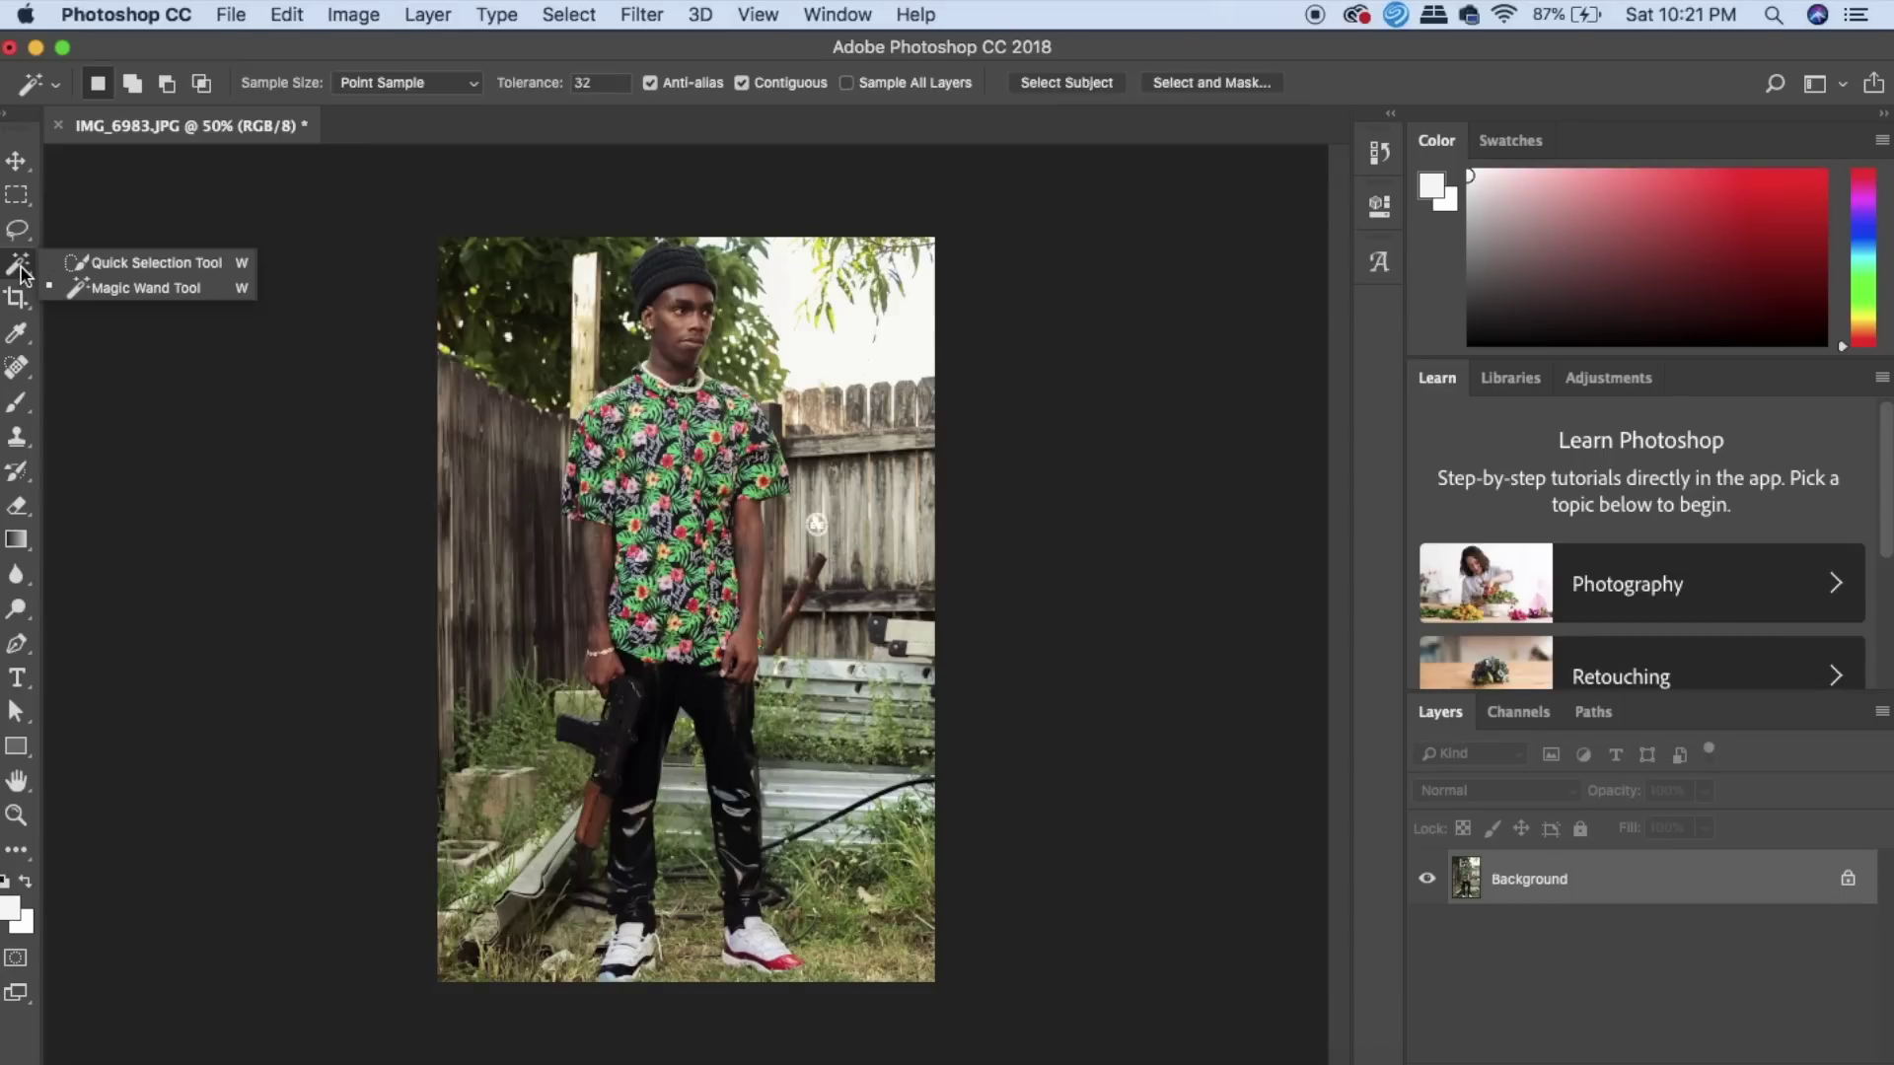
pyautogui.click(130, 263)
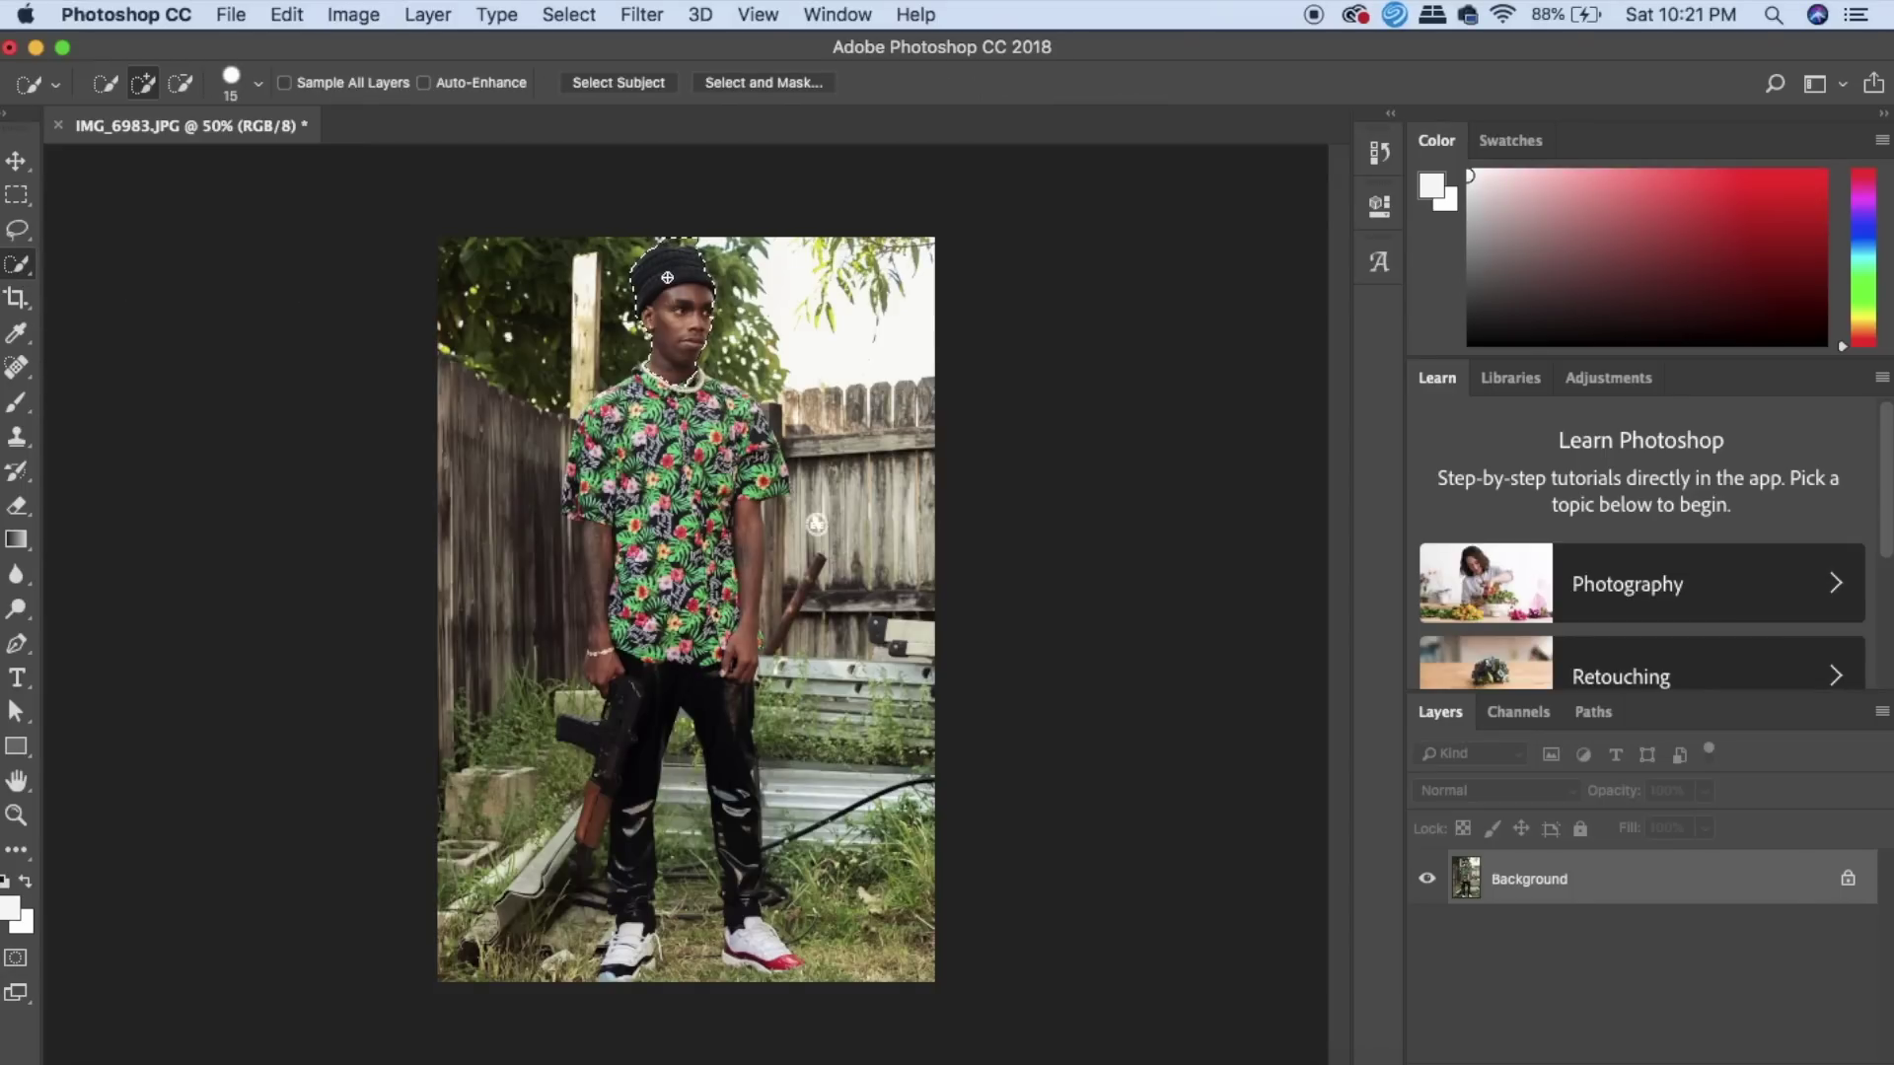
pyautogui.moveTo(673, 275); pyautogui.dragTo(678, 296)
pyautogui.moveTo(695, 414)
pyautogui.mouseDown()
pyautogui.moveTo(640, 399)
pyautogui.moveTo(753, 435)
pyautogui.moveTo(731, 513)
pyautogui.mouseUp()
pyautogui.moveTo(632, 558)
pyautogui.mouseDown()
pyautogui.moveTo(693, 492)
pyautogui.moveTo(674, 579)
pyautogui.mouseUp()
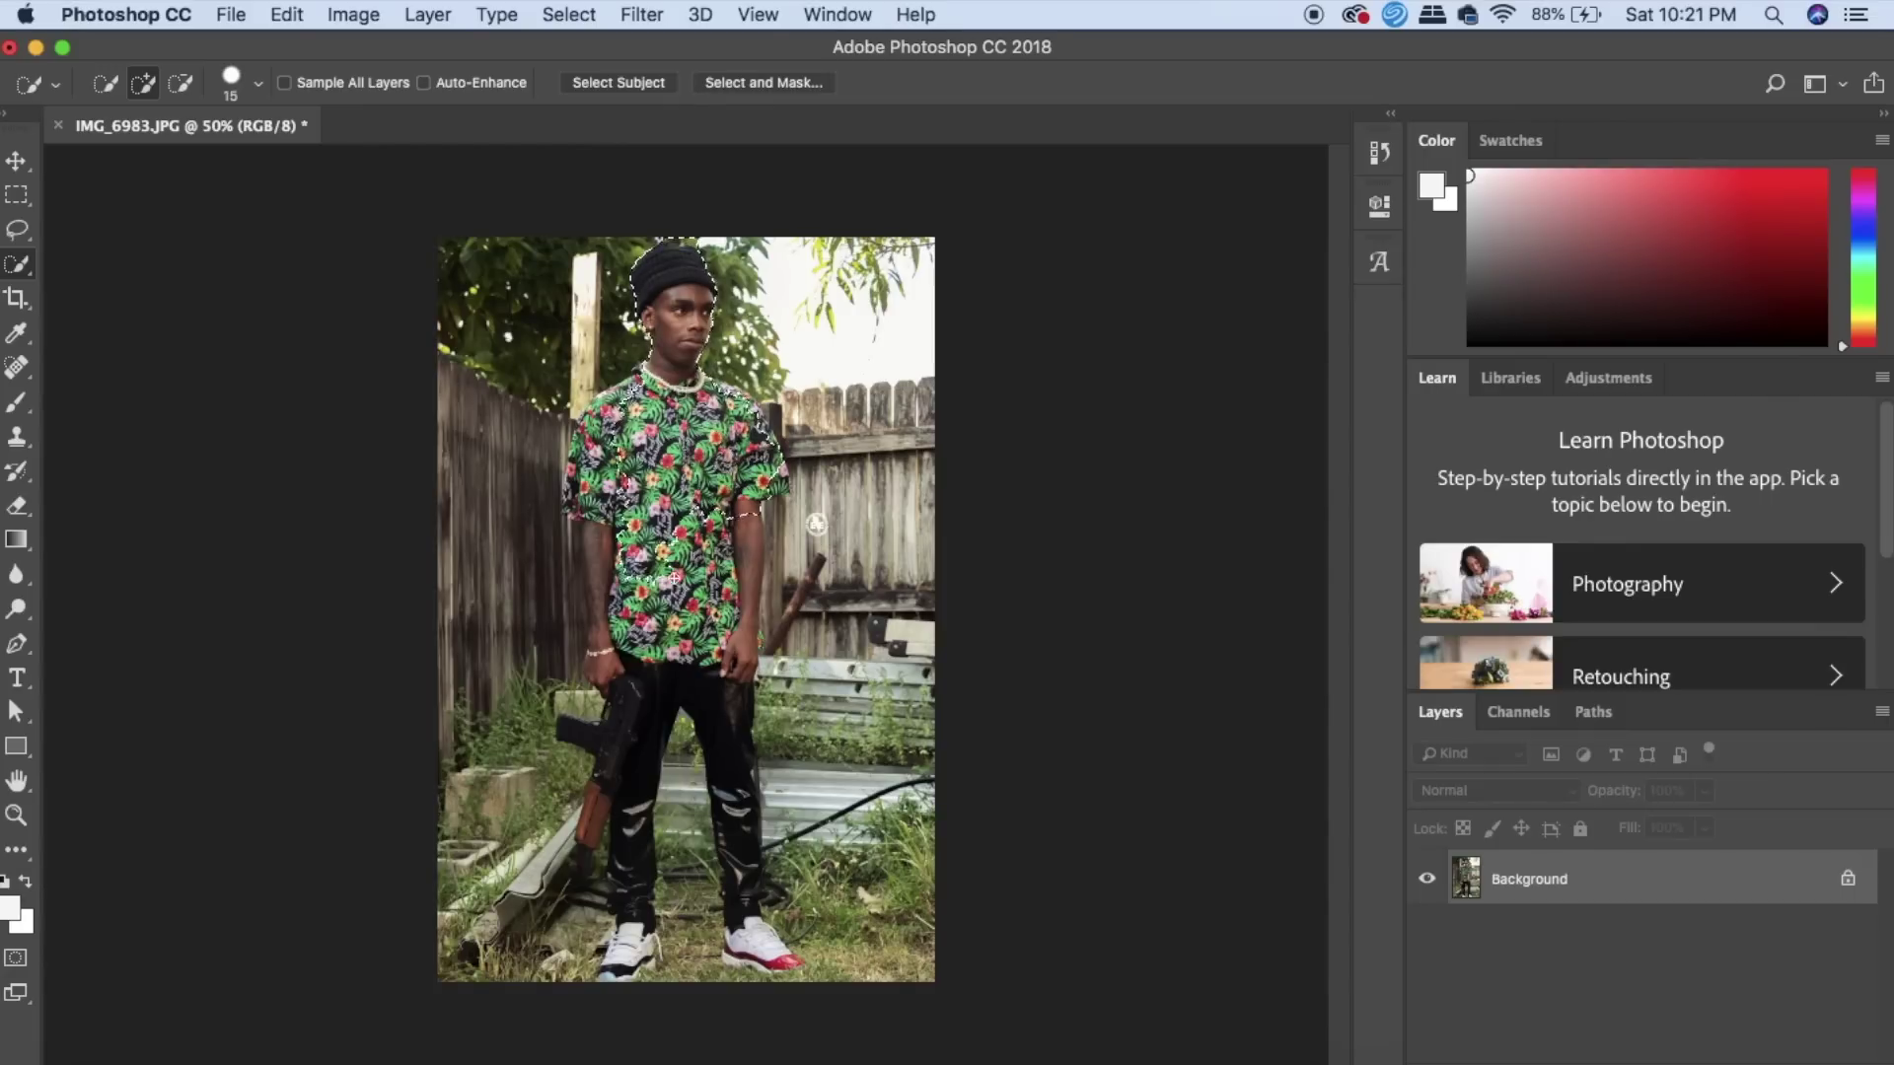
pyautogui.moveTo(721, 696)
pyautogui.mouseDown()
pyautogui.moveTo(753, 949)
pyautogui.moveTo(628, 958)
pyautogui.moveTo(635, 653)
pyautogui.moveTo(605, 556)
pyautogui.moveTo(607, 408)
pyautogui.moveTo(578, 476)
pyautogui.moveTo(597, 415)
pyautogui.moveTo(639, 377)
pyautogui.moveTo(626, 318)
pyautogui.moveTo(646, 427)
pyautogui.mouseUp()
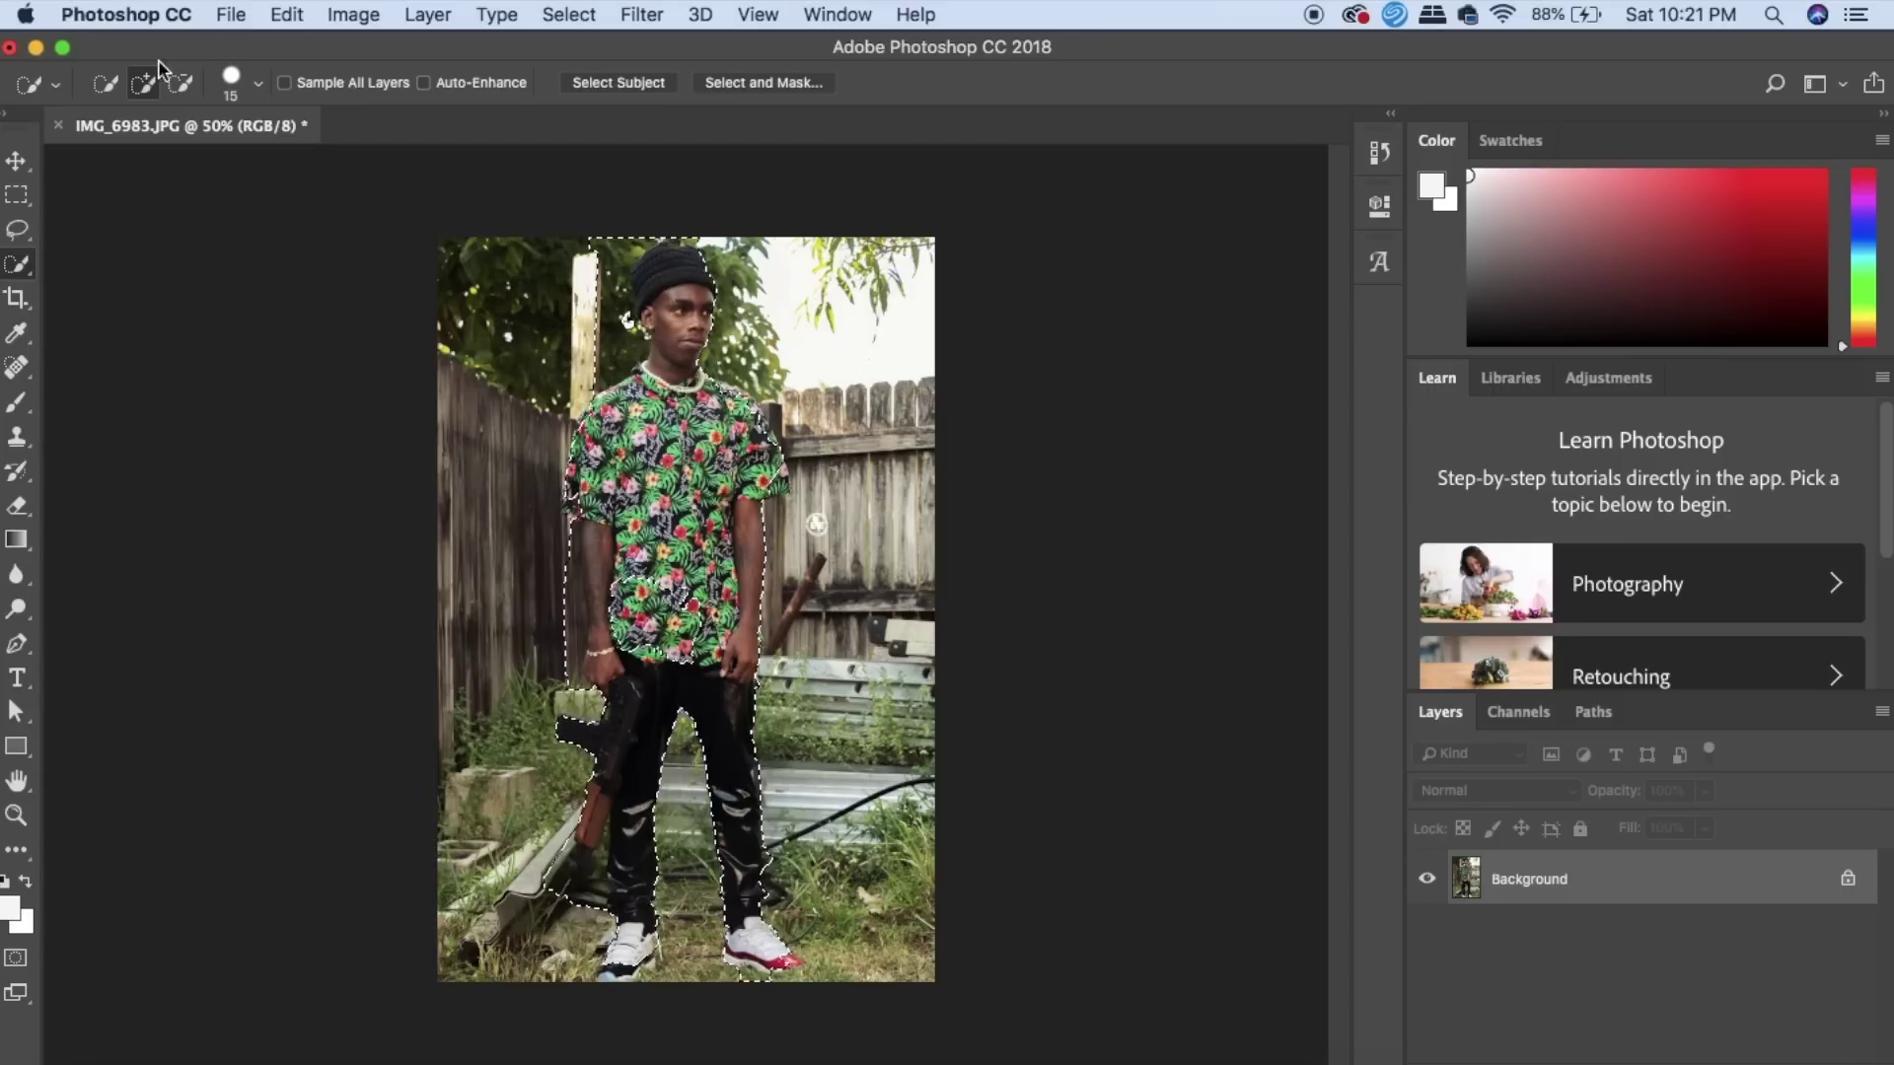
# Step: Subtract the wooden post and the excess ground by the feet from the selection, and cut the man onto a new layer
pyautogui.press('alt')
pyautogui.keyDown('alt'); pyautogui.click(620, 284); pyautogui.keyUp('alt')
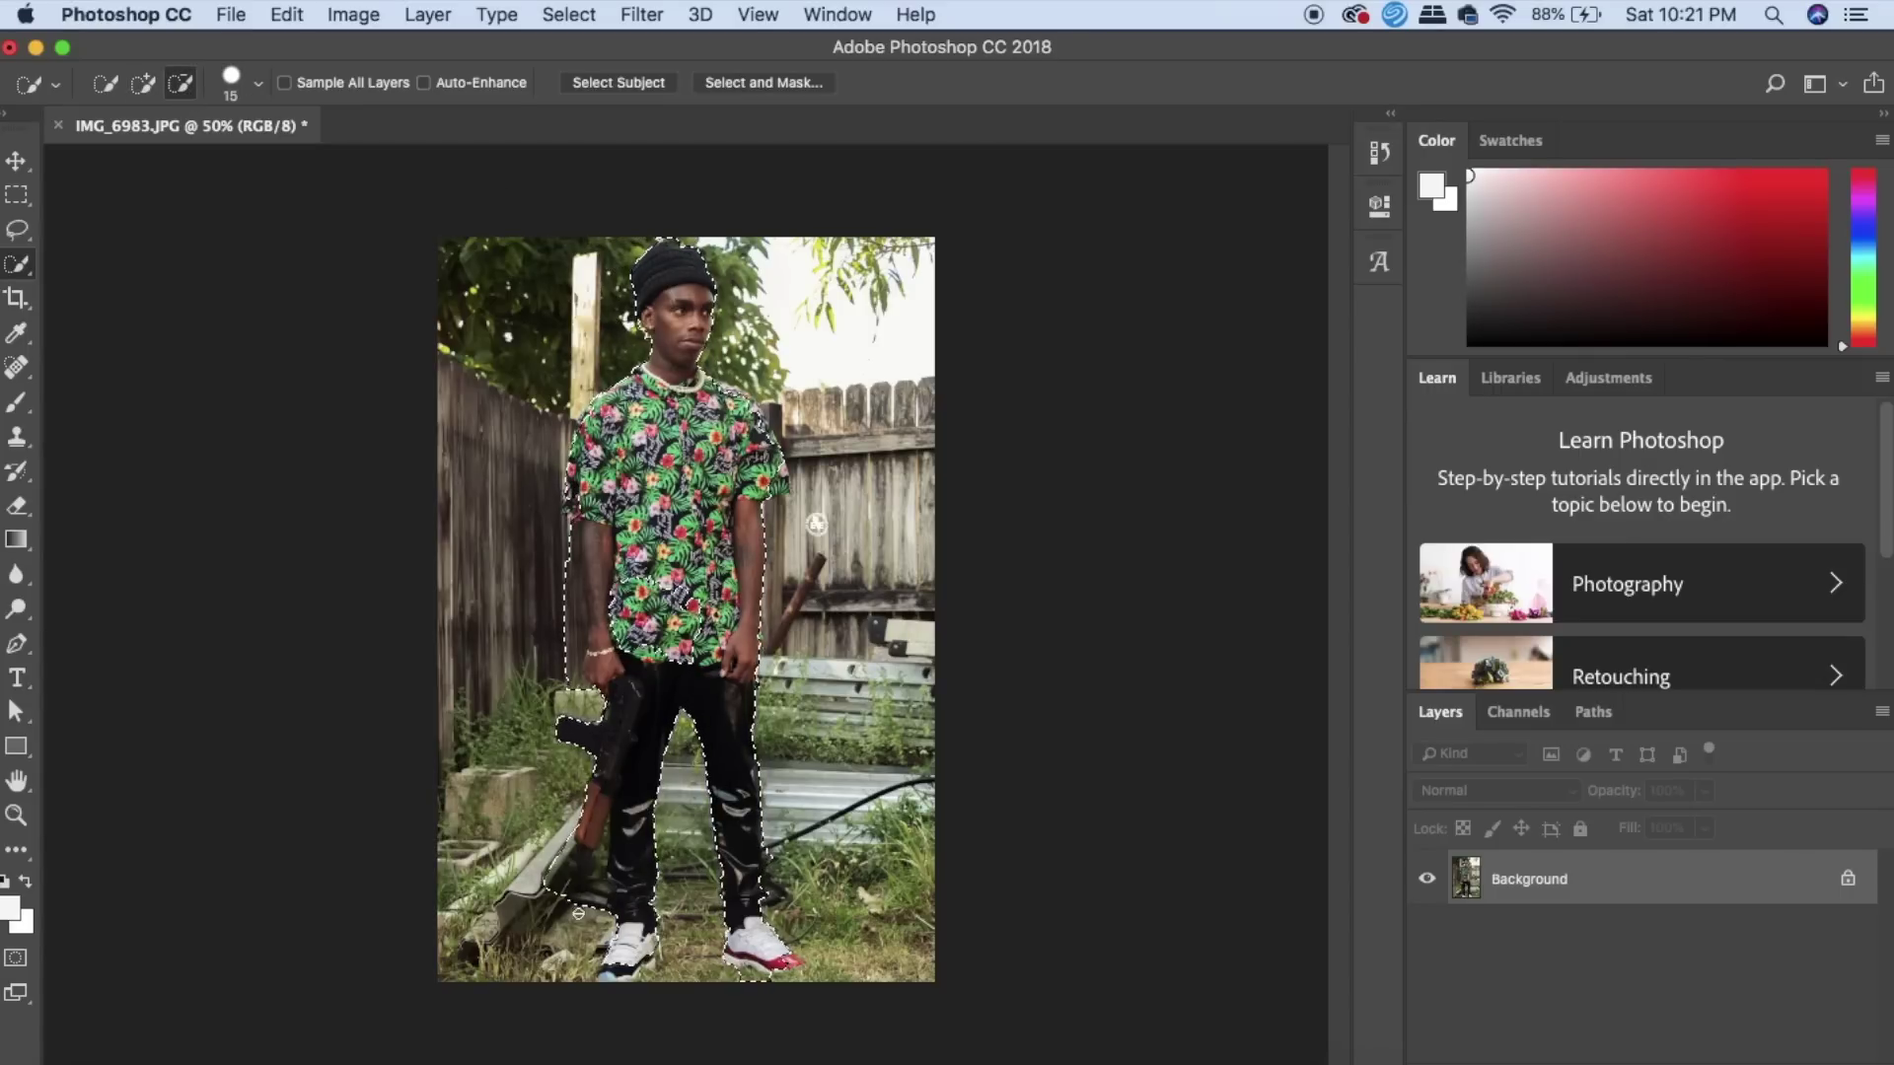
pyautogui.moveTo(598, 915); pyautogui.dragTo(579, 892)
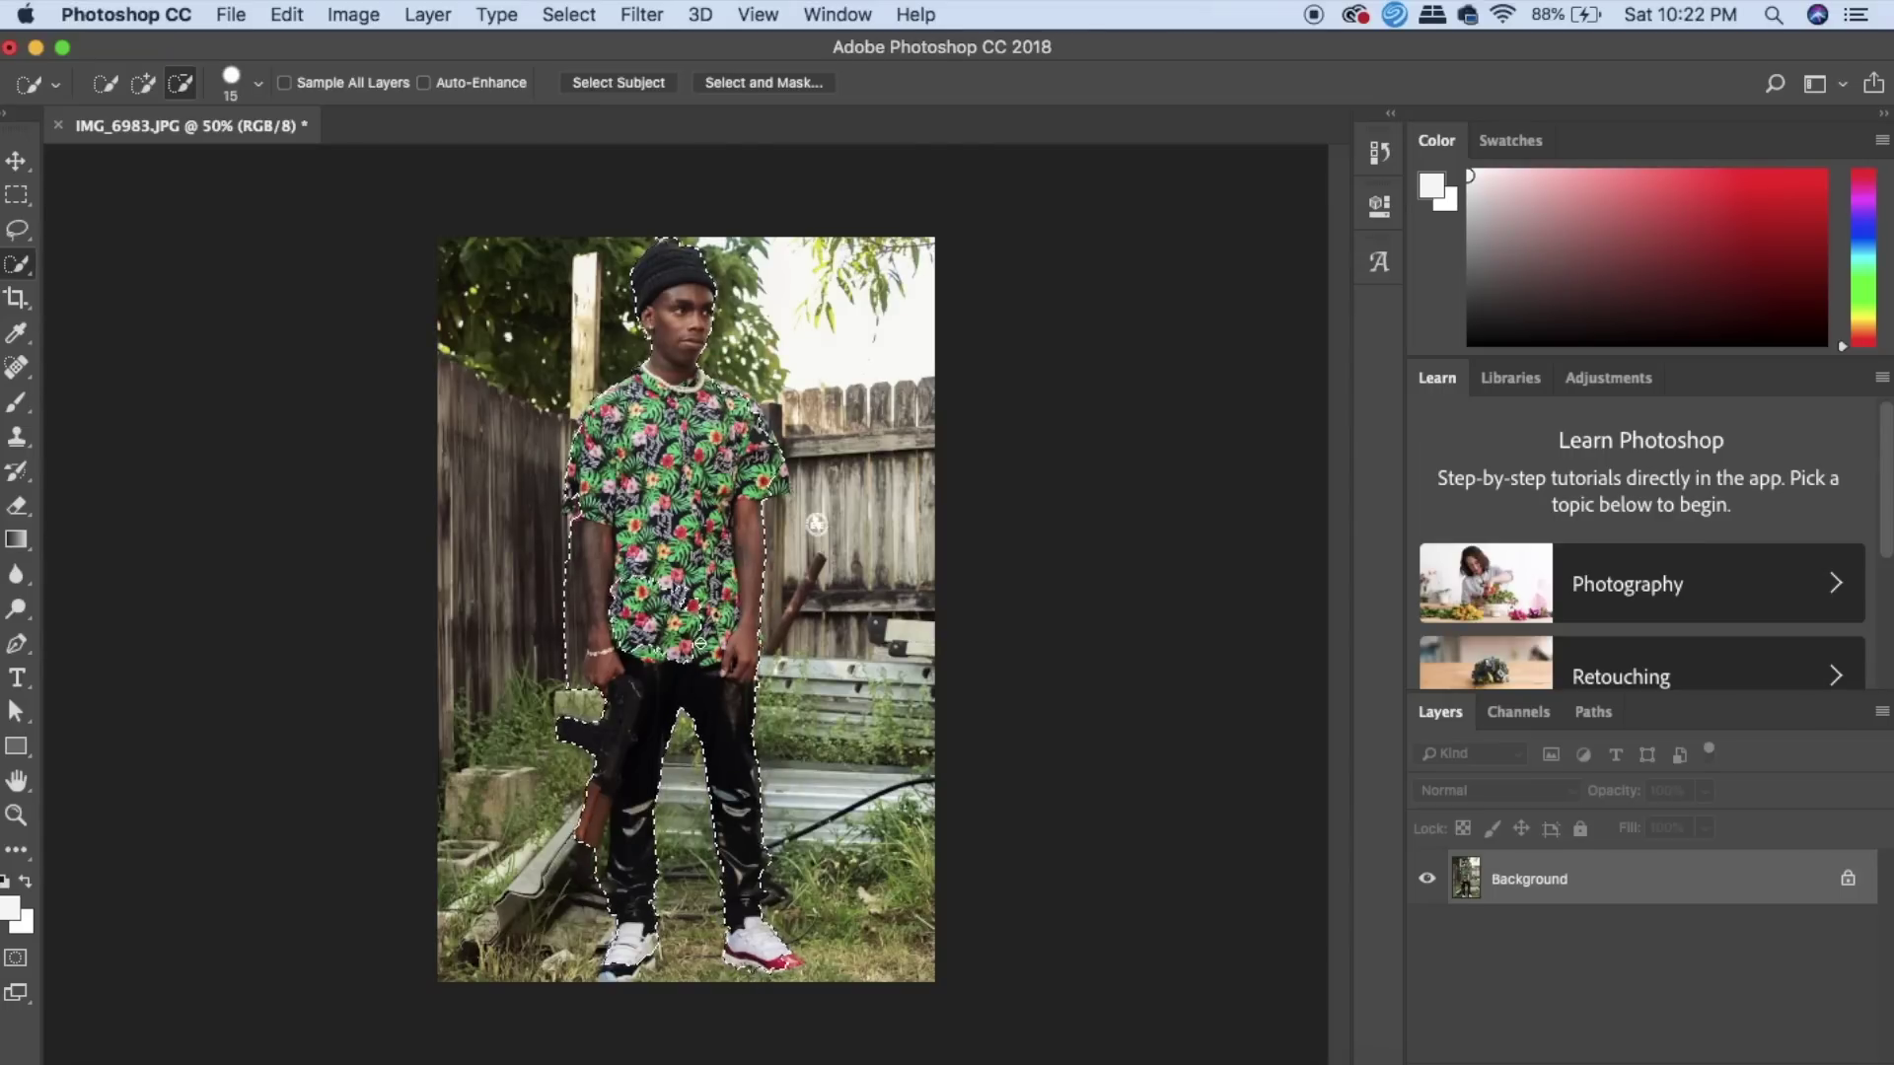
pyautogui.rightClick(677, 537)
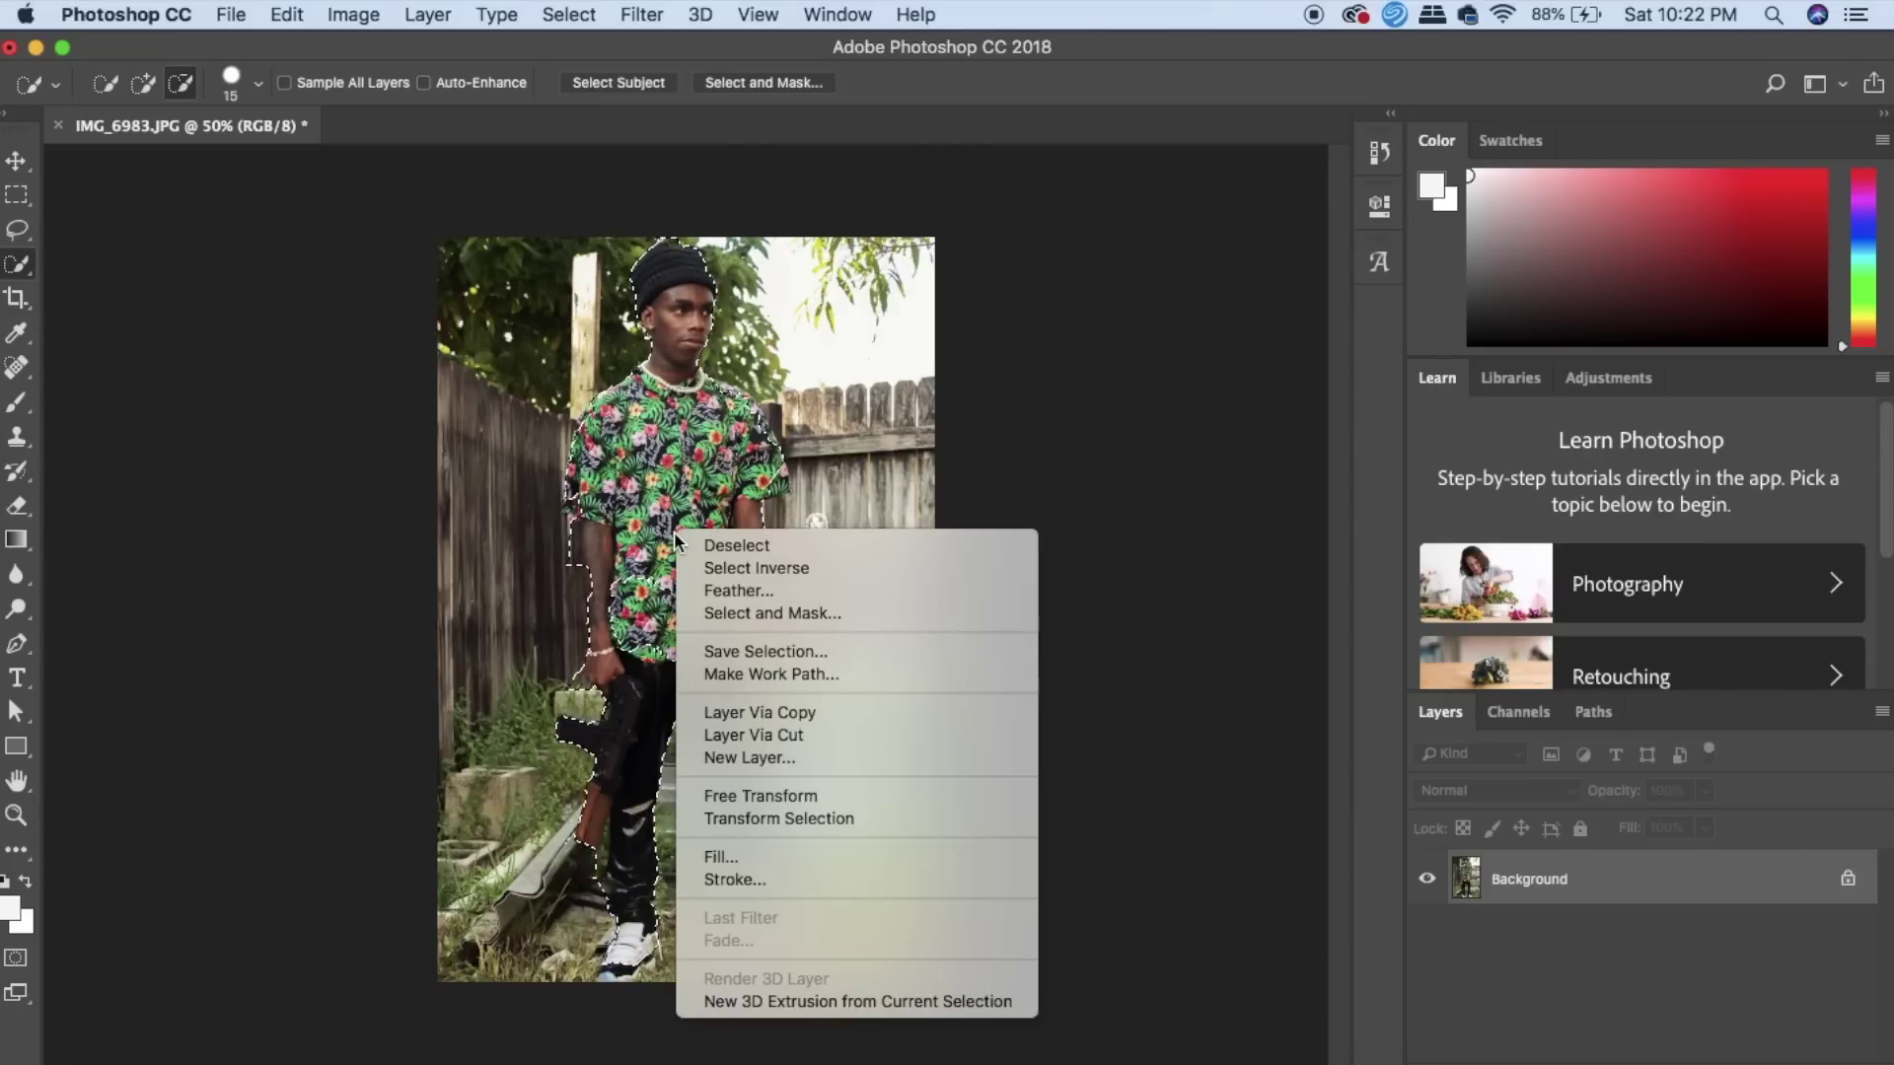
pyautogui.click(851, 736)
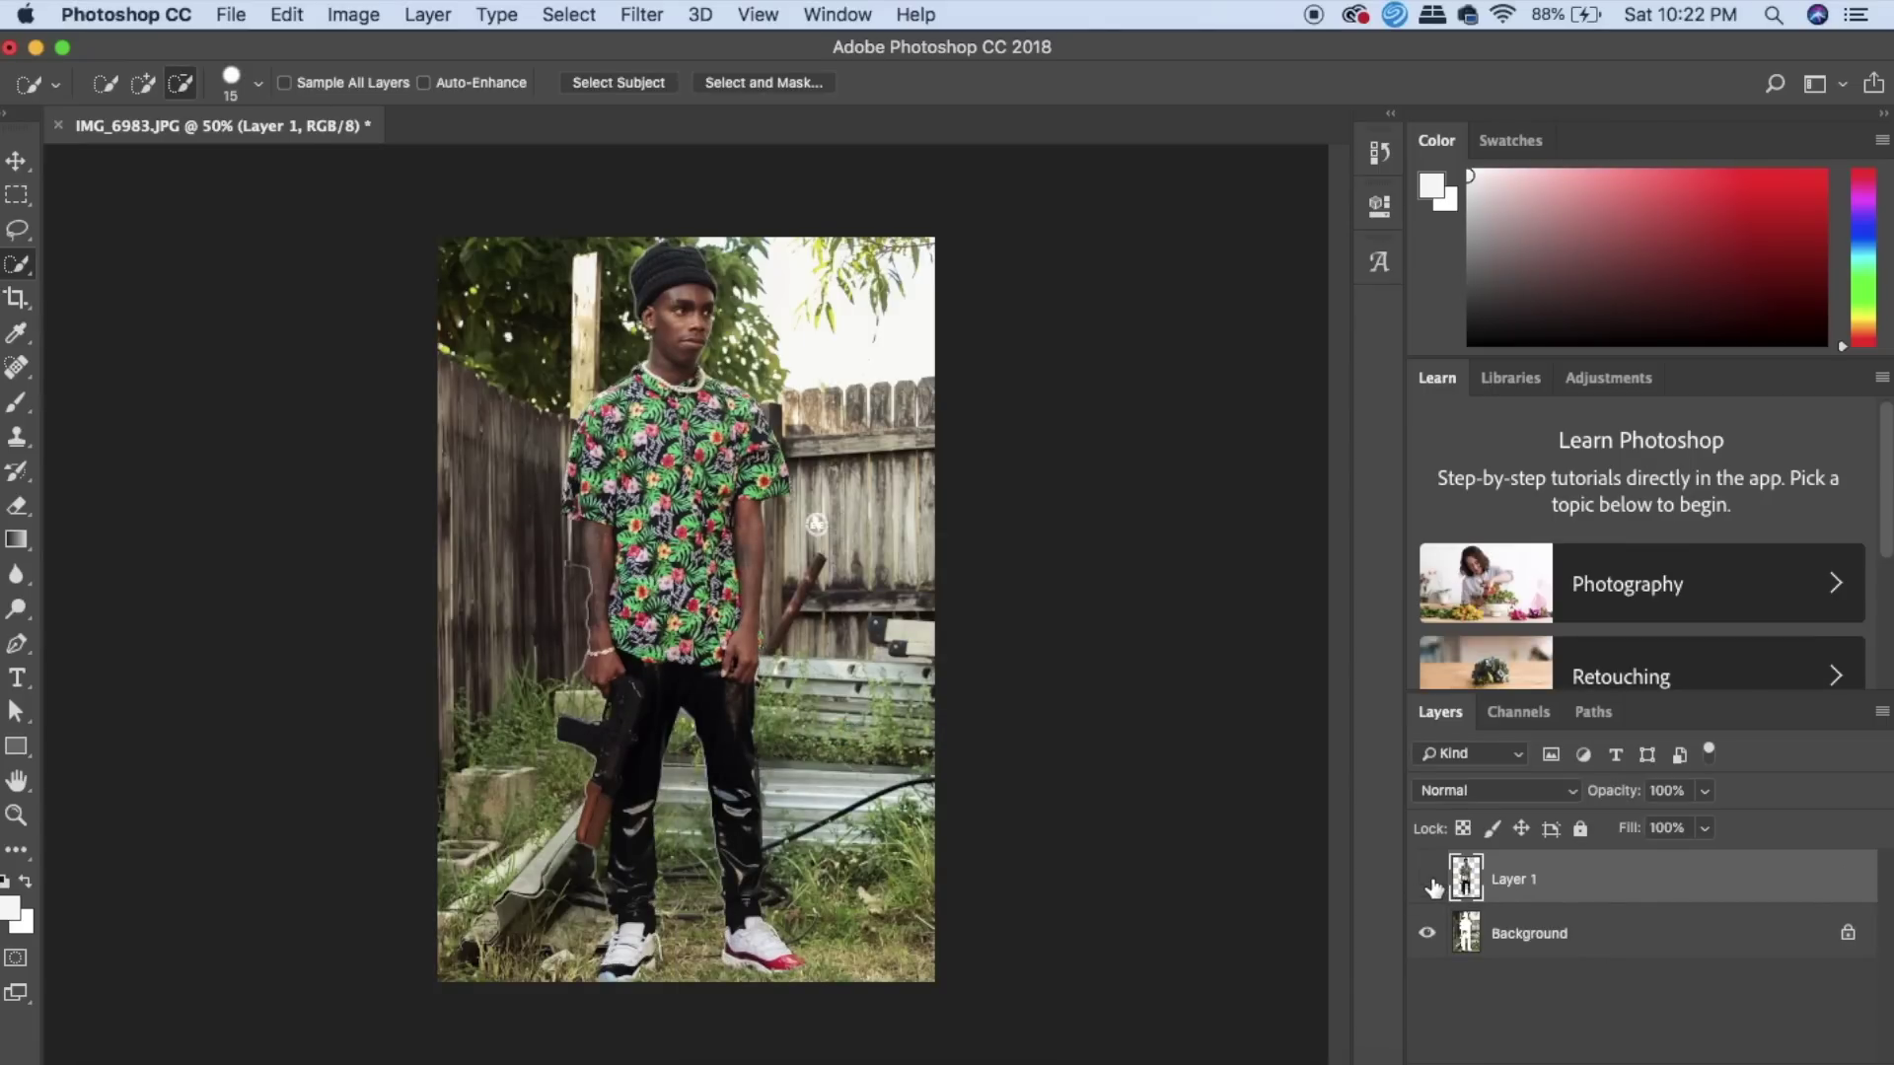
# Step: Hide Layer 1 and set up the Clone Stamp with a 71 px brush on the Background layer
pyautogui.click(1431, 881)
pyautogui.click(1529, 933)
pyautogui.press('s')
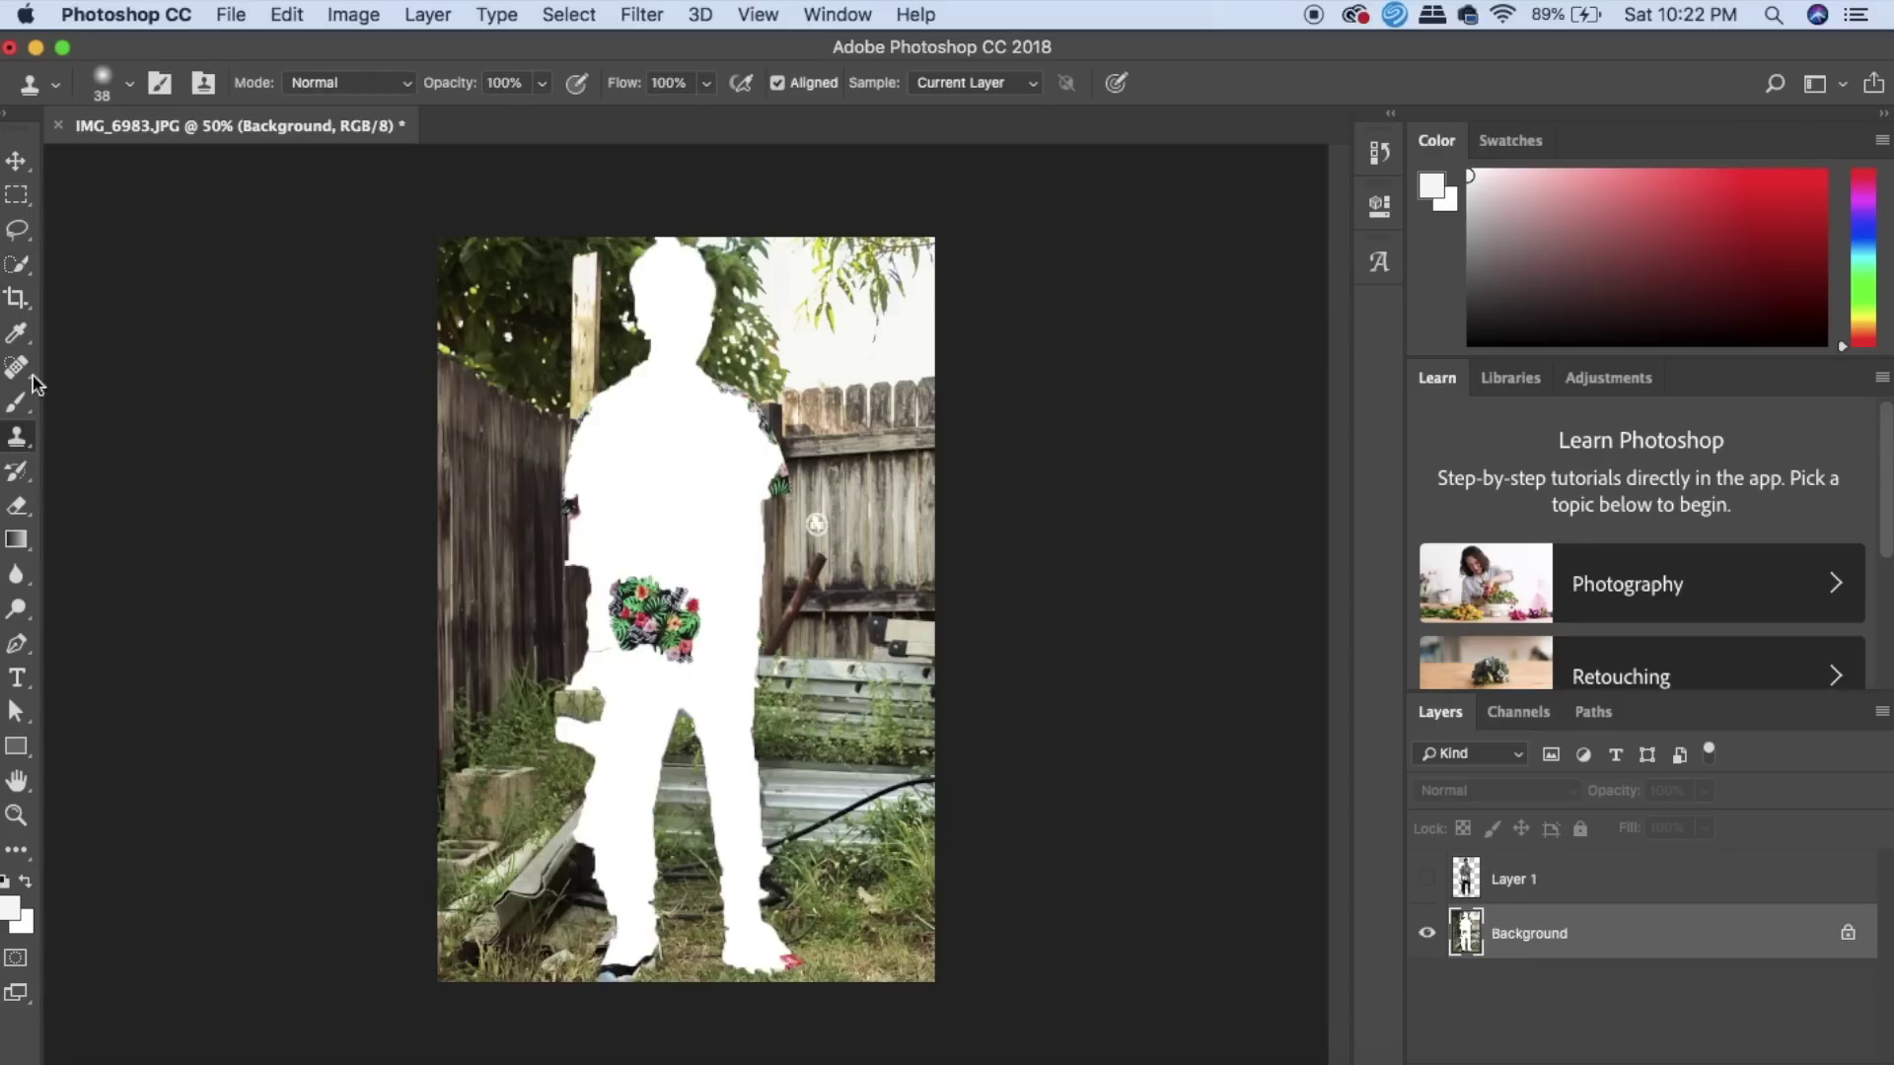
pyautogui.click(131, 92)
pyautogui.moveTo(169, 168); pyautogui.dragTo(197, 168)
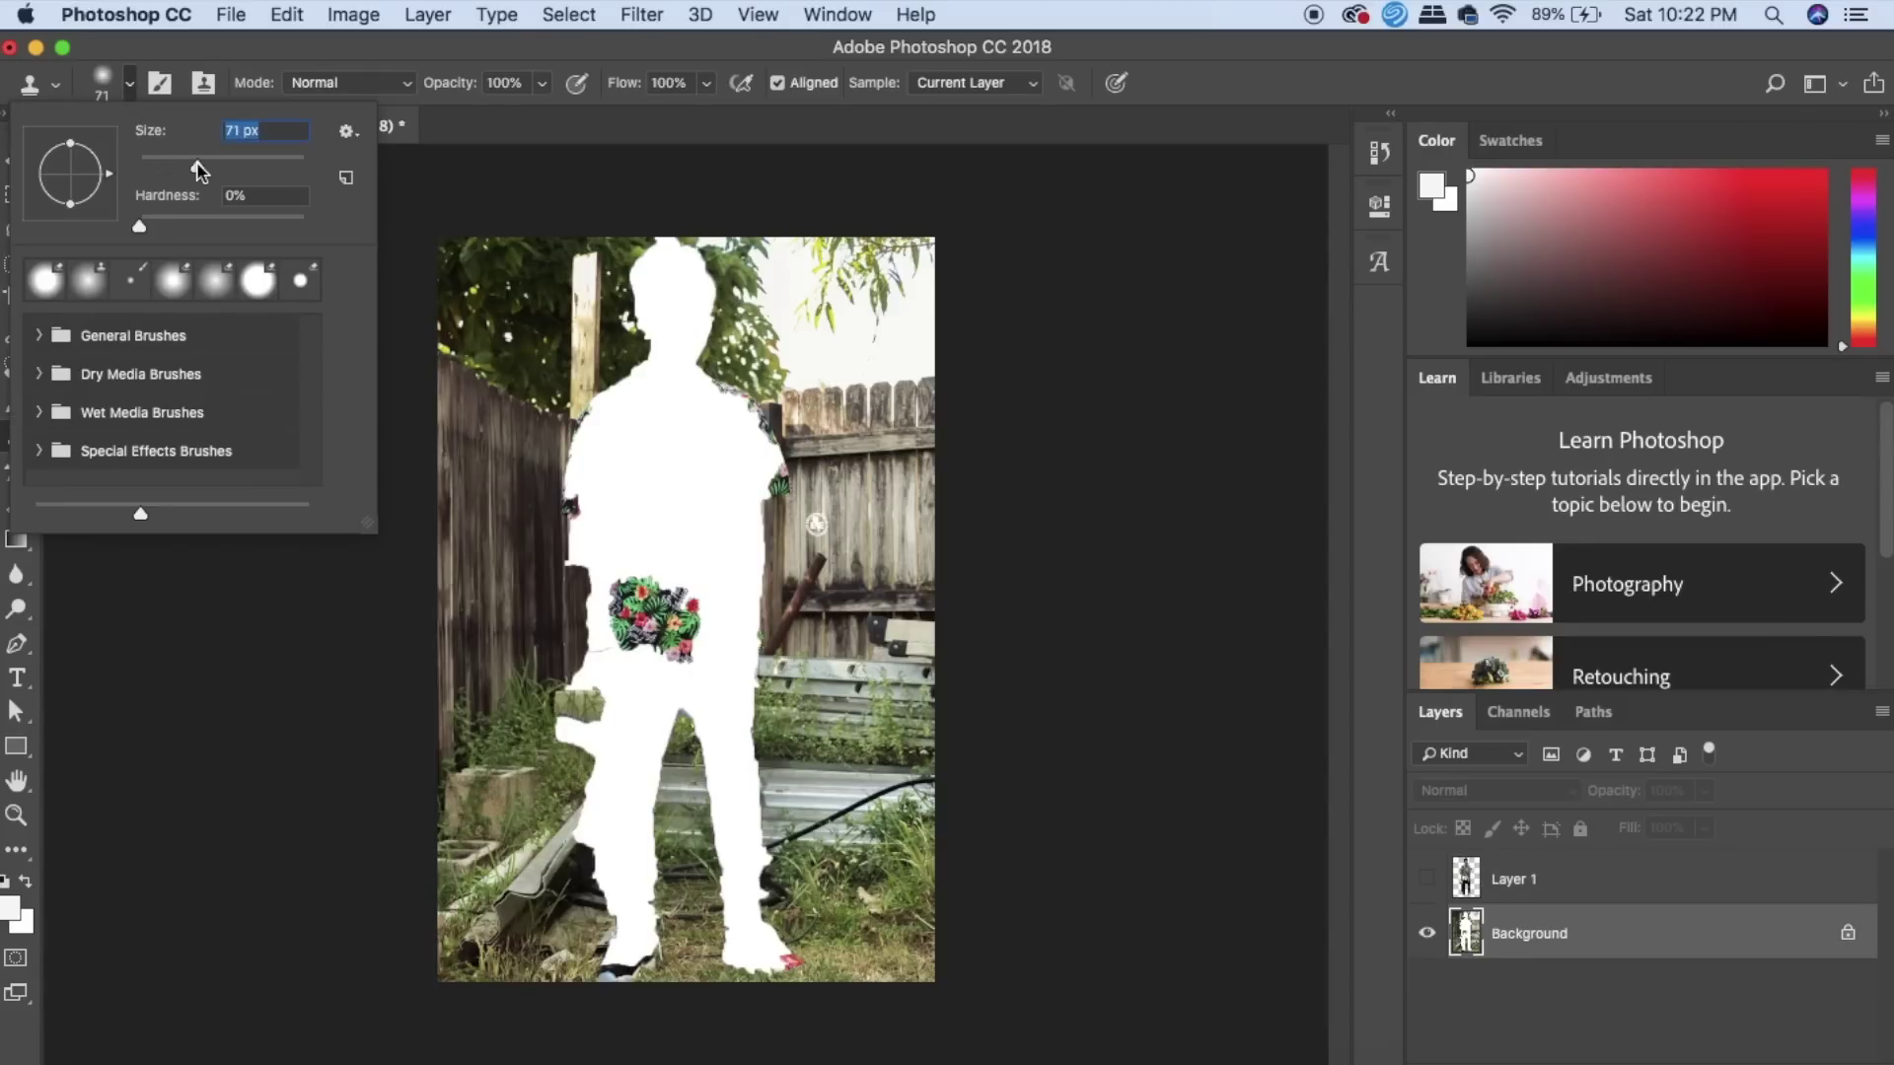
pyautogui.click(515, 641)
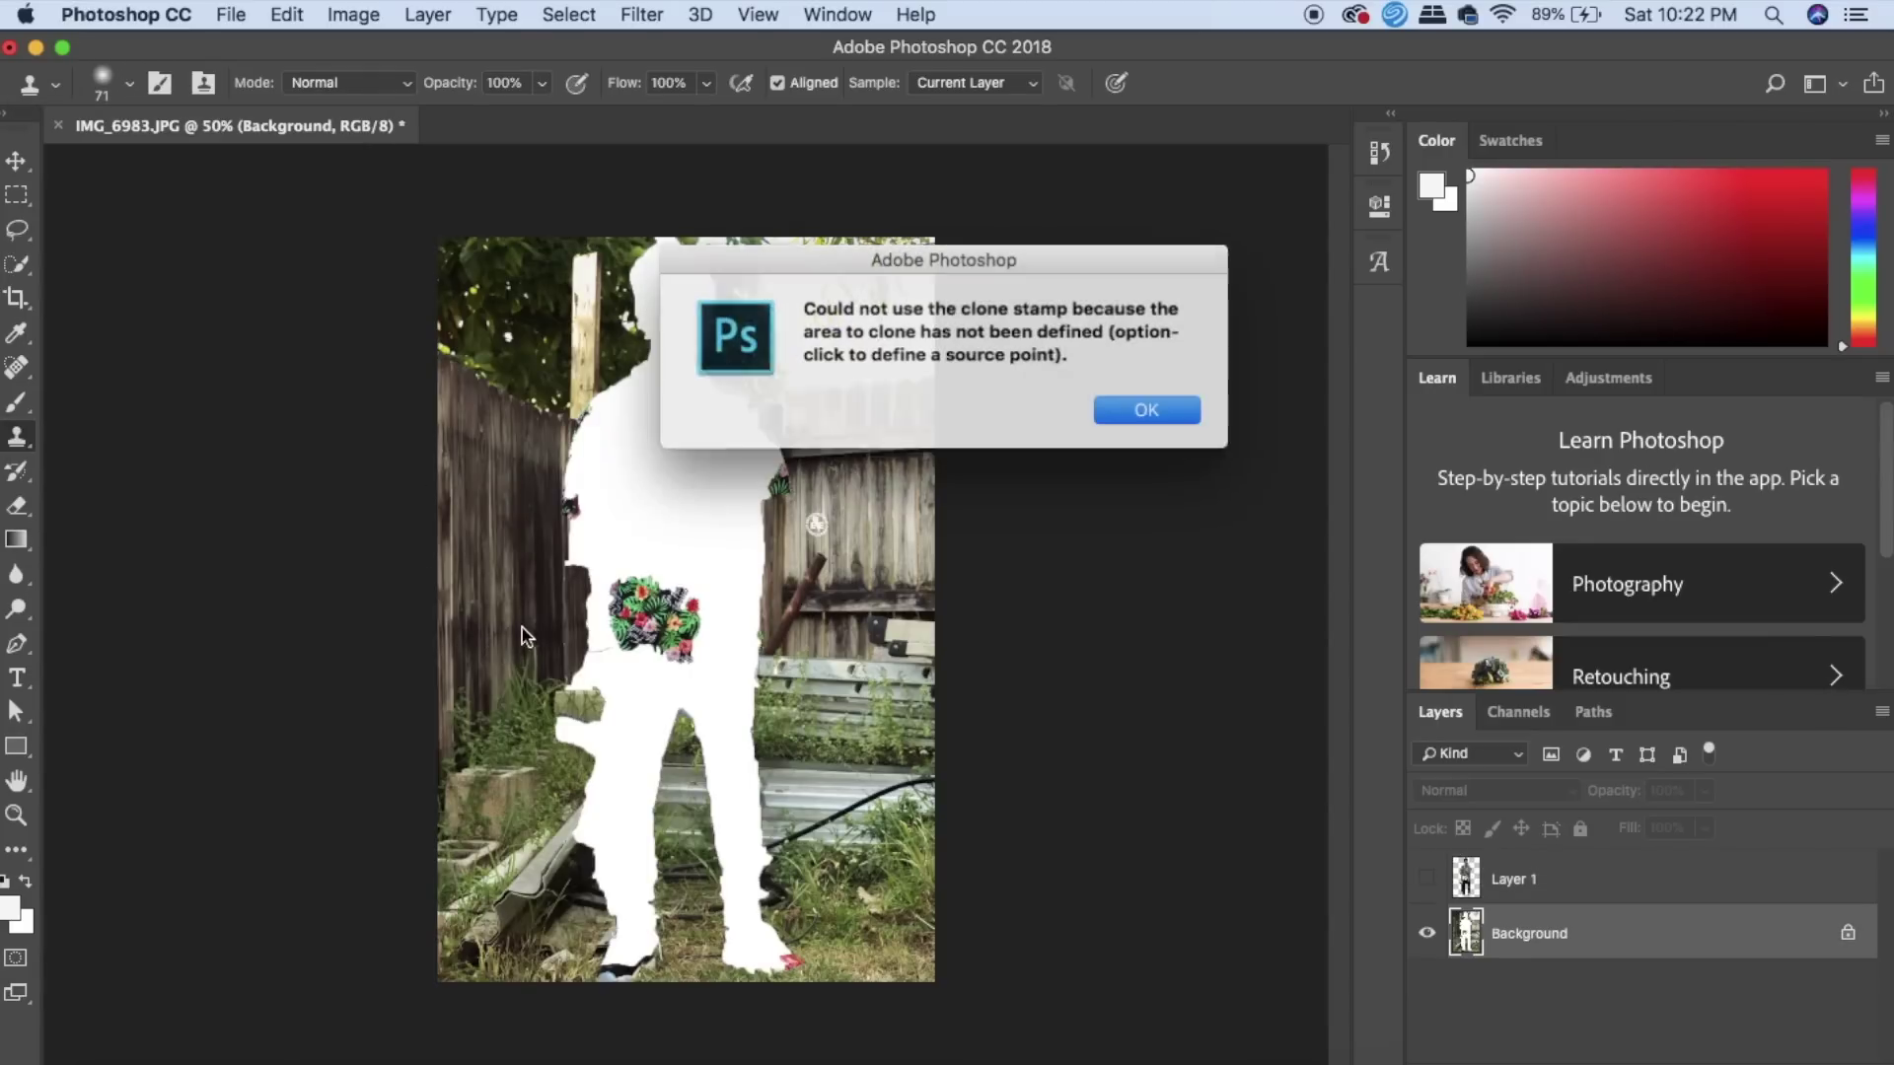
pyautogui.click(1144, 410)
# Step: Clone fence, foliage and ground textures over the white cutout of the man's head, torso and legs
pyautogui.keyDown('alt'); pyautogui.click(511, 514); pyautogui.keyUp('alt')
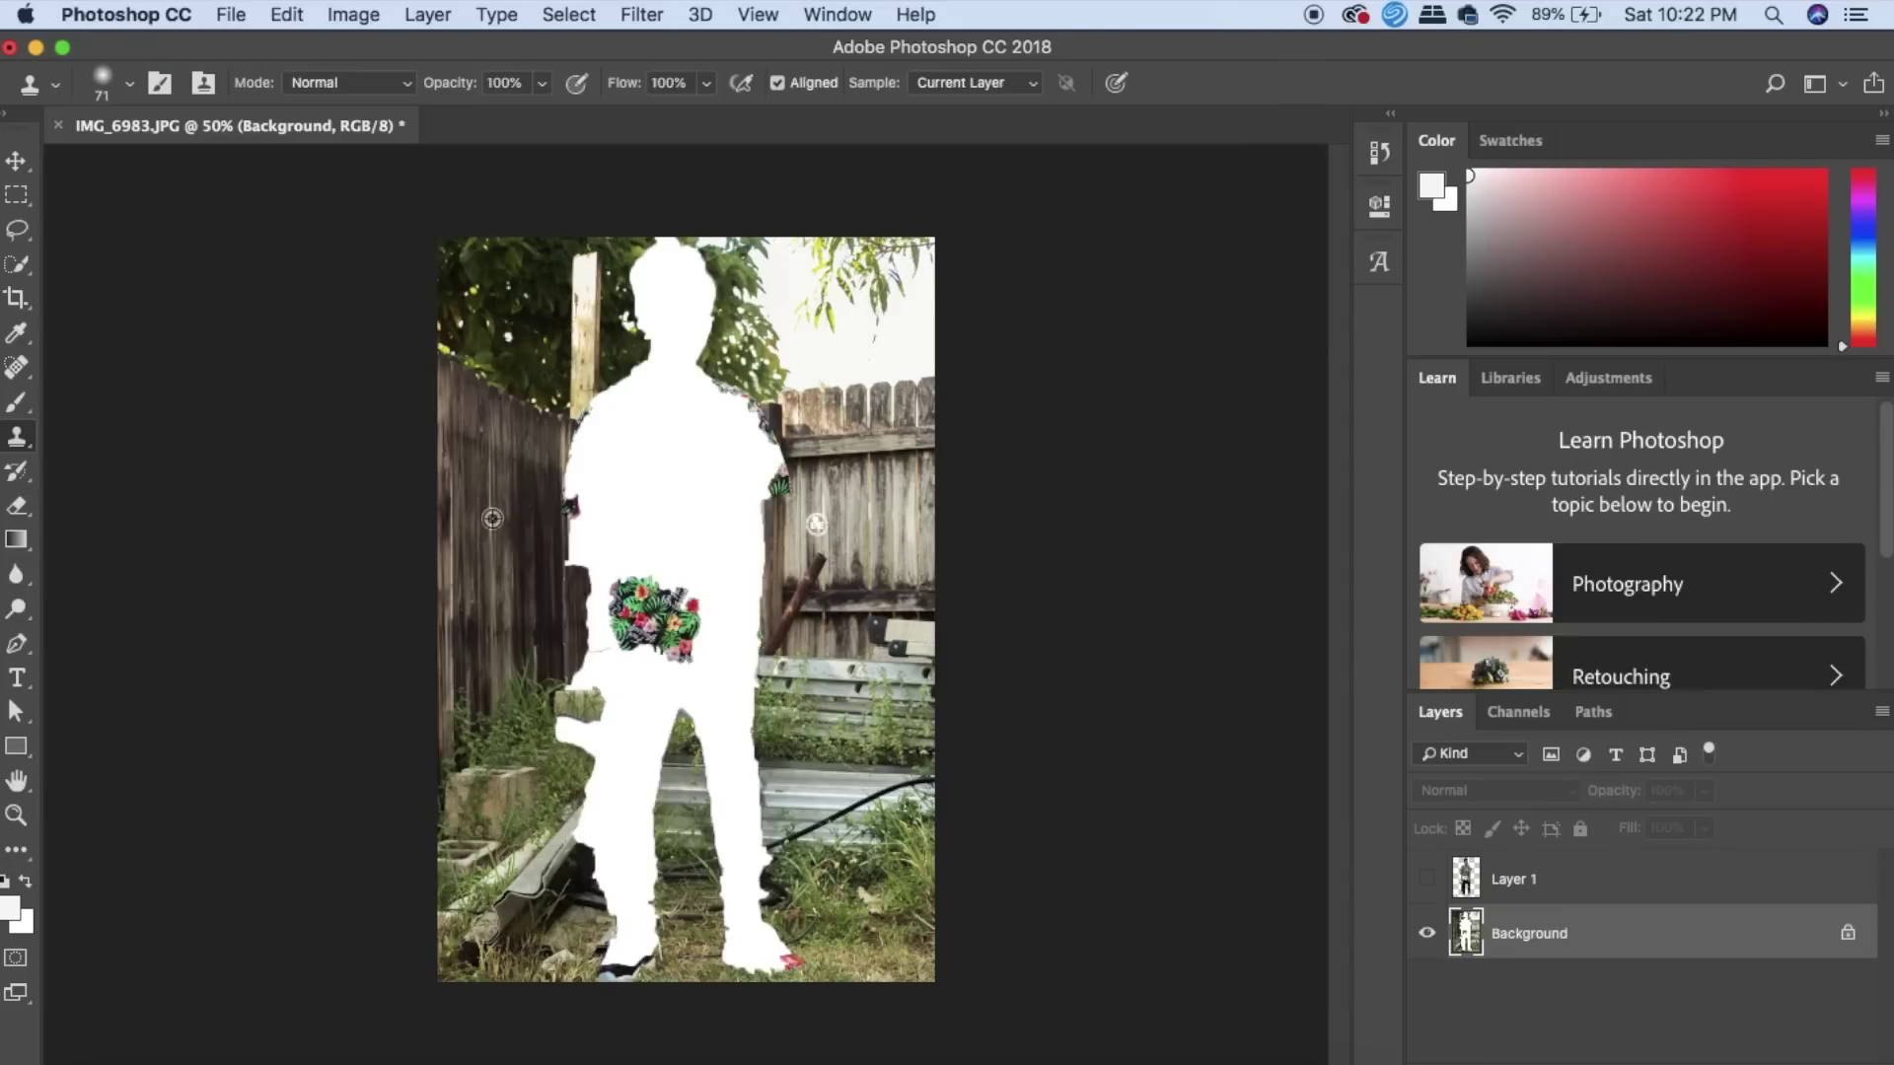
pyautogui.moveTo(594, 567)
pyautogui.mouseDown()
pyautogui.moveTo(585, 464)
pyautogui.moveTo(604, 417)
pyautogui.moveTo(611, 552)
pyautogui.moveTo(577, 752)
pyautogui.moveTo(604, 738)
pyautogui.moveTo(646, 629)
pyautogui.moveTo(641, 434)
pyautogui.moveTo(663, 727)
pyautogui.moveTo(725, 534)
pyautogui.moveTo(671, 474)
pyautogui.moveTo(779, 444)
pyautogui.moveTo(621, 424)
pyautogui.moveTo(721, 385)
pyautogui.moveTo(703, 286)
pyautogui.moveTo(671, 259)
pyautogui.moveTo(789, 335)
pyautogui.mouseUp()
pyautogui.scroll(4, 691, 616)
pyautogui.scroll(4, 773, 532)
pyautogui.scroll(-4, 773, 532)
pyautogui.moveTo(790, 537)
pyautogui.mouseDown()
pyautogui.moveTo(819, 790)
pyautogui.moveTo(789, 493)
pyautogui.moveTo(512, 507)
pyautogui.moveTo(632, 474)
pyautogui.moveTo(592, 670)
pyautogui.mouseUp()
pyautogui.scroll(-3, 689, 956)
pyautogui.scroll(-3, 665, 519)
pyautogui.scroll(-2, 612, 671)
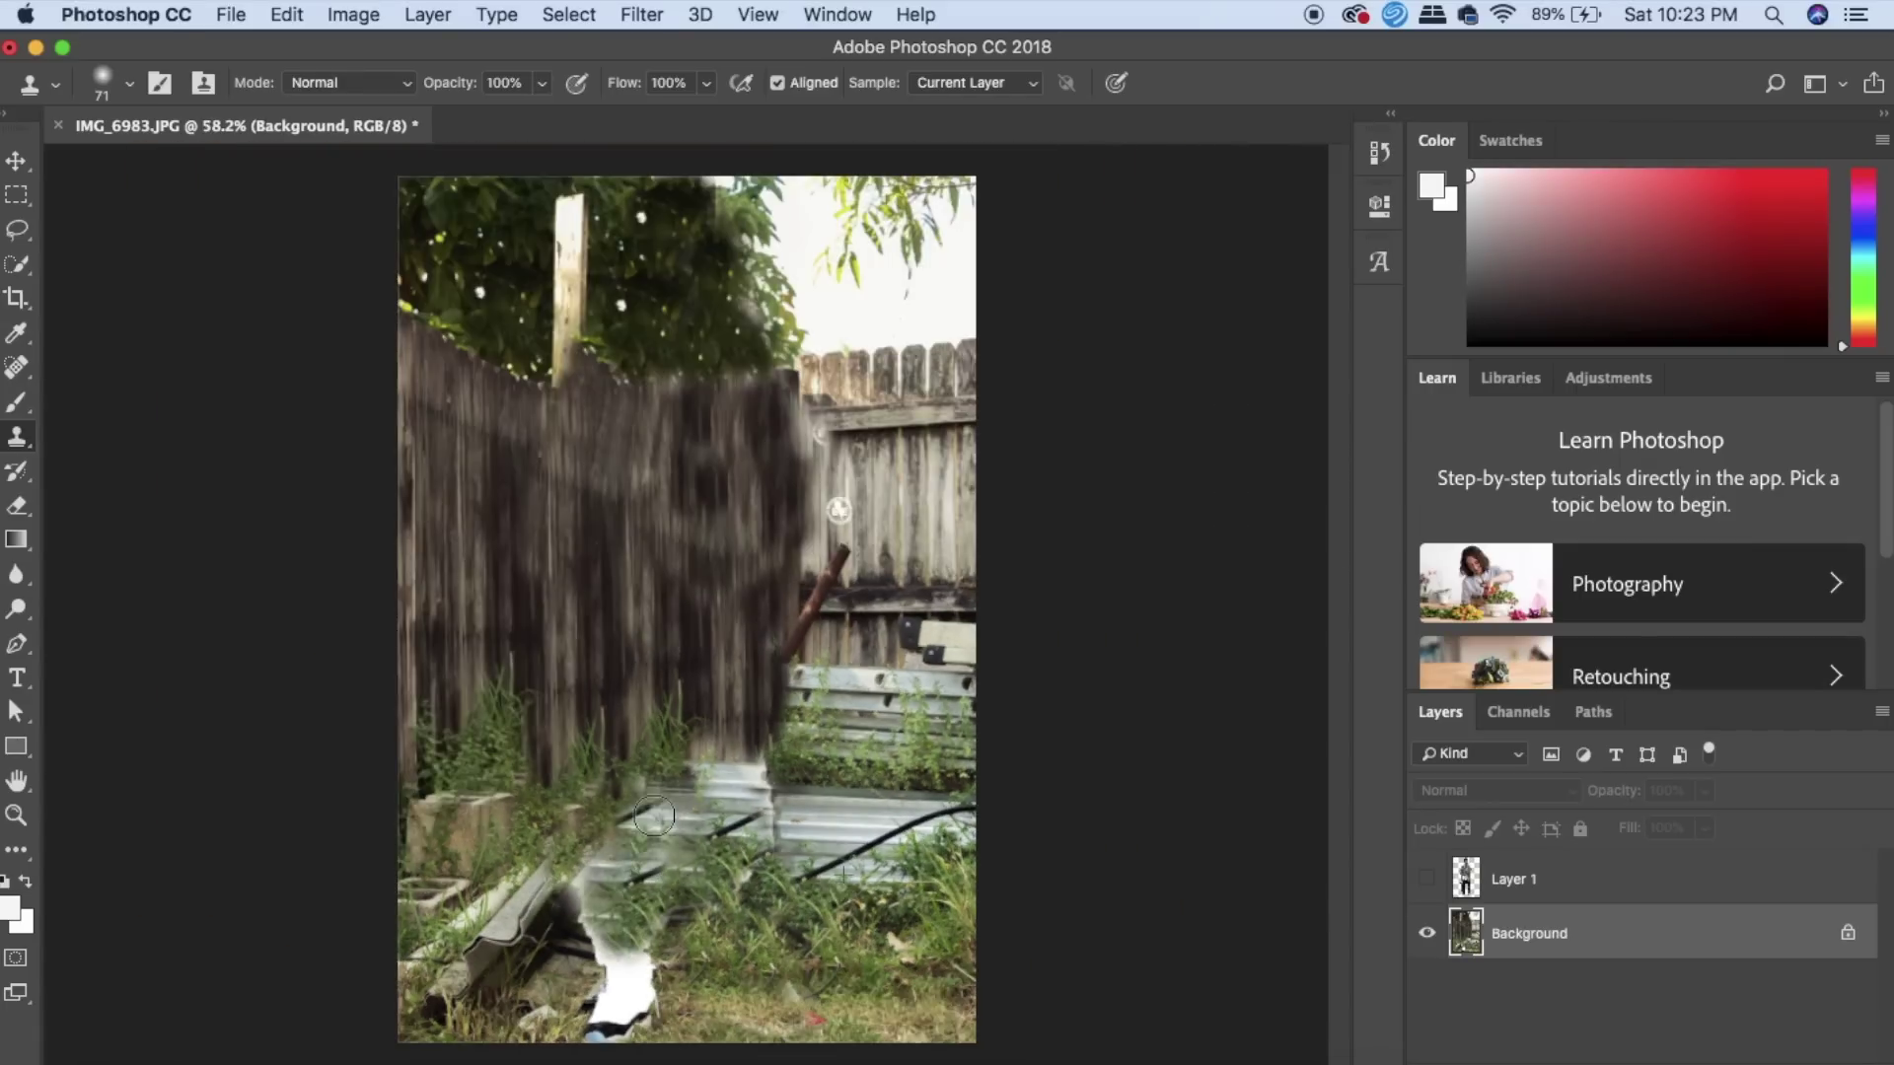
# Step: Clone over the remaining white leg and shoe areas, and blend the seam where the two fences meet
pyautogui.moveTo(625, 1017); pyautogui.dragTo(604, 851)
pyautogui.moveTo(796, 983)
pyautogui.mouseDown()
pyautogui.moveTo(780, 848)
pyautogui.moveTo(735, 790)
pyautogui.mouseUp()
pyautogui.keyDown('alt'); pyautogui.click(841, 442); pyautogui.keyUp('alt')
pyautogui.moveTo(796, 533); pyautogui.dragTo(801, 419)
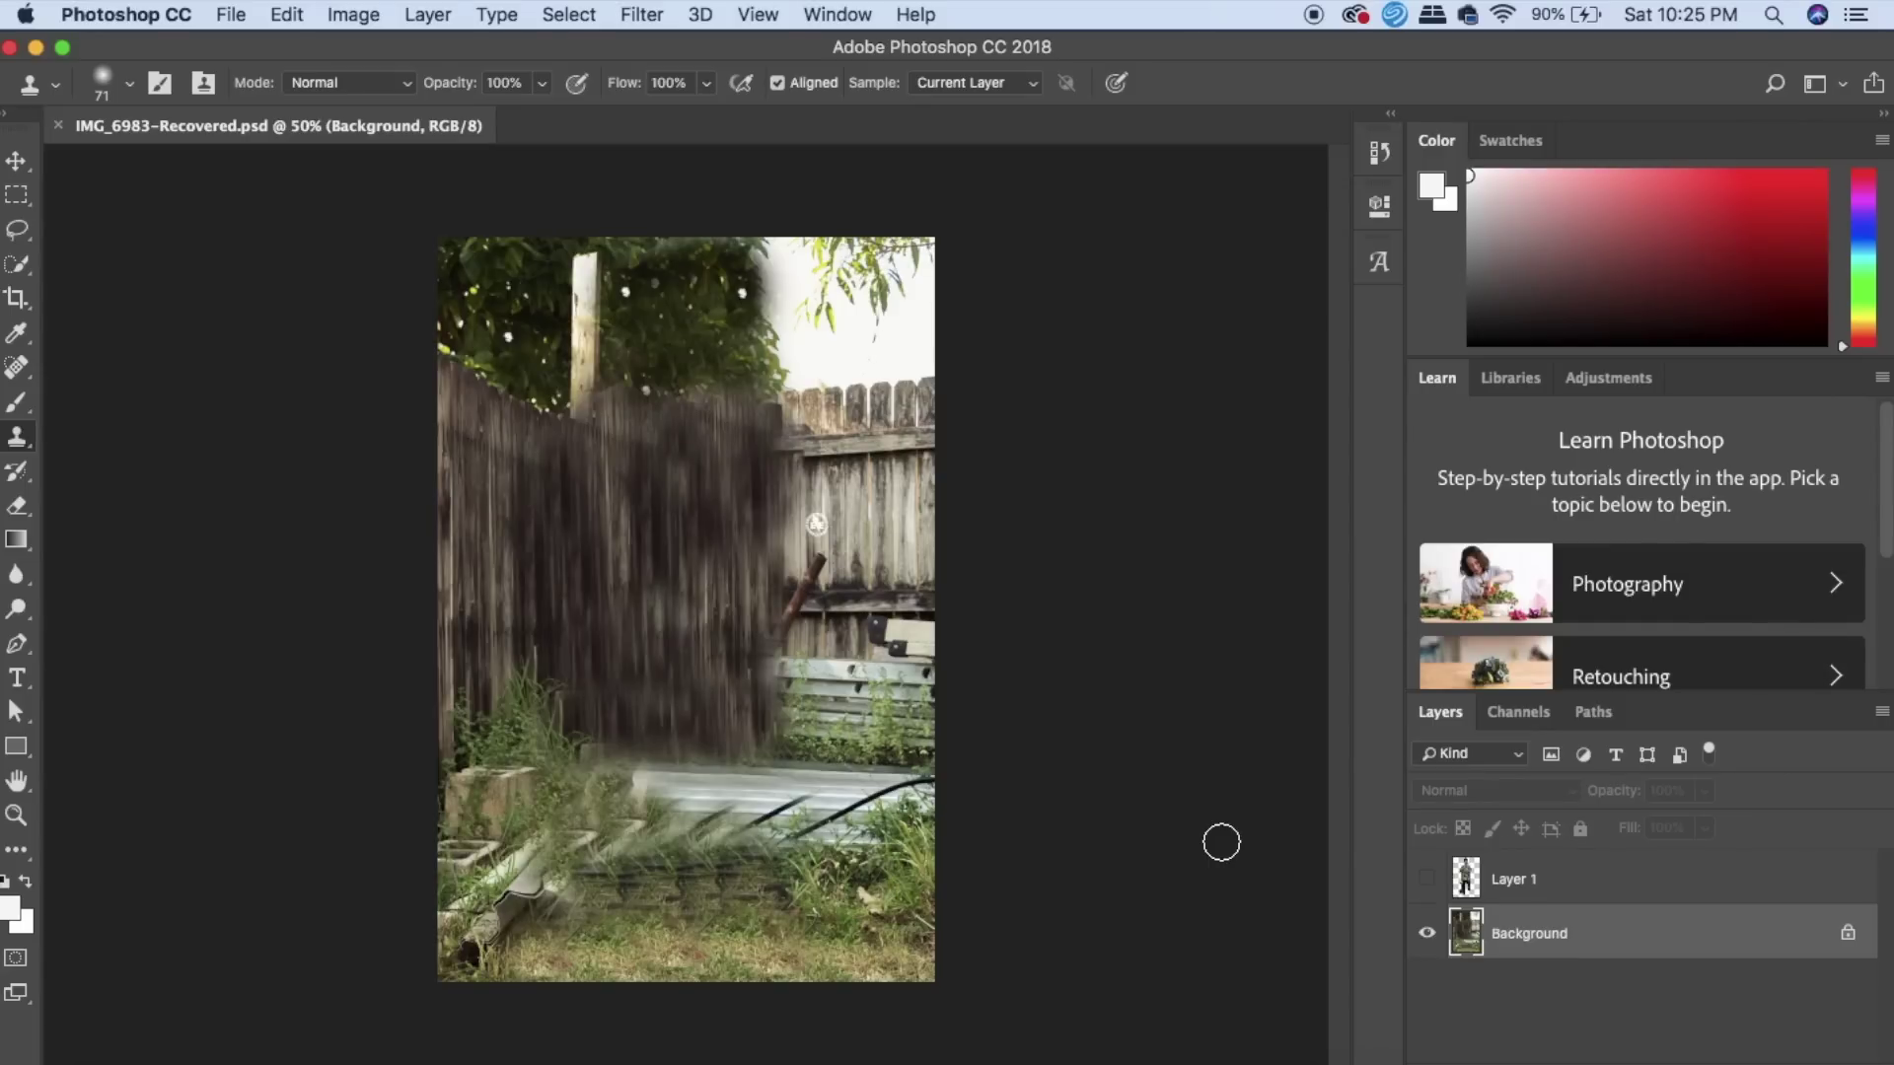
# Step: Export the retouched background as a PNG file to Storage
pyautogui.click(233, 13)
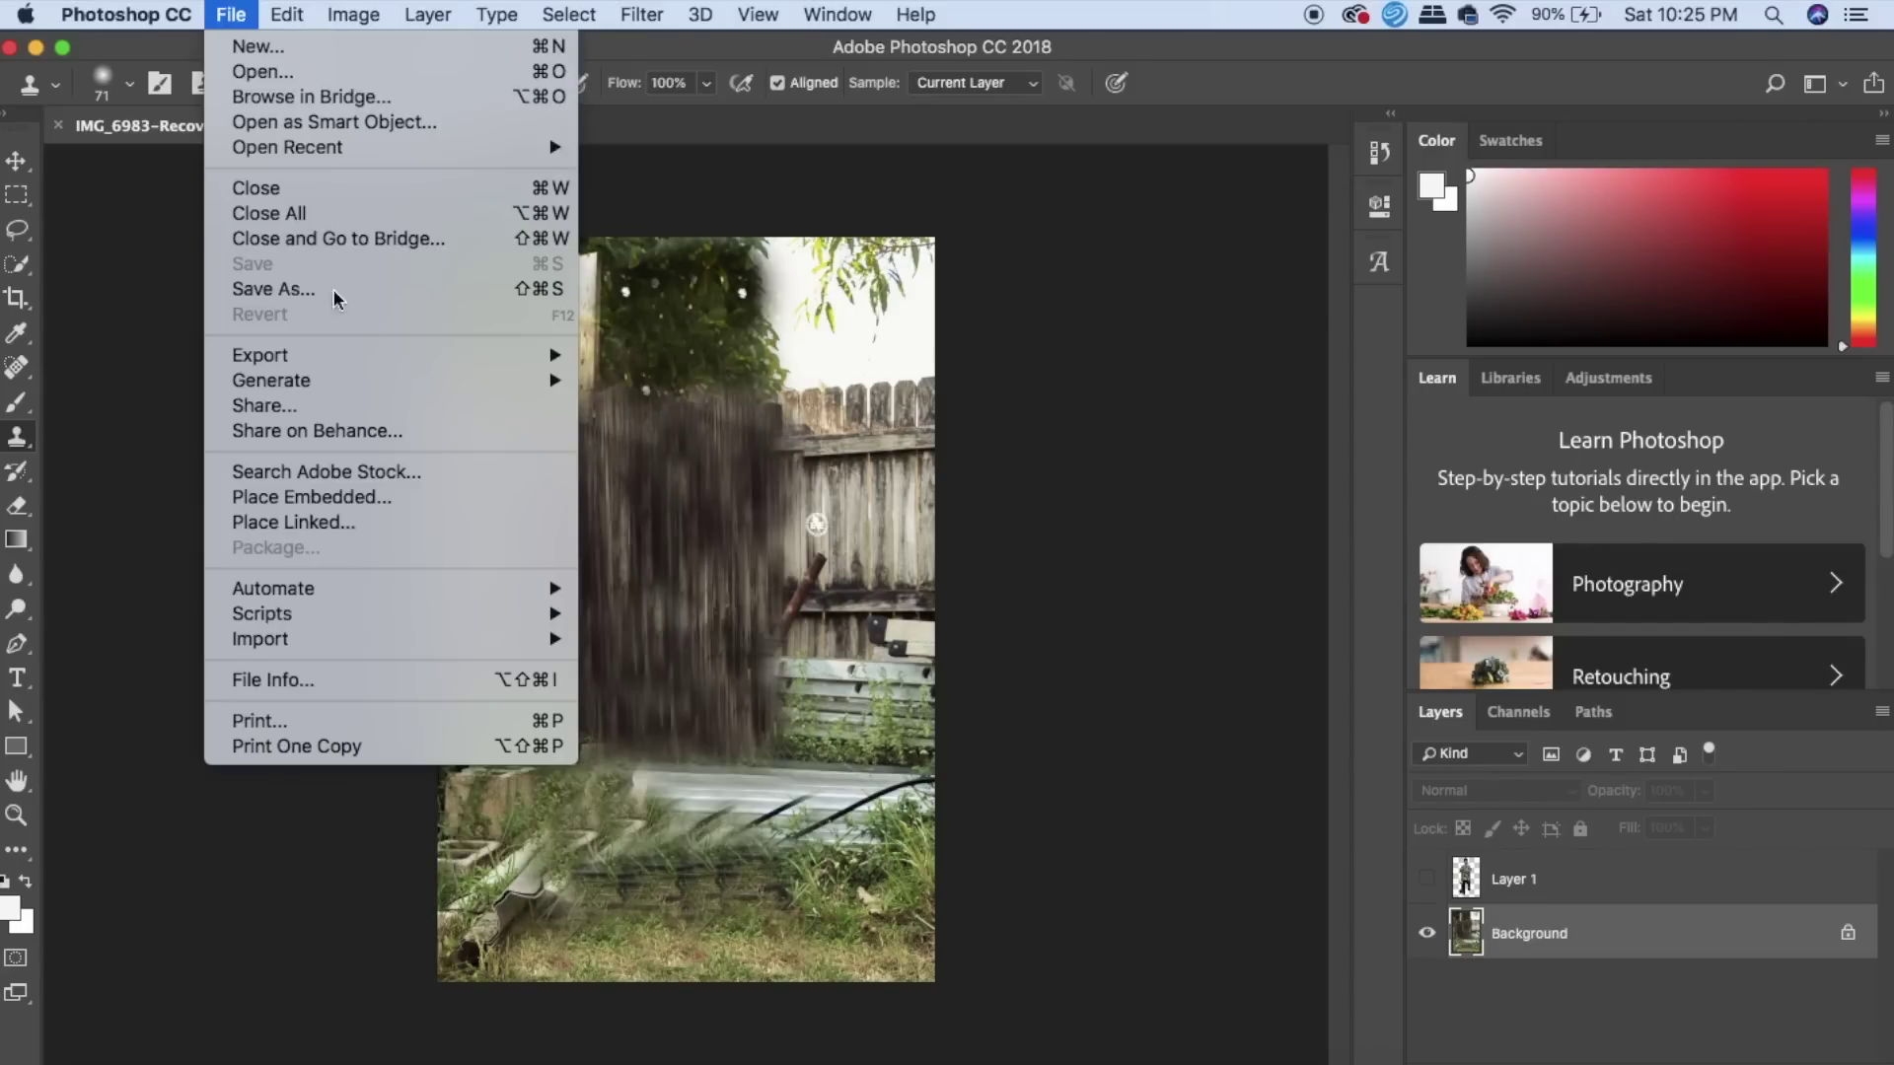
pyautogui.moveTo(355, 350)
pyautogui.click(628, 361)
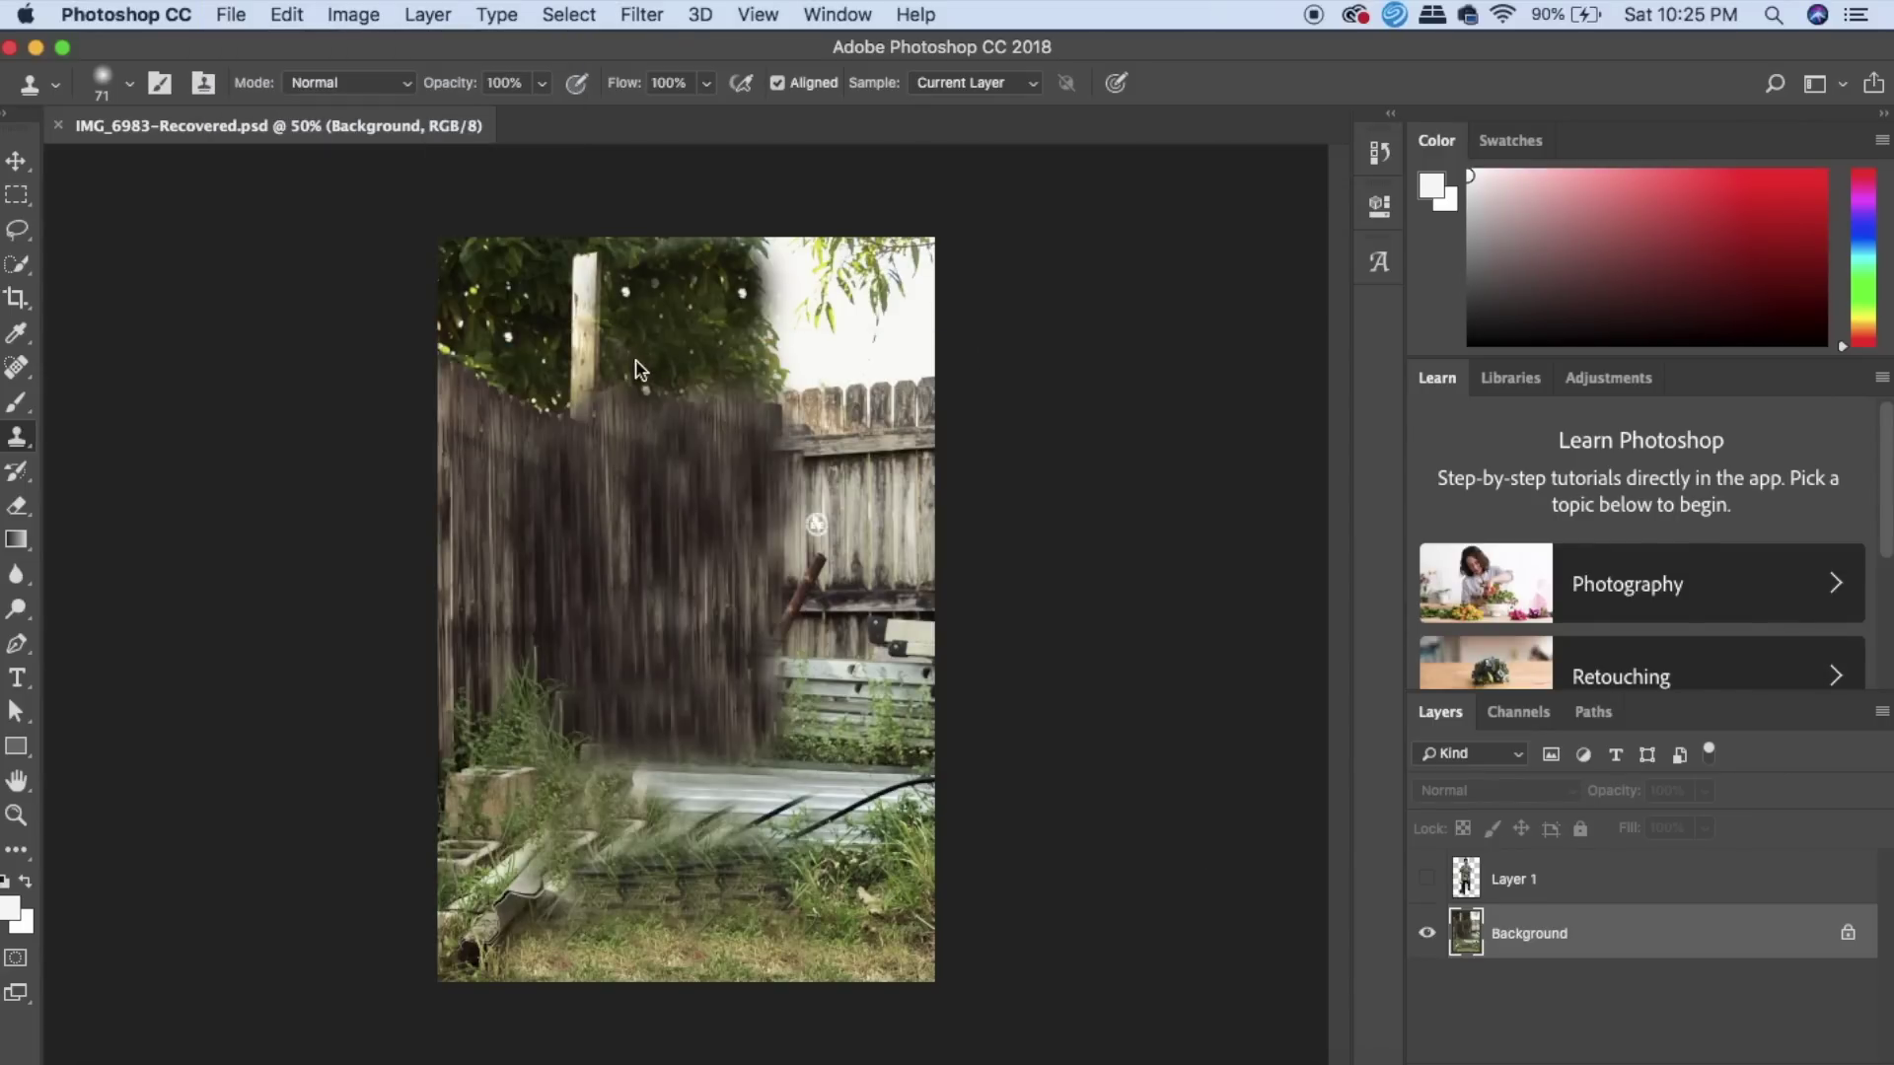
pyautogui.press('BackSpace')
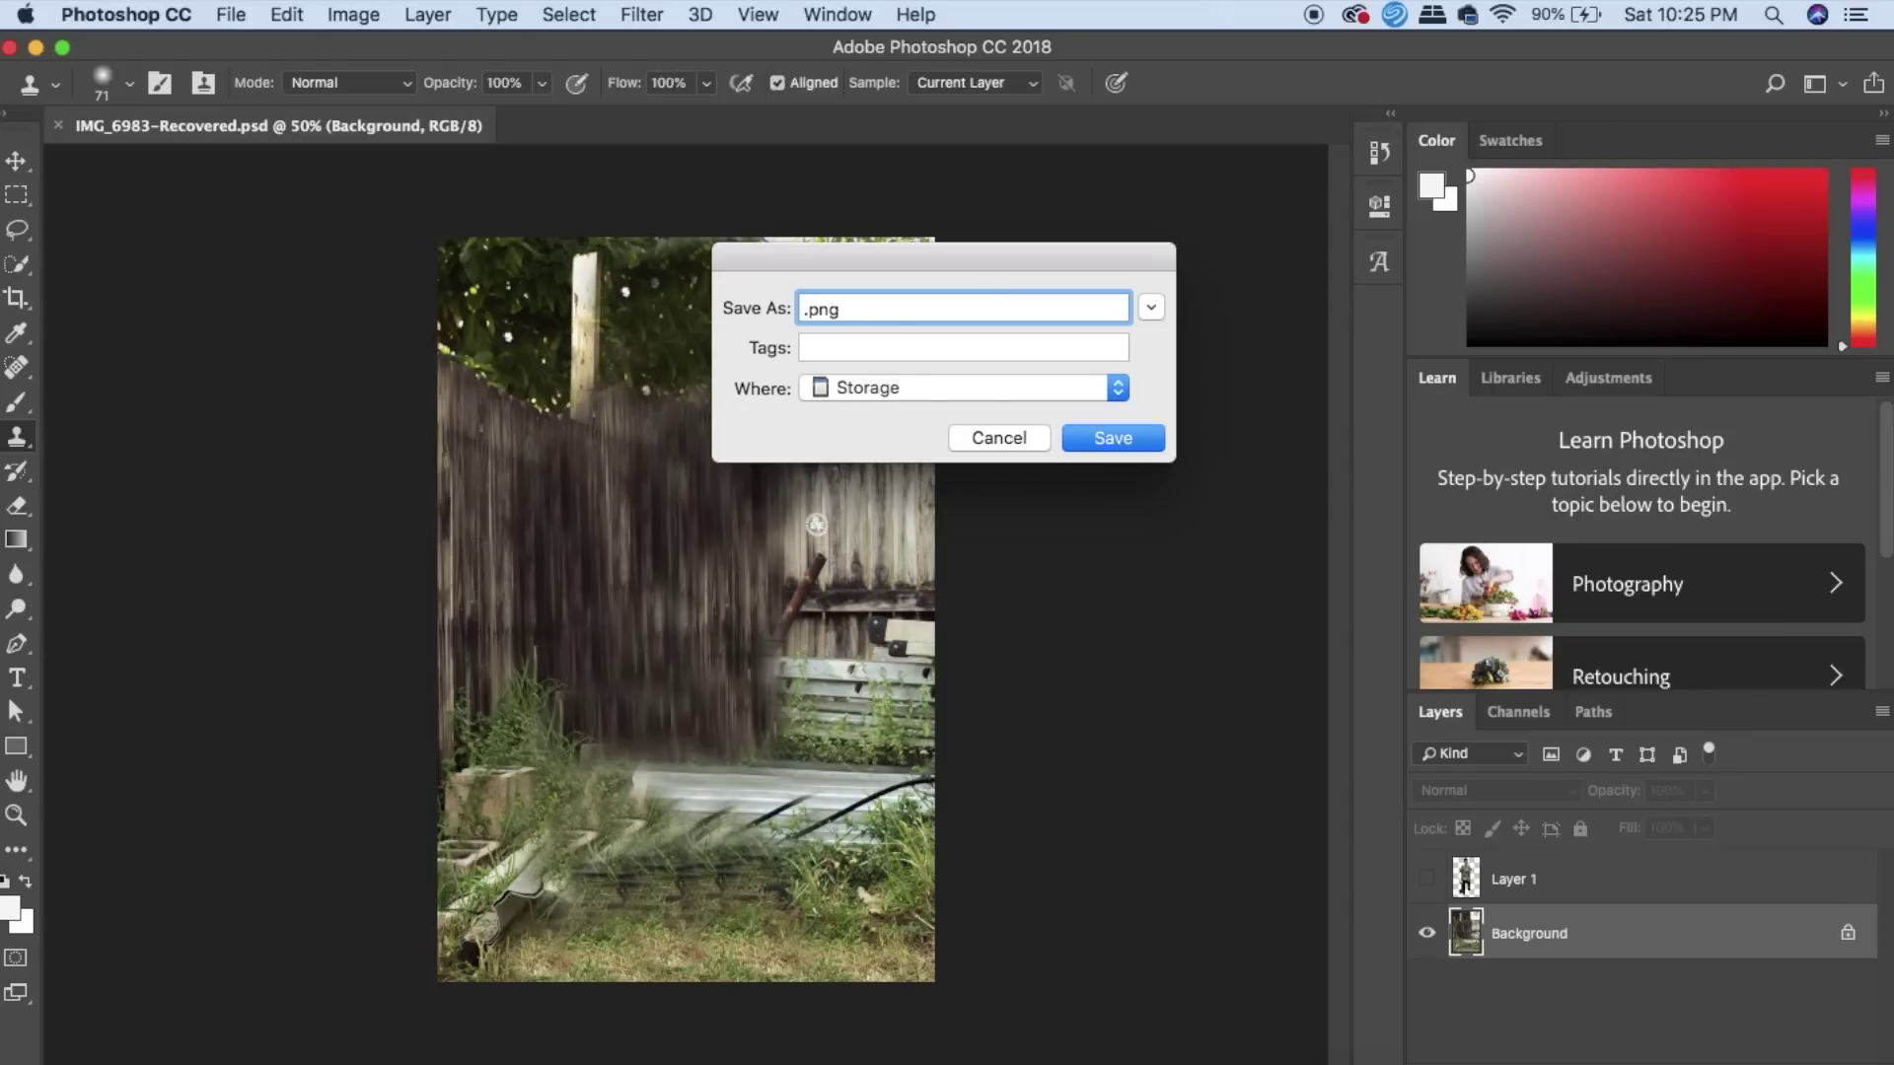
pyautogui.moveTo(892, 308); pyautogui.dragTo(742, 306)
pyautogui.click(1113, 438)
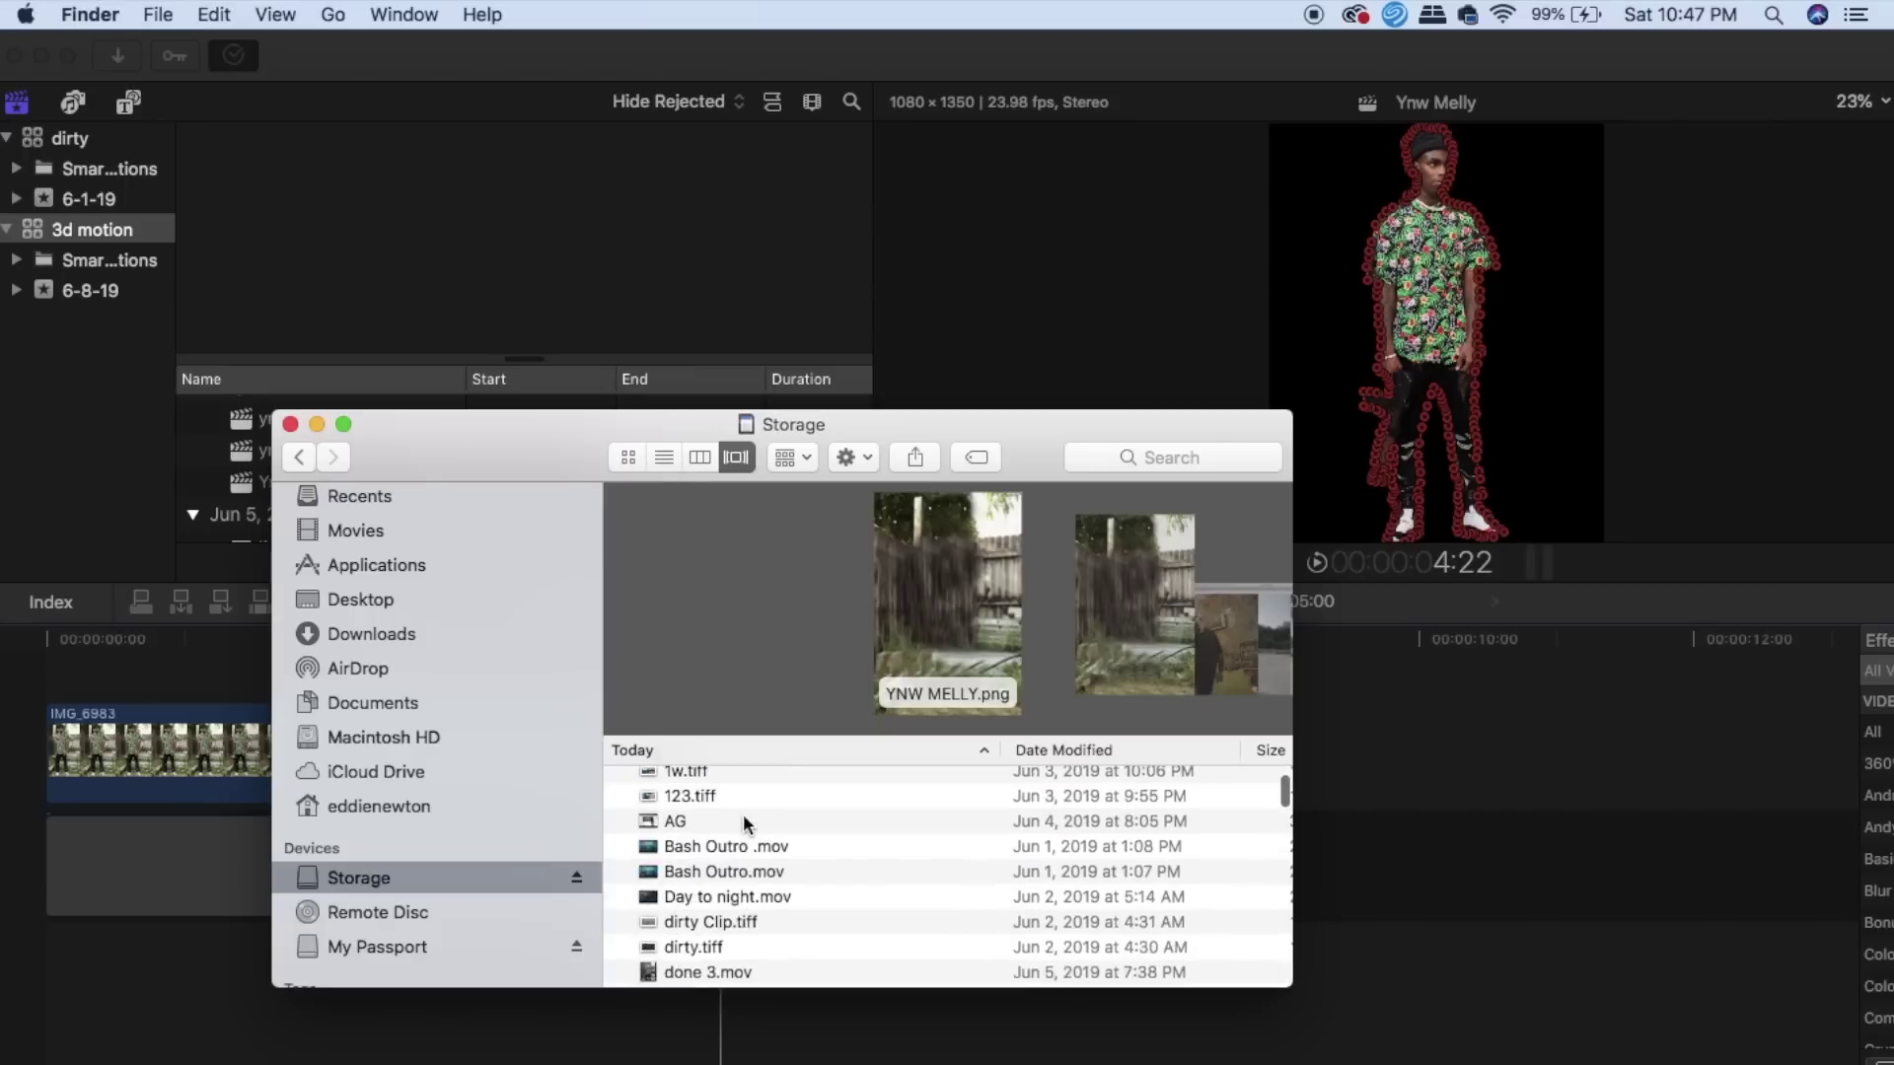
# Step: Switch to Final Cut Pro and place the YNW MELLY clip beneath the IMG_6983 clip at the timeline start
pyautogui.scroll(5, 750, 839)
pyautogui.moveTo(750, 789); pyautogui.dragTo(65, 681)
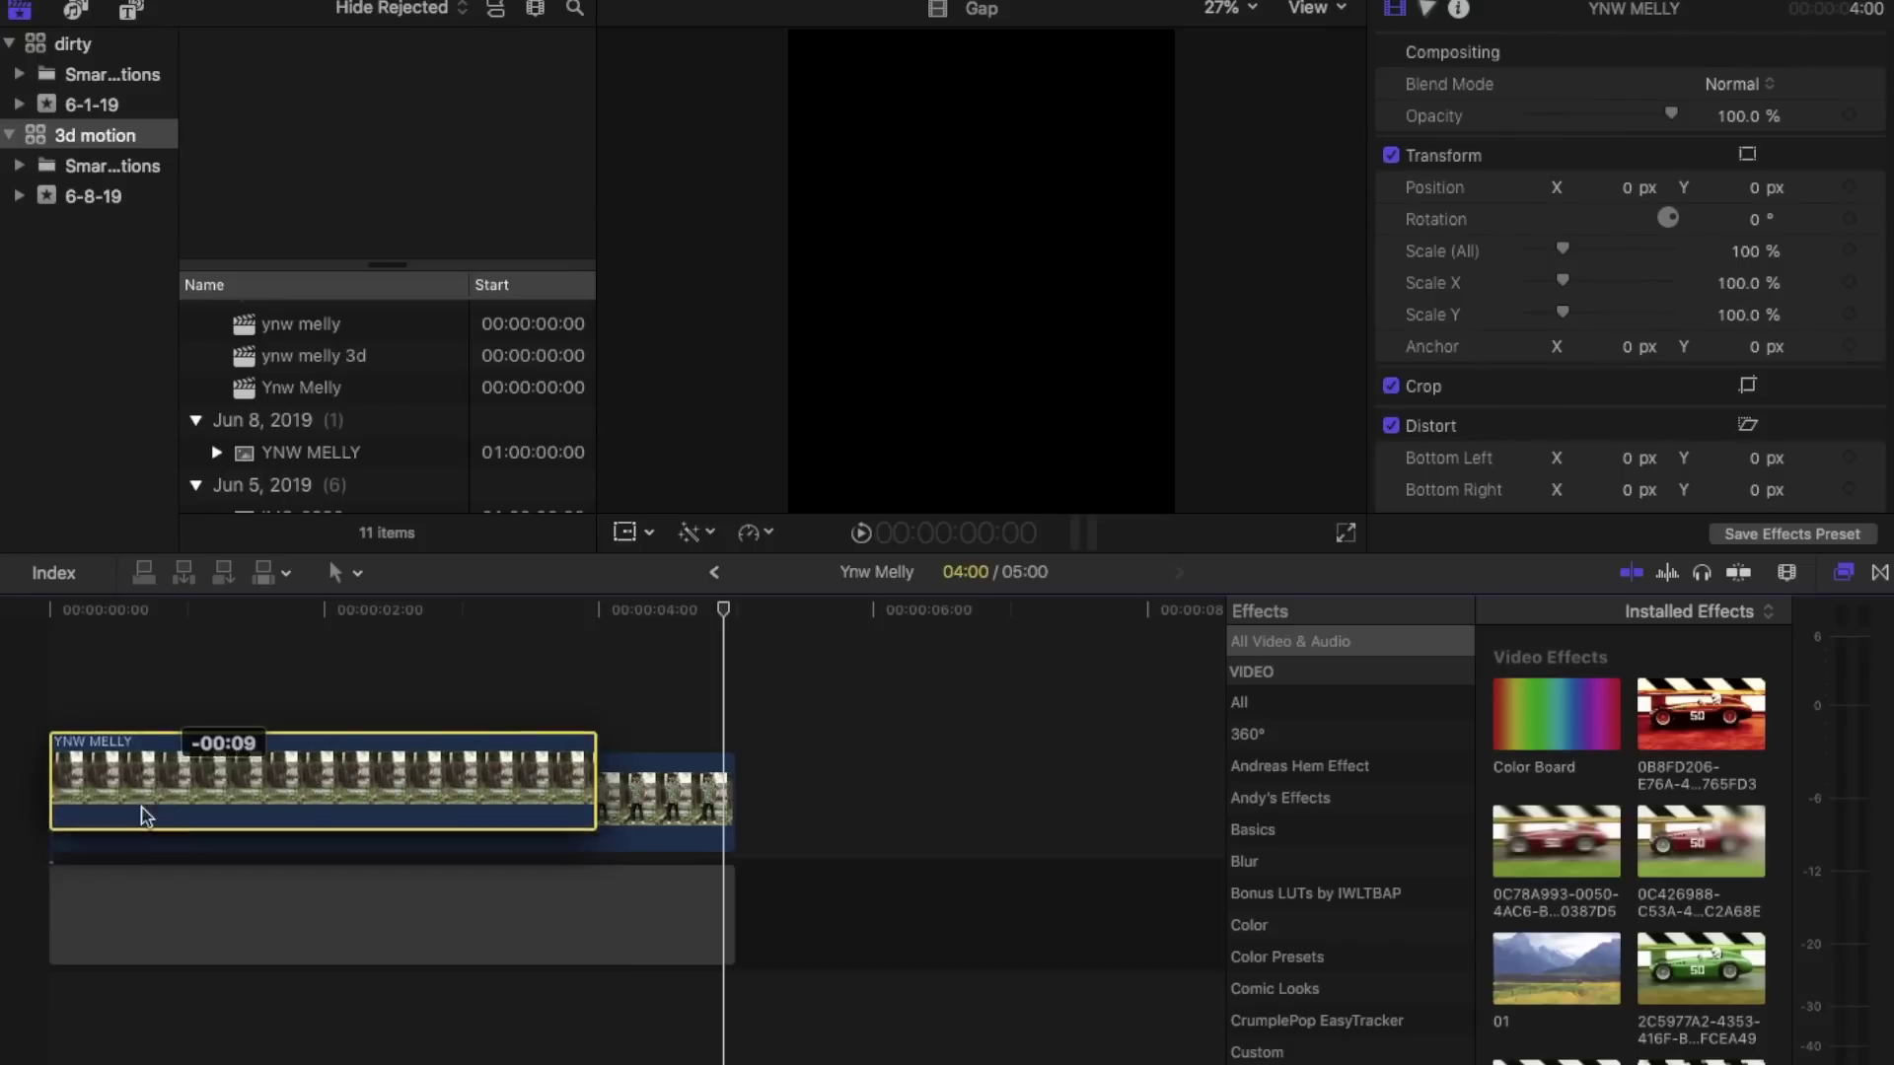
pyautogui.moveTo(148, 790); pyautogui.dragTo(133, 838)
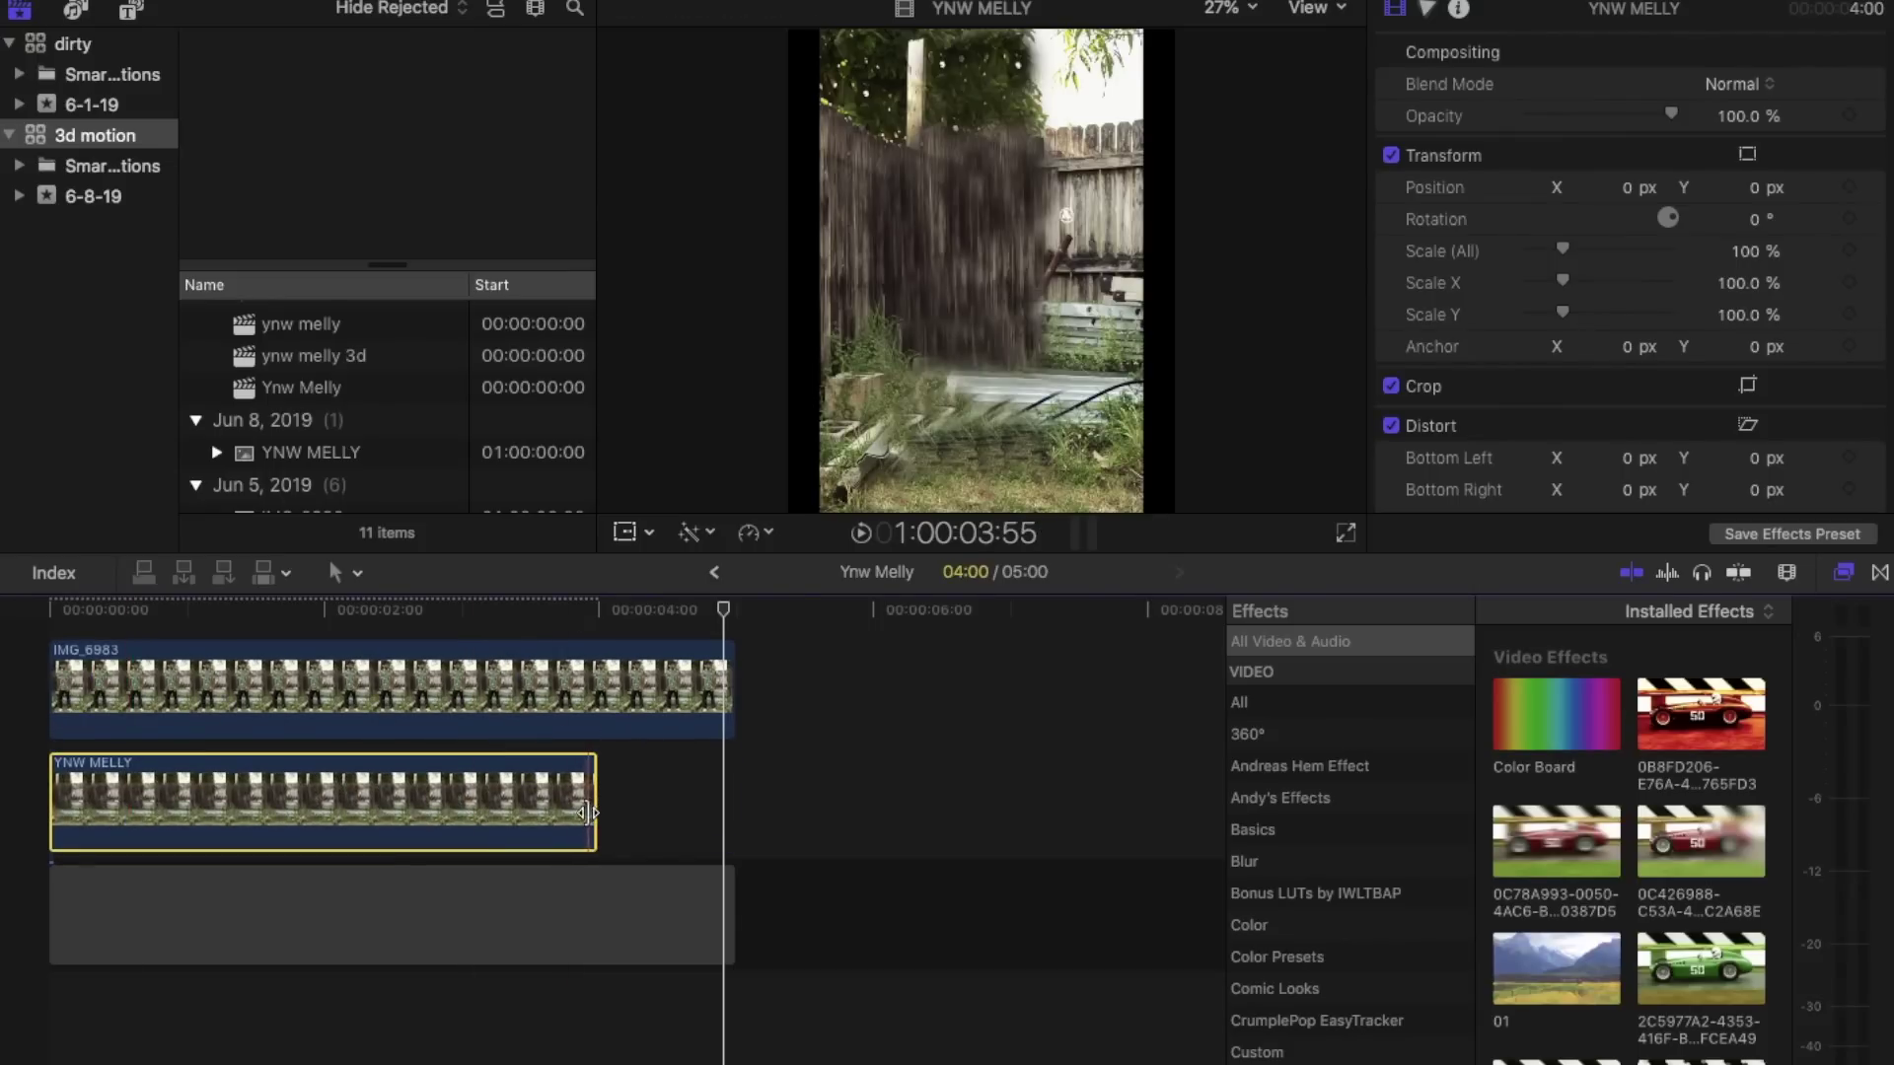
# Step: Extend the YNW MELLY clip to 5:00 so it ends together with the IMG_6983 clip
pyautogui.moveTo(594, 819); pyautogui.dragTo(866, 803)
pyautogui.scroll(5, 727, 825)
pyautogui.scroll(4, 879, 819)
pyautogui.scroll(-2, 921, 819)
pyautogui.scroll(-6, 866, 803)
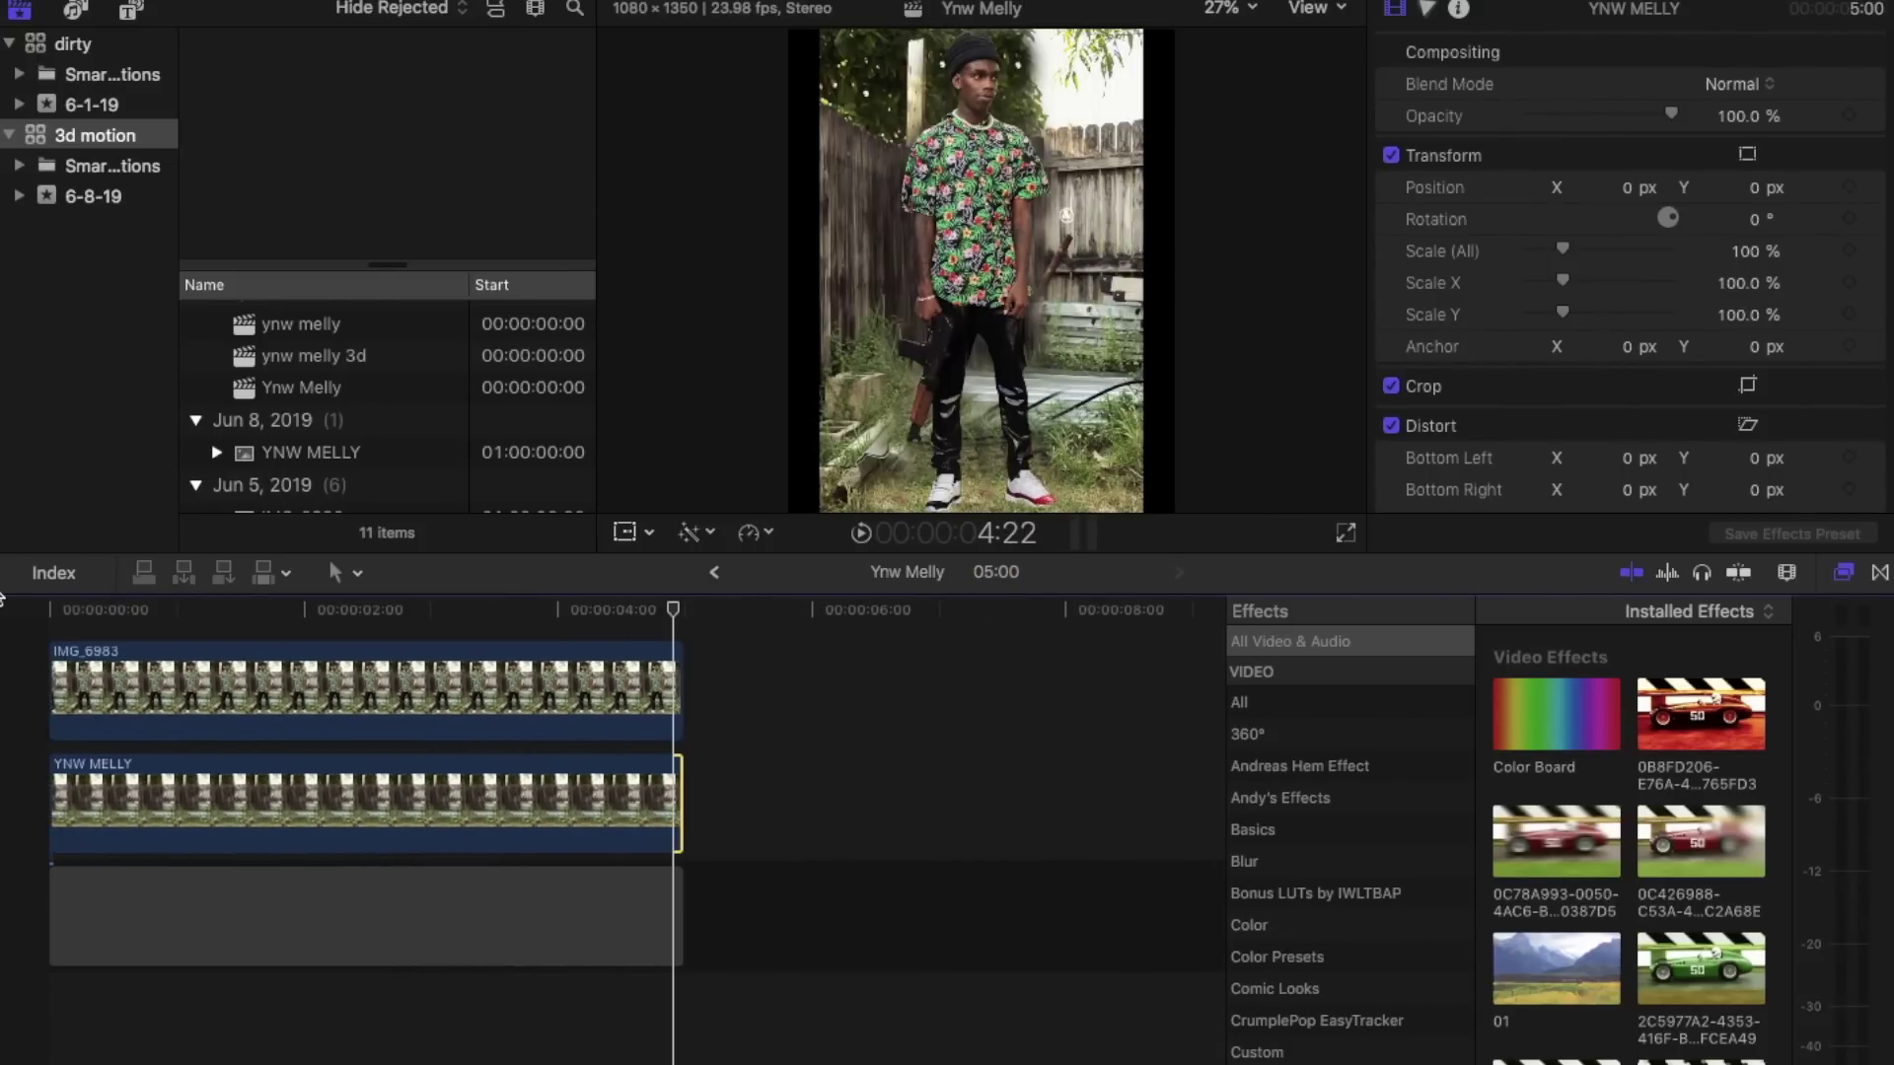
# Step: At the start of the YNW MELLY clip, keyframe Scale (All) at 100% and Rotation at 0°
pyautogui.click(3, 652)
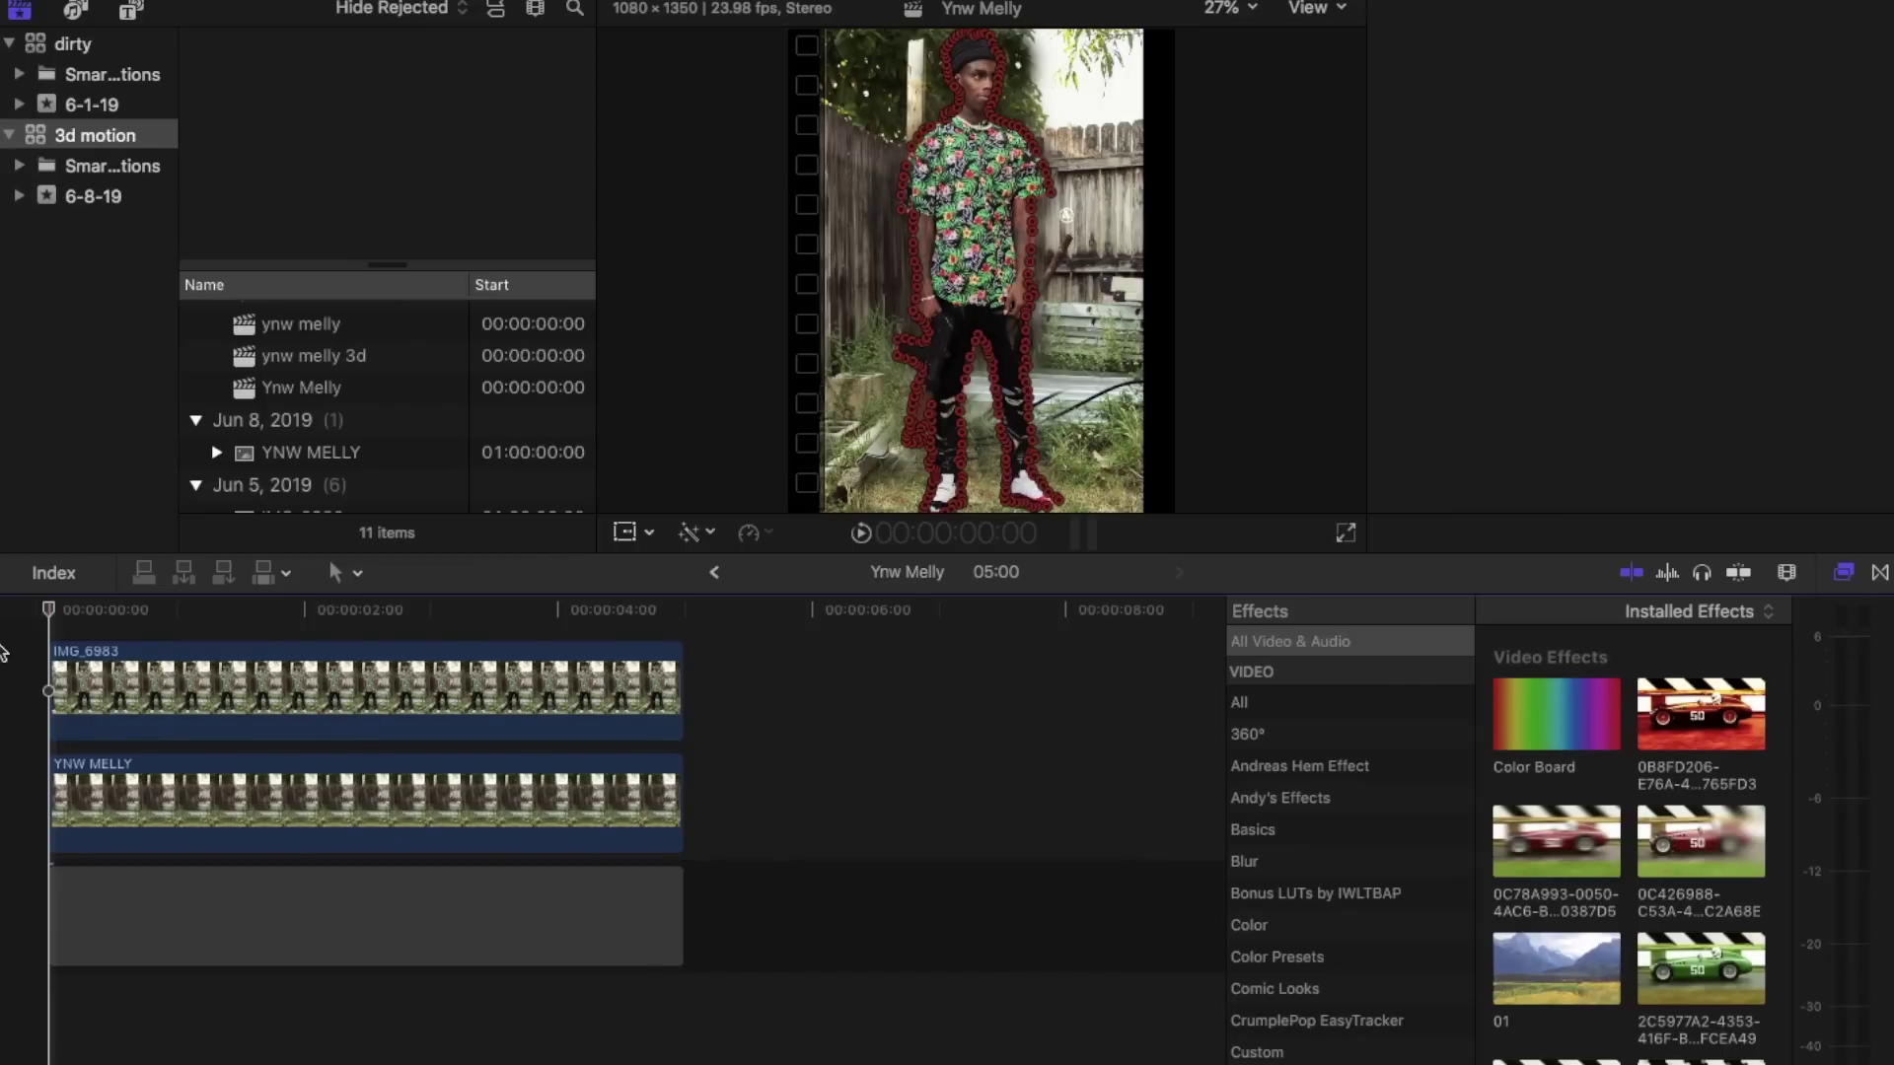
pyautogui.press('c')
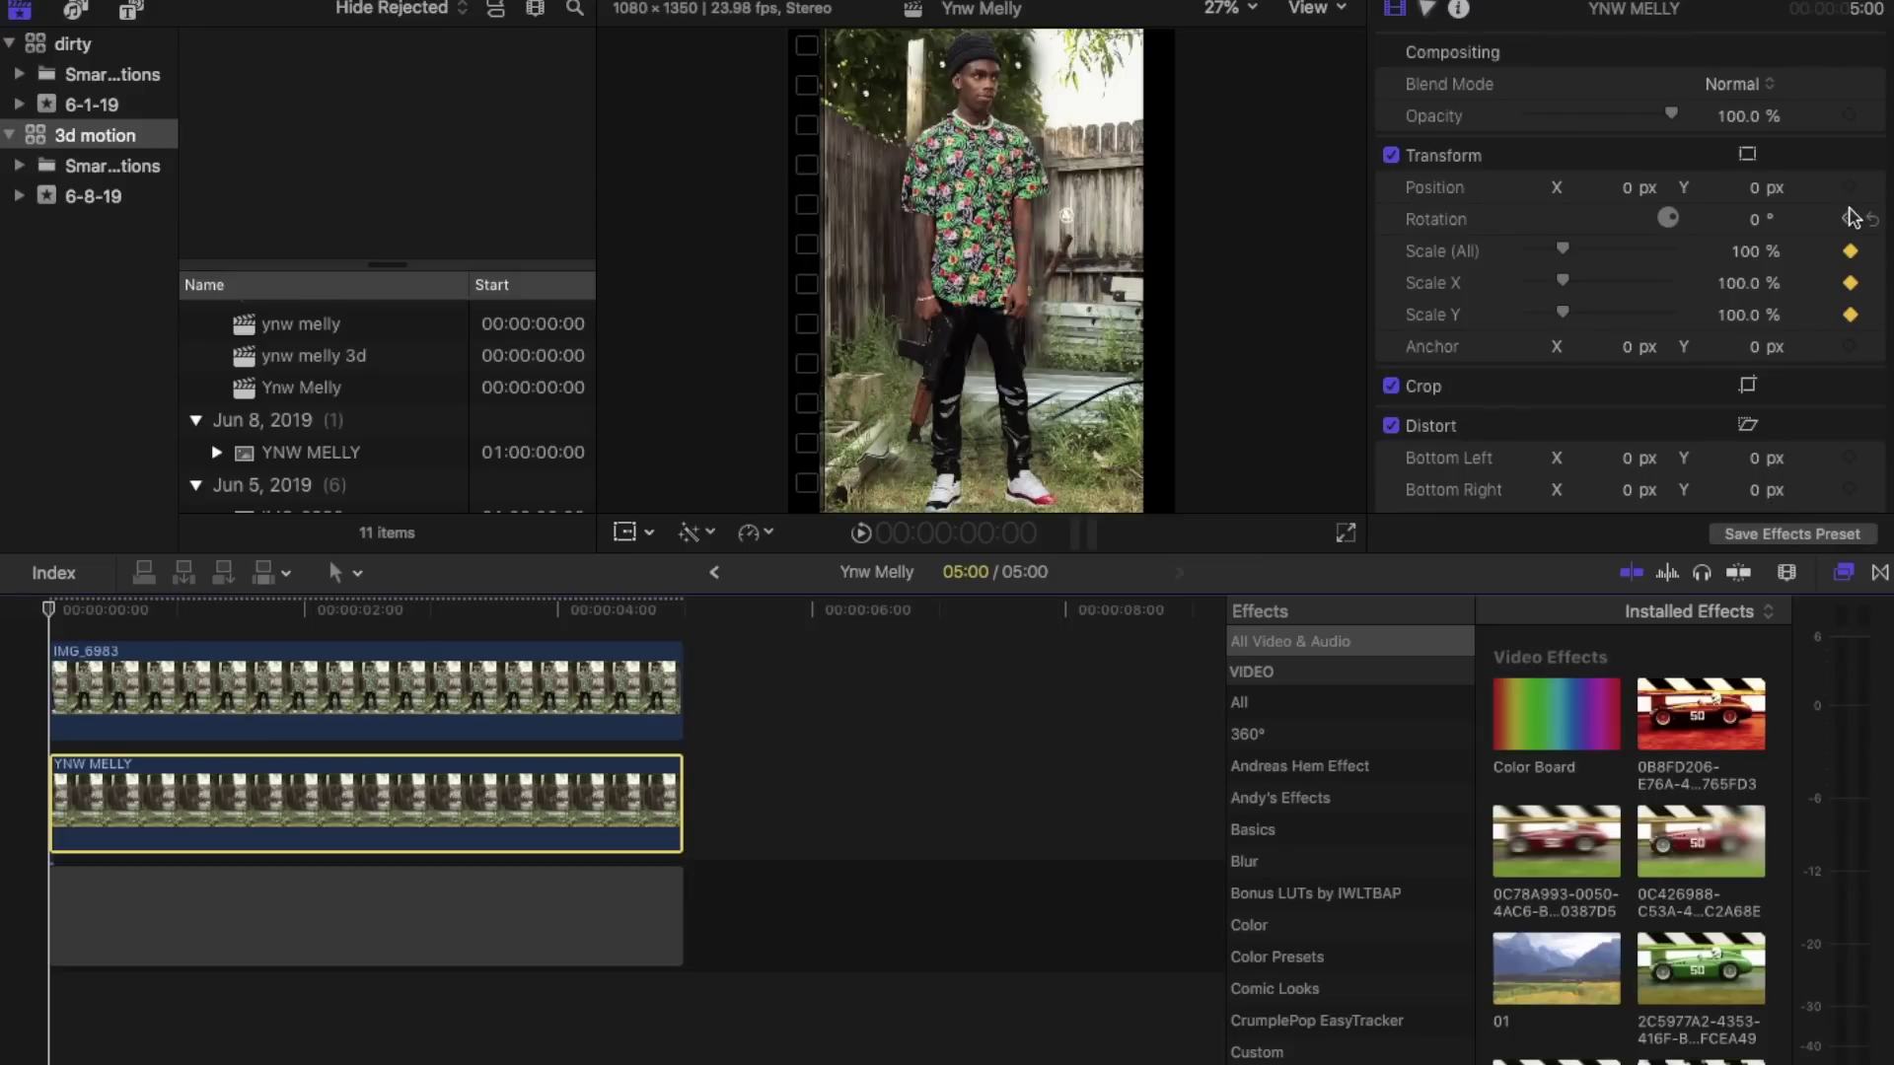
# Step: At the 5:00 end of the YNW MELLY clip, keyframe Scale (All) at 110% and Rotation at 2.0°
pyautogui.click(659, 621)
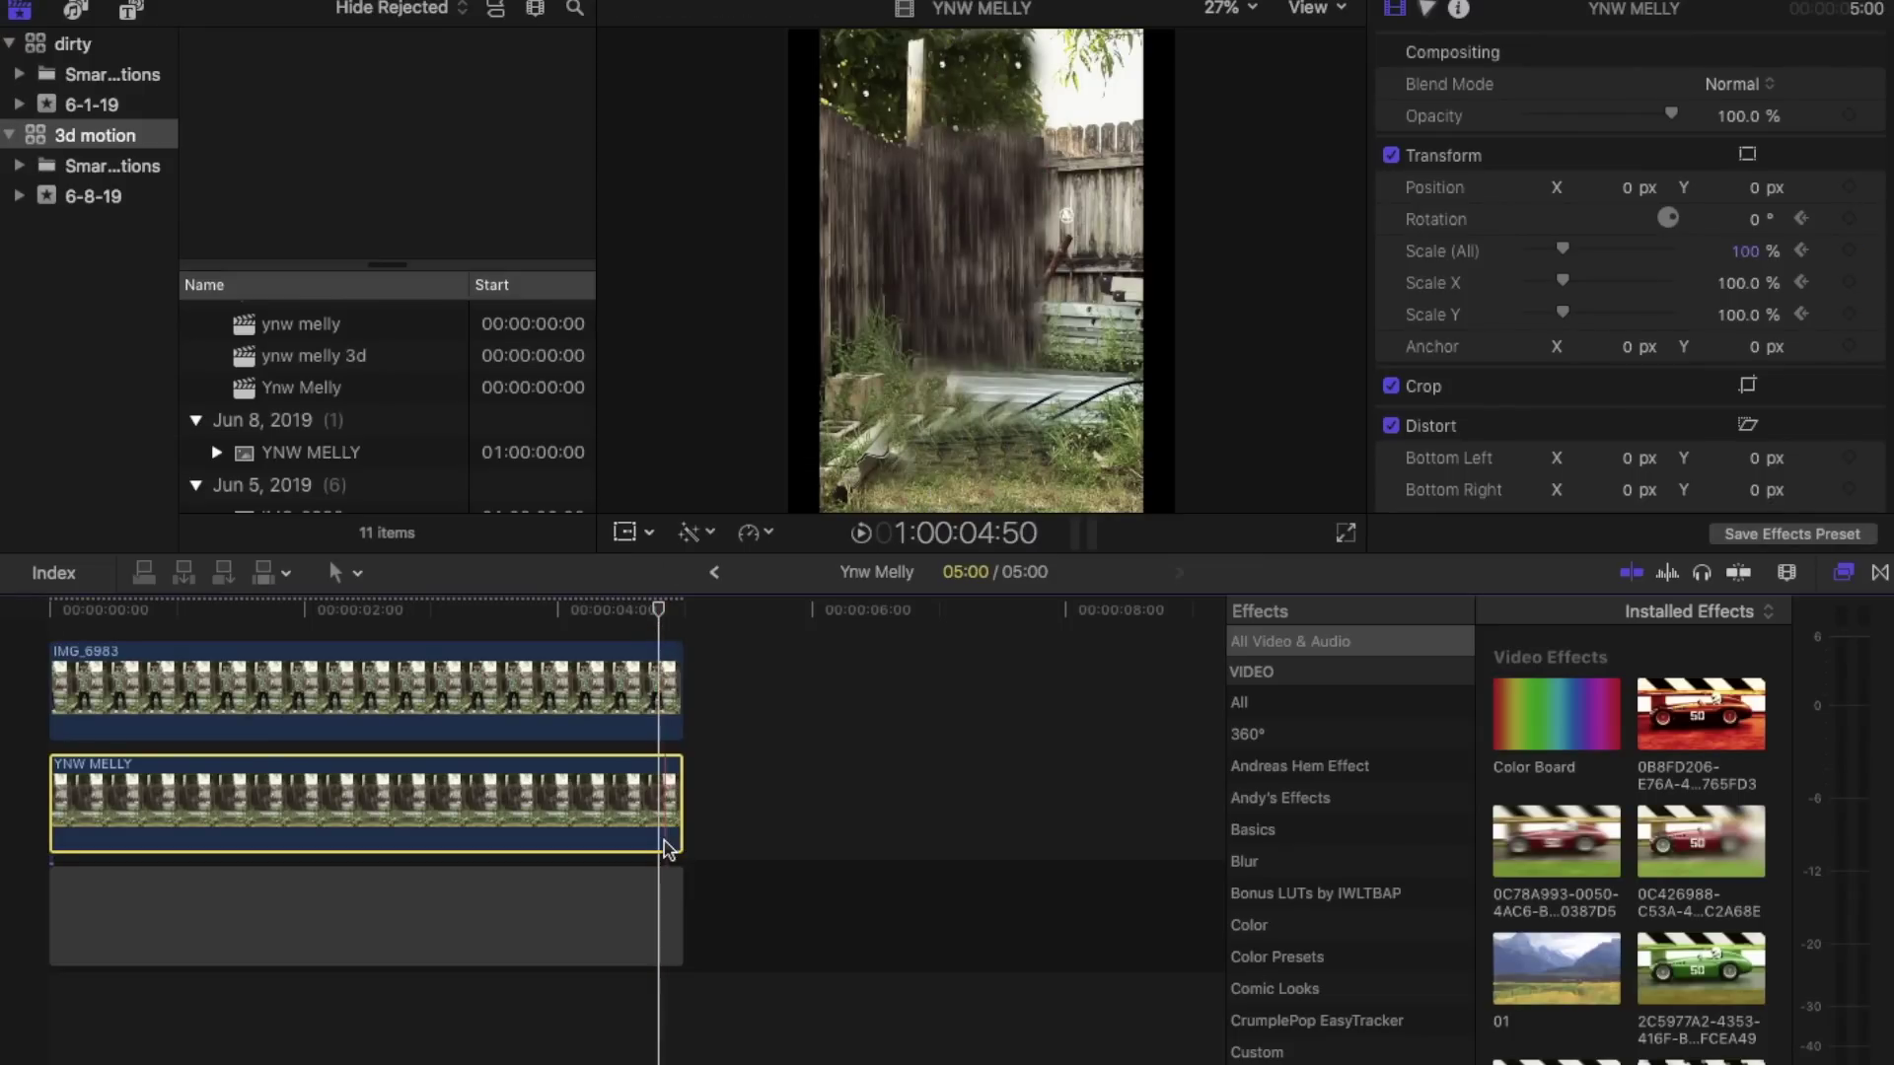
pyautogui.scroll(6, 658, 818)
pyautogui.press('Right')
pyautogui.press('Right')
pyautogui.press('Right')
pyautogui.press('Right')
pyautogui.press('Right')
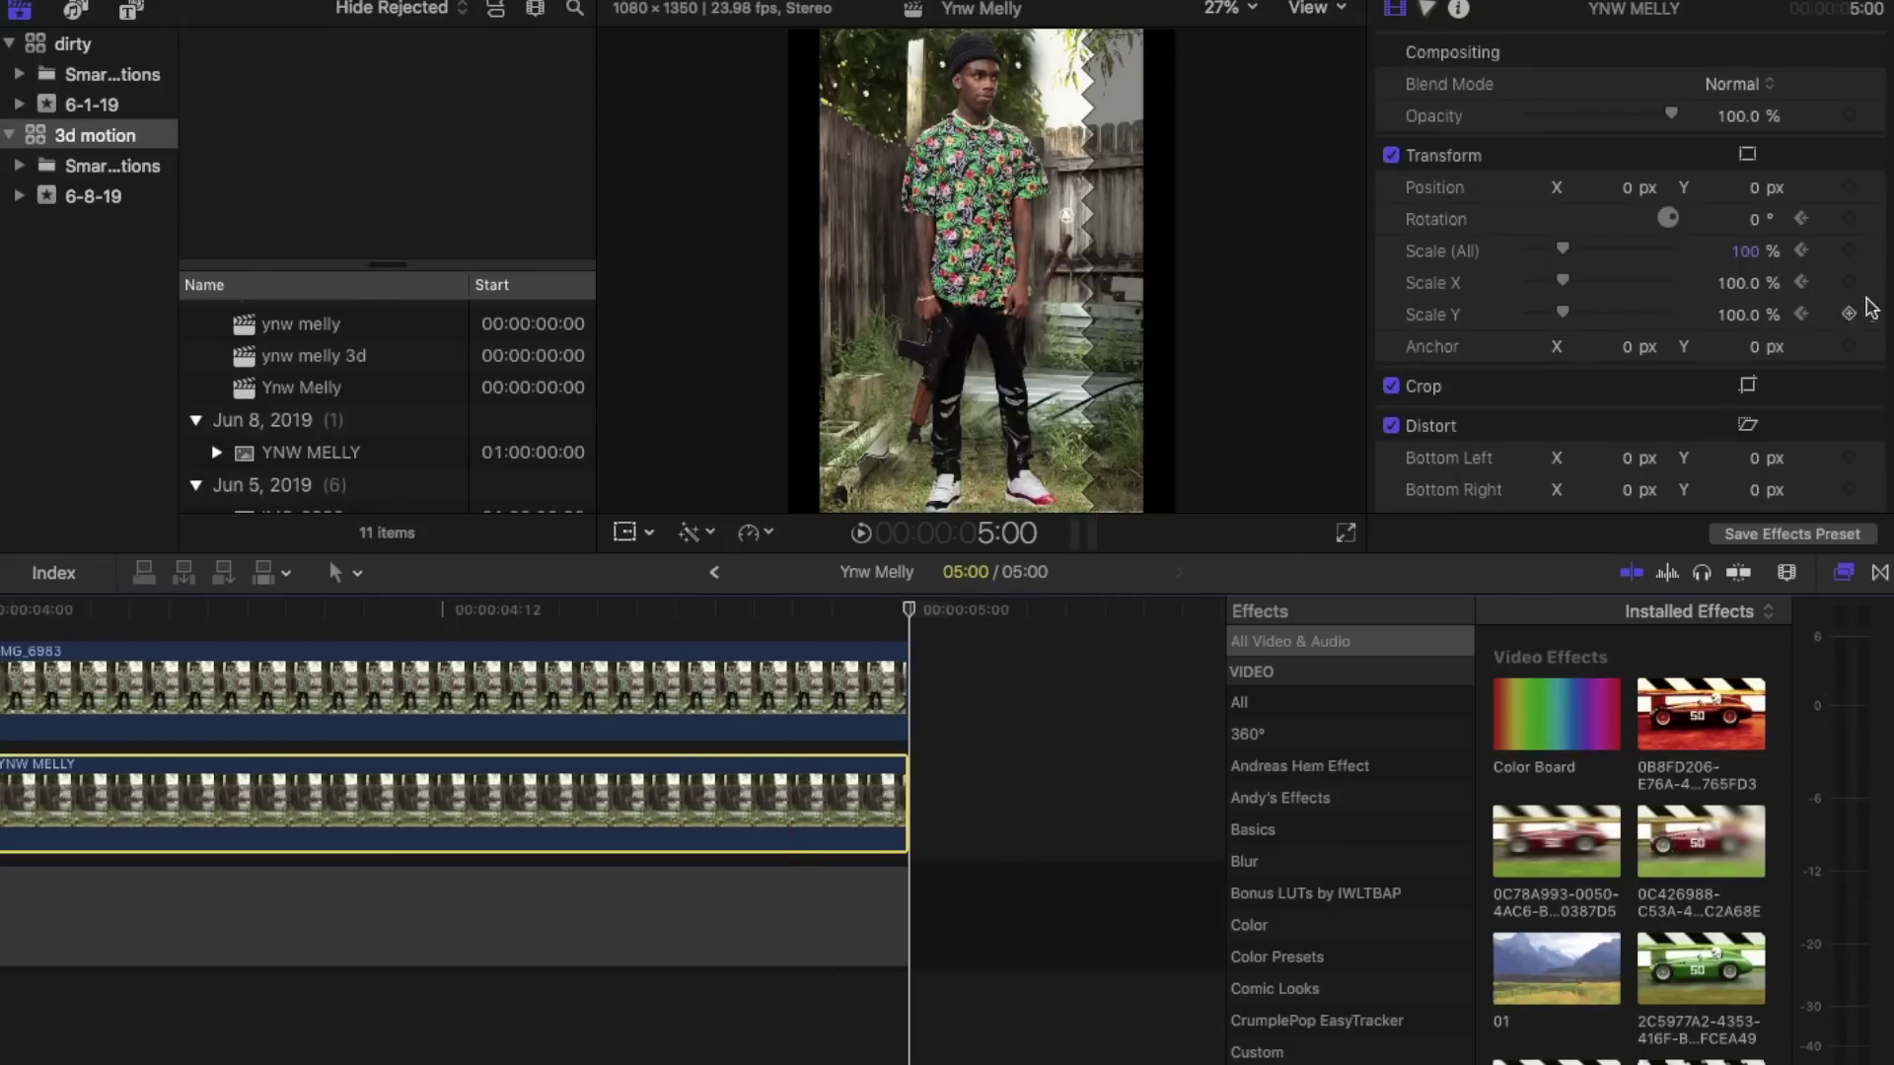
pyautogui.click(1850, 251)
pyautogui.click(1754, 254)
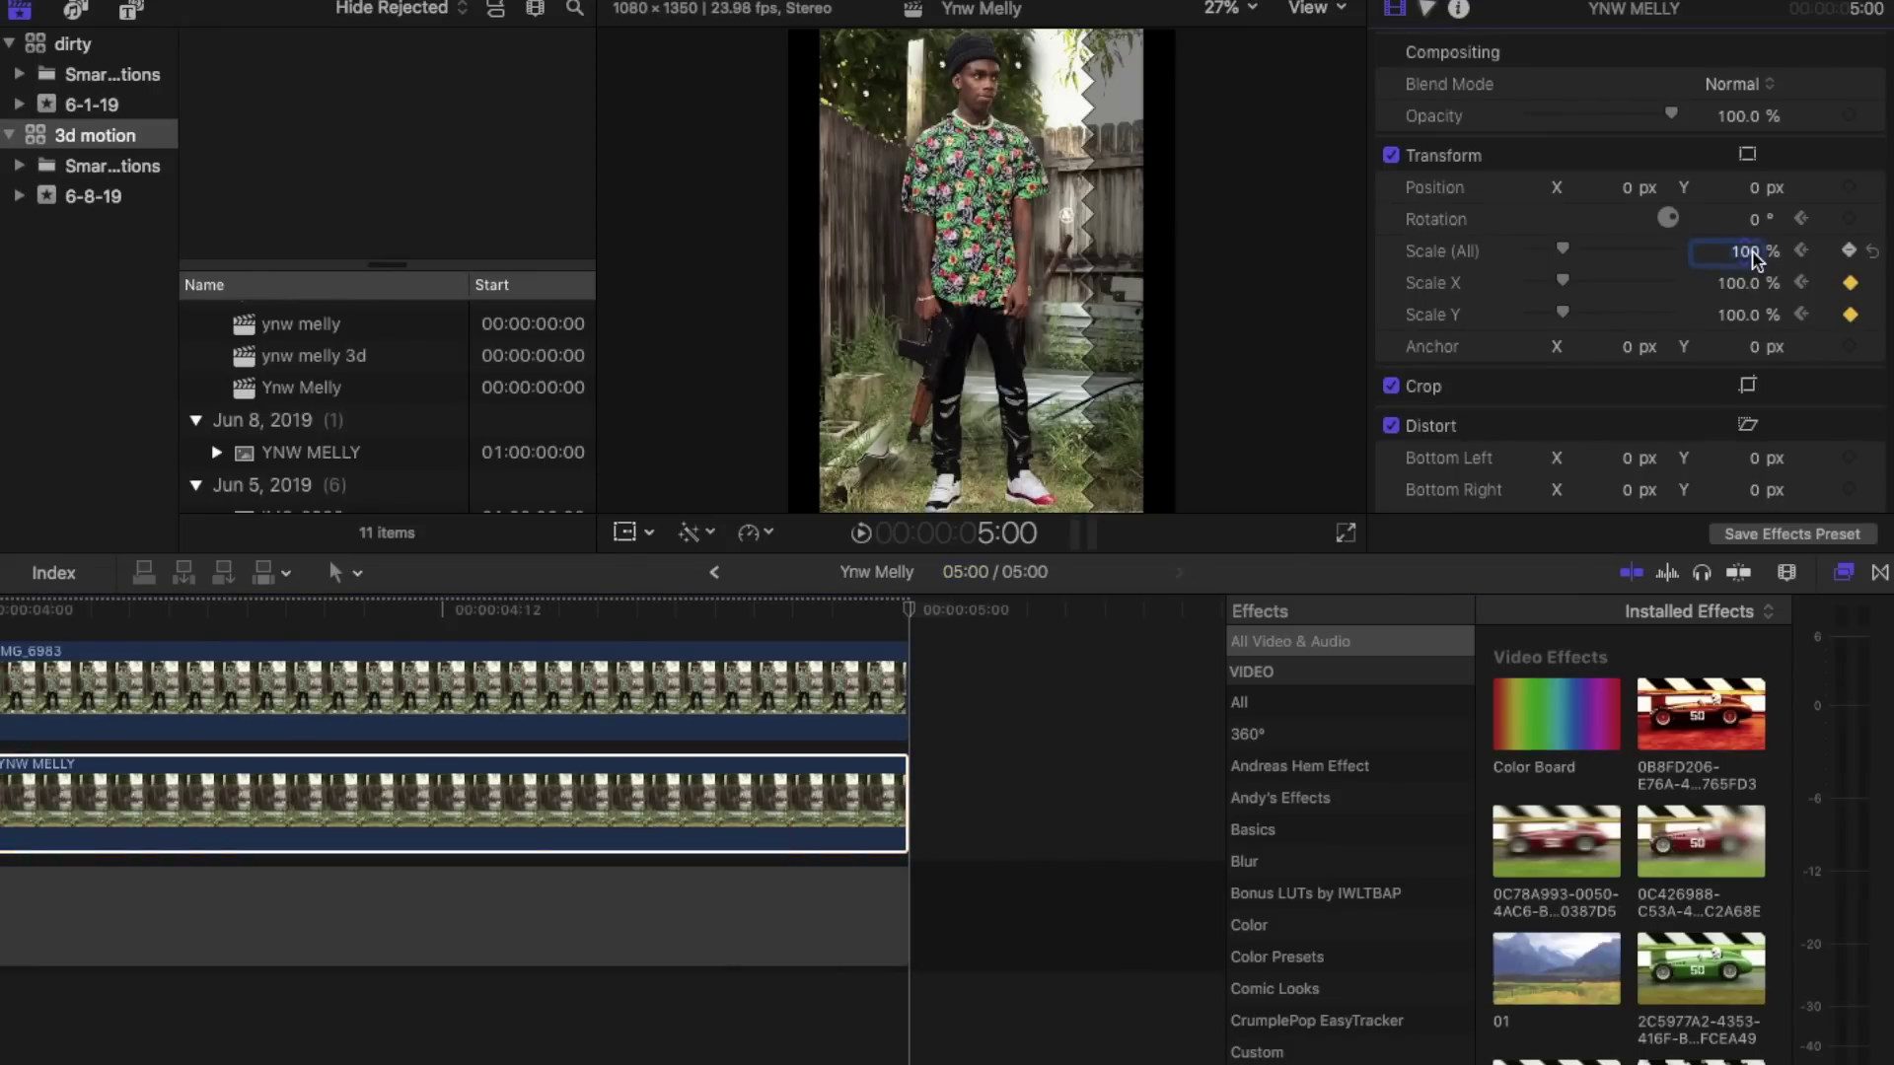
pyautogui.write('110')
pyautogui.press('Return')
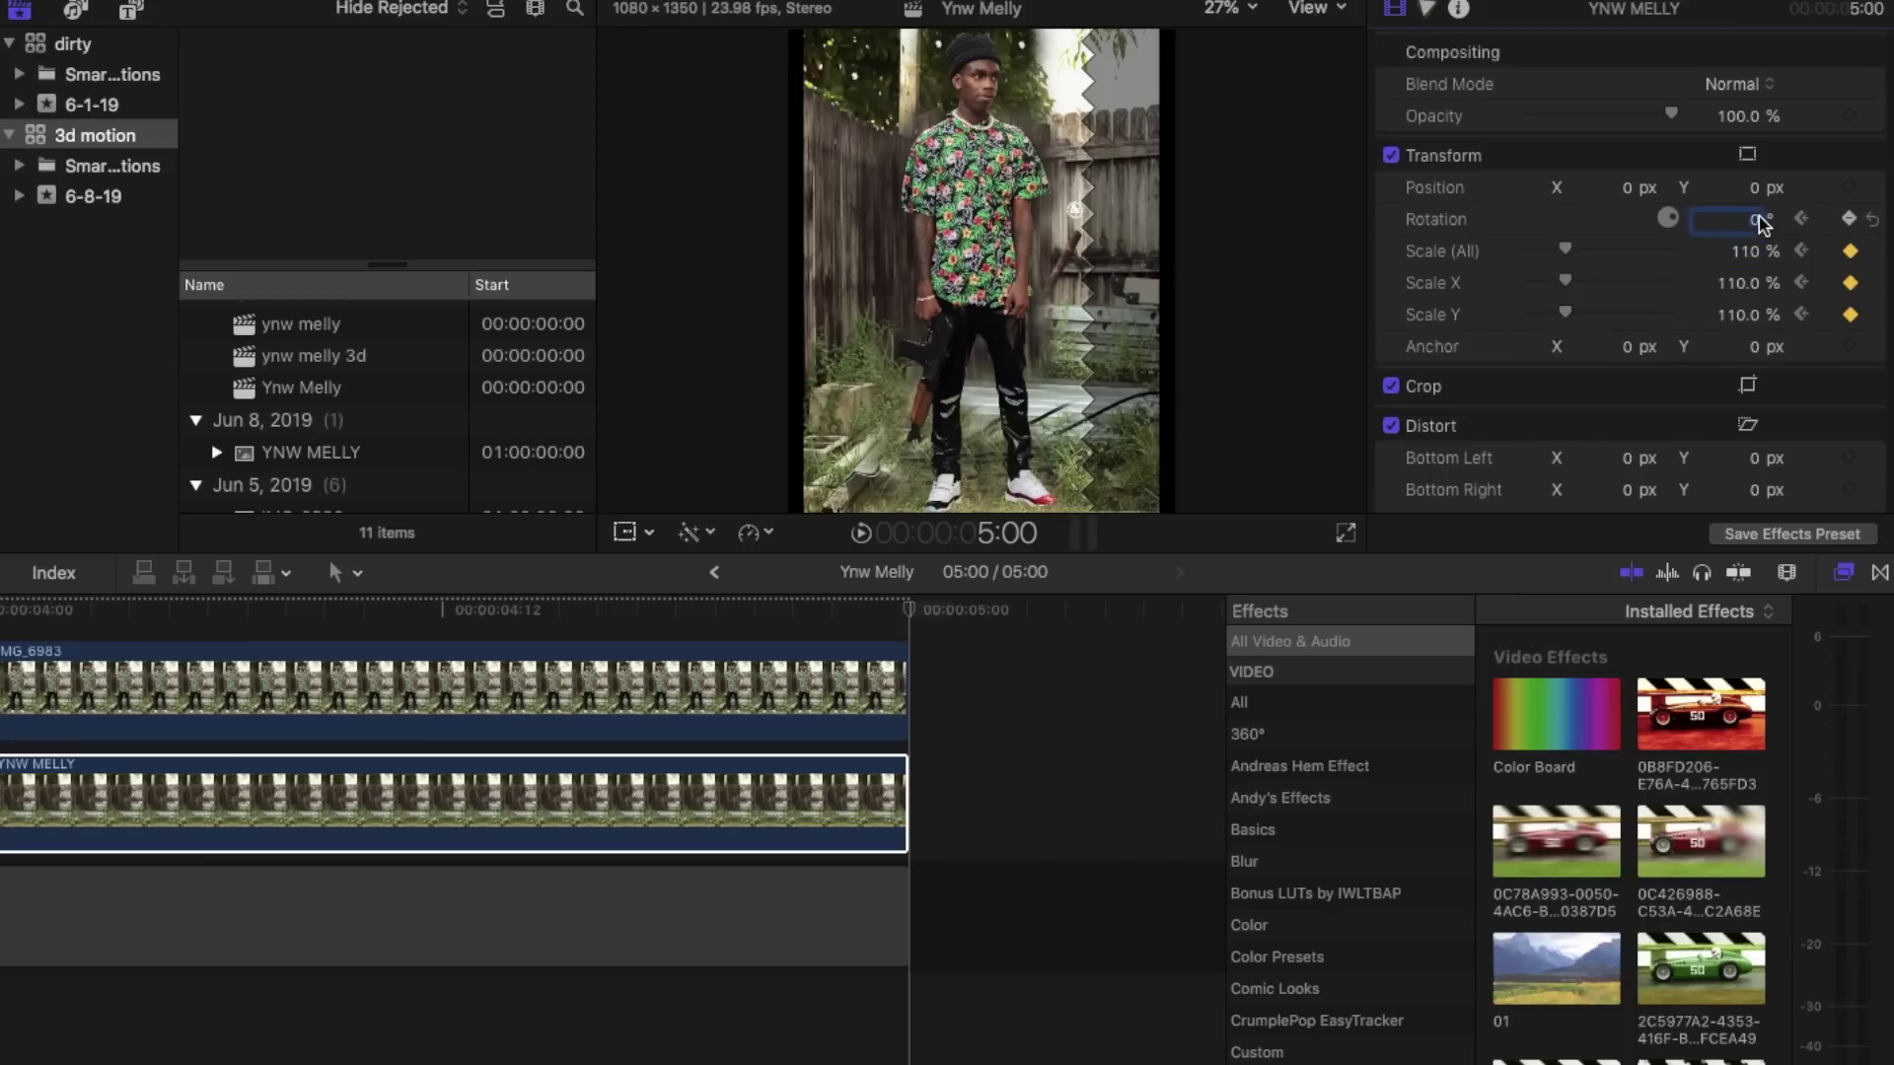
pyautogui.press('Return')
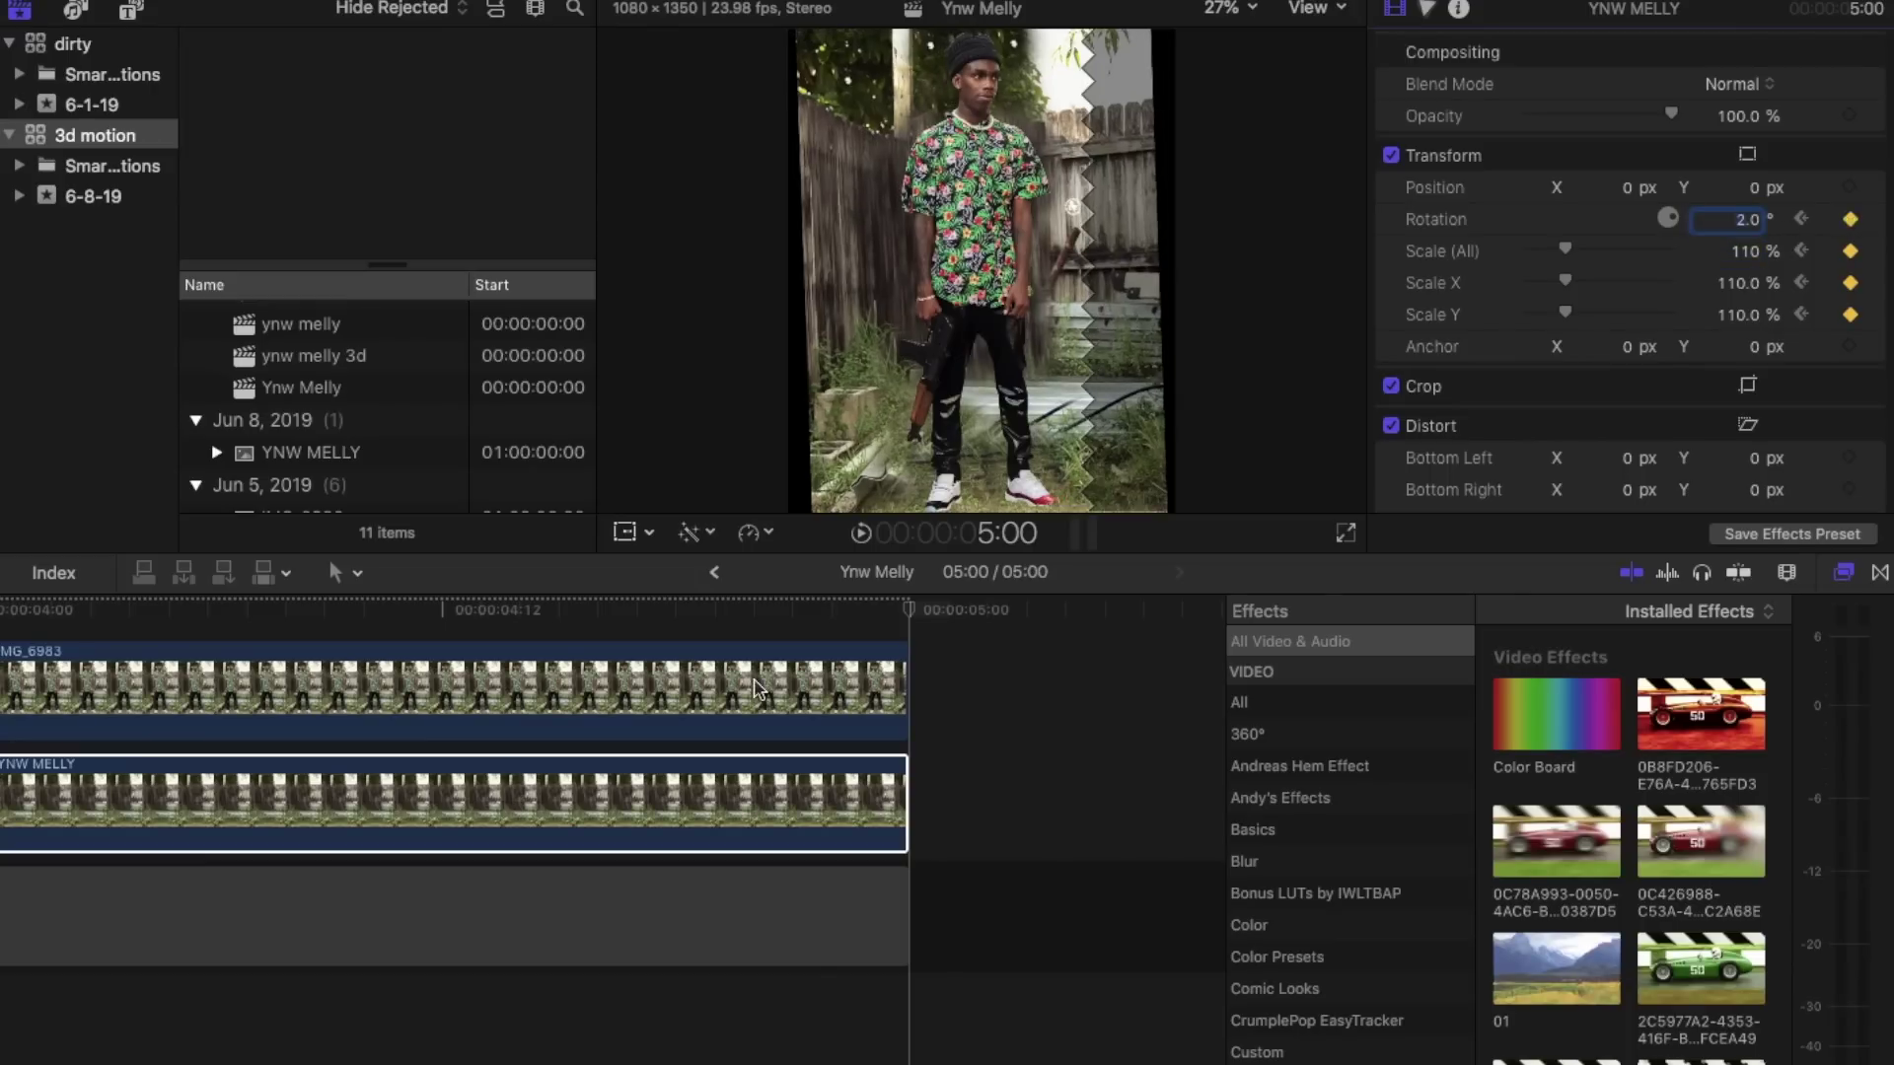
# Step: Fit the whole timeline in view and play back the animated background behind the man
pyautogui.click(758, 690)
pyautogui.hotkey('shift', 'z')
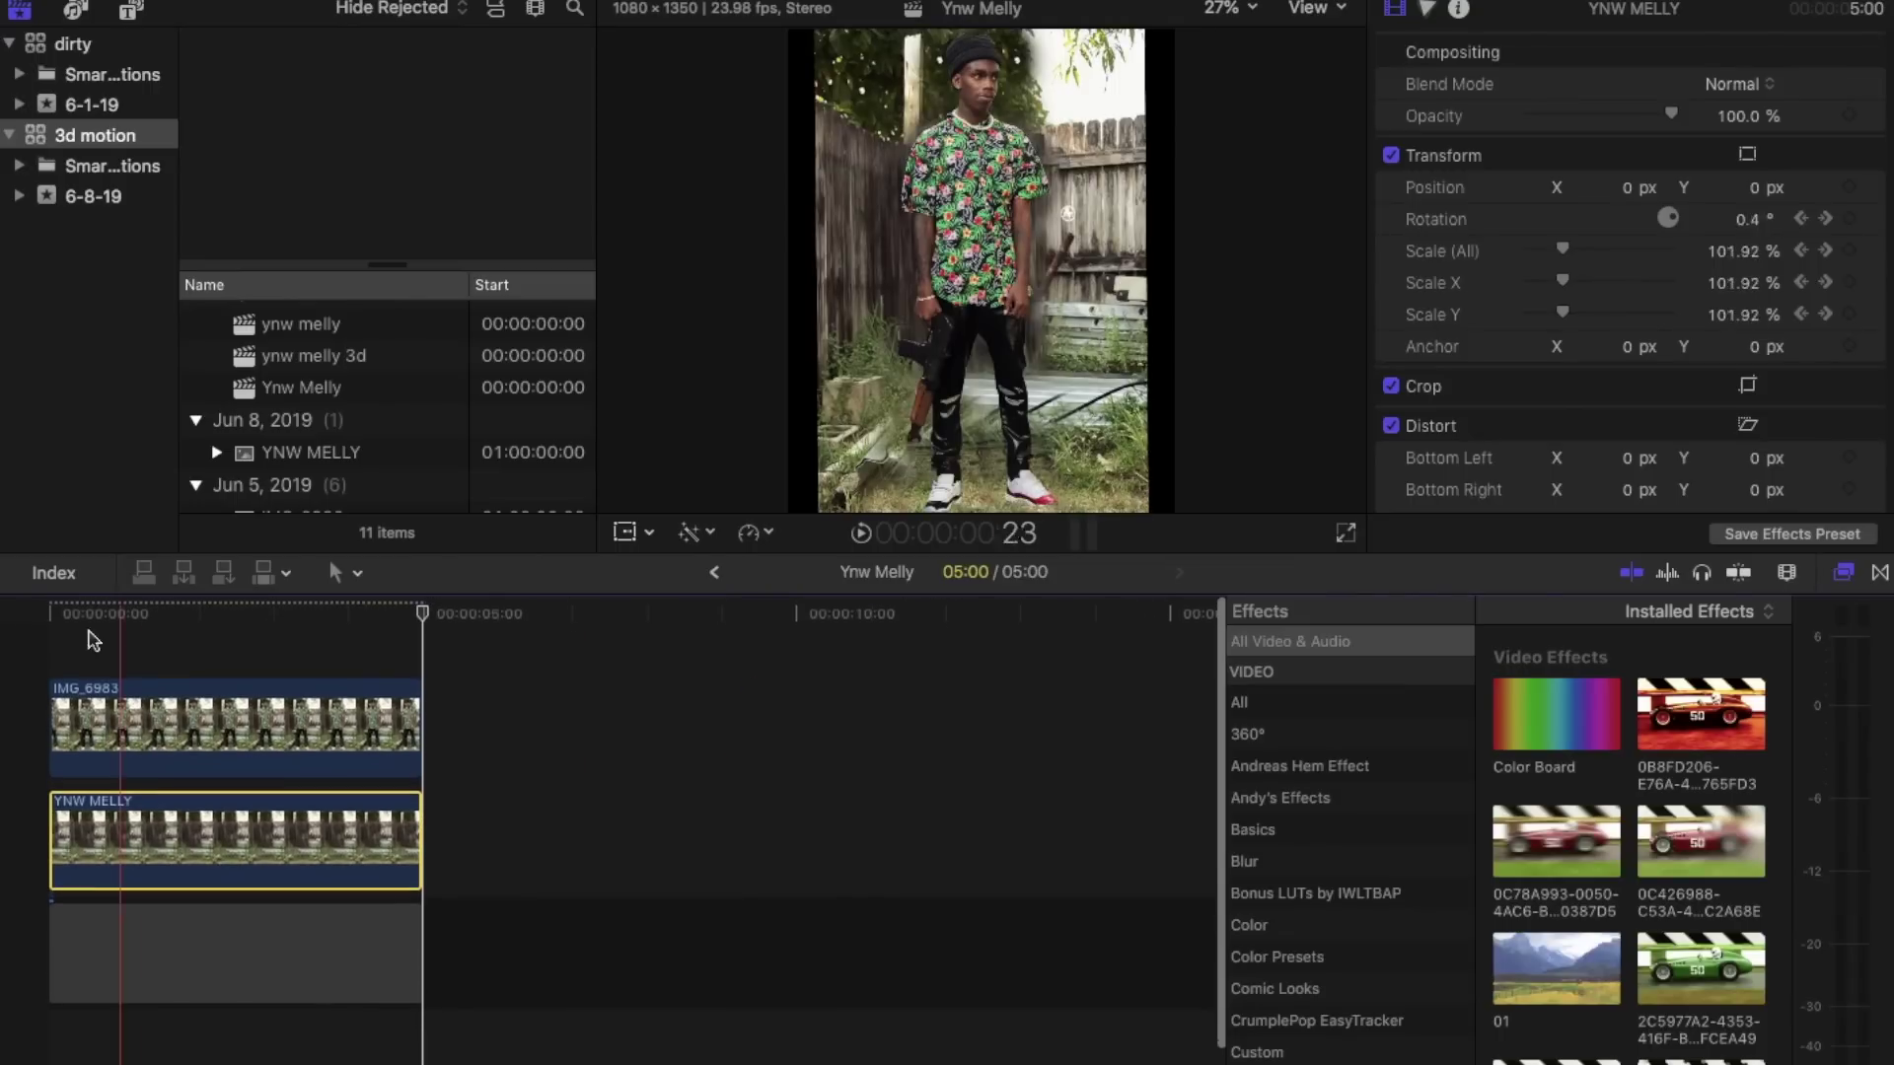
pyautogui.press('space')
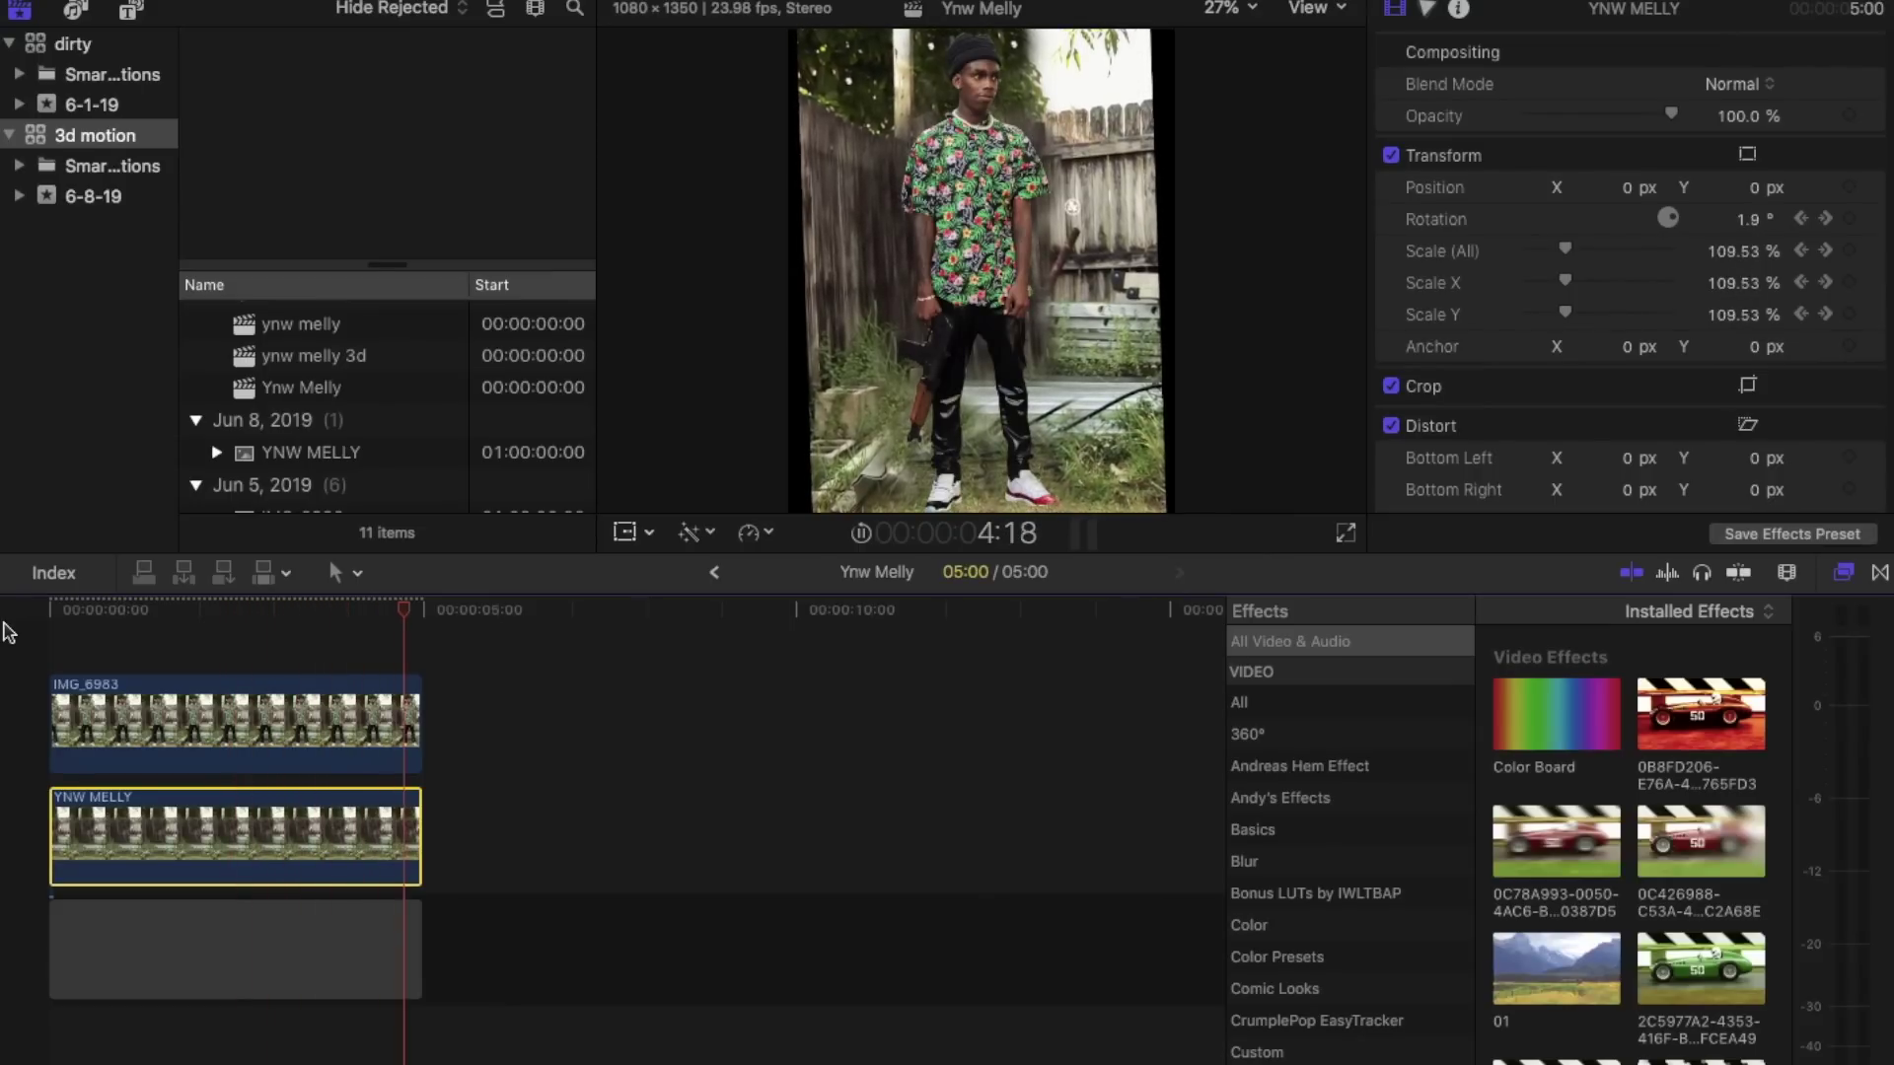
# Step: At the start of the IMG_6983 clip, keyframe Scale (All) at 100% and Rotation at 0°
pyautogui.click(3, 625)
pyautogui.click(87, 718)
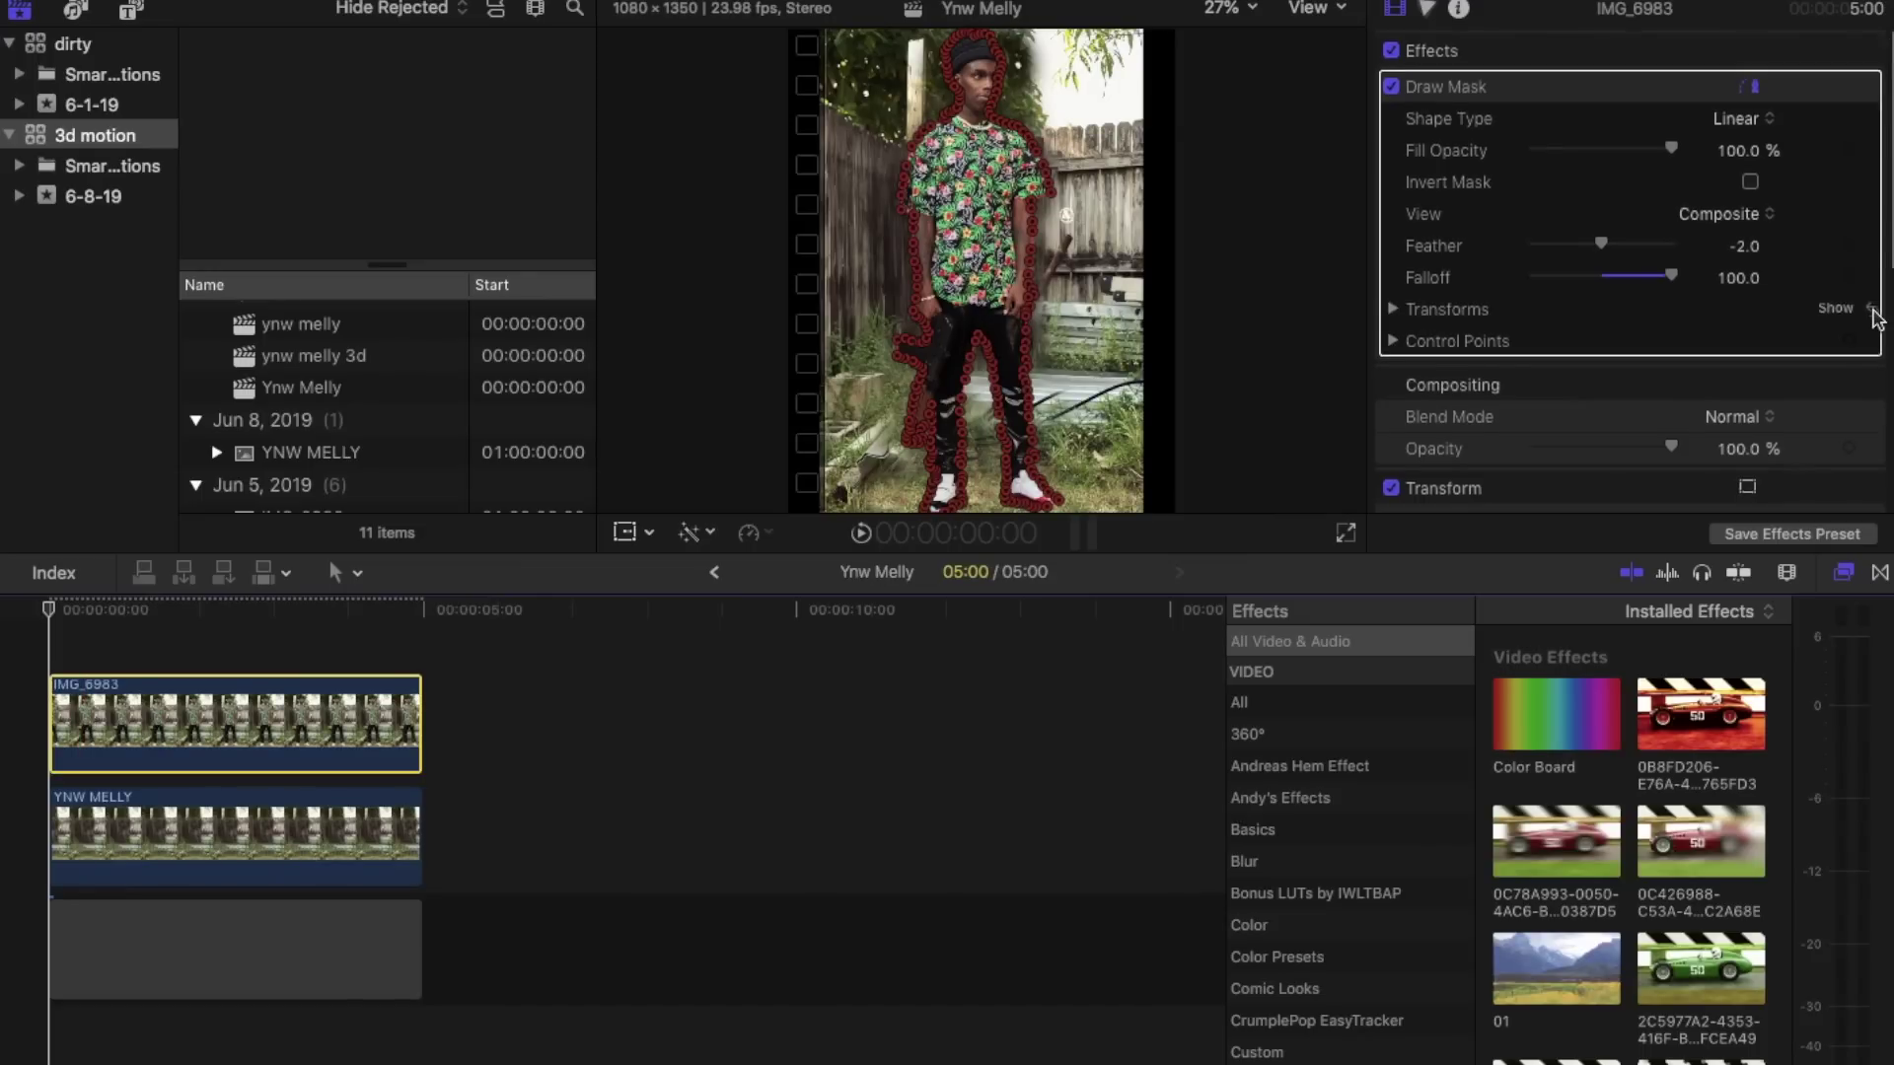
pyautogui.scroll(-5, 1864, 325)
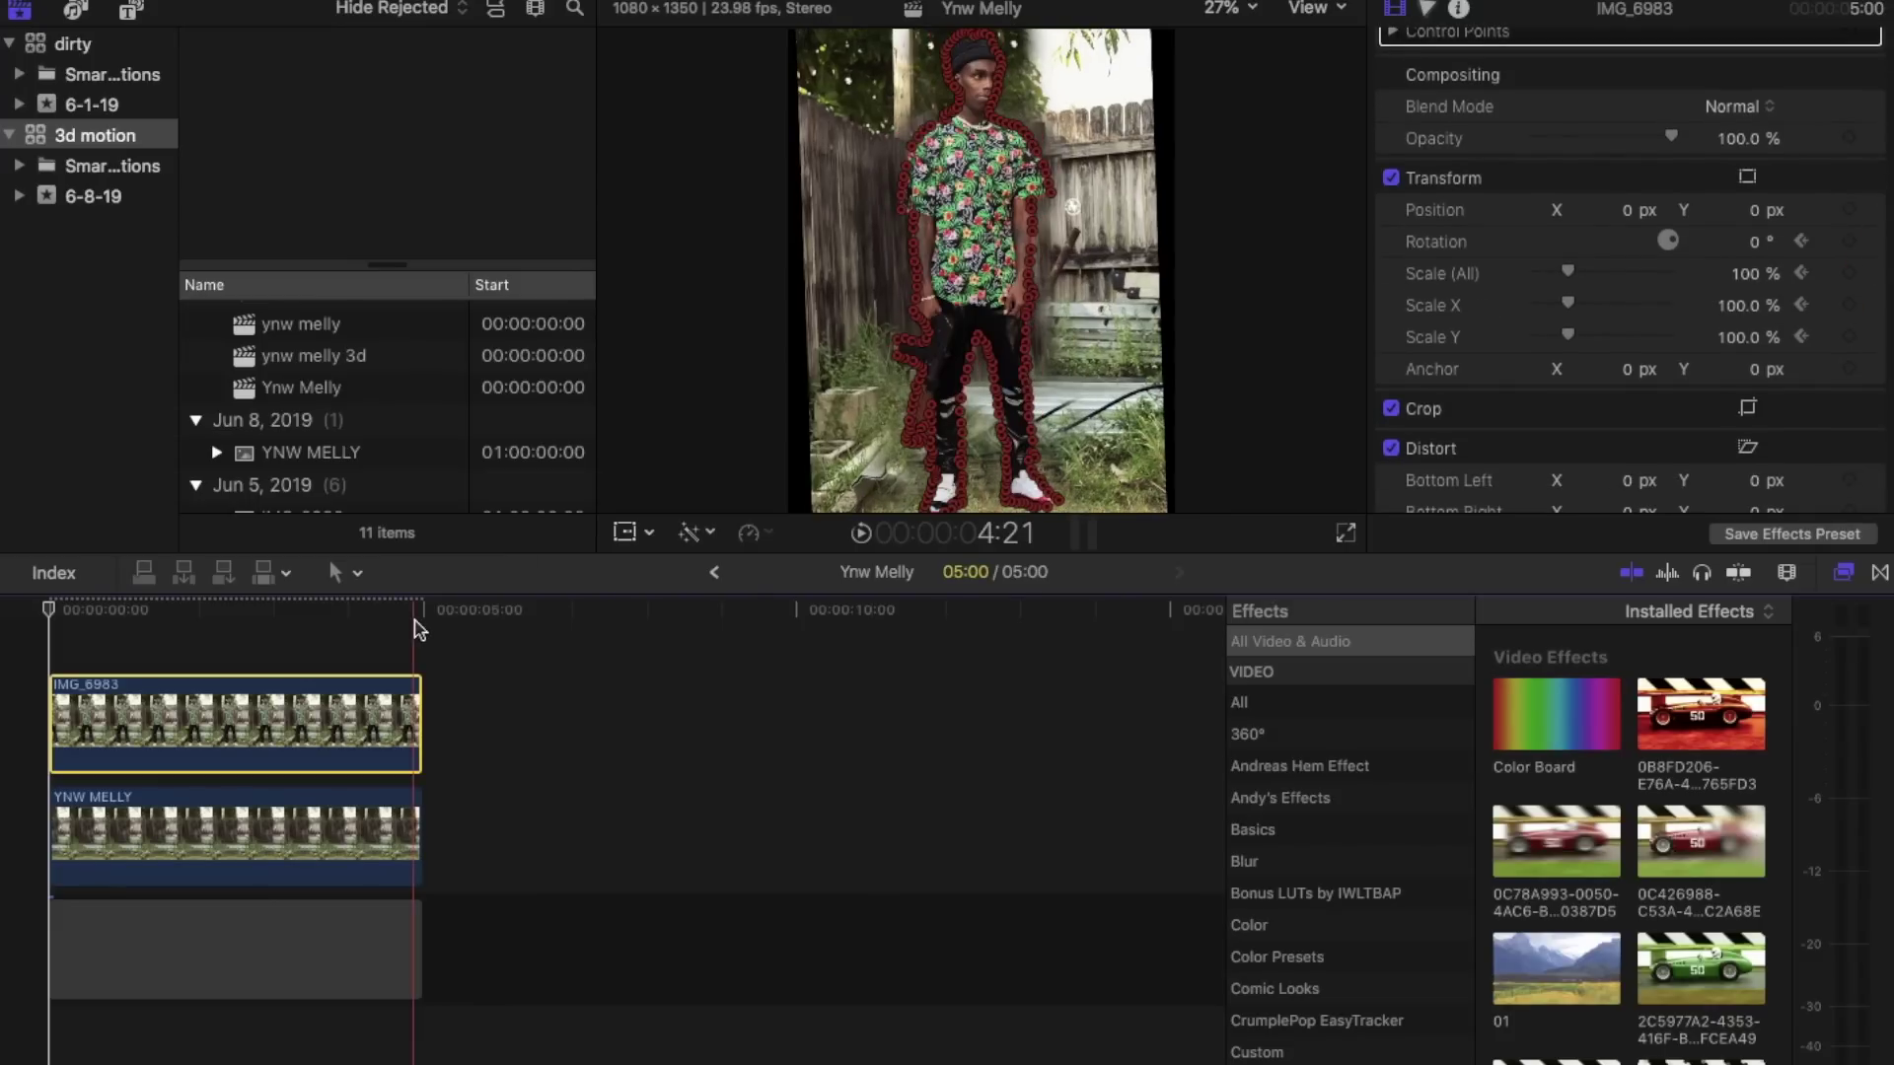
# Step: At the 5:00 end of the IMG_6983 clip, keyframe Rotation at -3.0° and Scale (All) at 130%
pyautogui.click(411, 625)
pyautogui.press('super+equal')
pyautogui.press('super+equal')
pyautogui.press('super+equal')
pyautogui.press('super+equal')
pyautogui.press('super+equal')
pyautogui.press('super+equal')
pyautogui.press('super+minus')
pyautogui.click(983, 747)
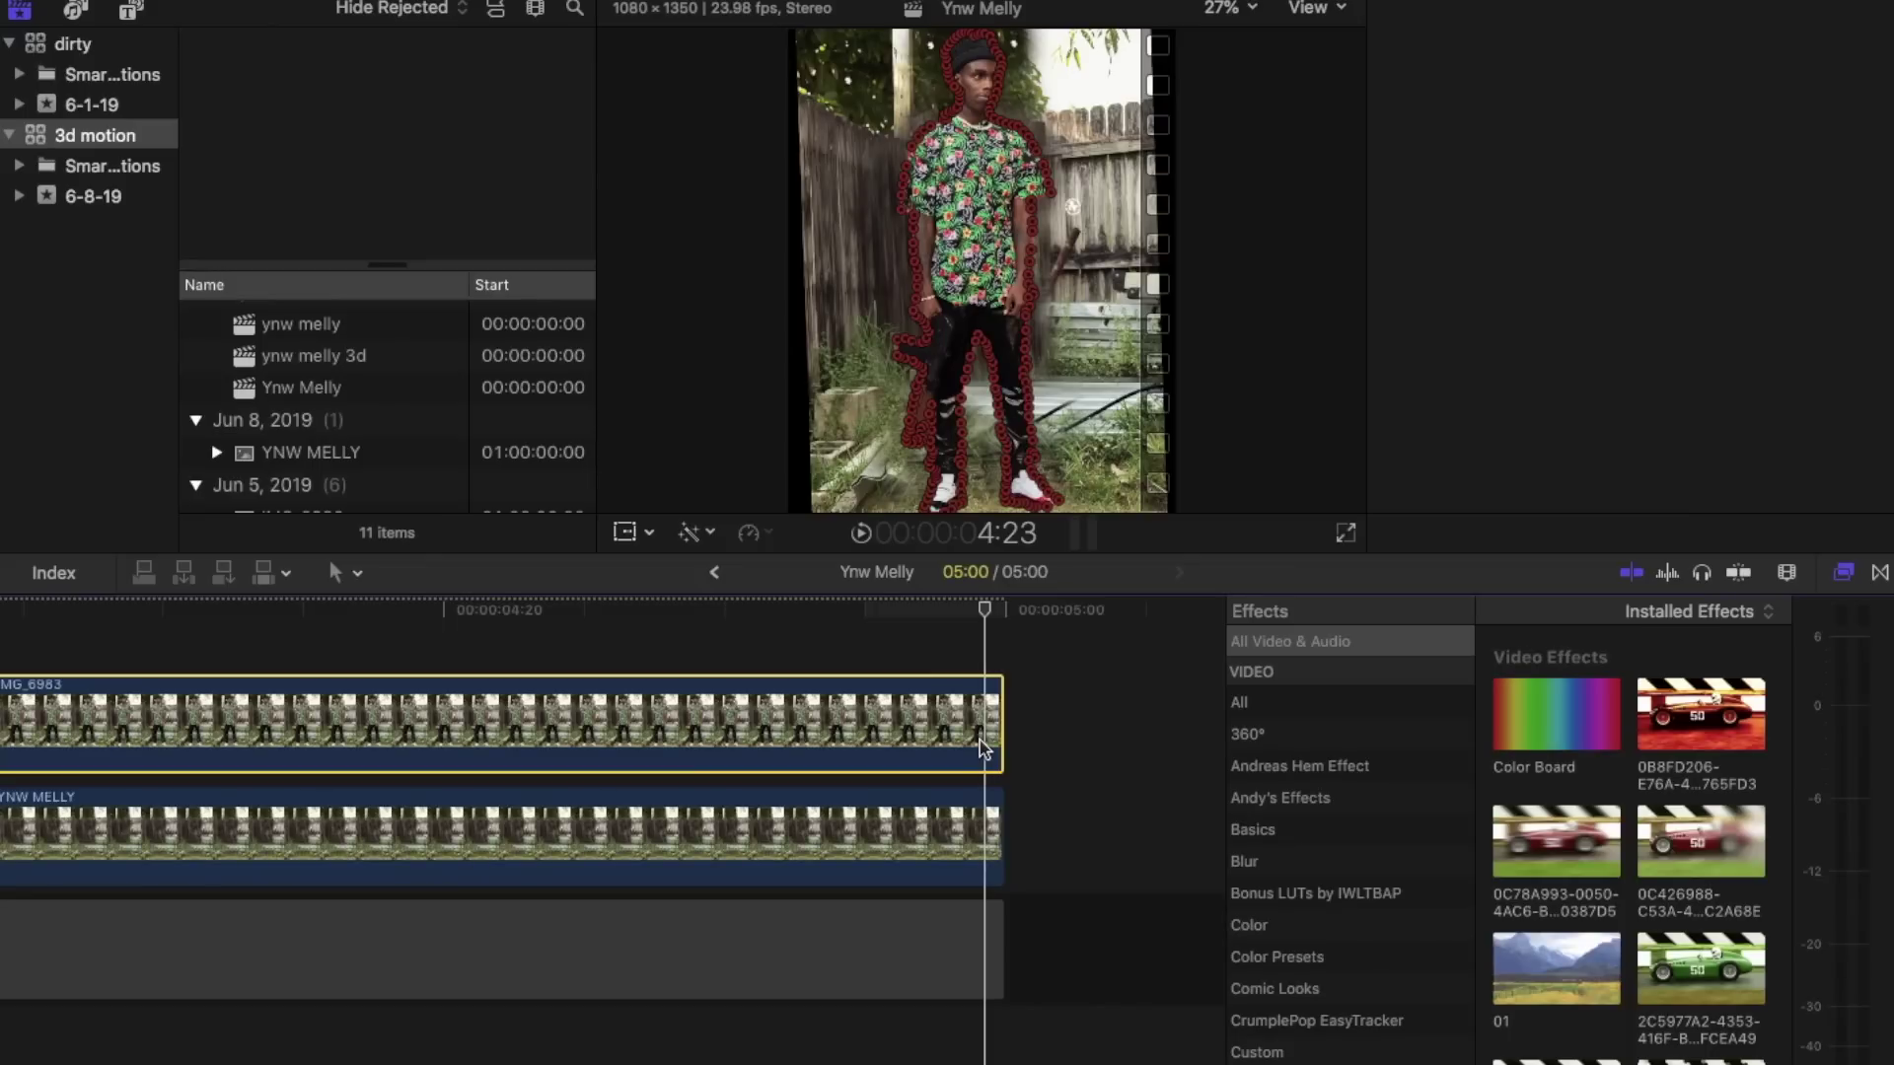
pyautogui.press('Right')
pyautogui.scroll(-4, 1801, 392)
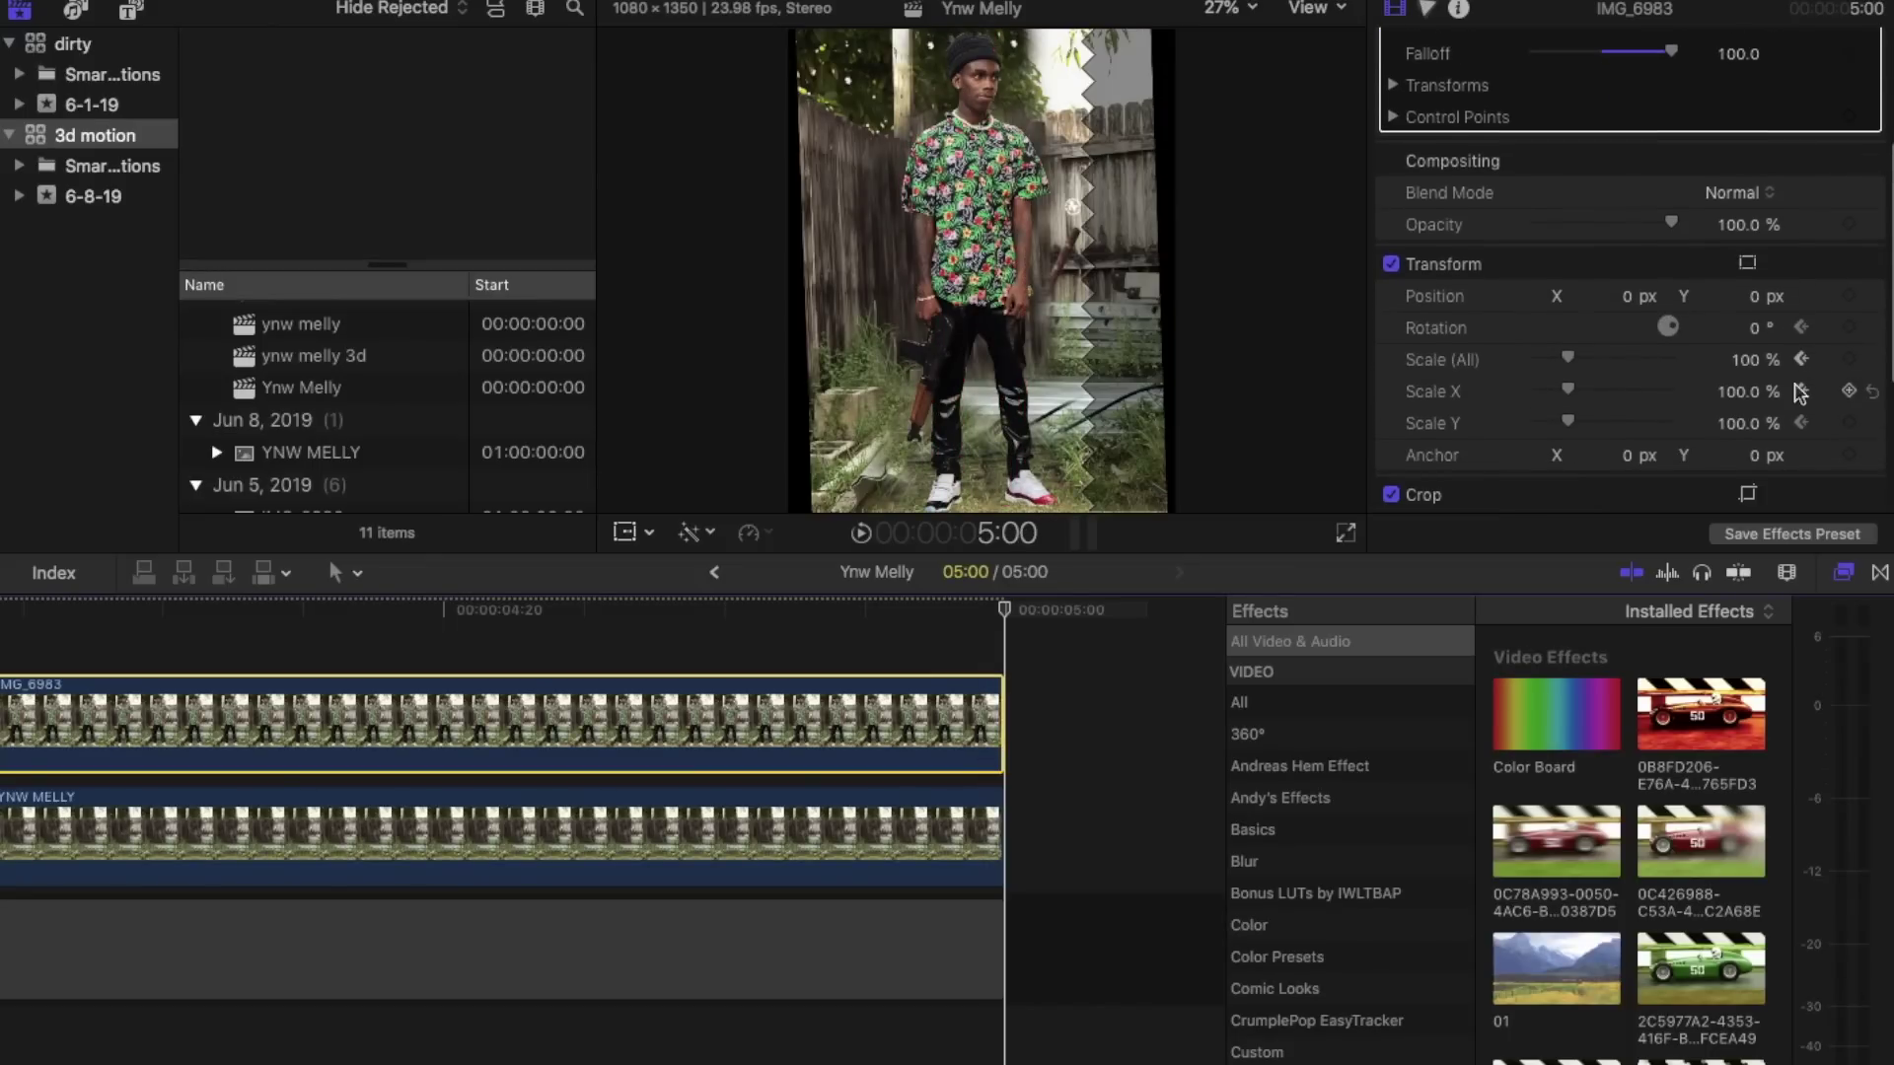
pyautogui.click(1757, 330)
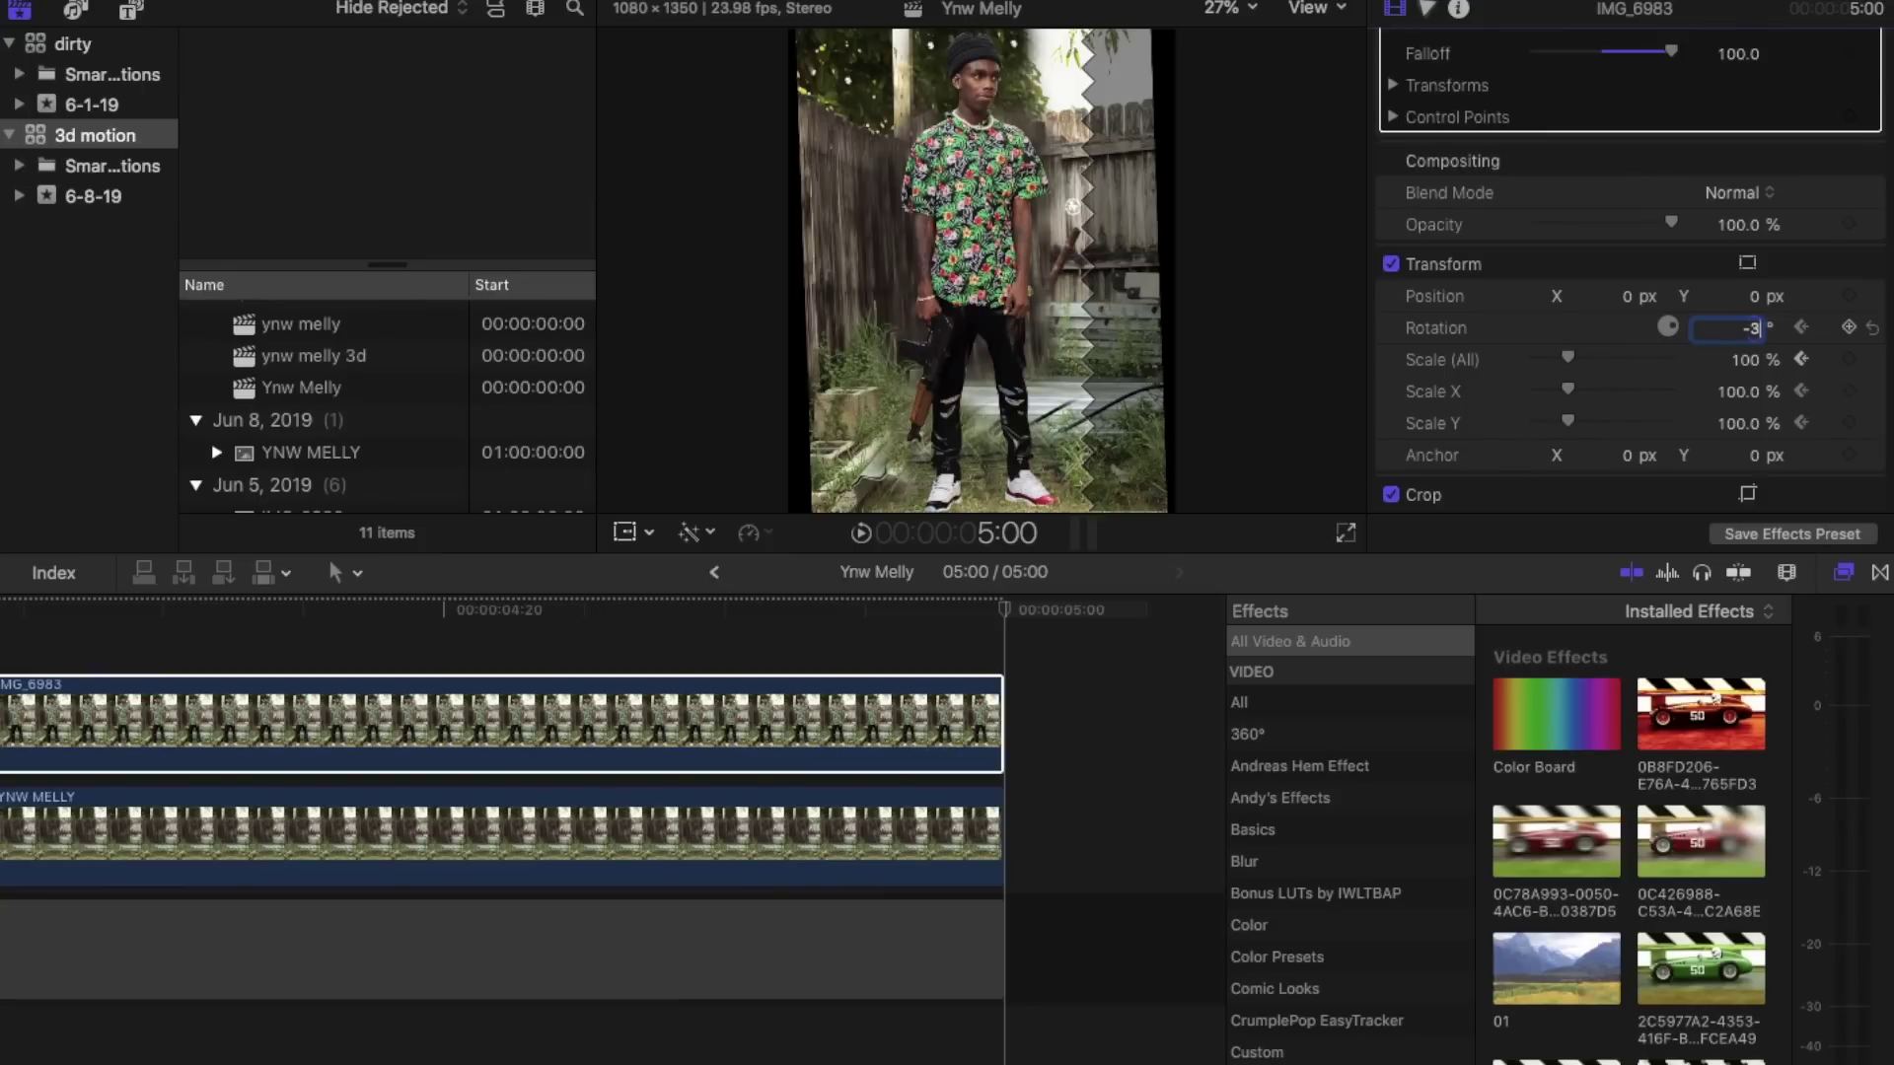
pyautogui.press('Return')
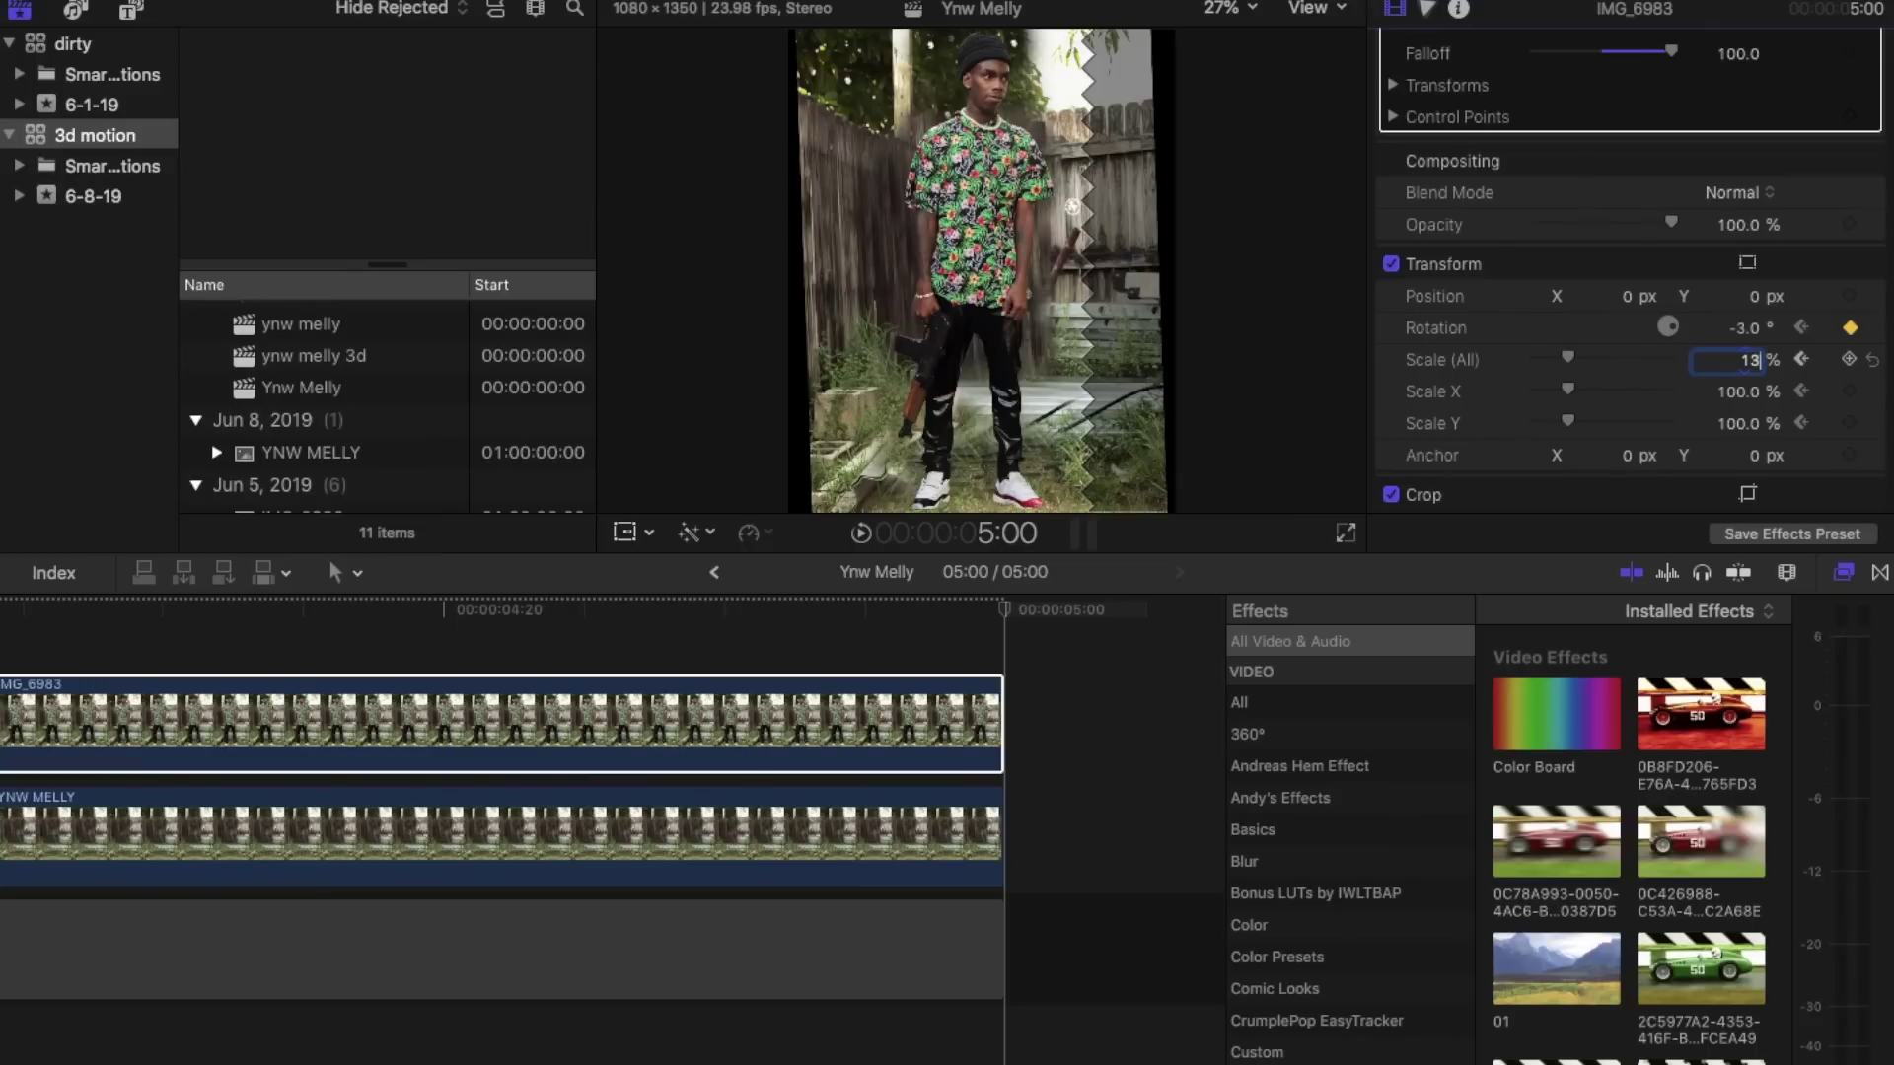
pyautogui.press('Return')
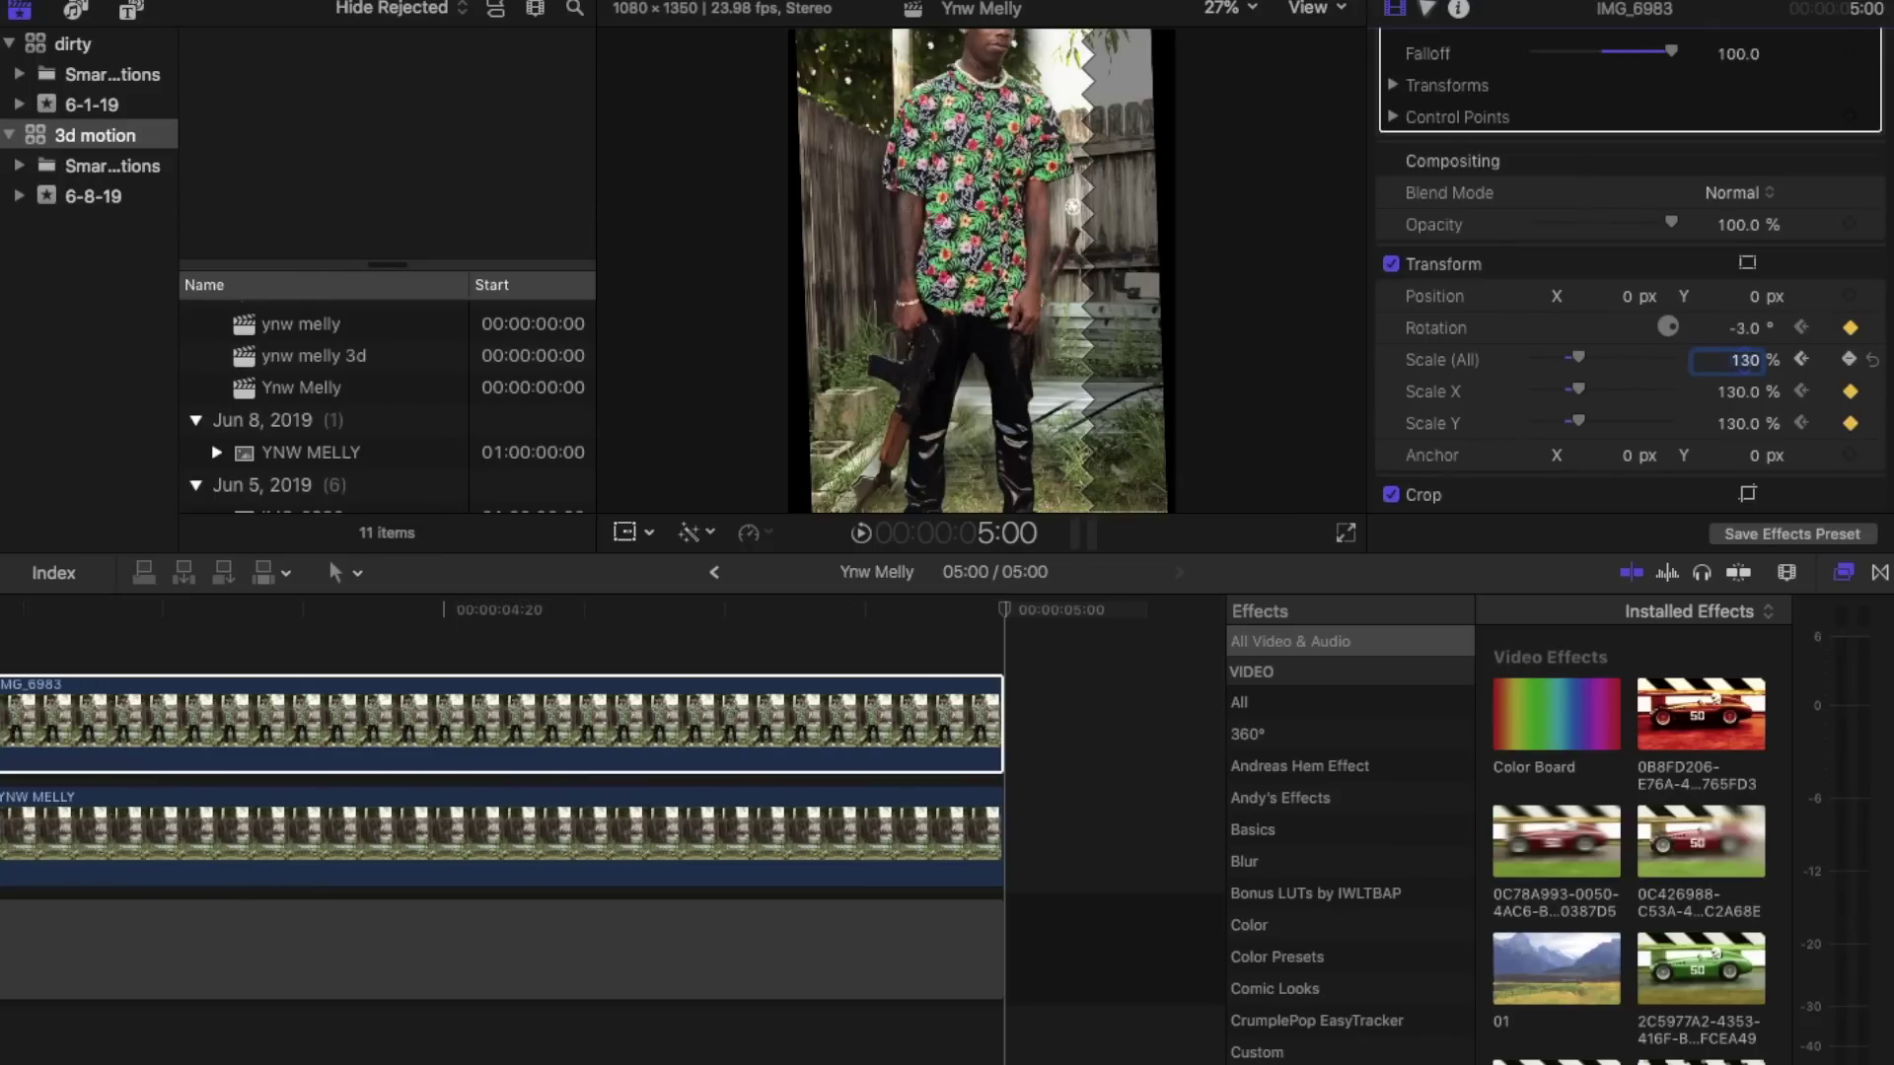
# Step: Fit the timeline in view and play back the animated subject over the background from the start
pyautogui.press('Left')
pyautogui.press('Left')
pyautogui.hotkey('shift', 'z')
pyautogui.press('super+minus')
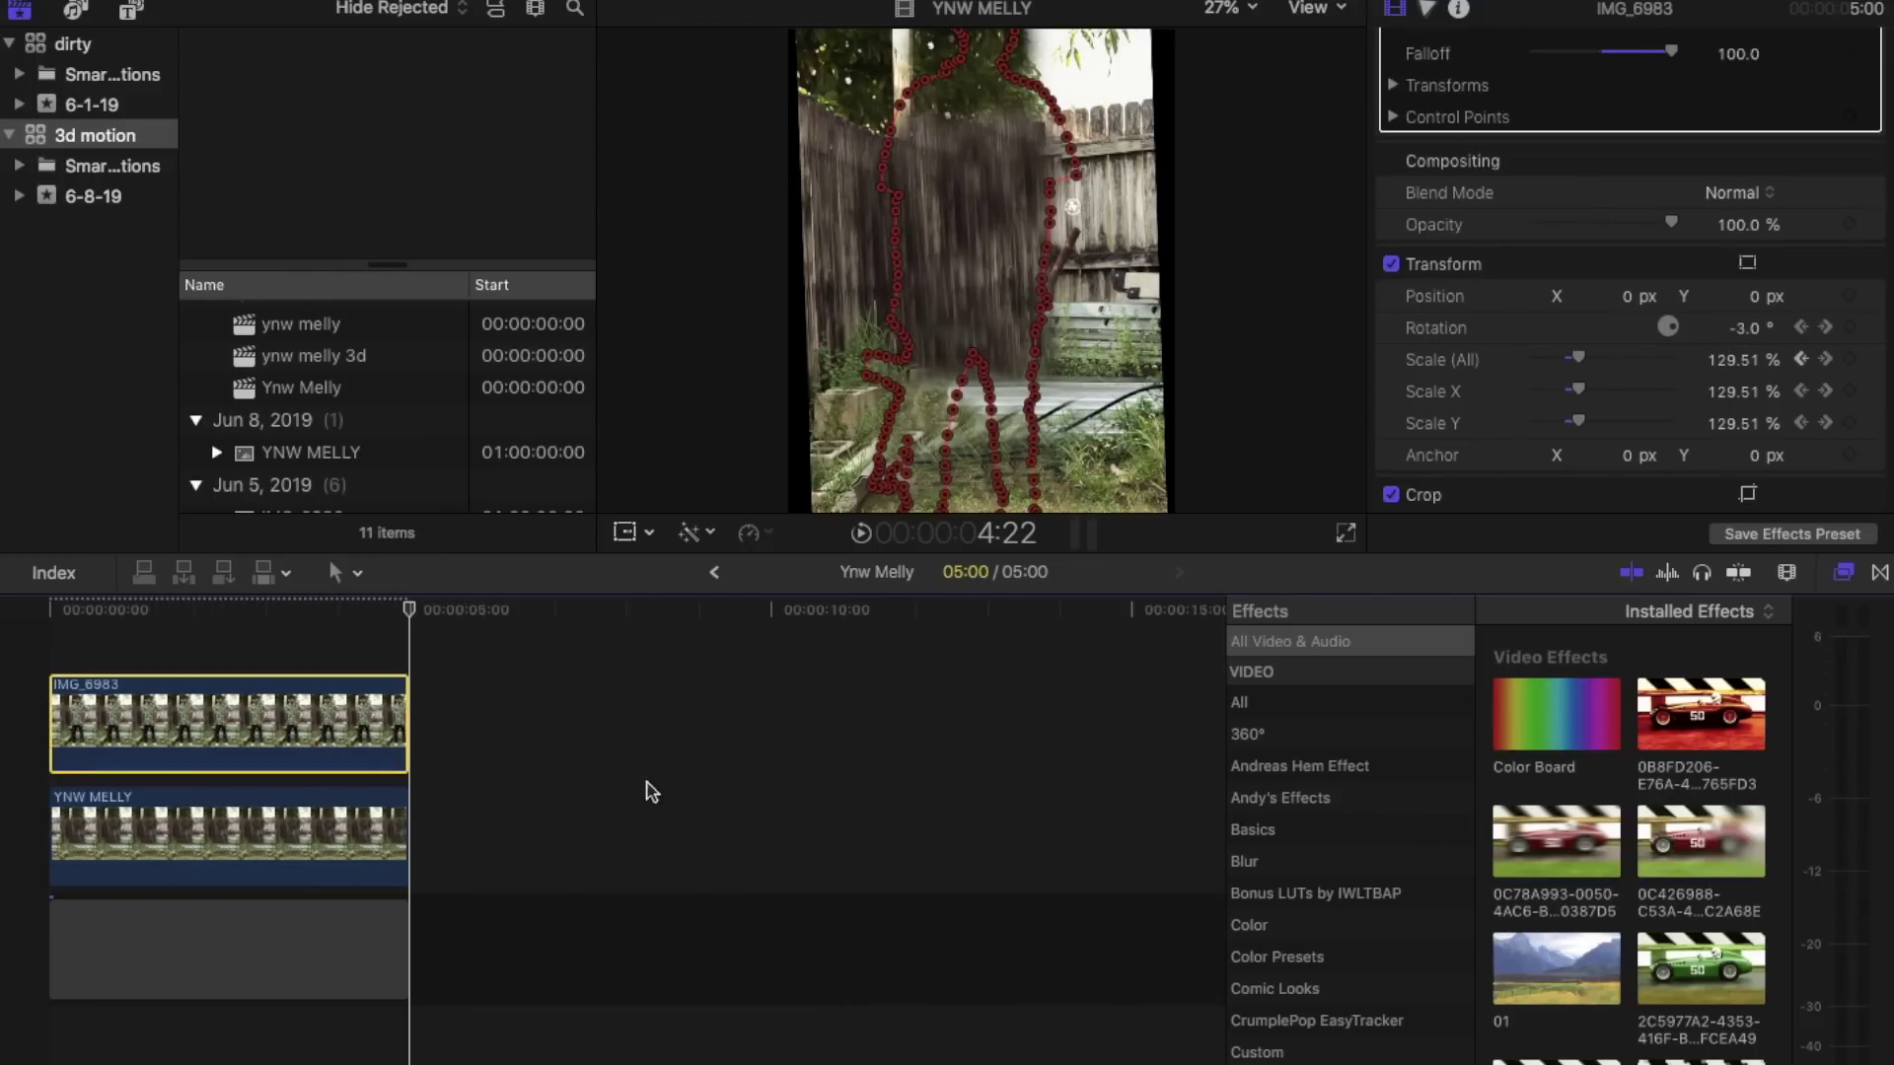
pyautogui.click(22, 646)
pyautogui.press('space')
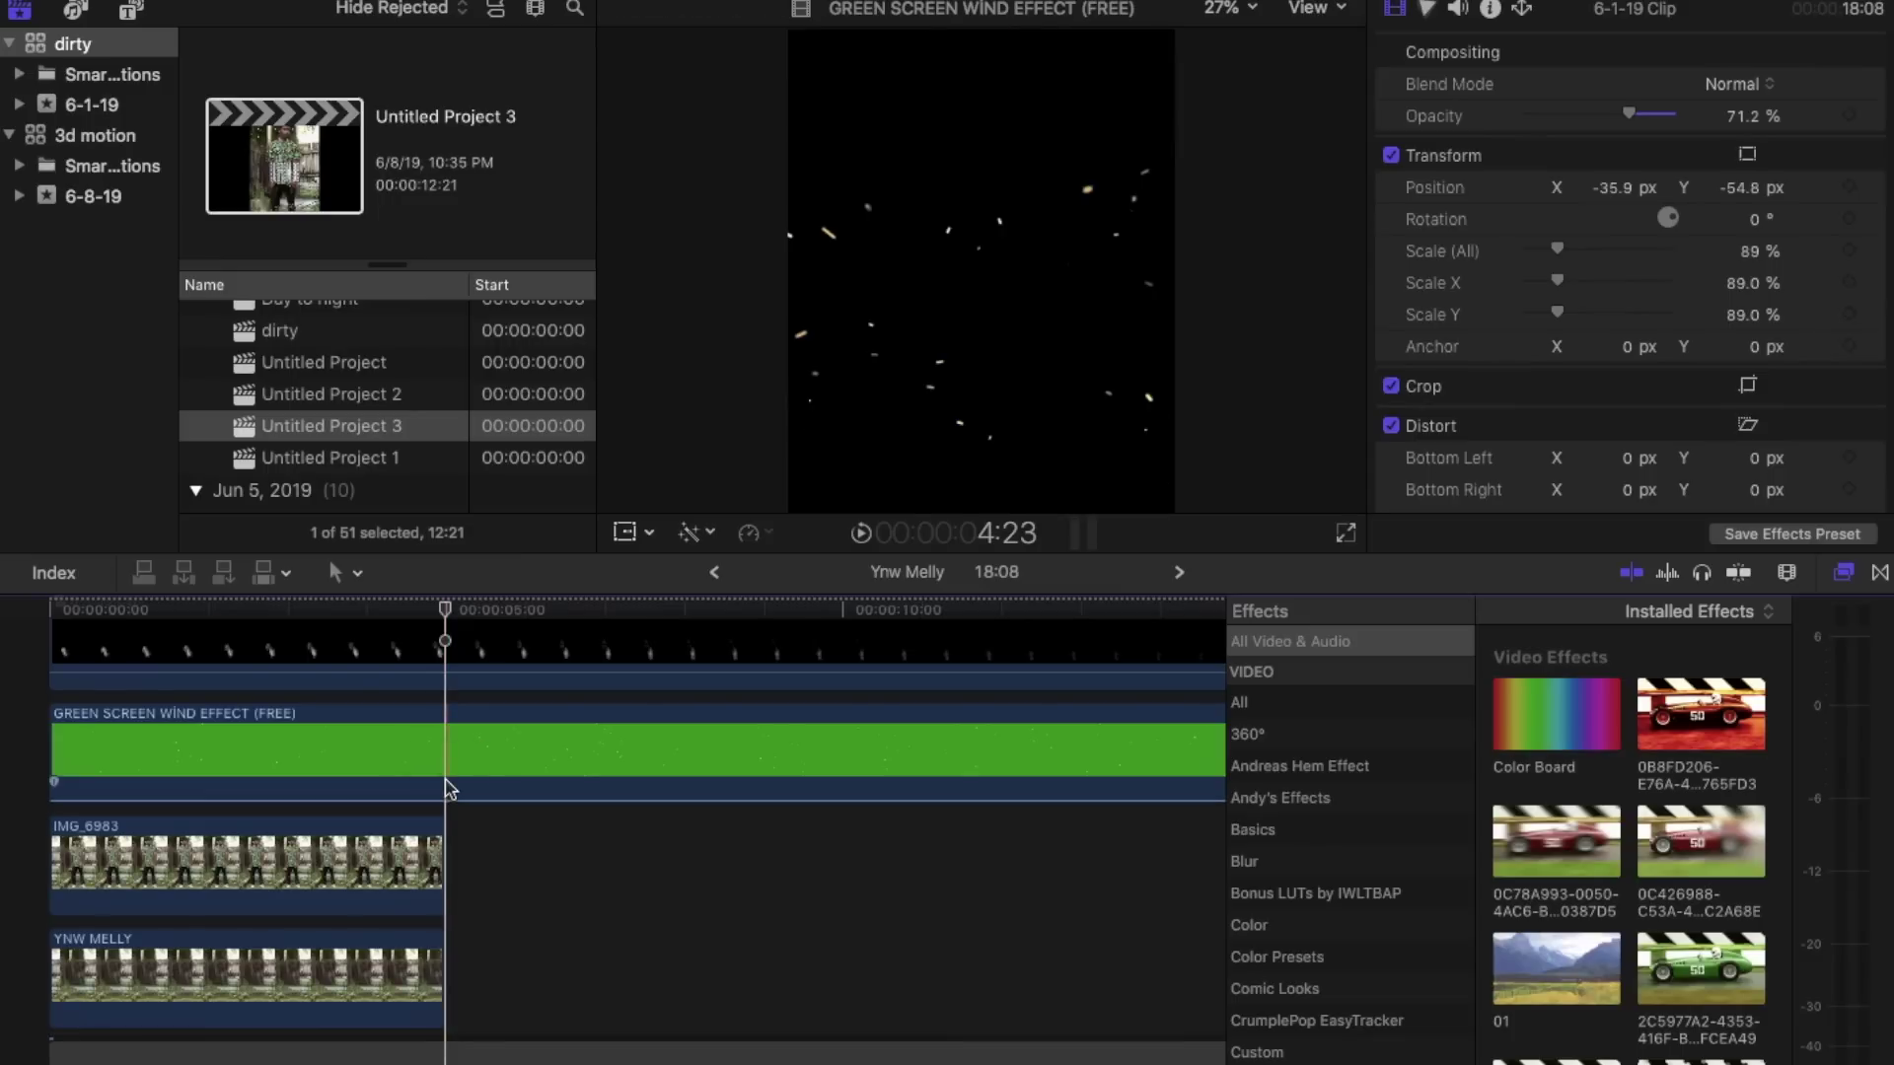
# Step: Cut the green screen wind effect clip and the 6-1-19 Clip at 4:23 and delete the portions after the cut
pyautogui.click(447, 789)
pyautogui.press('super+b')
pyautogui.click(448, 658)
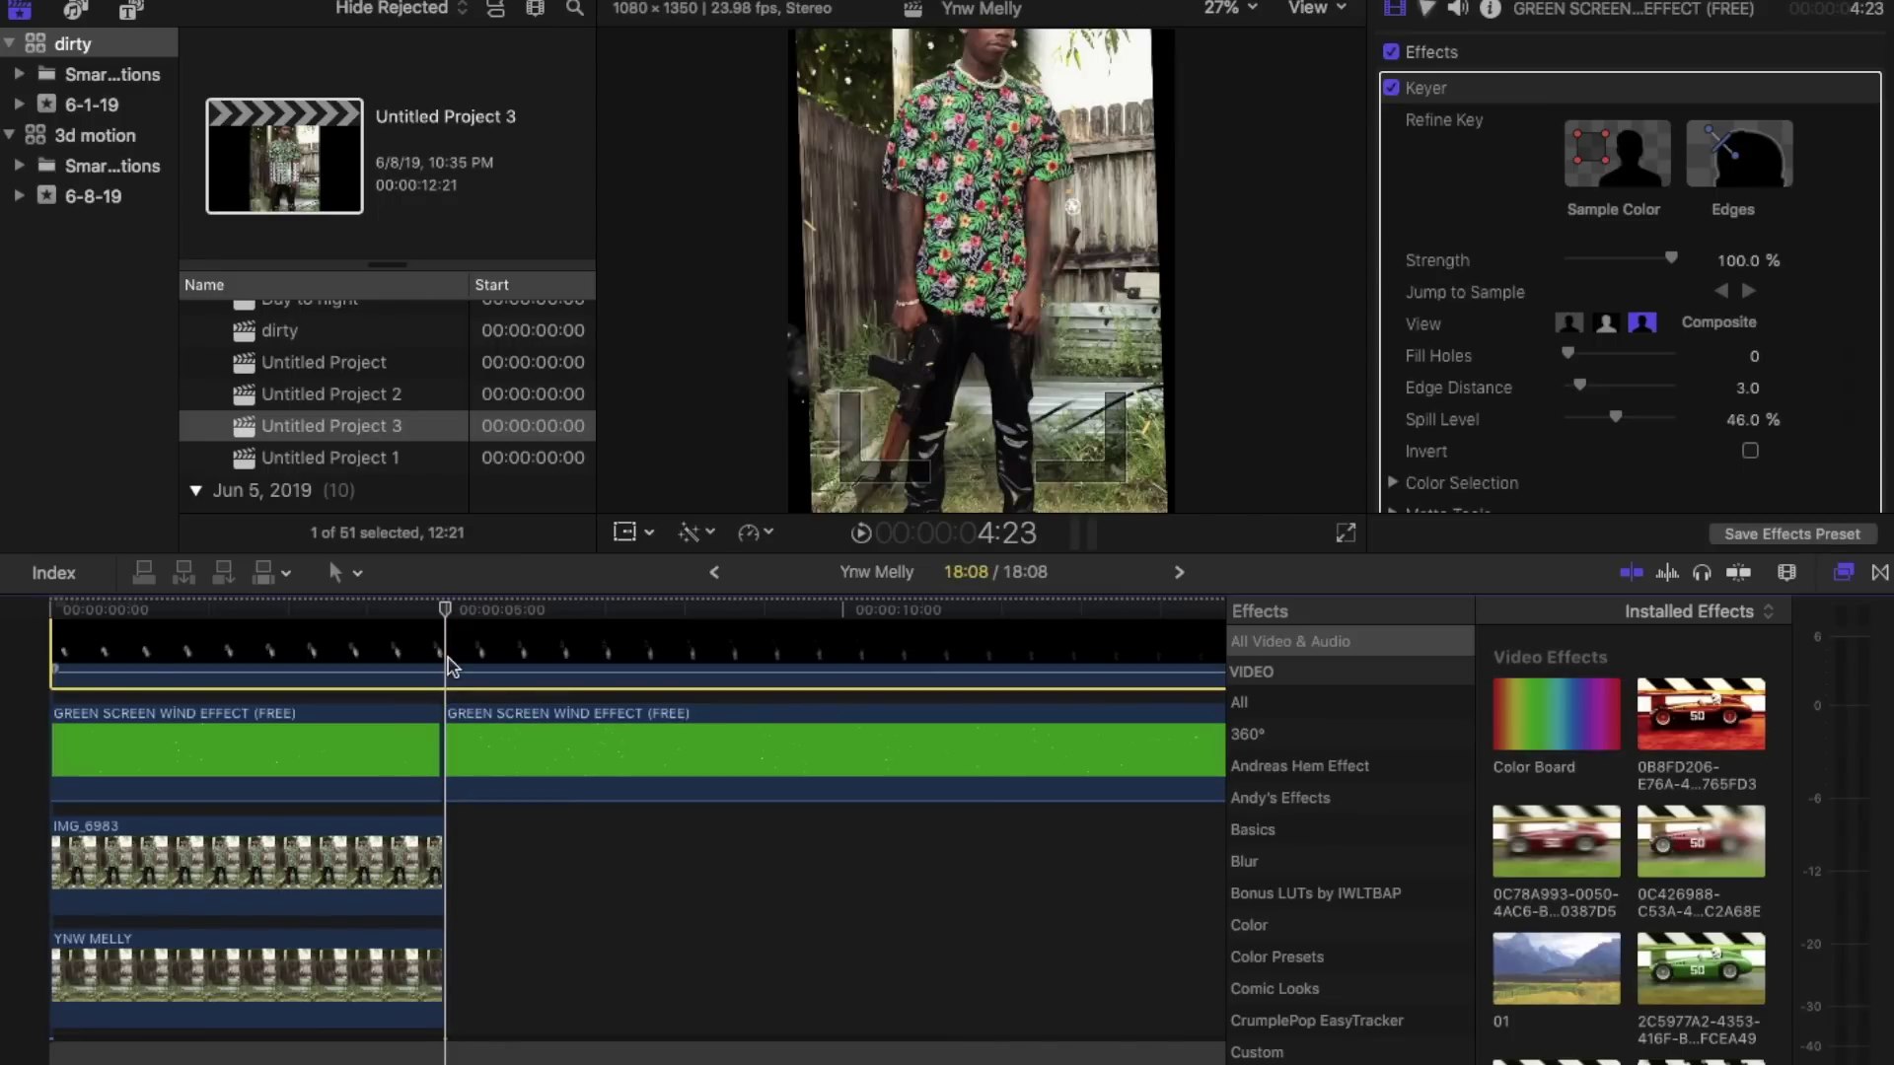
pyautogui.press('super+b')
pyautogui.moveTo(580, 880); pyautogui.dragTo(575, 652)
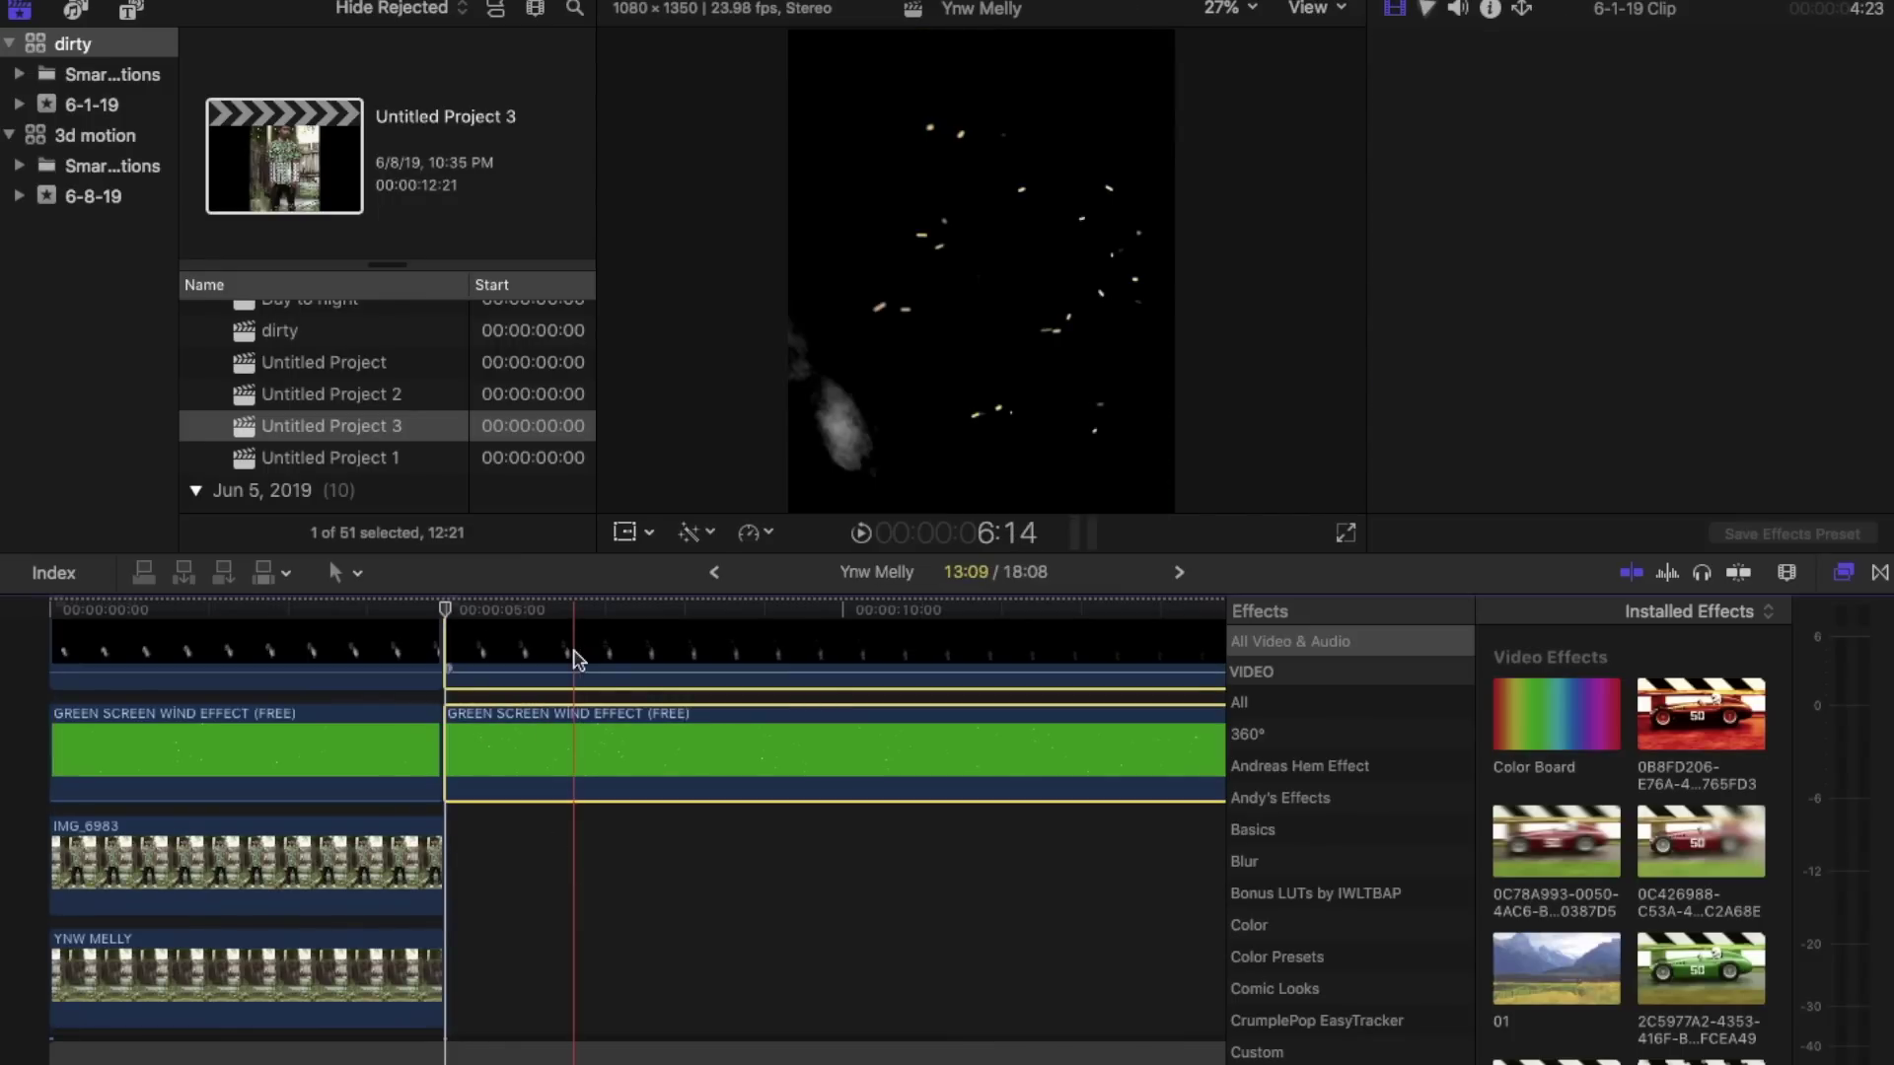
pyautogui.press('Delete')
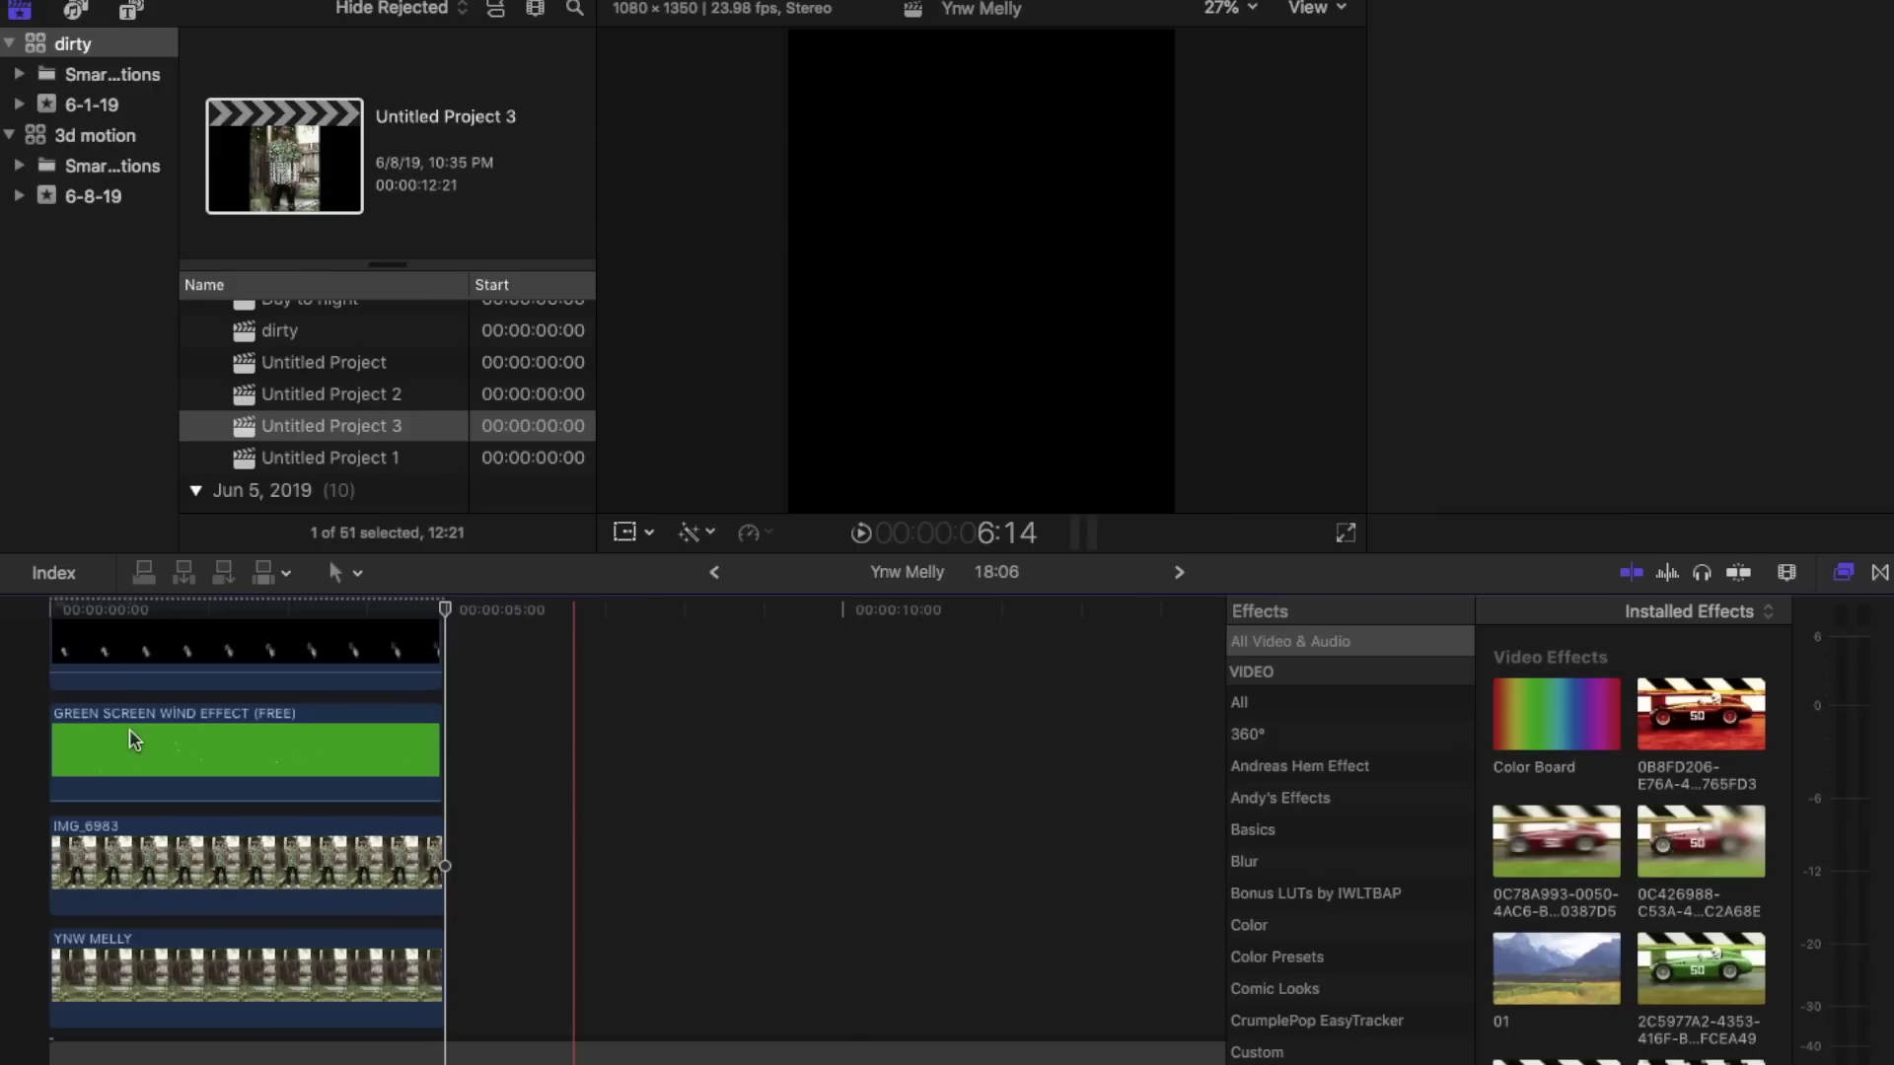
# Step: Place the green screen wind effect clip between the IMG_6983 and YNW MELLY layers and play back the result
pyautogui.click(71, 650)
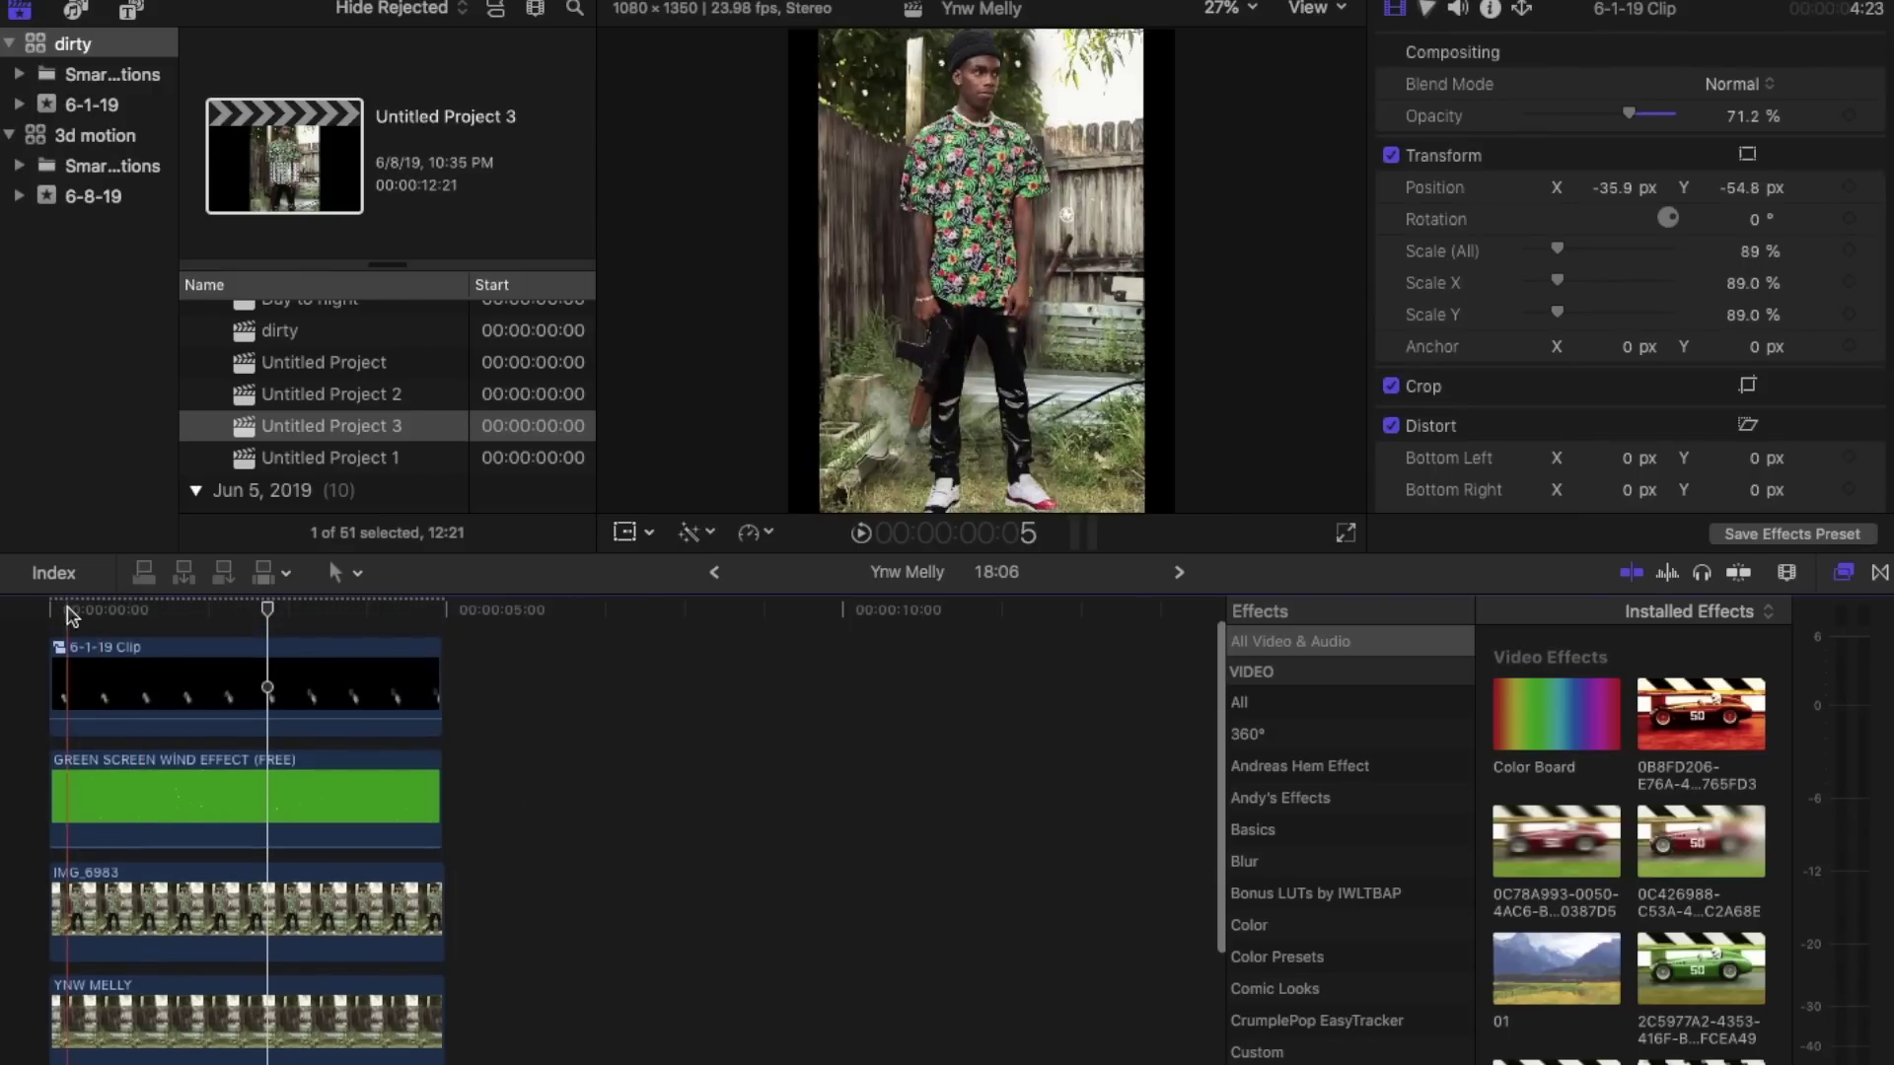
pyautogui.moveTo(94, 799); pyautogui.dragTo(87, 962)
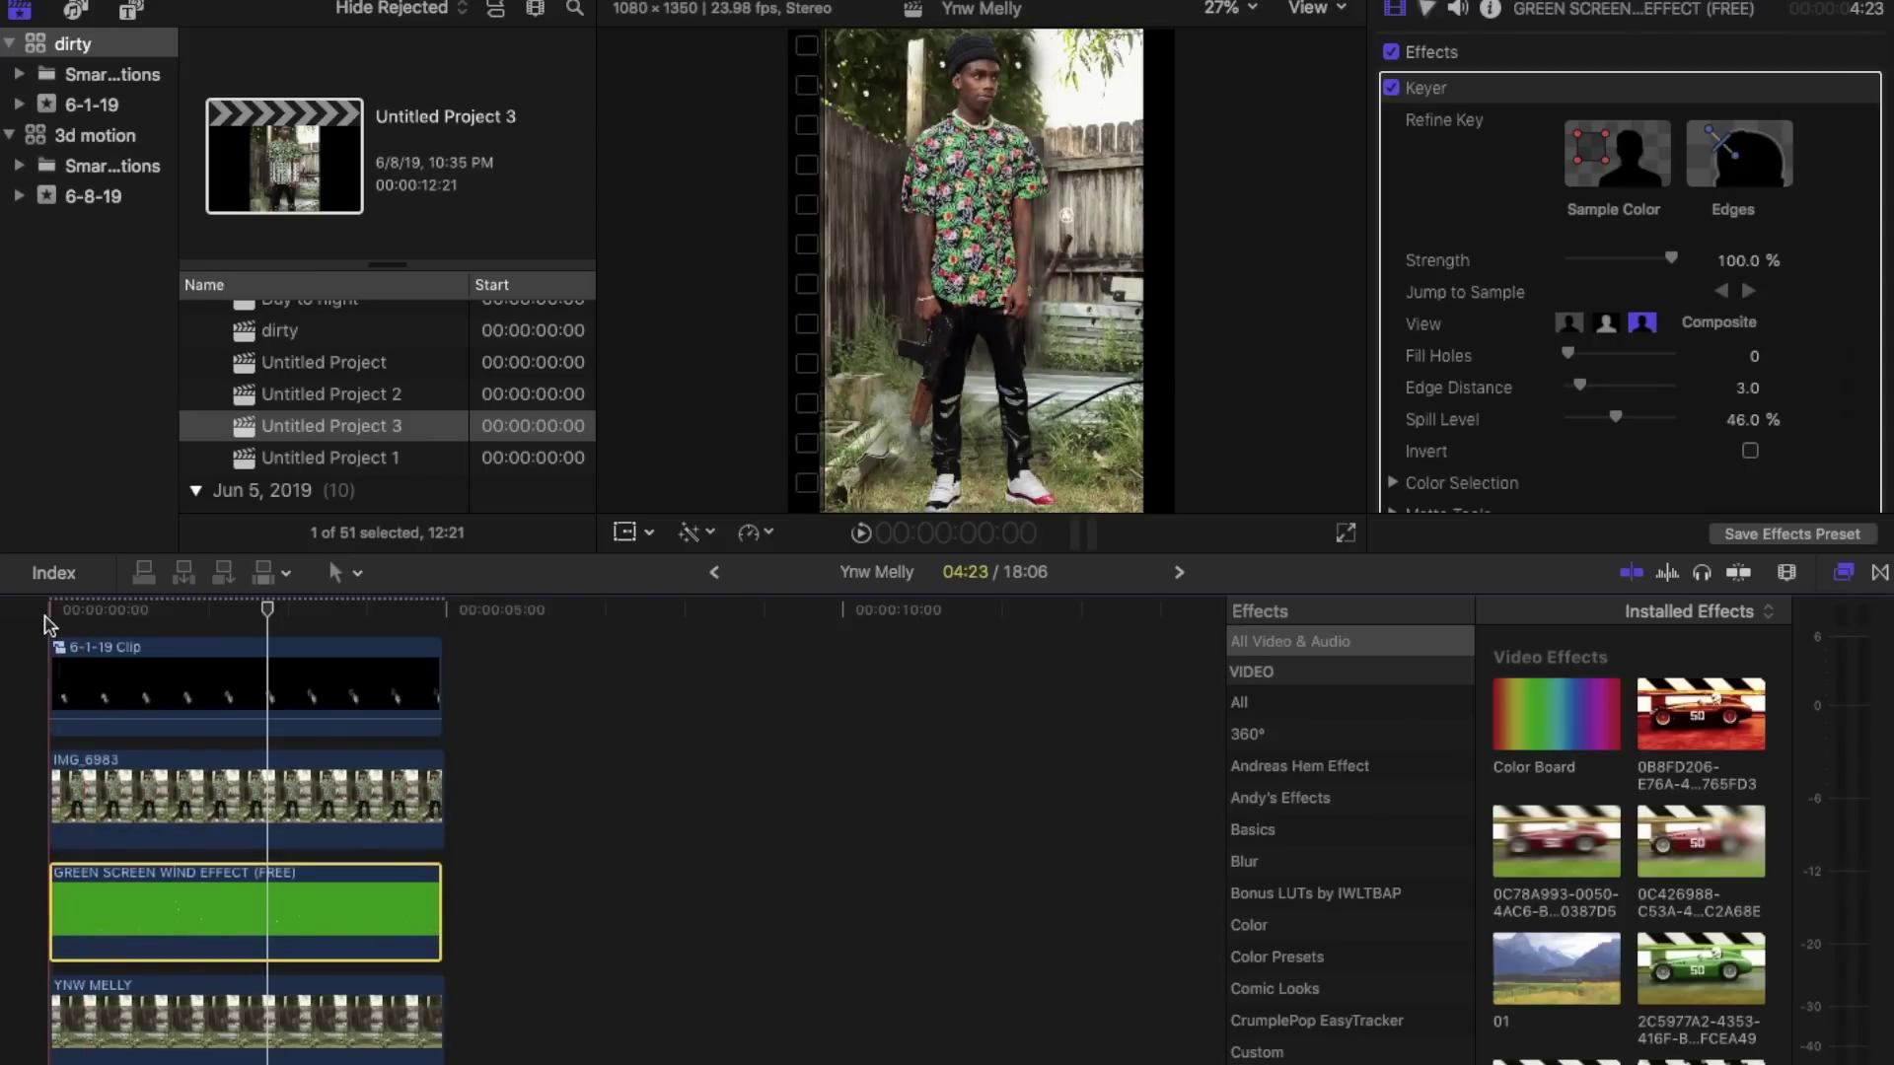
pyautogui.press('space')
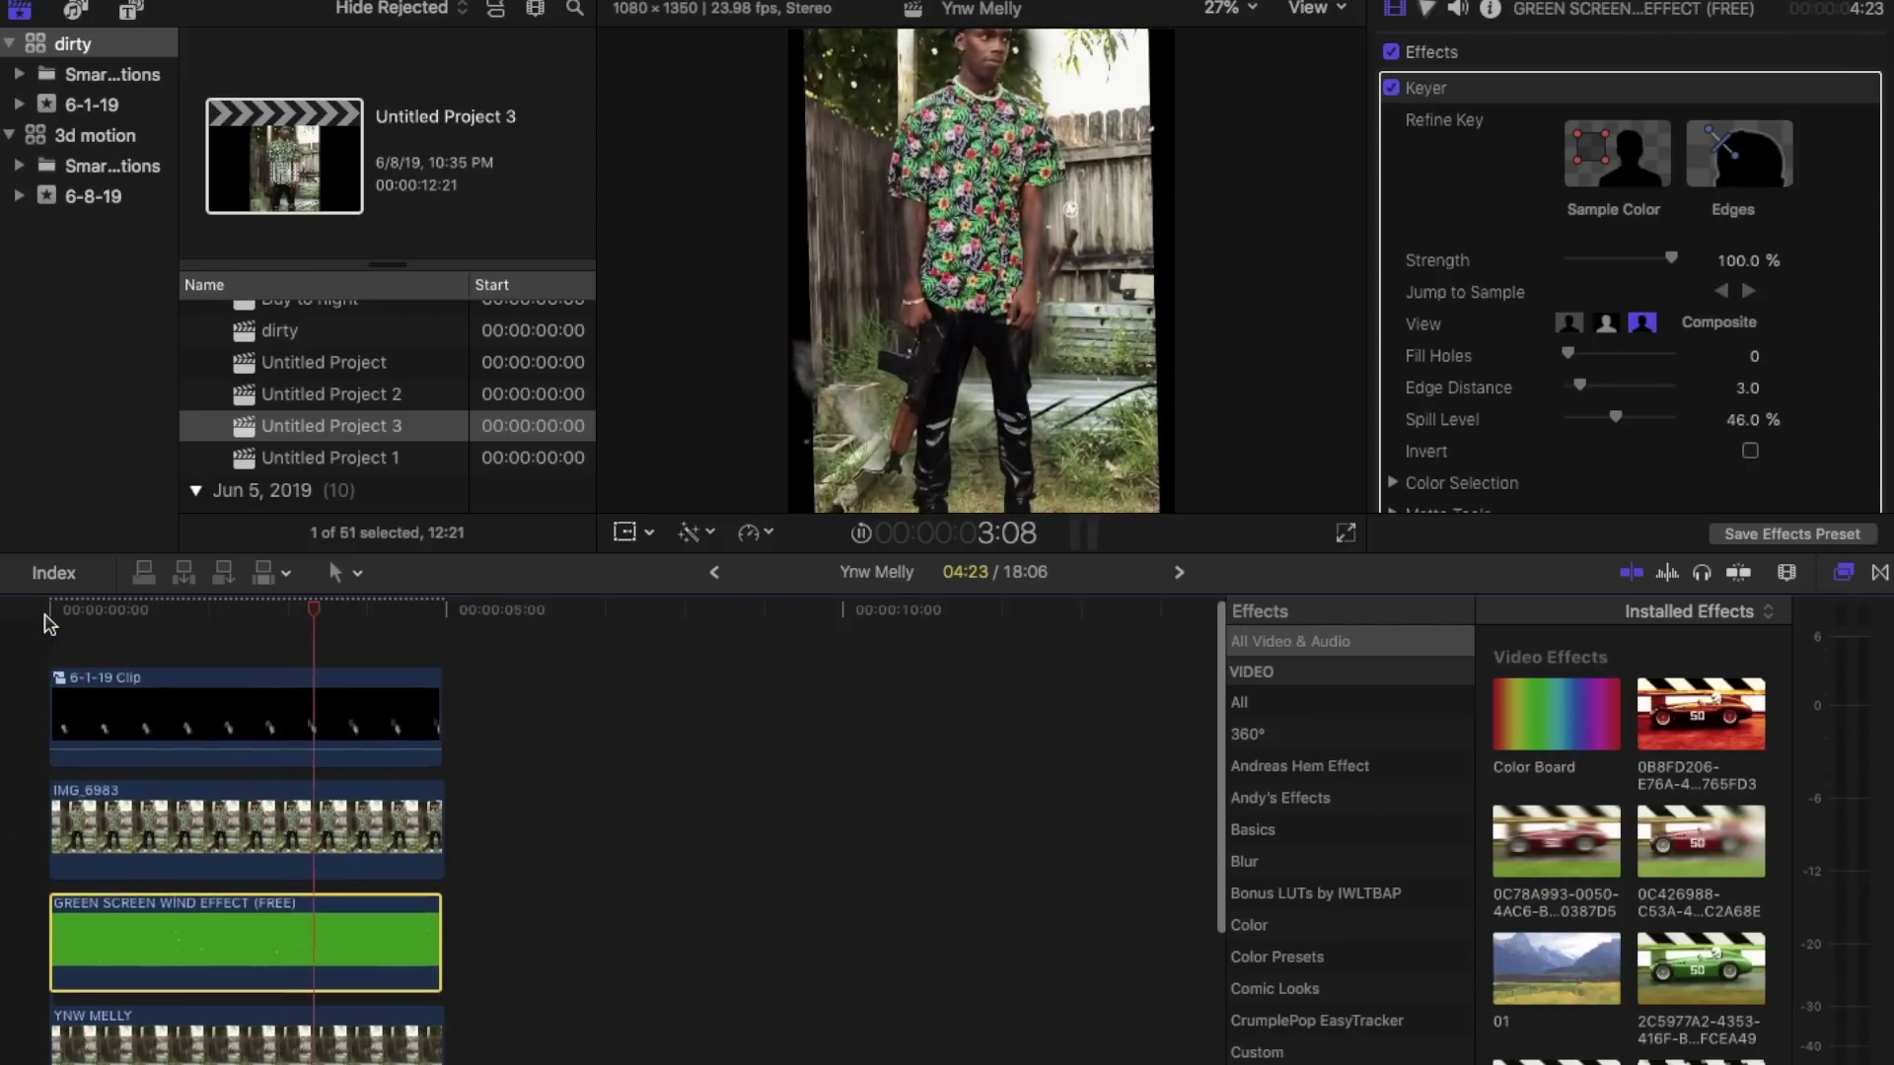
pyautogui.press('space')
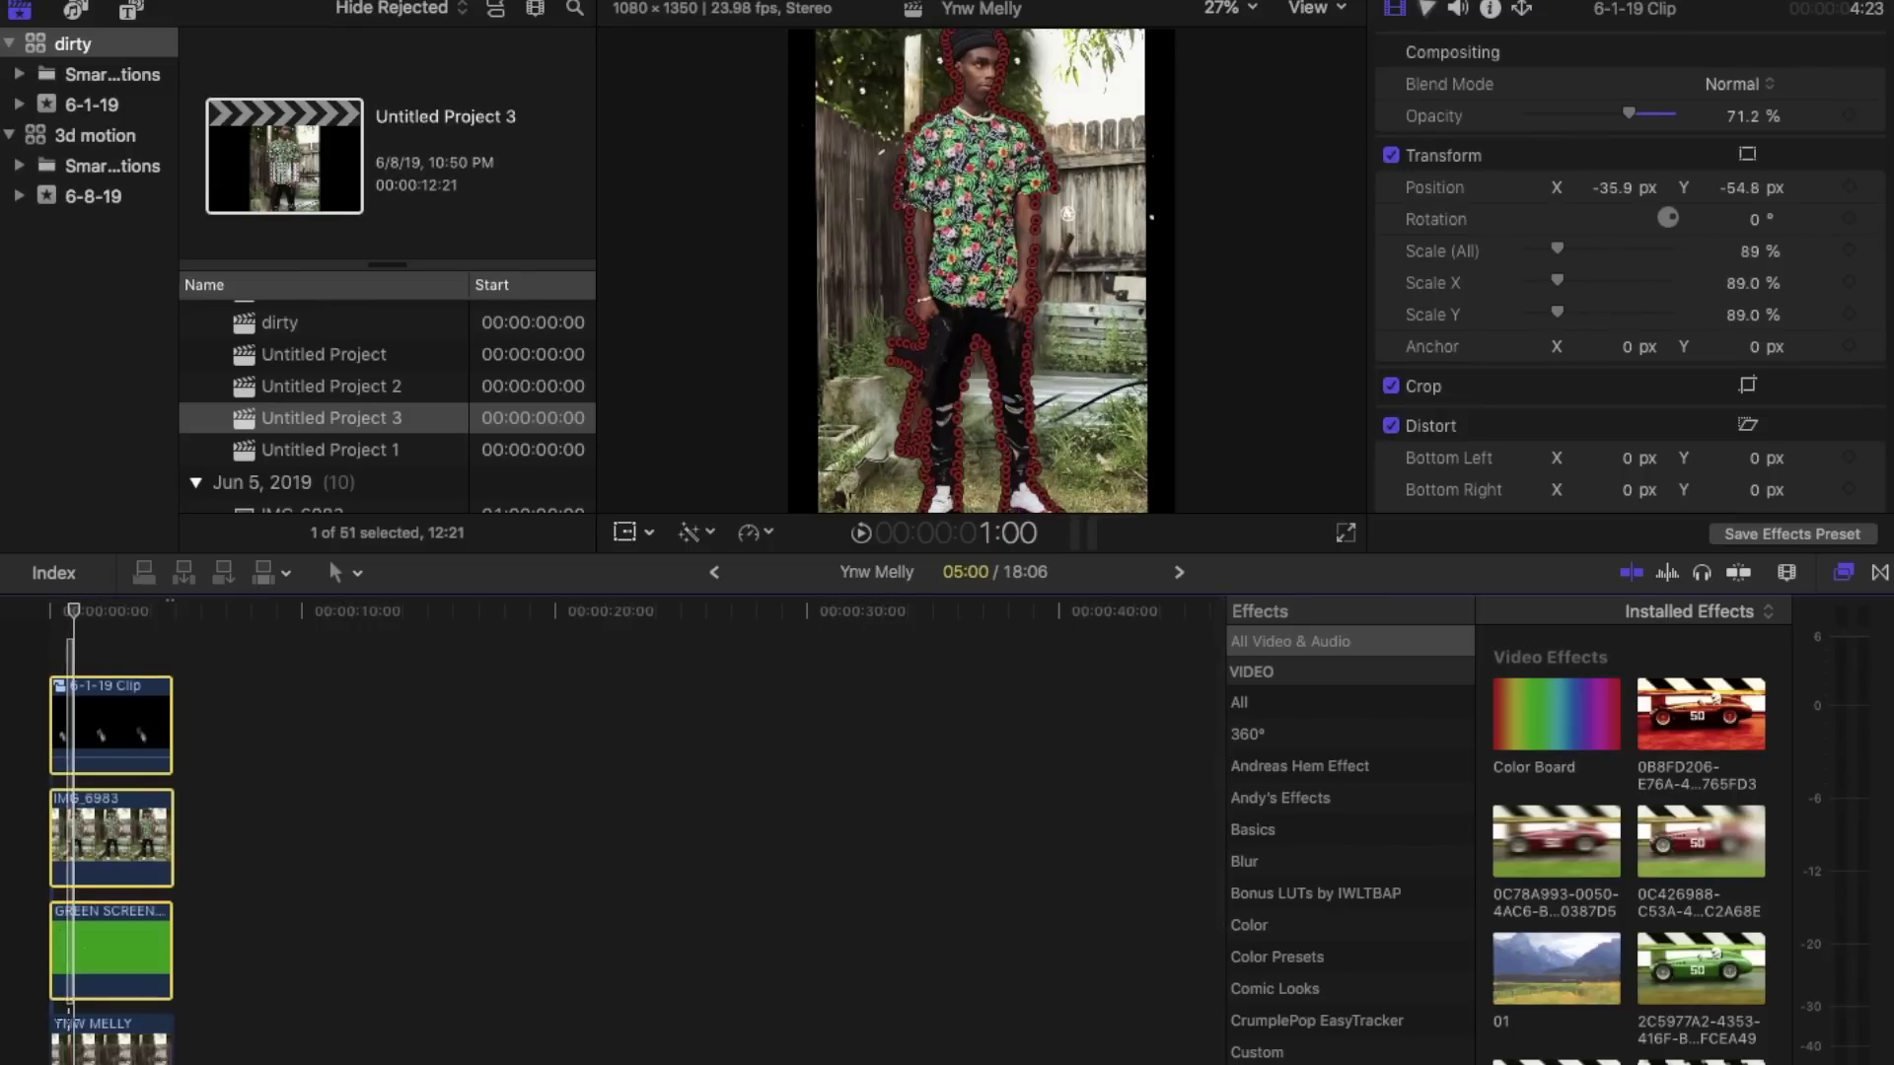
# Step: Combine the four stacked clips into a new compound clip with the default name
pyautogui.press('space')
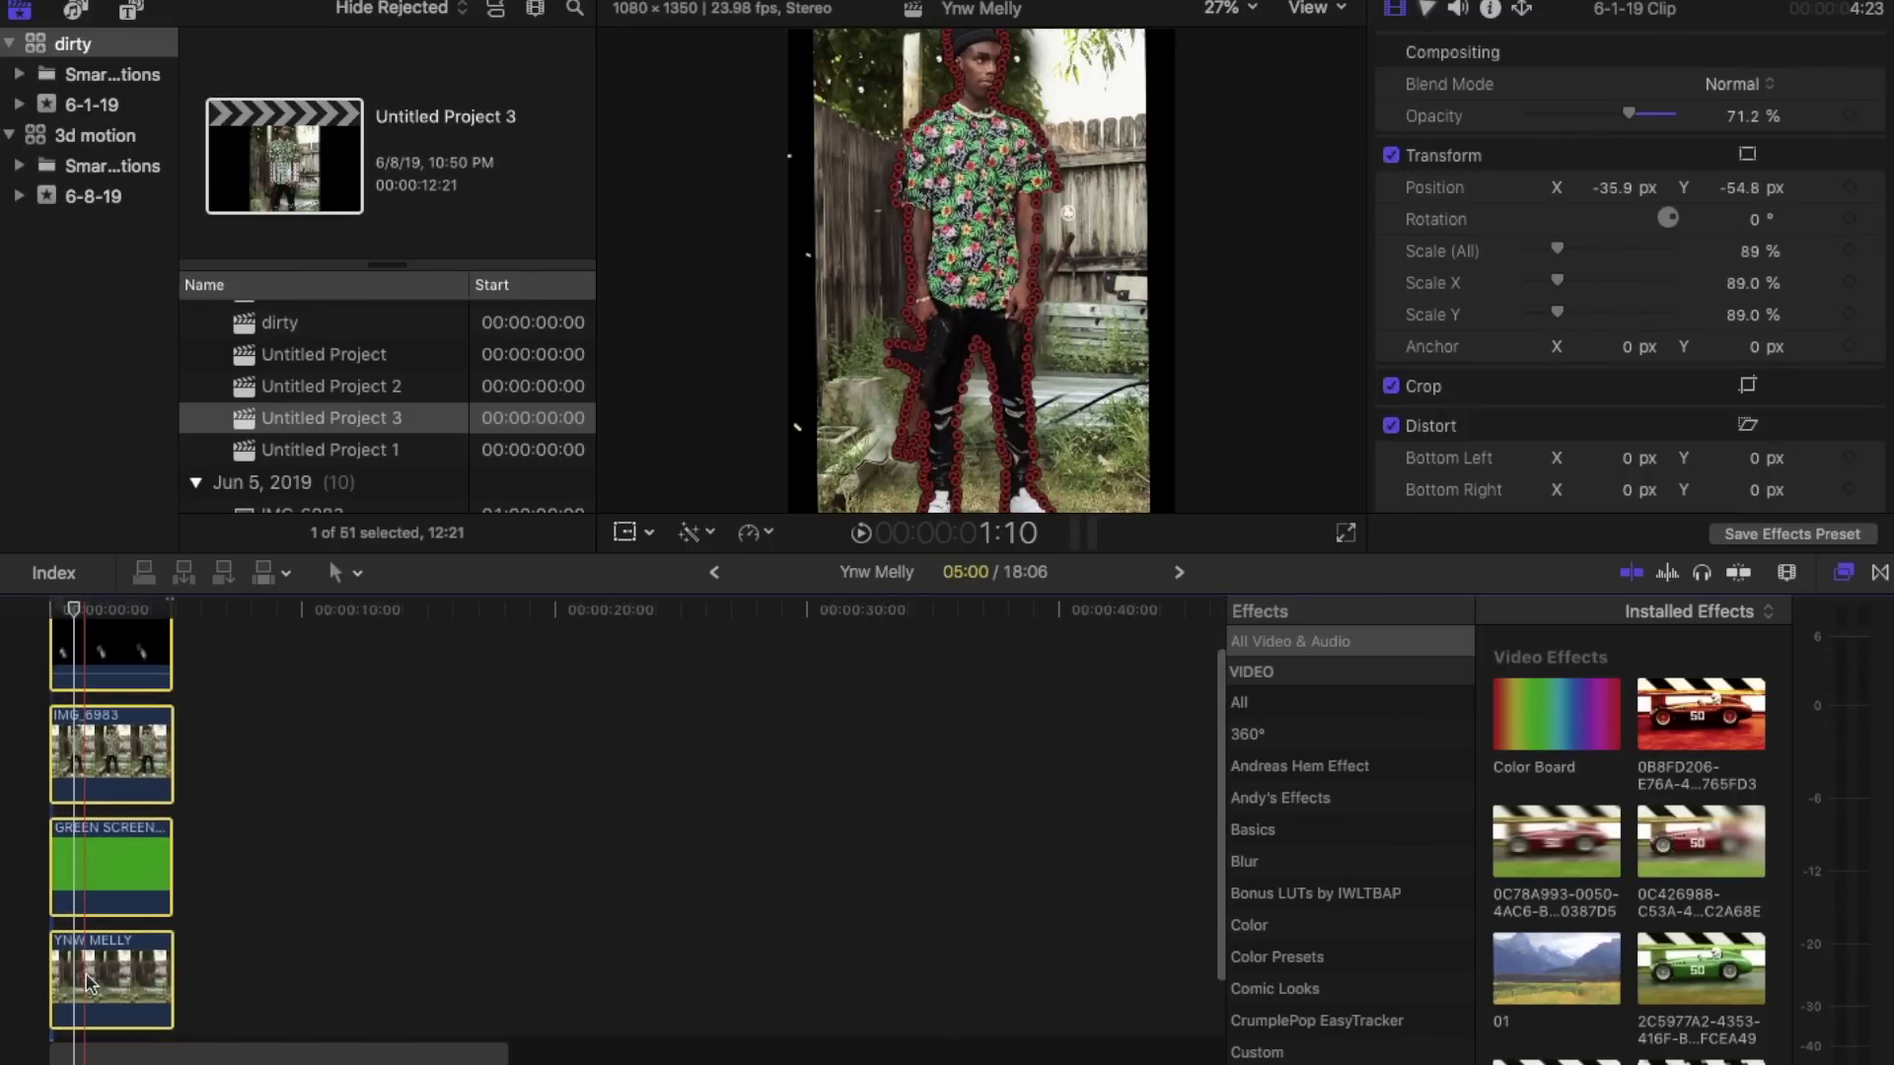
pyautogui.rightClick(89, 982)
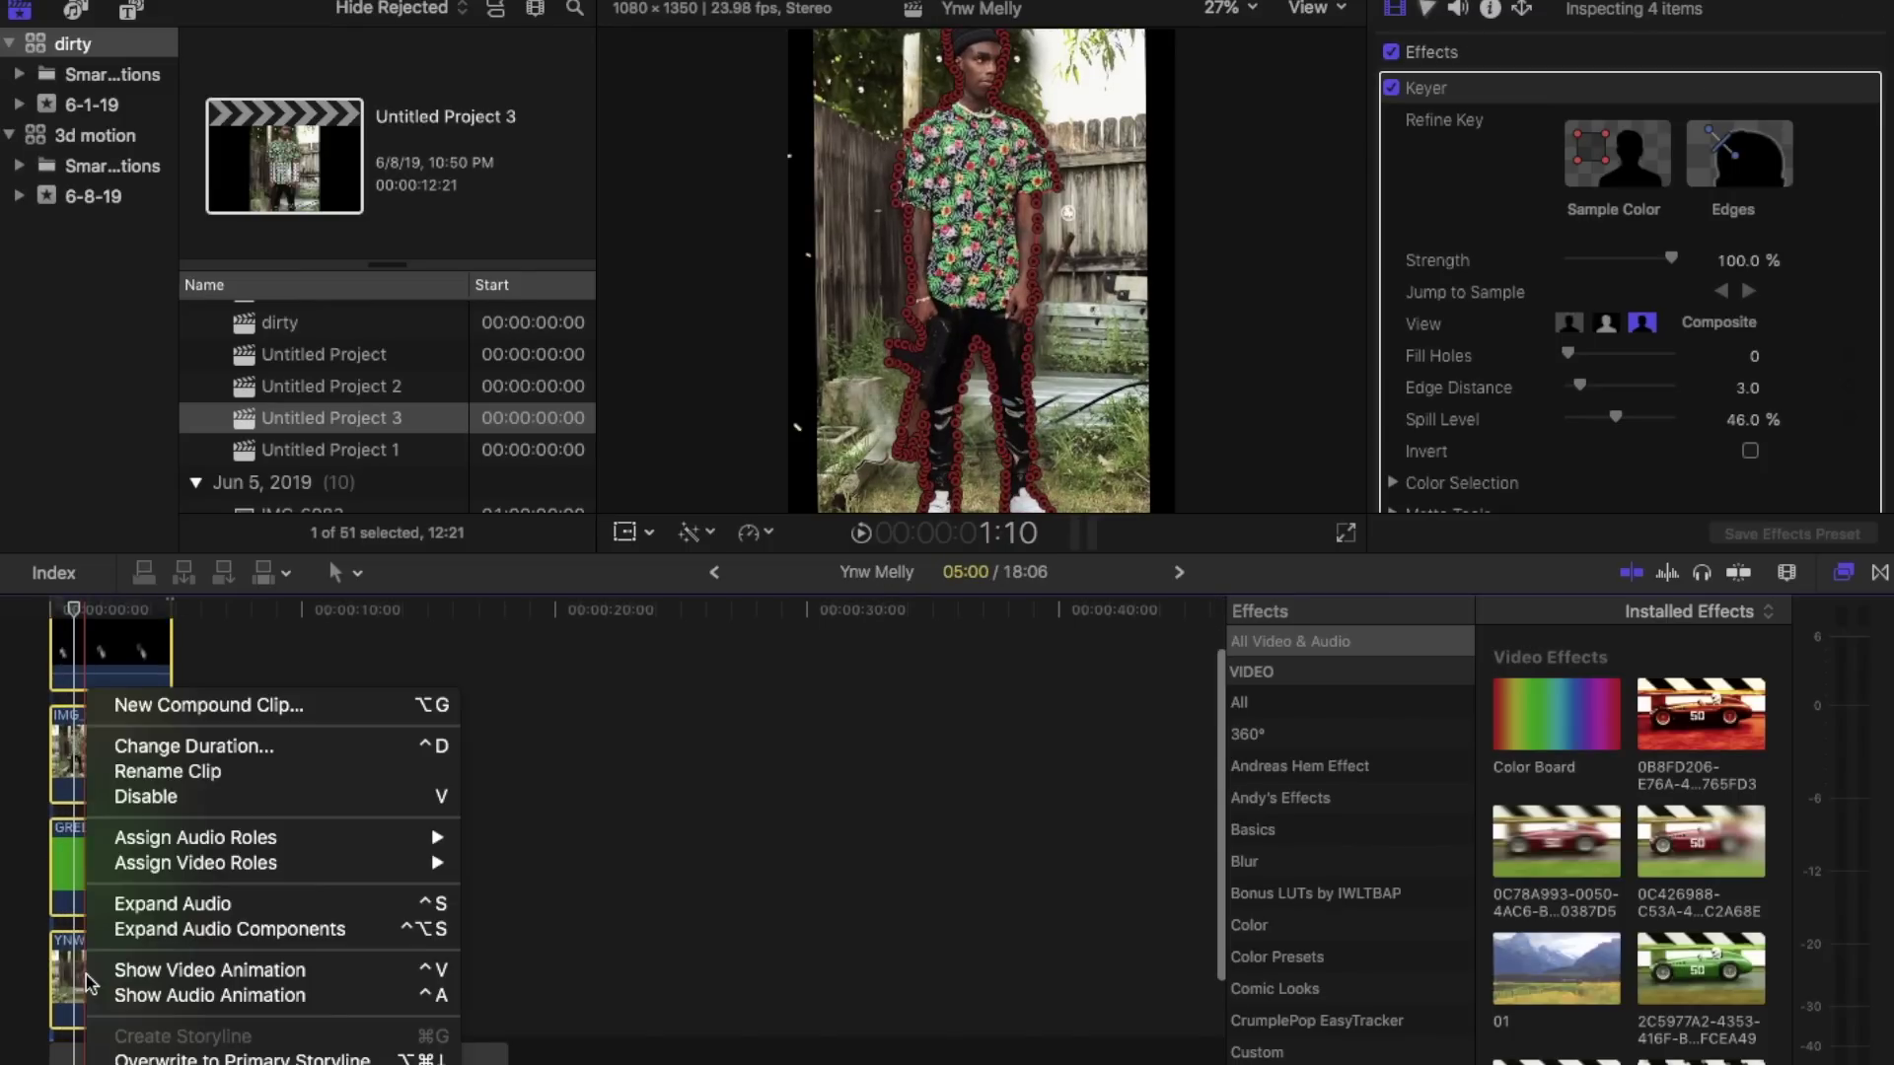
pyautogui.click(225, 713)
pyautogui.press('Return')
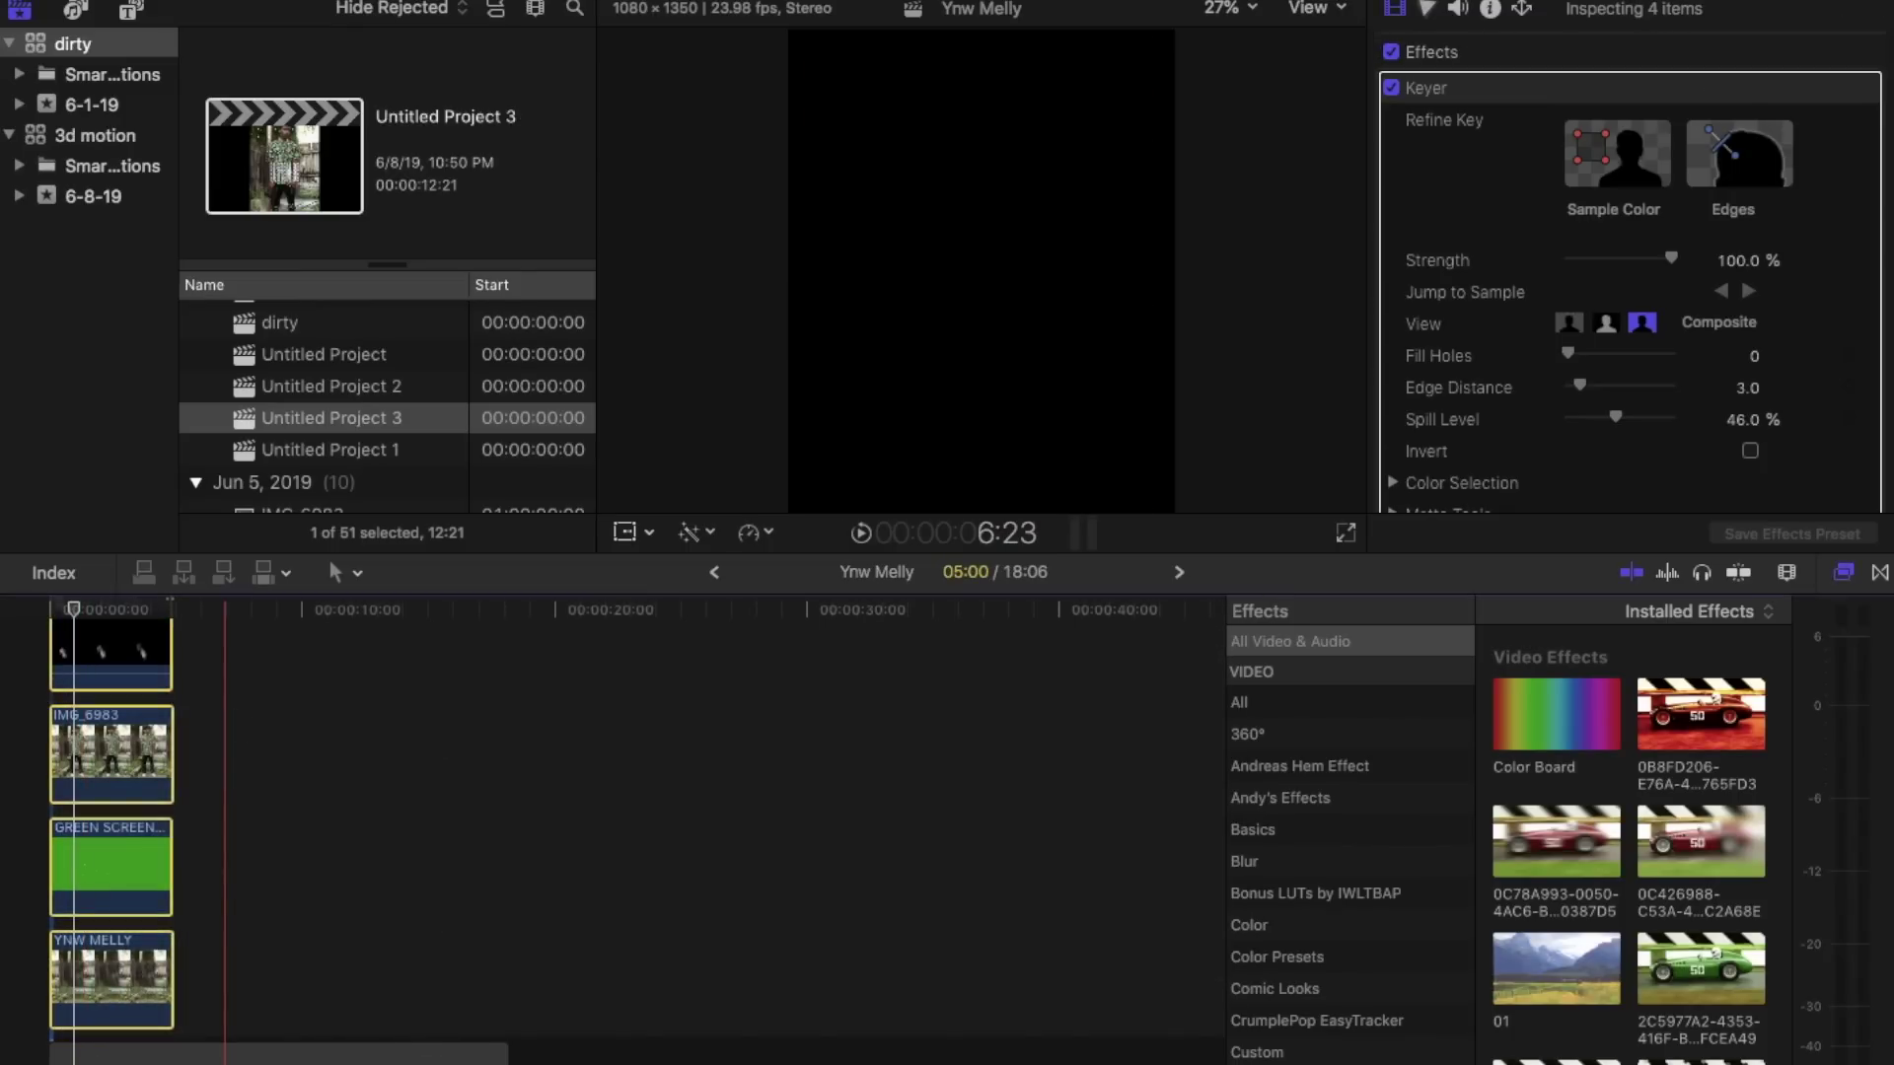
pyautogui.click(22, 837)
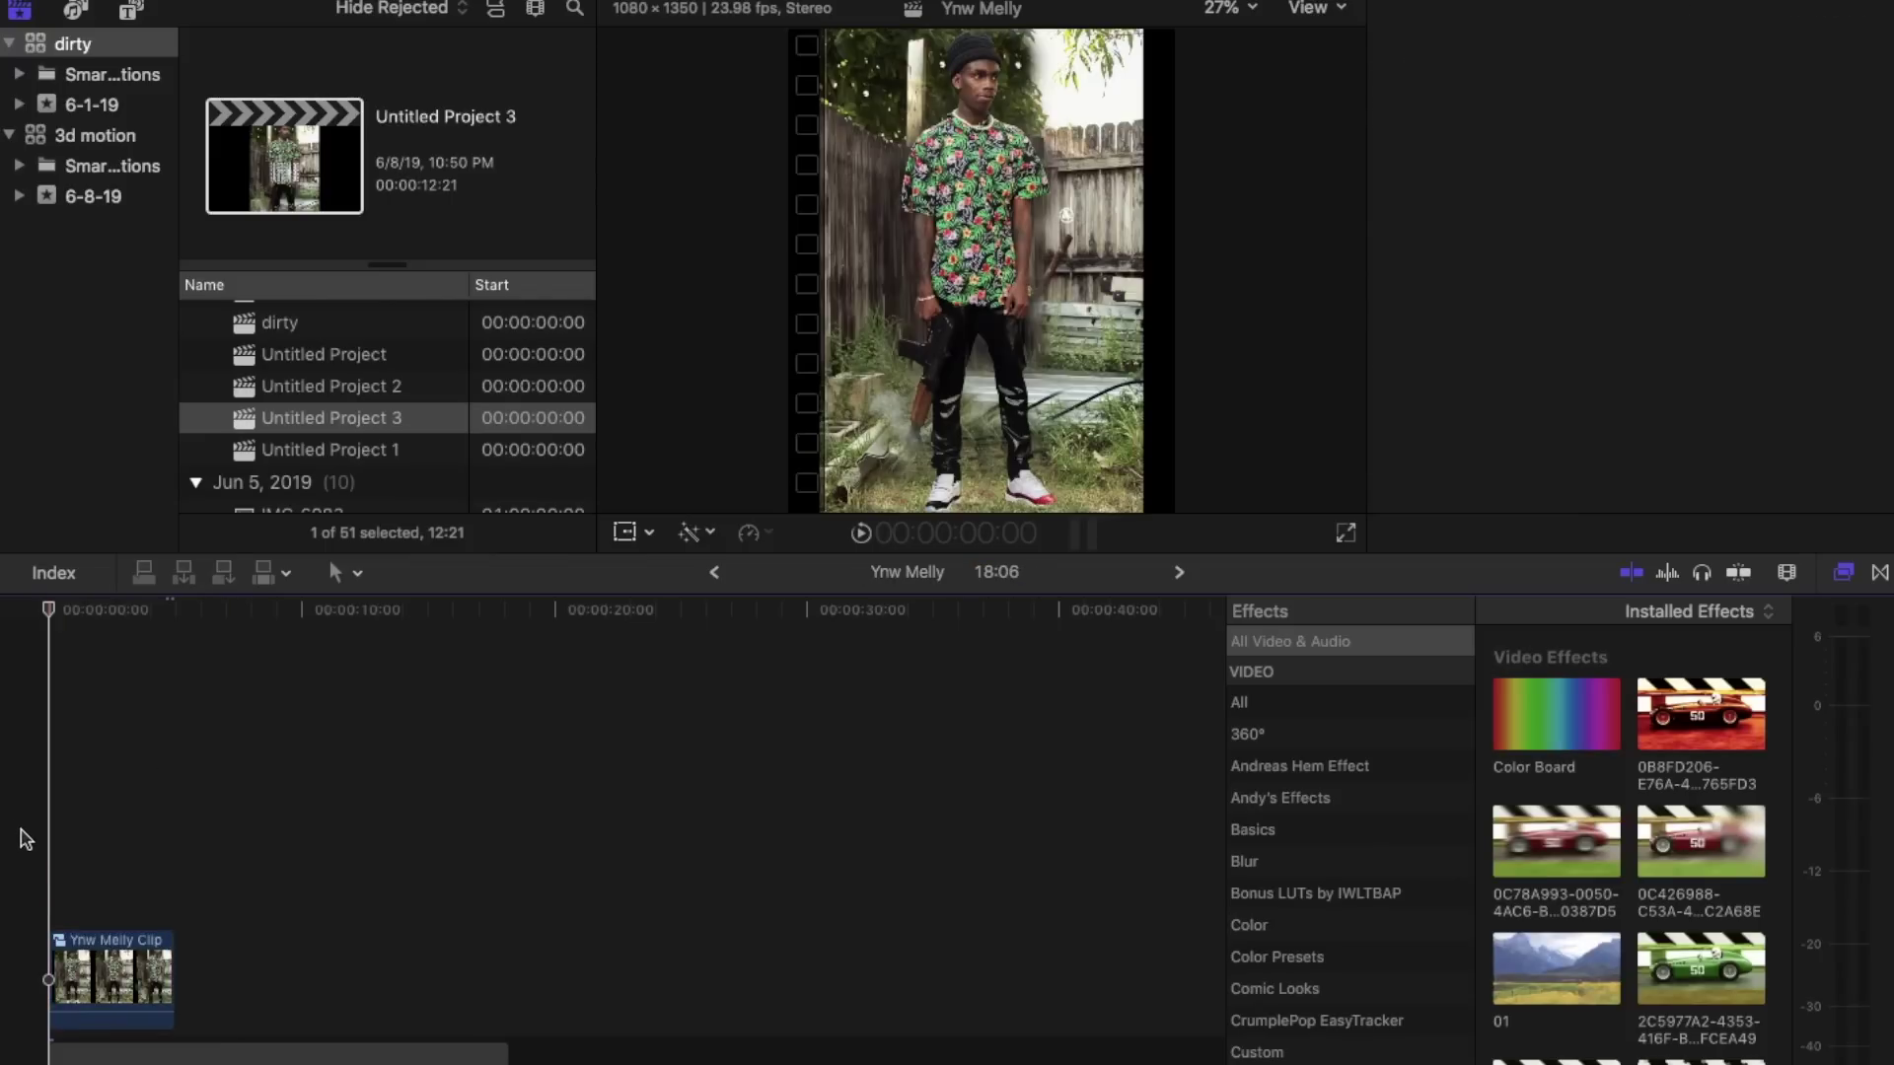
# Step: Set the compound clip's Scale (All) to 123% and play it back
pyautogui.click(89, 975)
pyautogui.moveTo(1571, 256); pyautogui.dragTo(1574, 258)
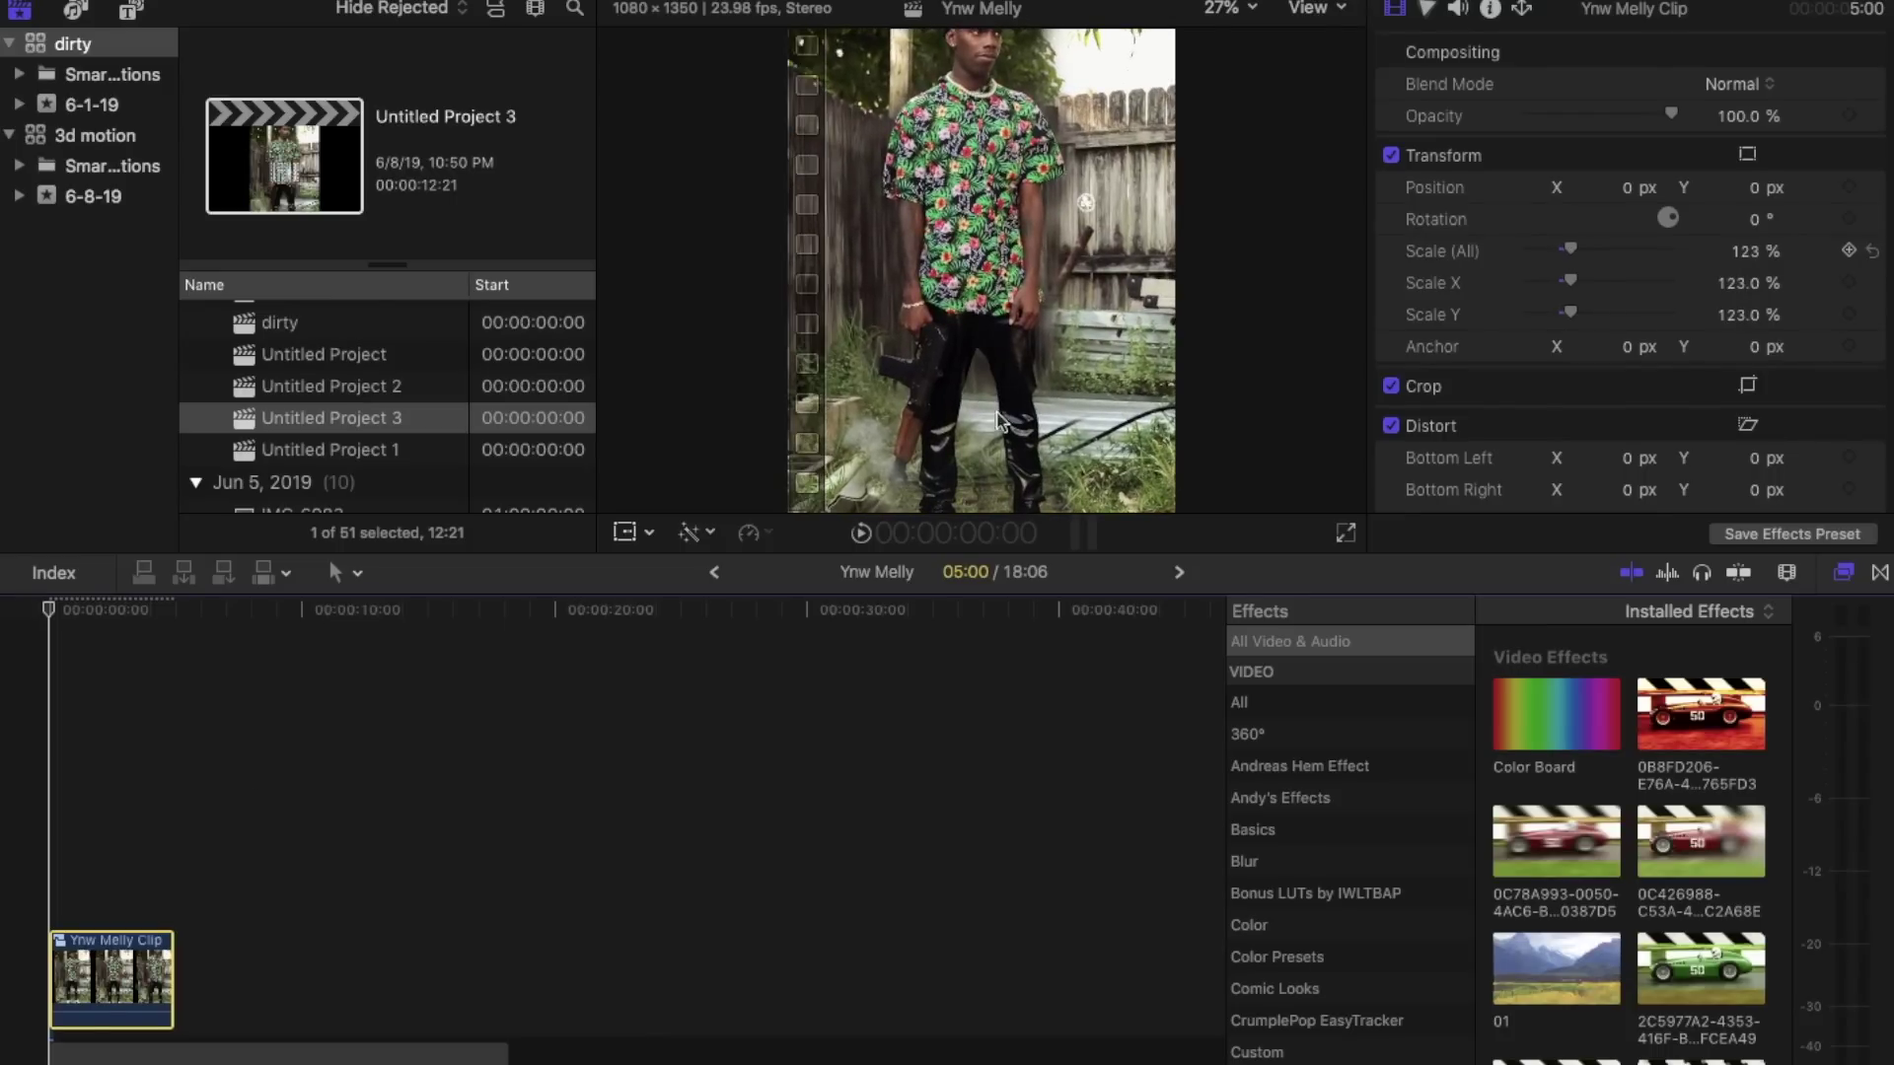
pyautogui.press('space')
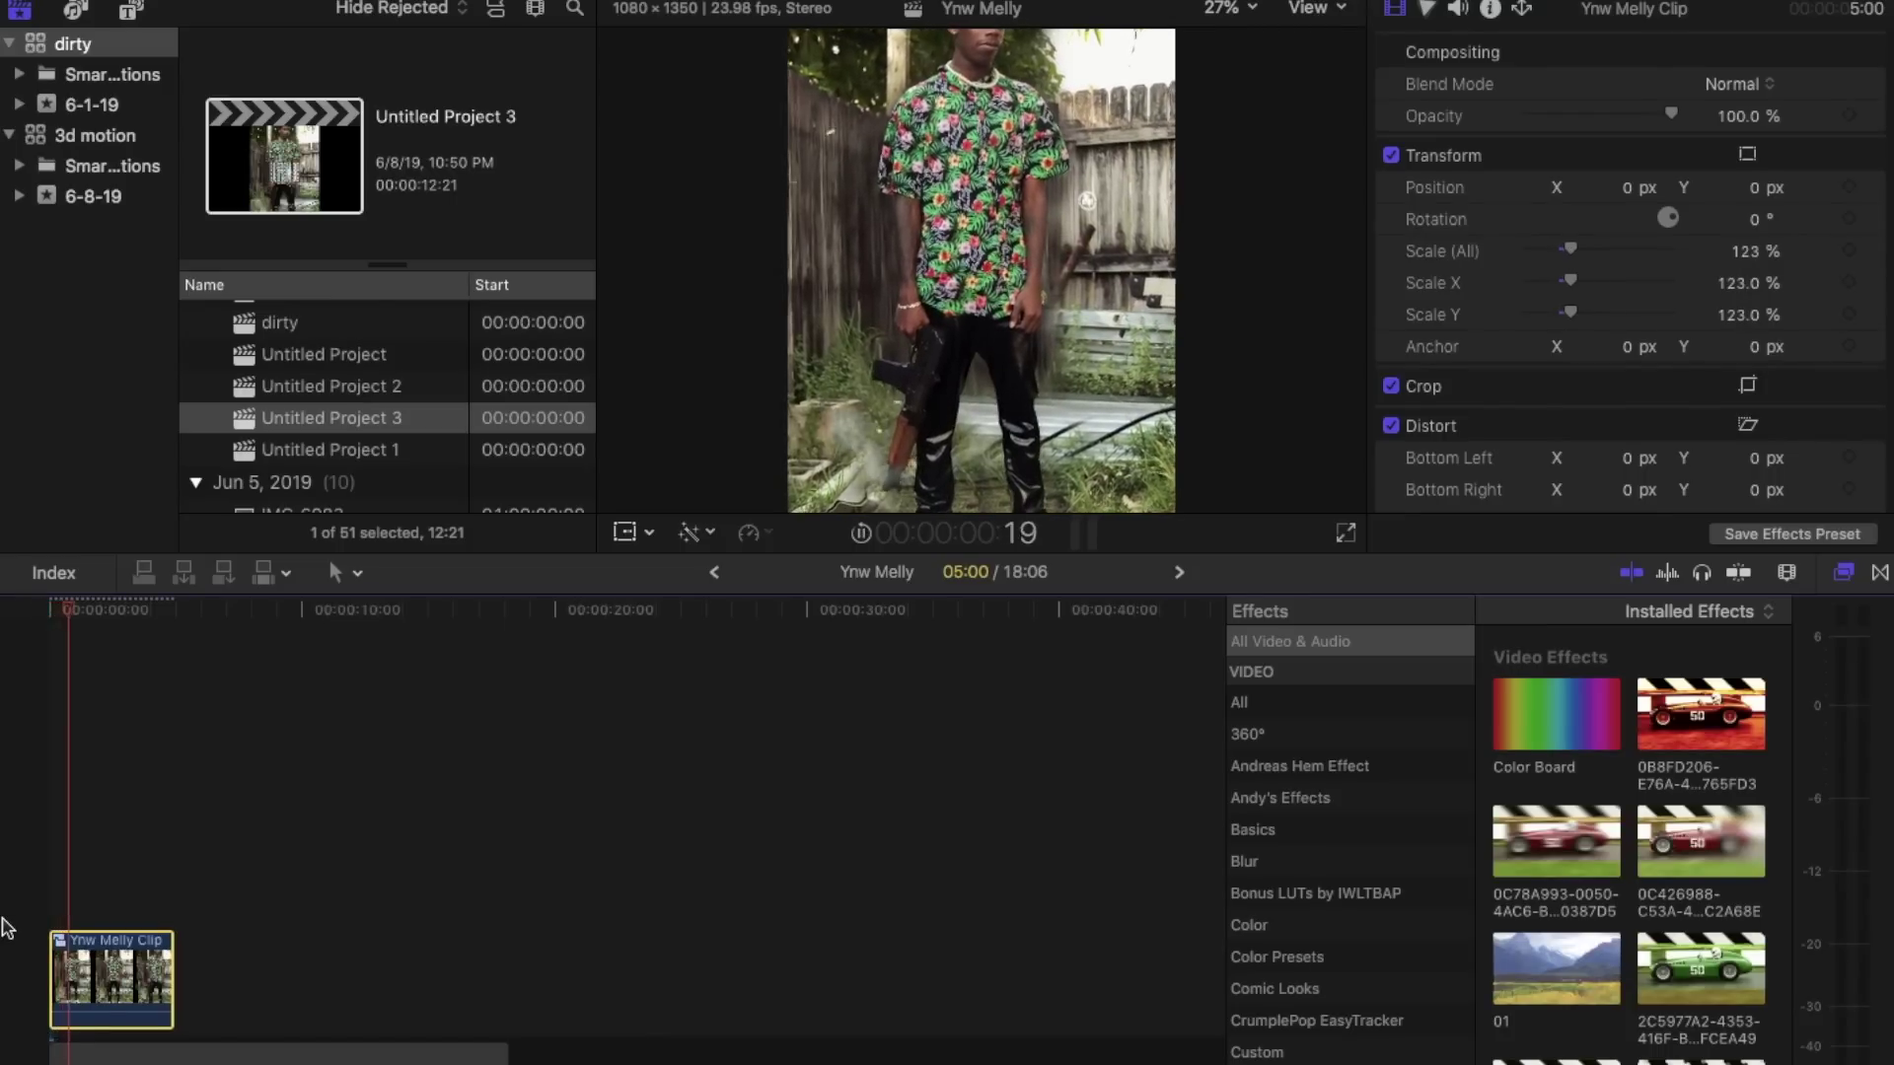
pyautogui.click(5, 928)
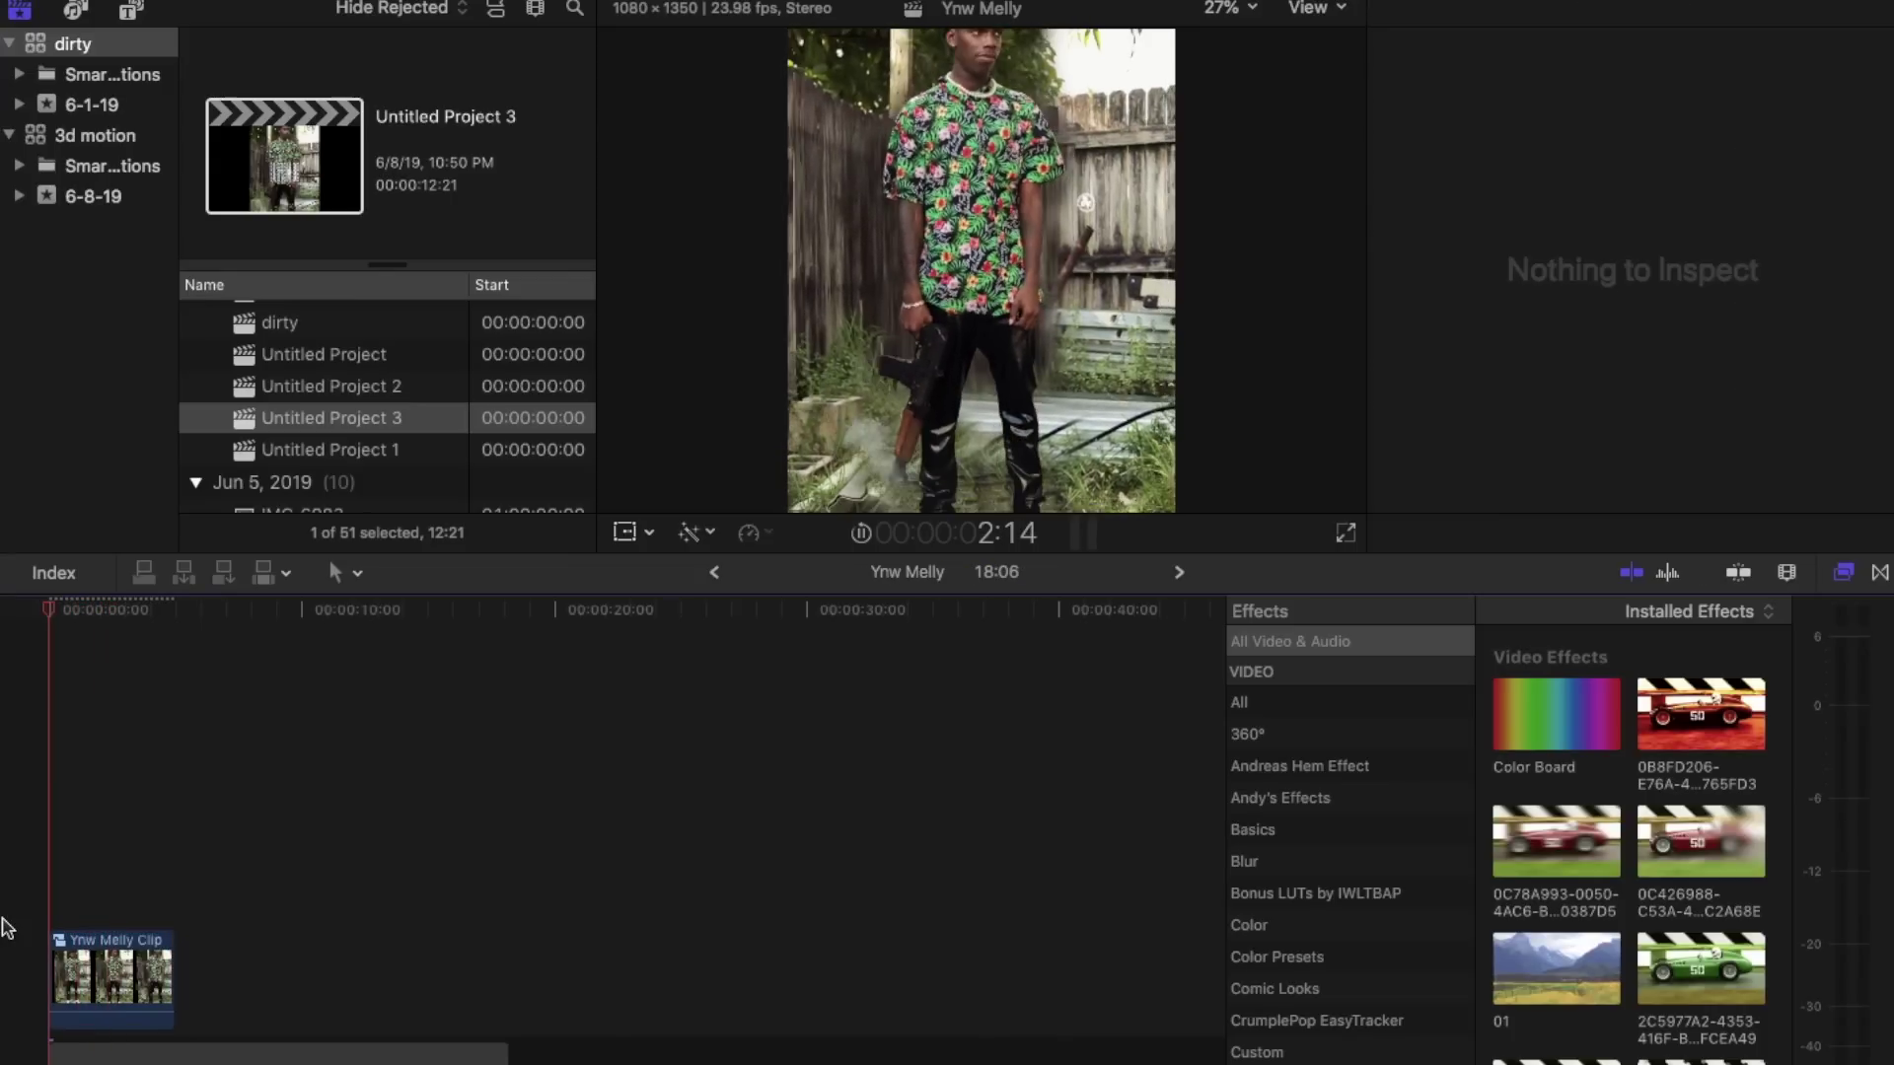
# Step: Reposition the compound clip to about X 7.7 px, Y -163.5 px and set its Scale (All) to 127%
pyautogui.click(59, 962)
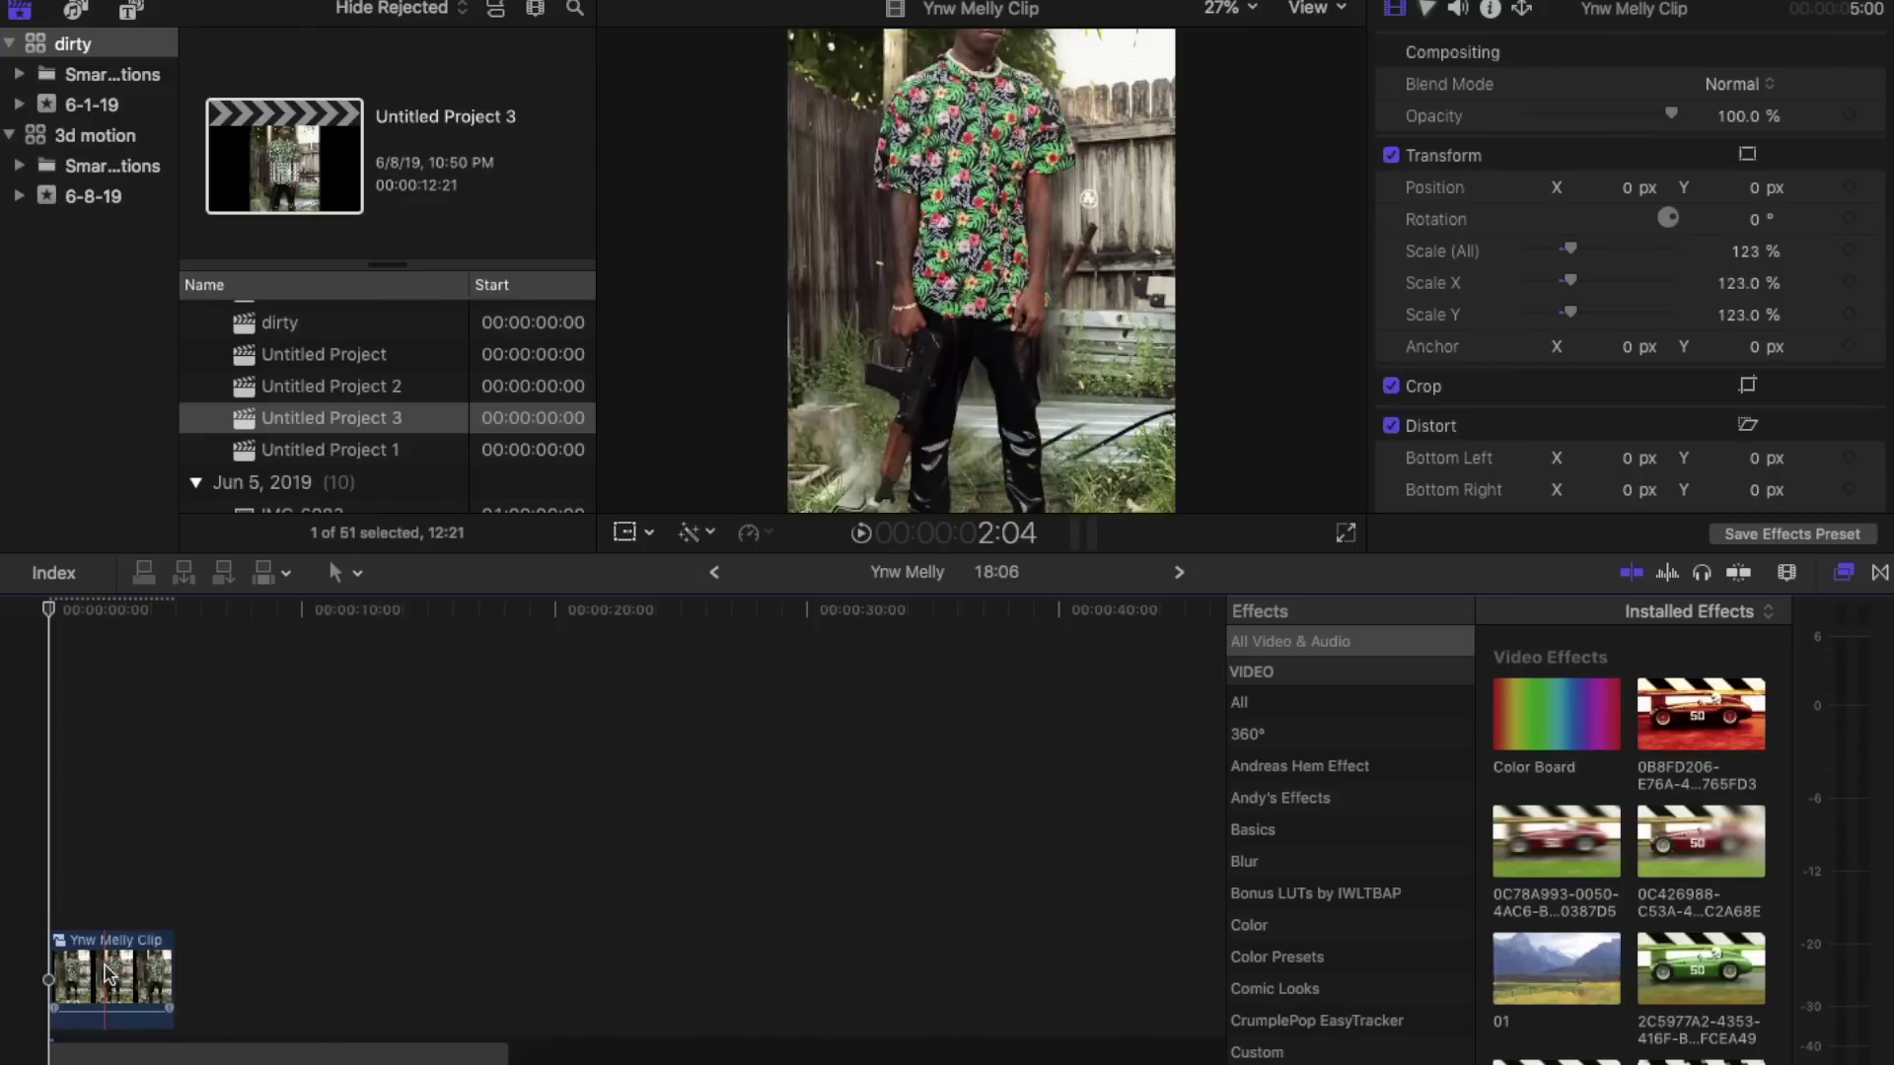
pyautogui.moveTo(1571, 251); pyautogui.dragTo(1572, 254)
pyautogui.click(653, 534)
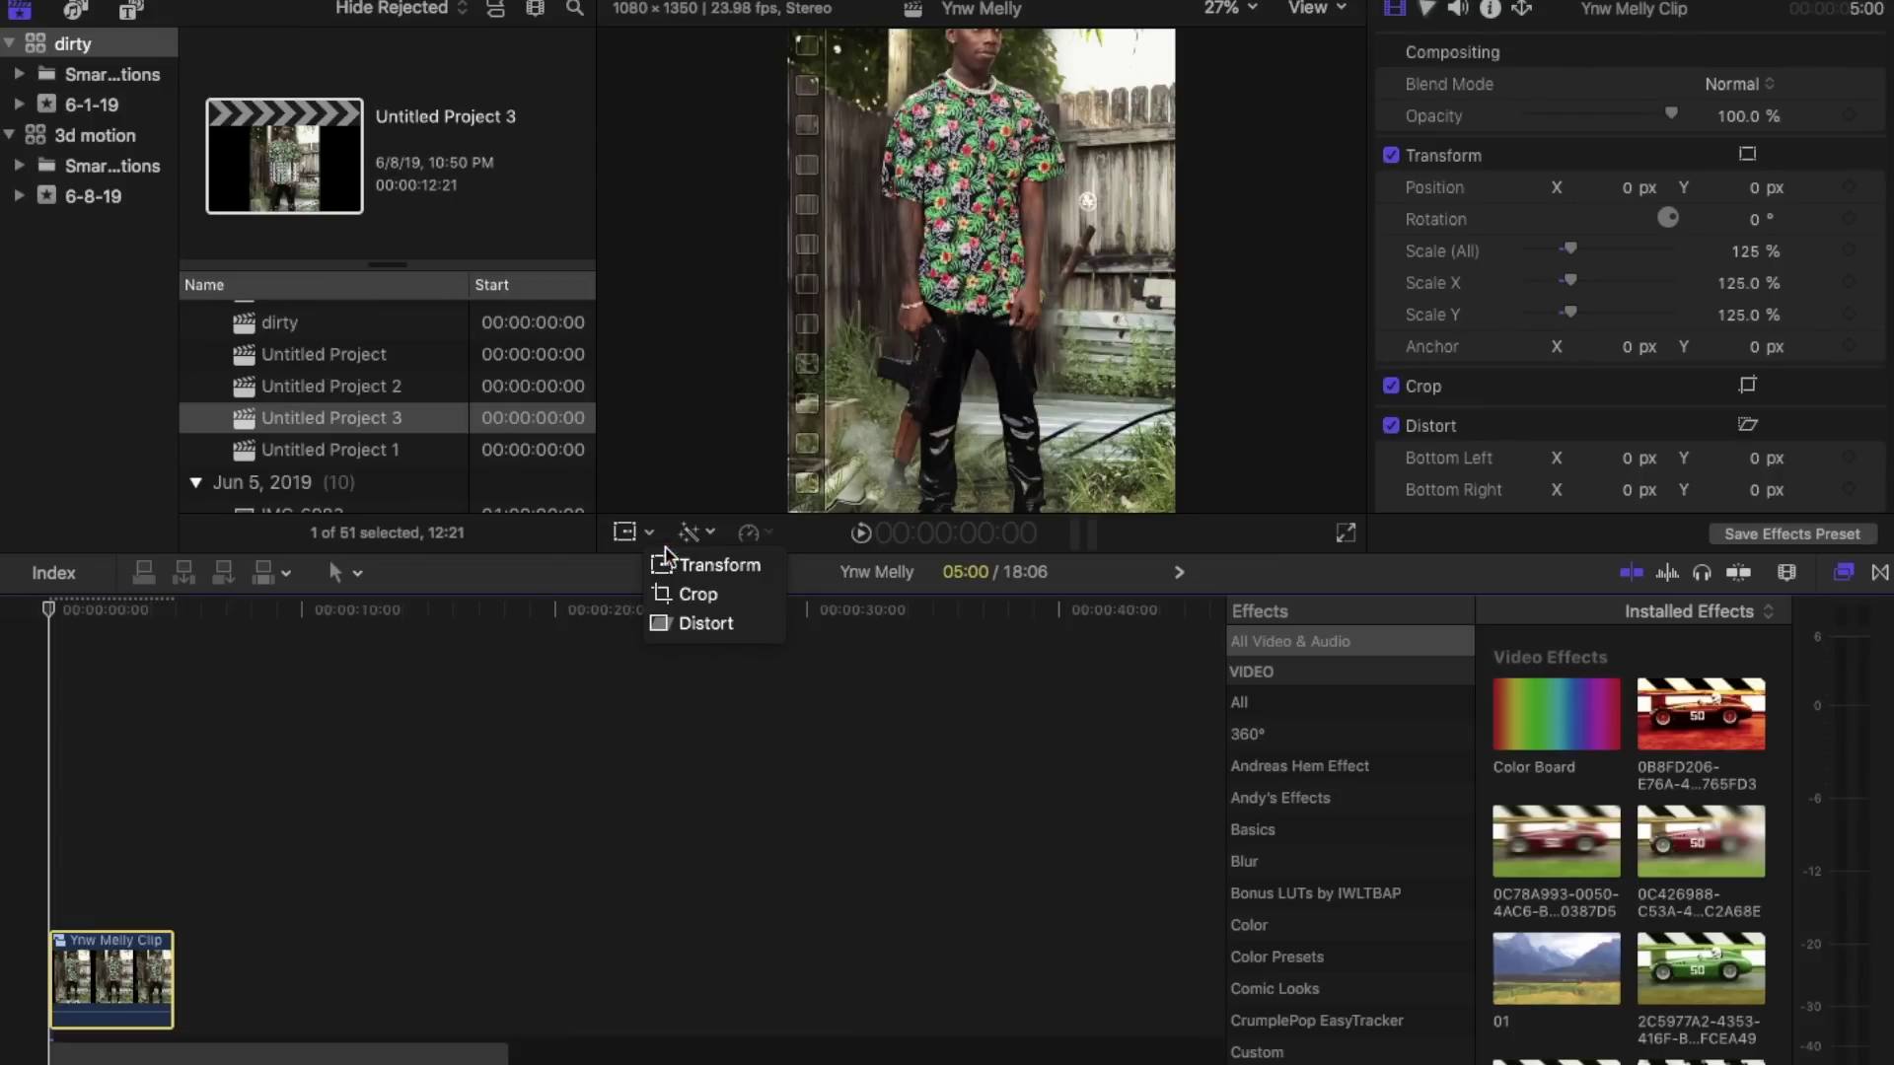
pyautogui.click(715, 562)
pyautogui.moveTo(1028, 176); pyautogui.dragTo(1026, 228)
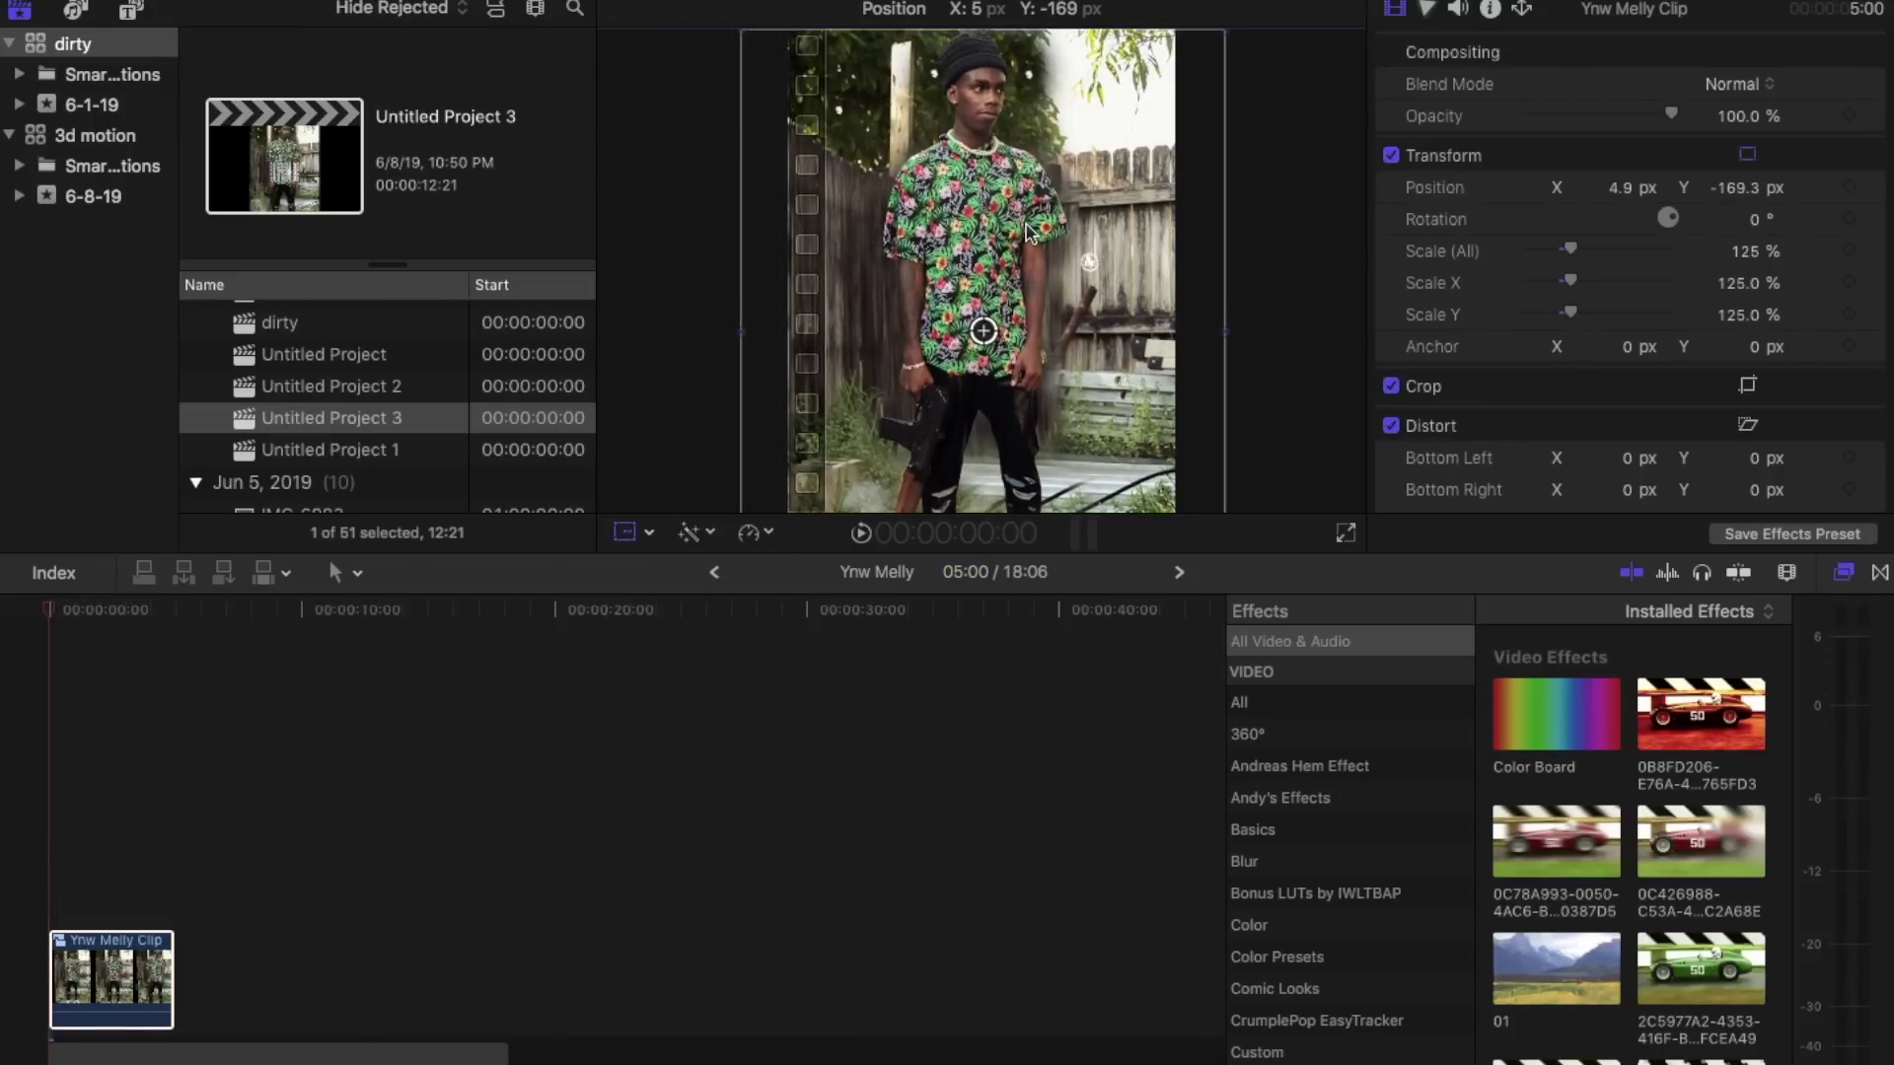
pyautogui.moveTo(1027, 228); pyautogui.dragTo(1027, 228)
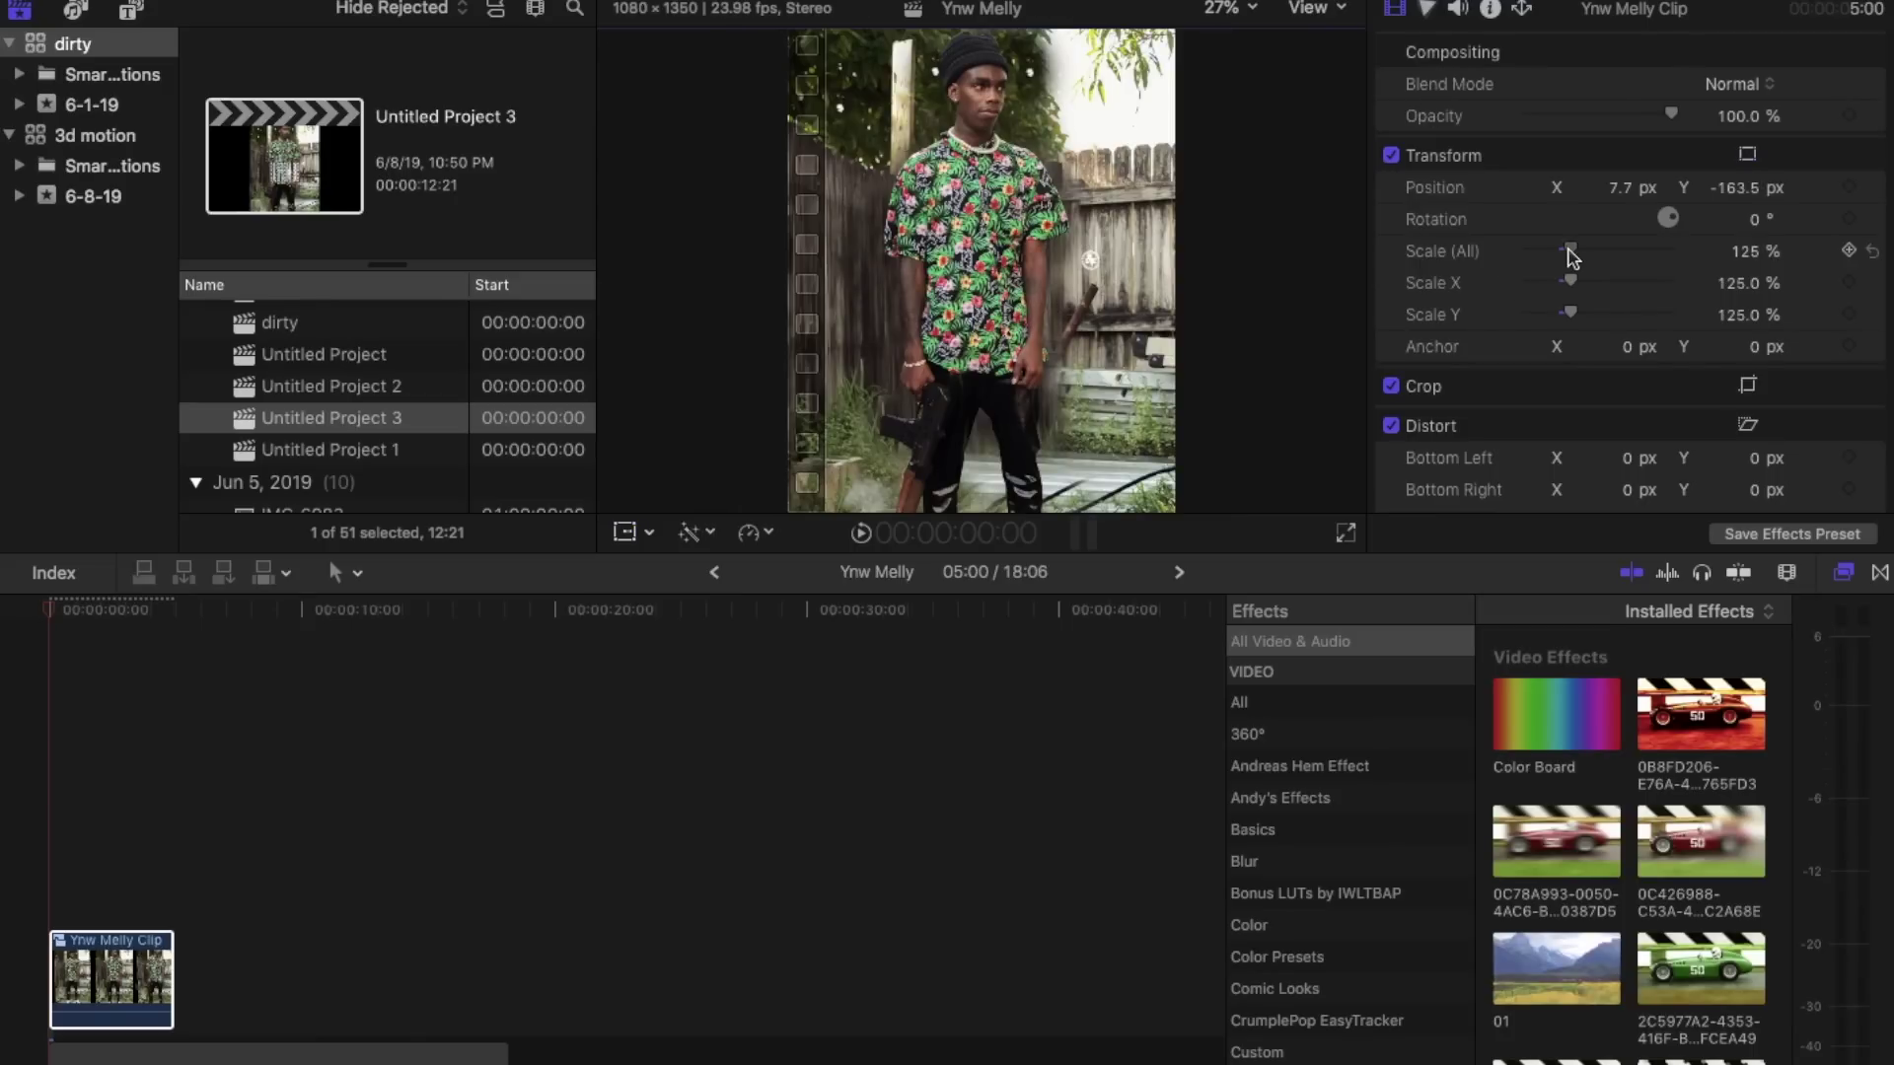
pyautogui.moveTo(1571, 256); pyautogui.dragTo(1575, 259)
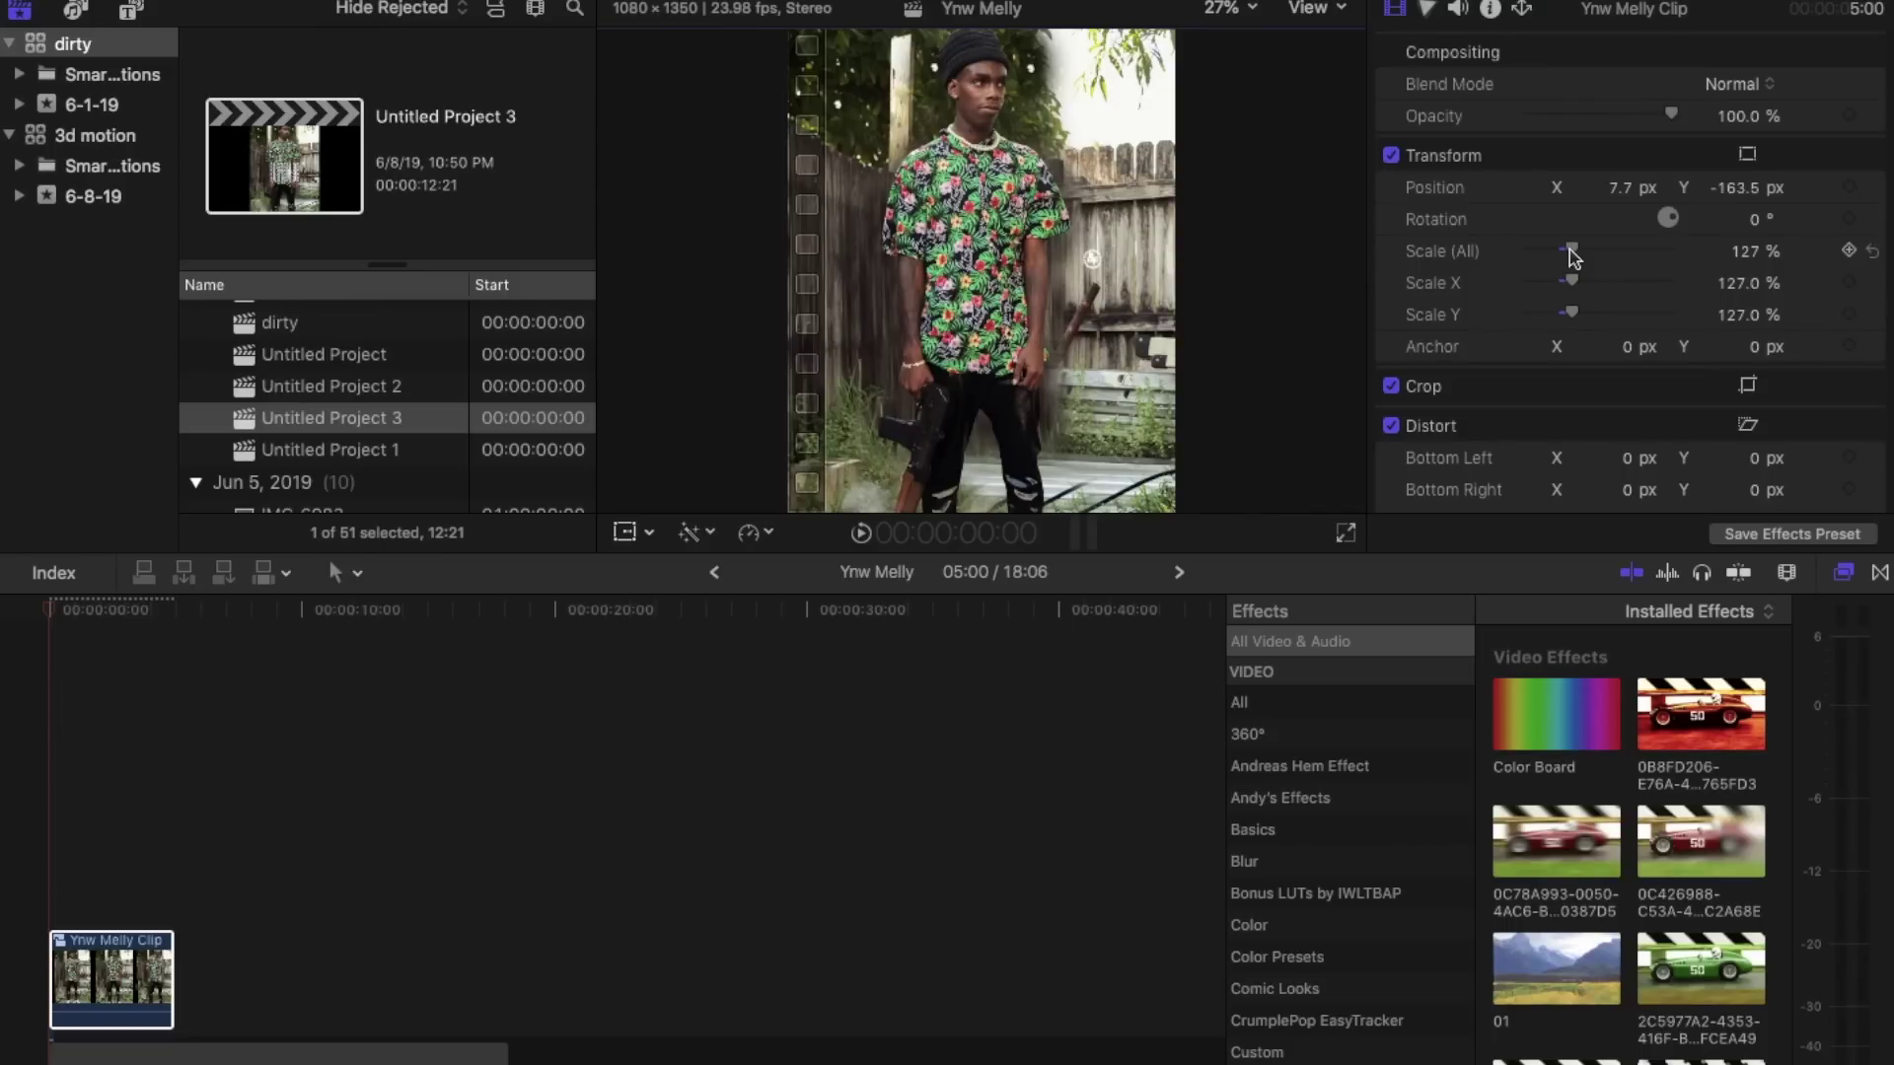
pyautogui.click(4, 900)
pyautogui.press('space')
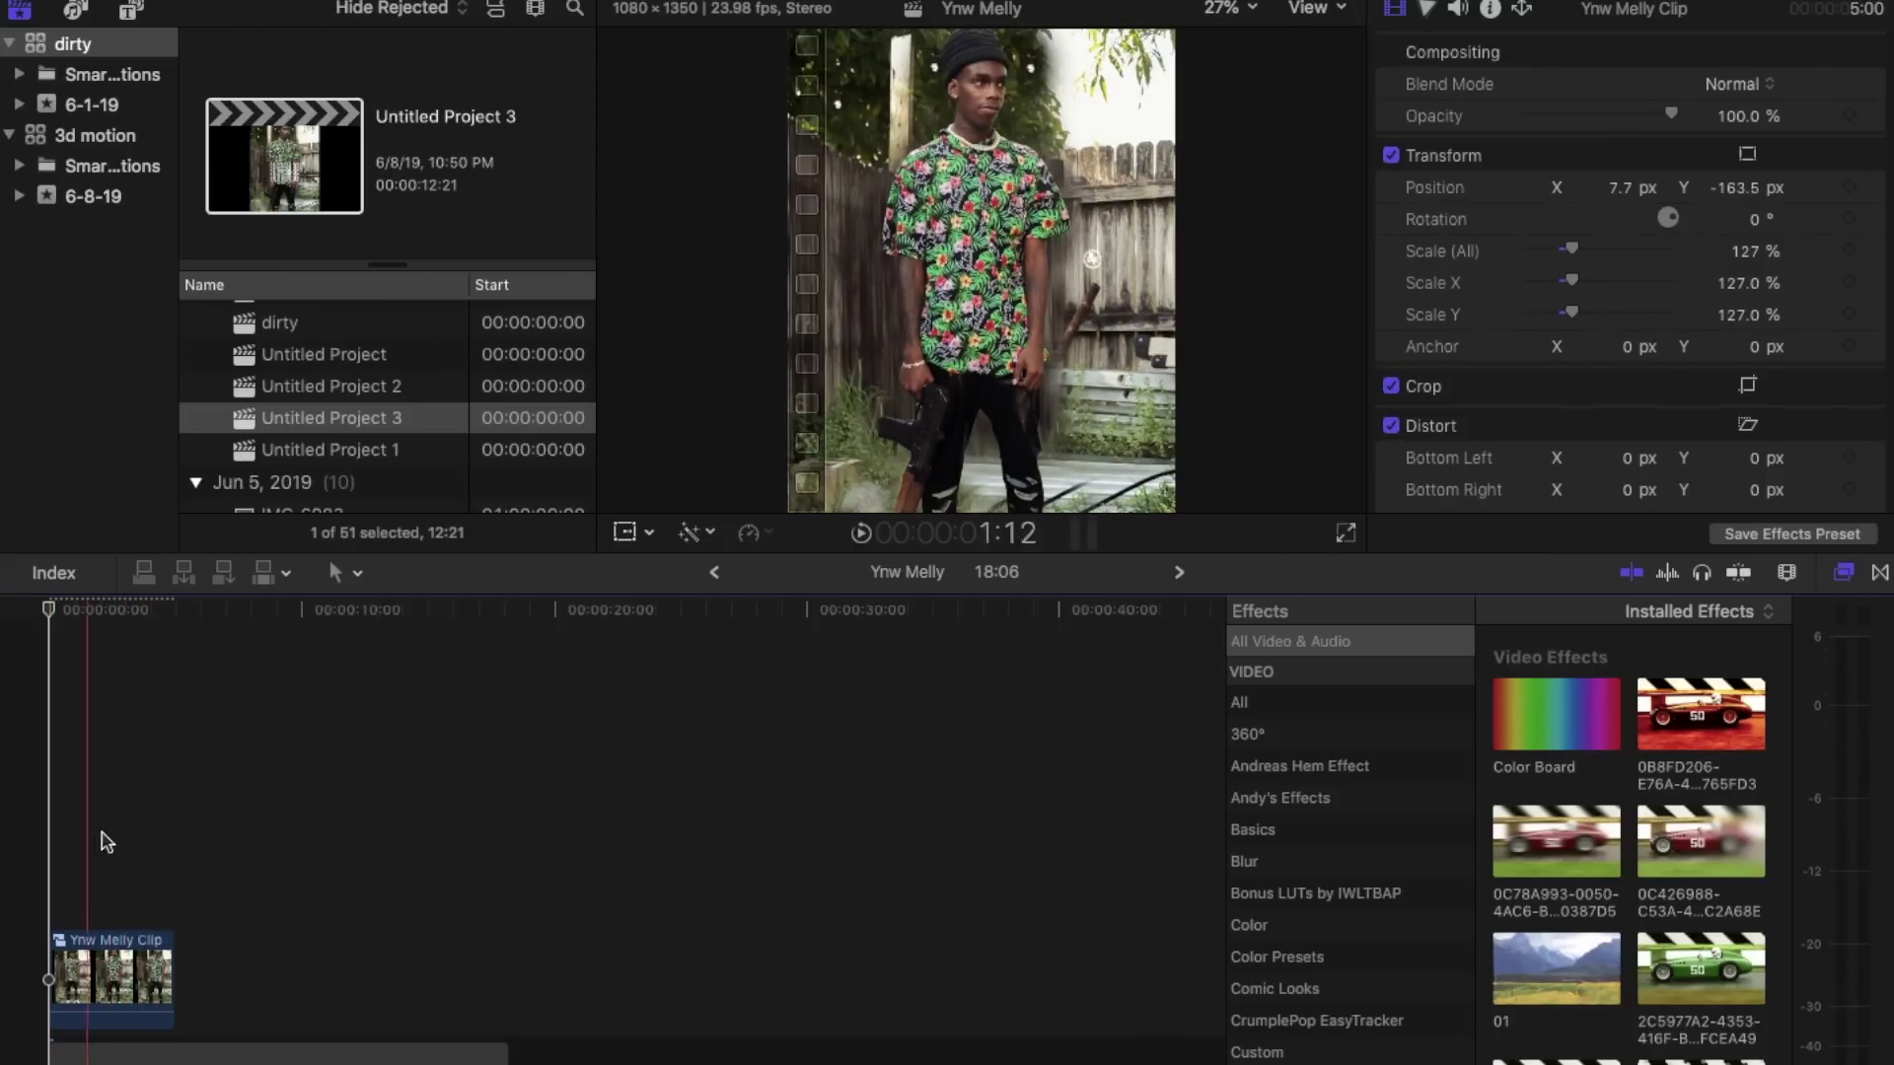
# Step: Place a copy of the compound clip directly after the original and reverse the copy's playback
pyautogui.click(72, 996)
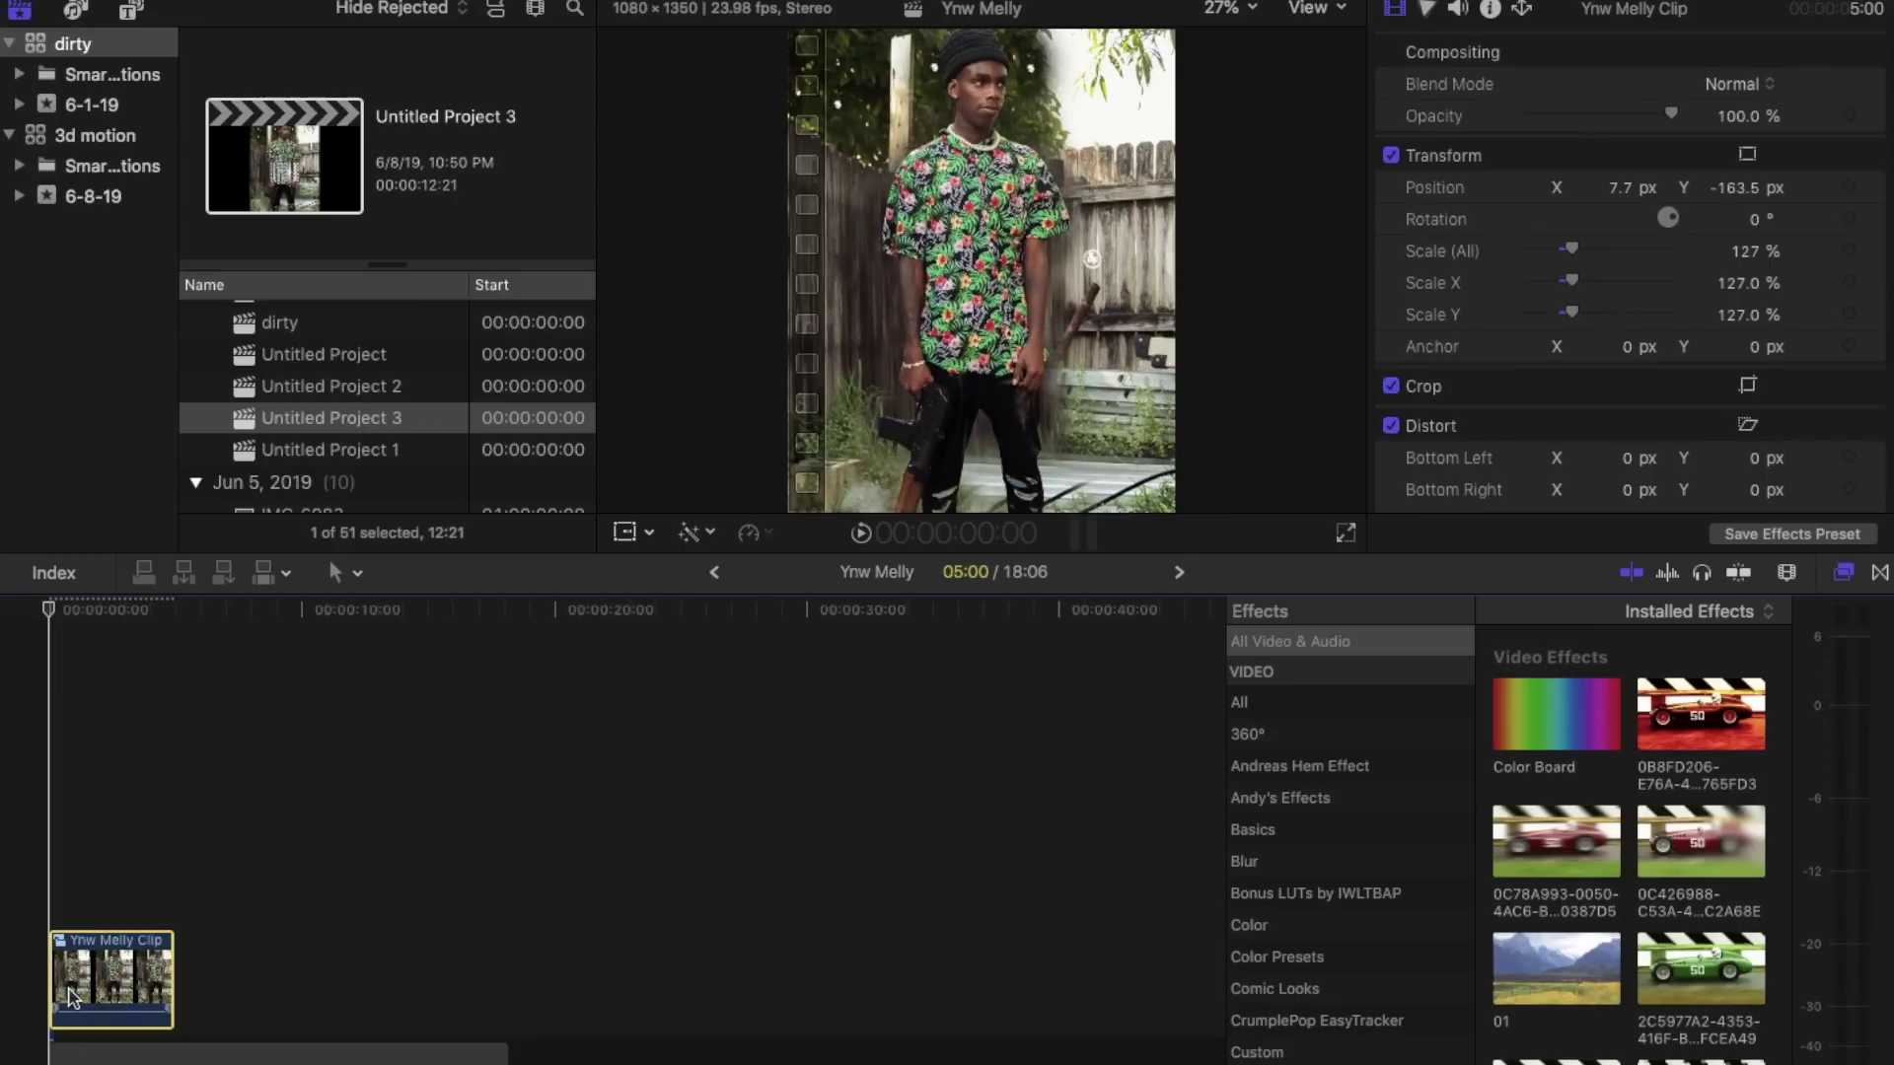
pyautogui.press('super+v')
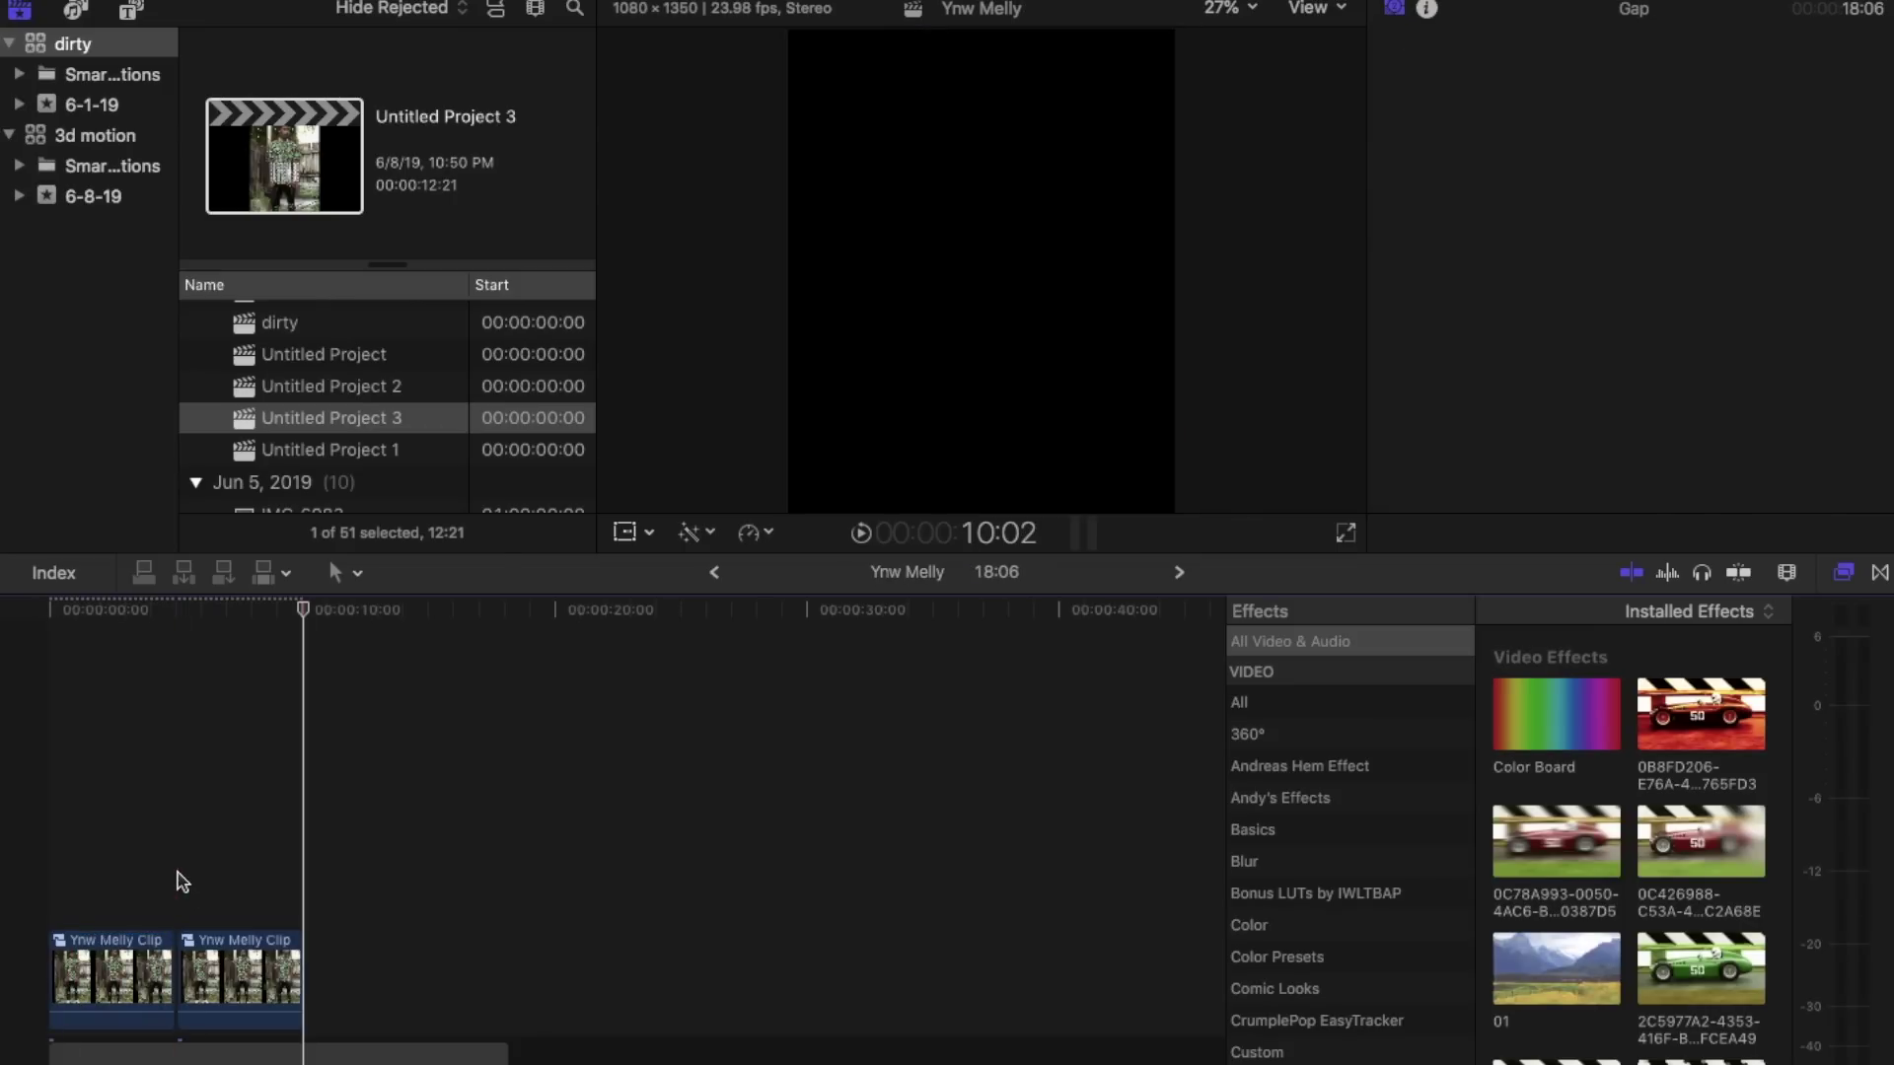
pyautogui.press('super+equal')
pyautogui.click(196, 974)
pyautogui.moveTo(197, 972); pyautogui.dragTo(193, 972)
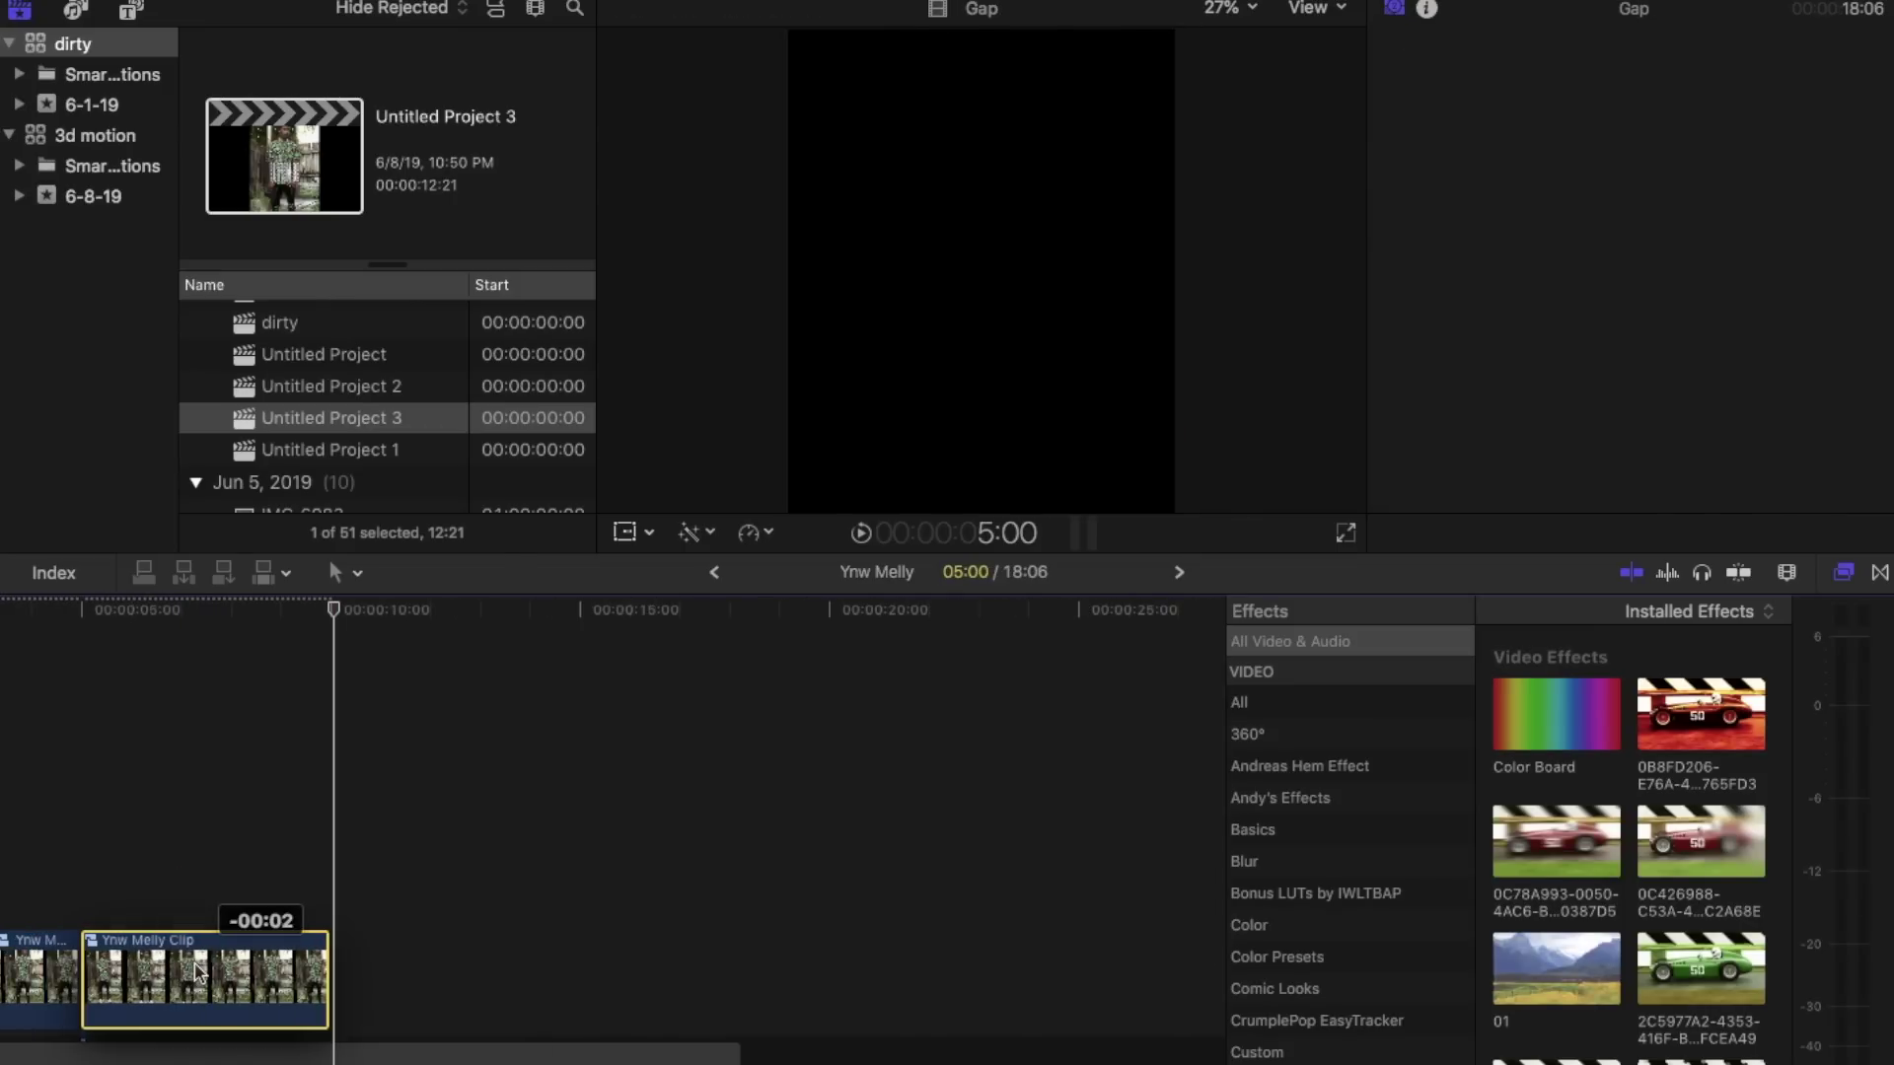
pyautogui.click(753, 532)
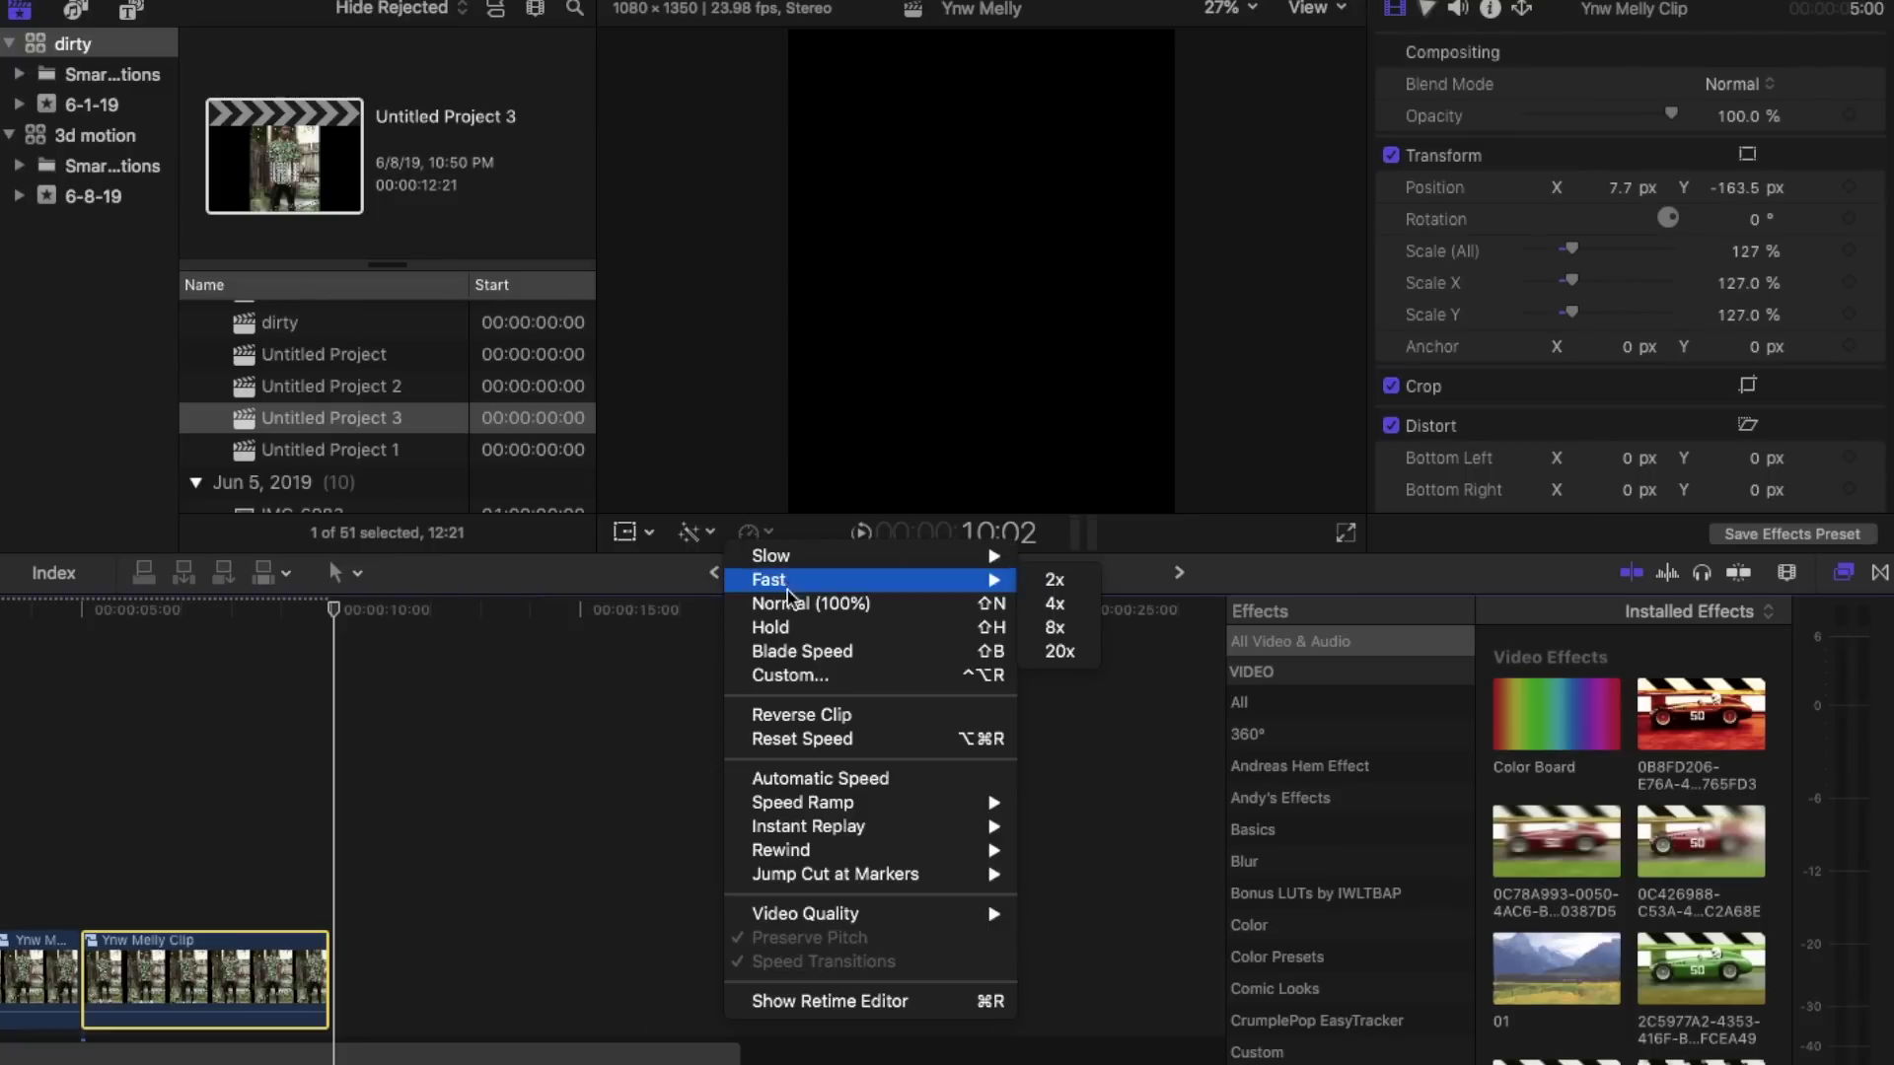
pyautogui.click(819, 713)
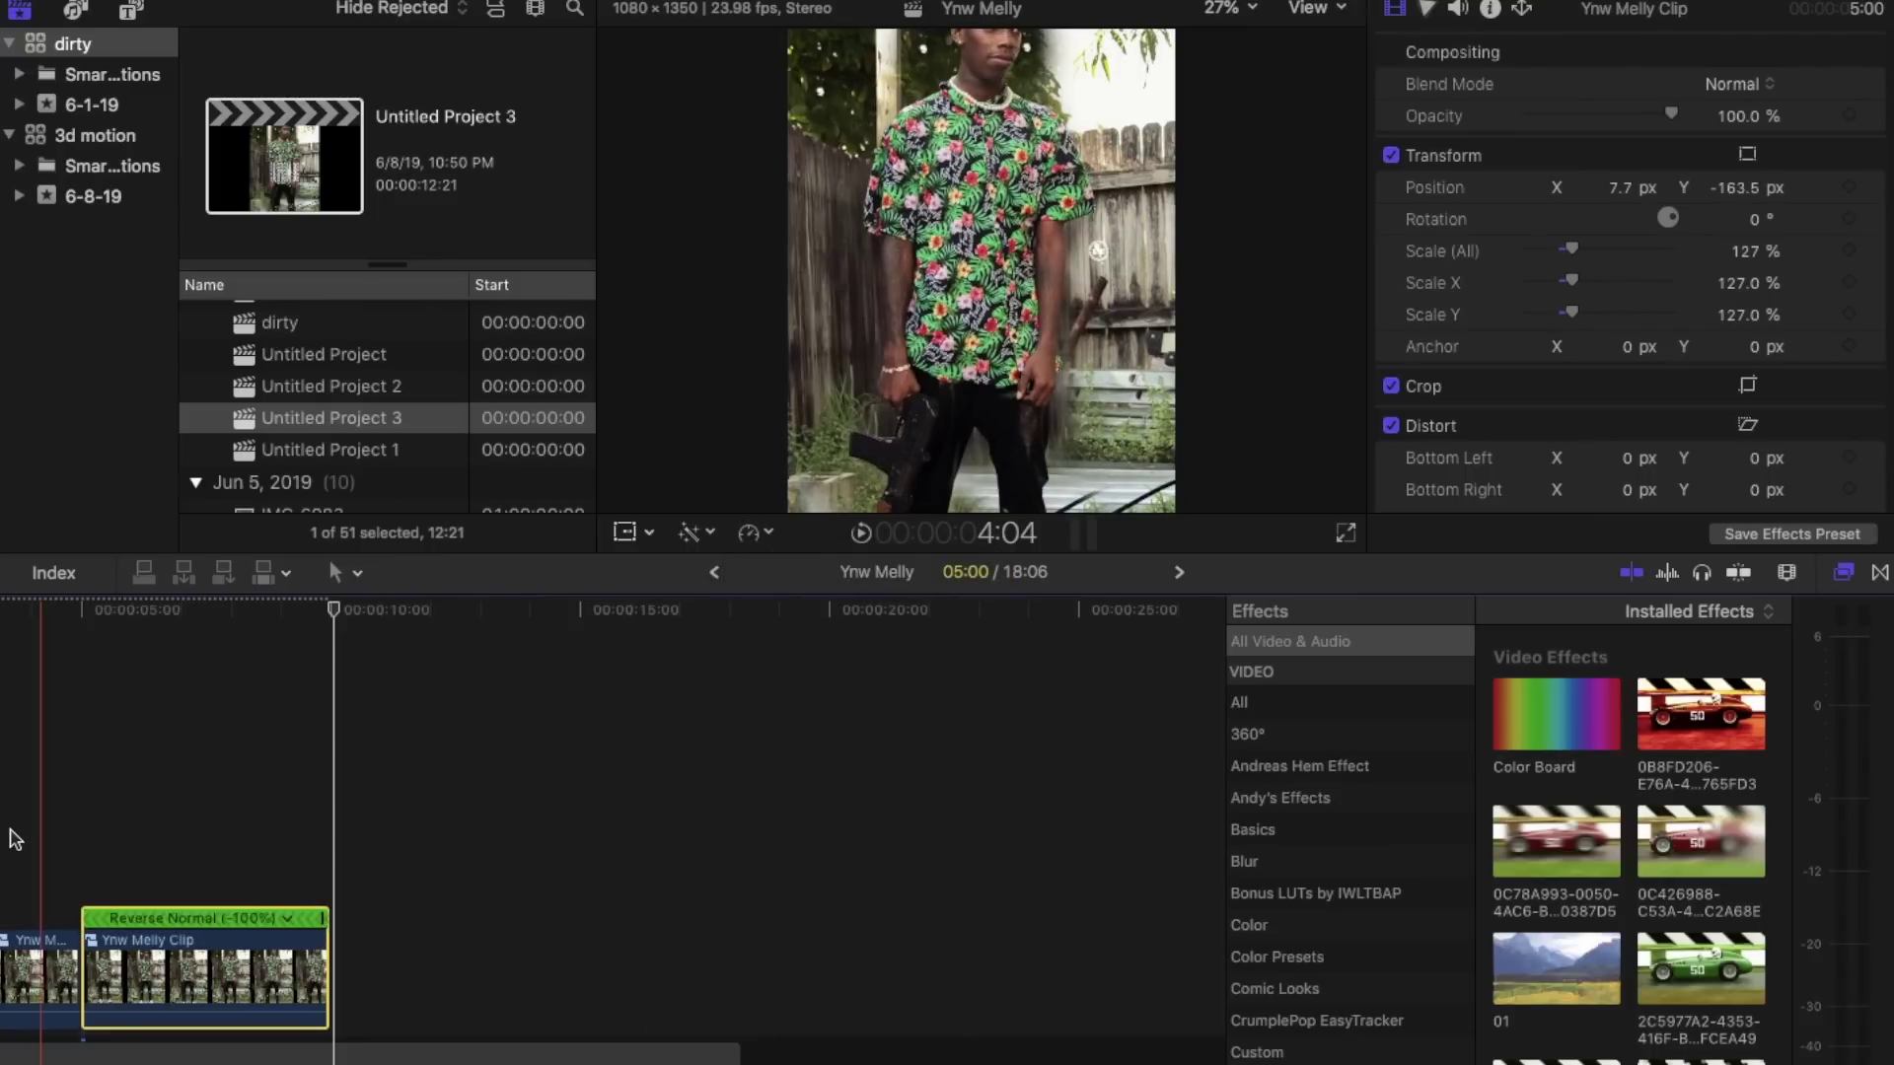
# Step: Play back the original compound clip followed by its reversed copy
pyautogui.click(10, 837)
pyautogui.hscroll(-2, 274, 898)
pyautogui.press('space')
pyautogui.press('super+minus')
pyautogui.press('super+minus')
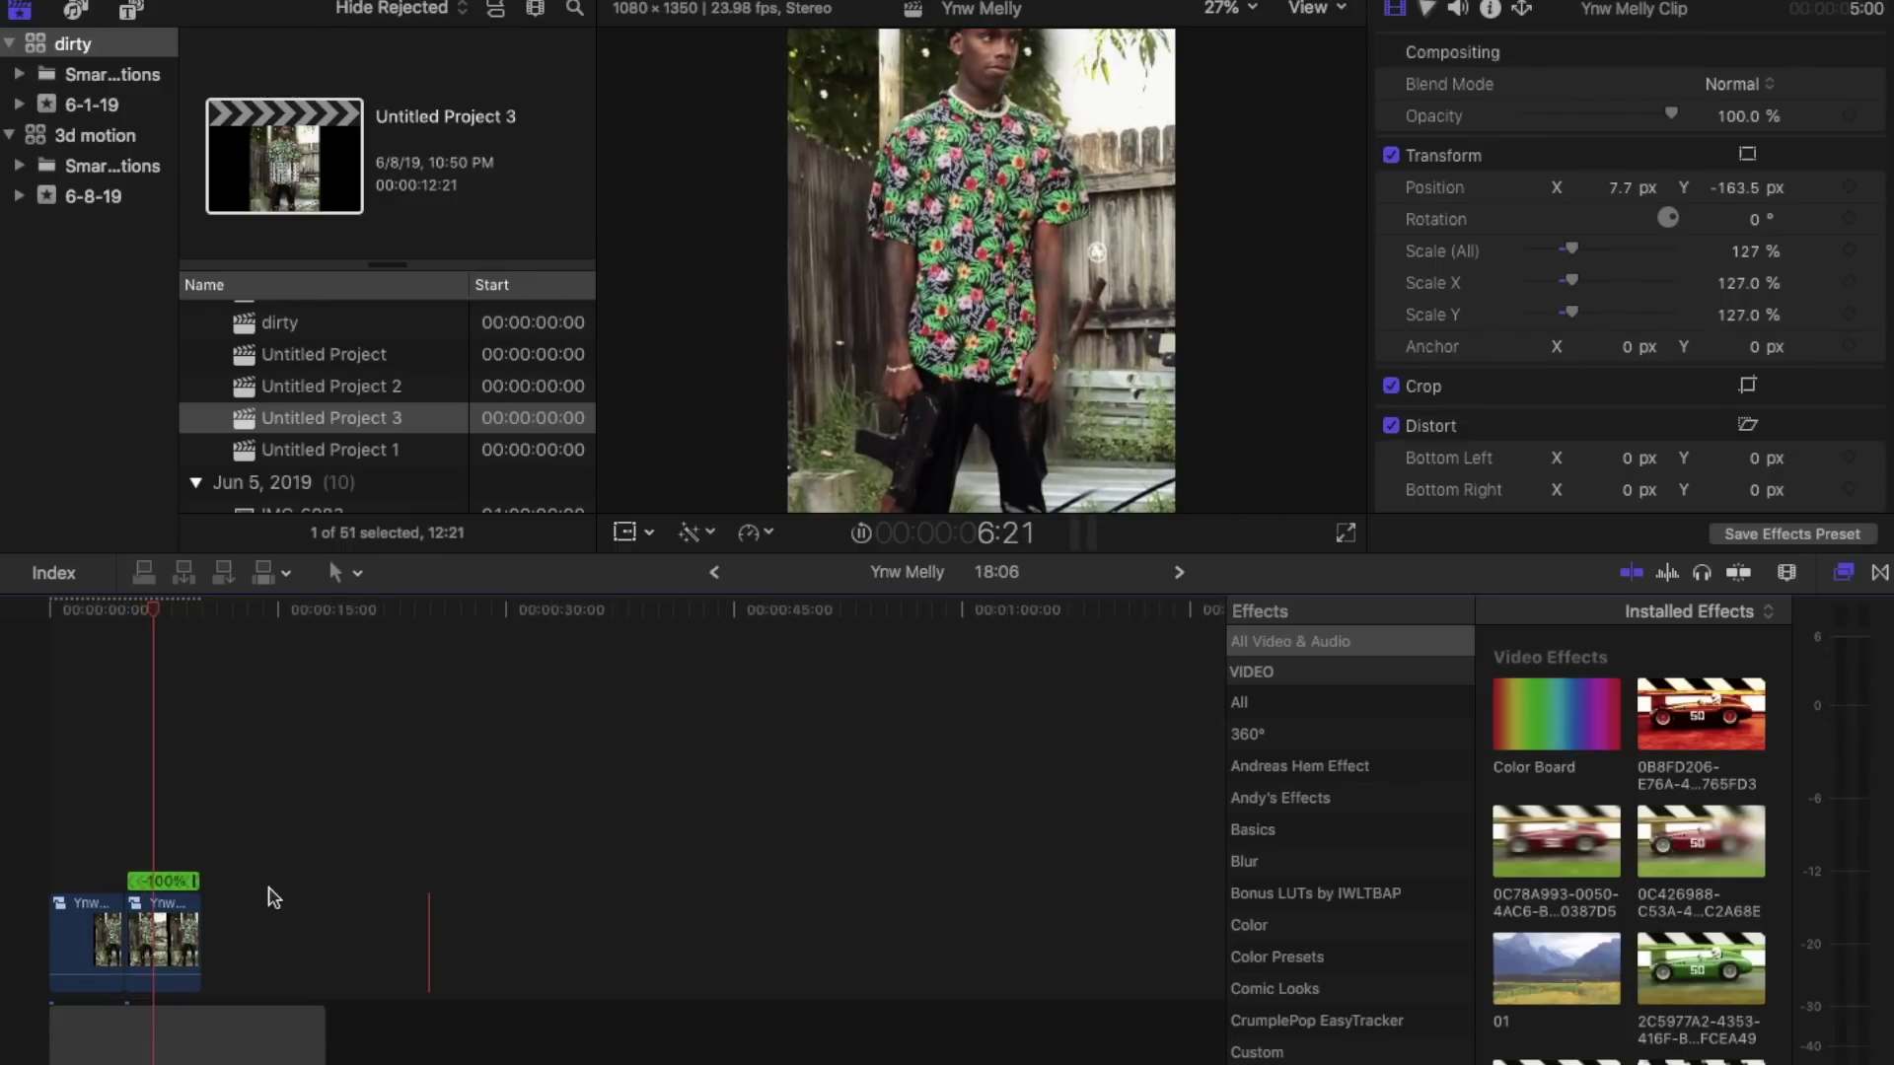
pyautogui.press('super+equal')
pyautogui.press('super+equal')
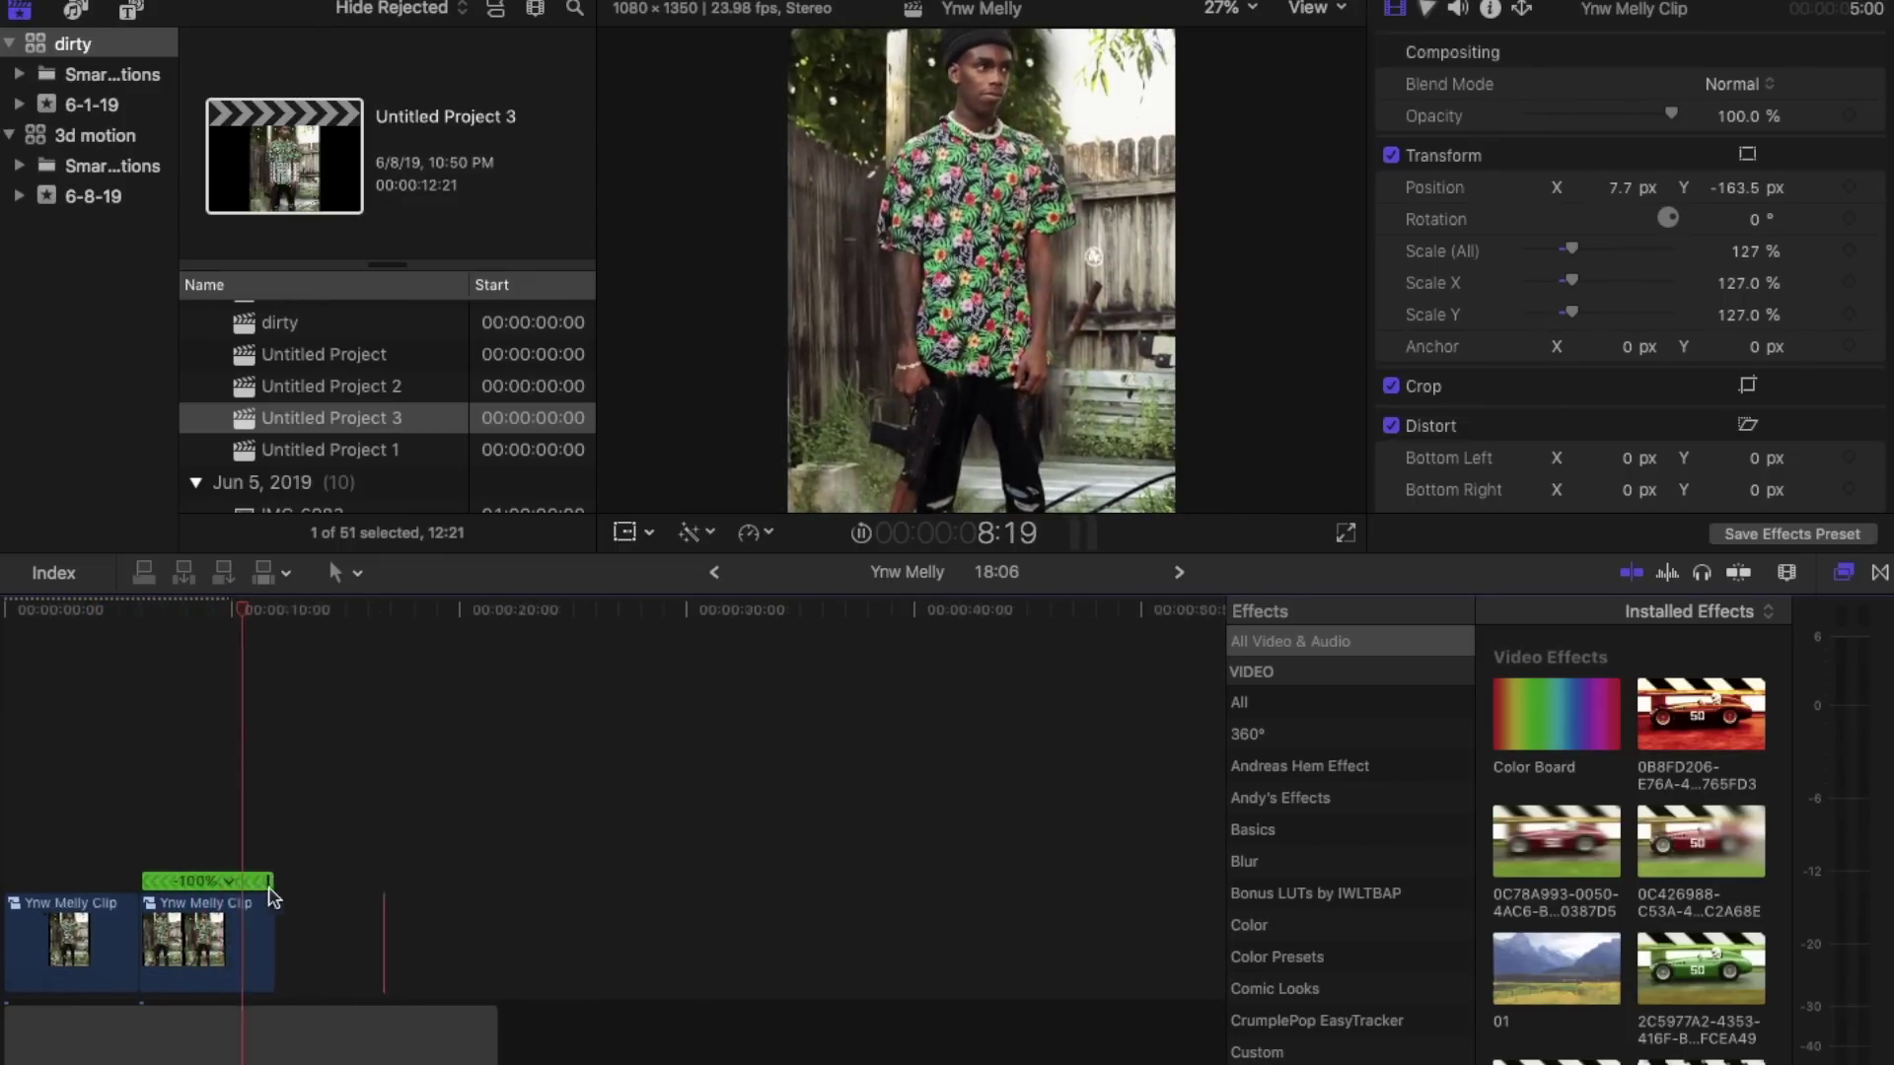
pyautogui.press('space')
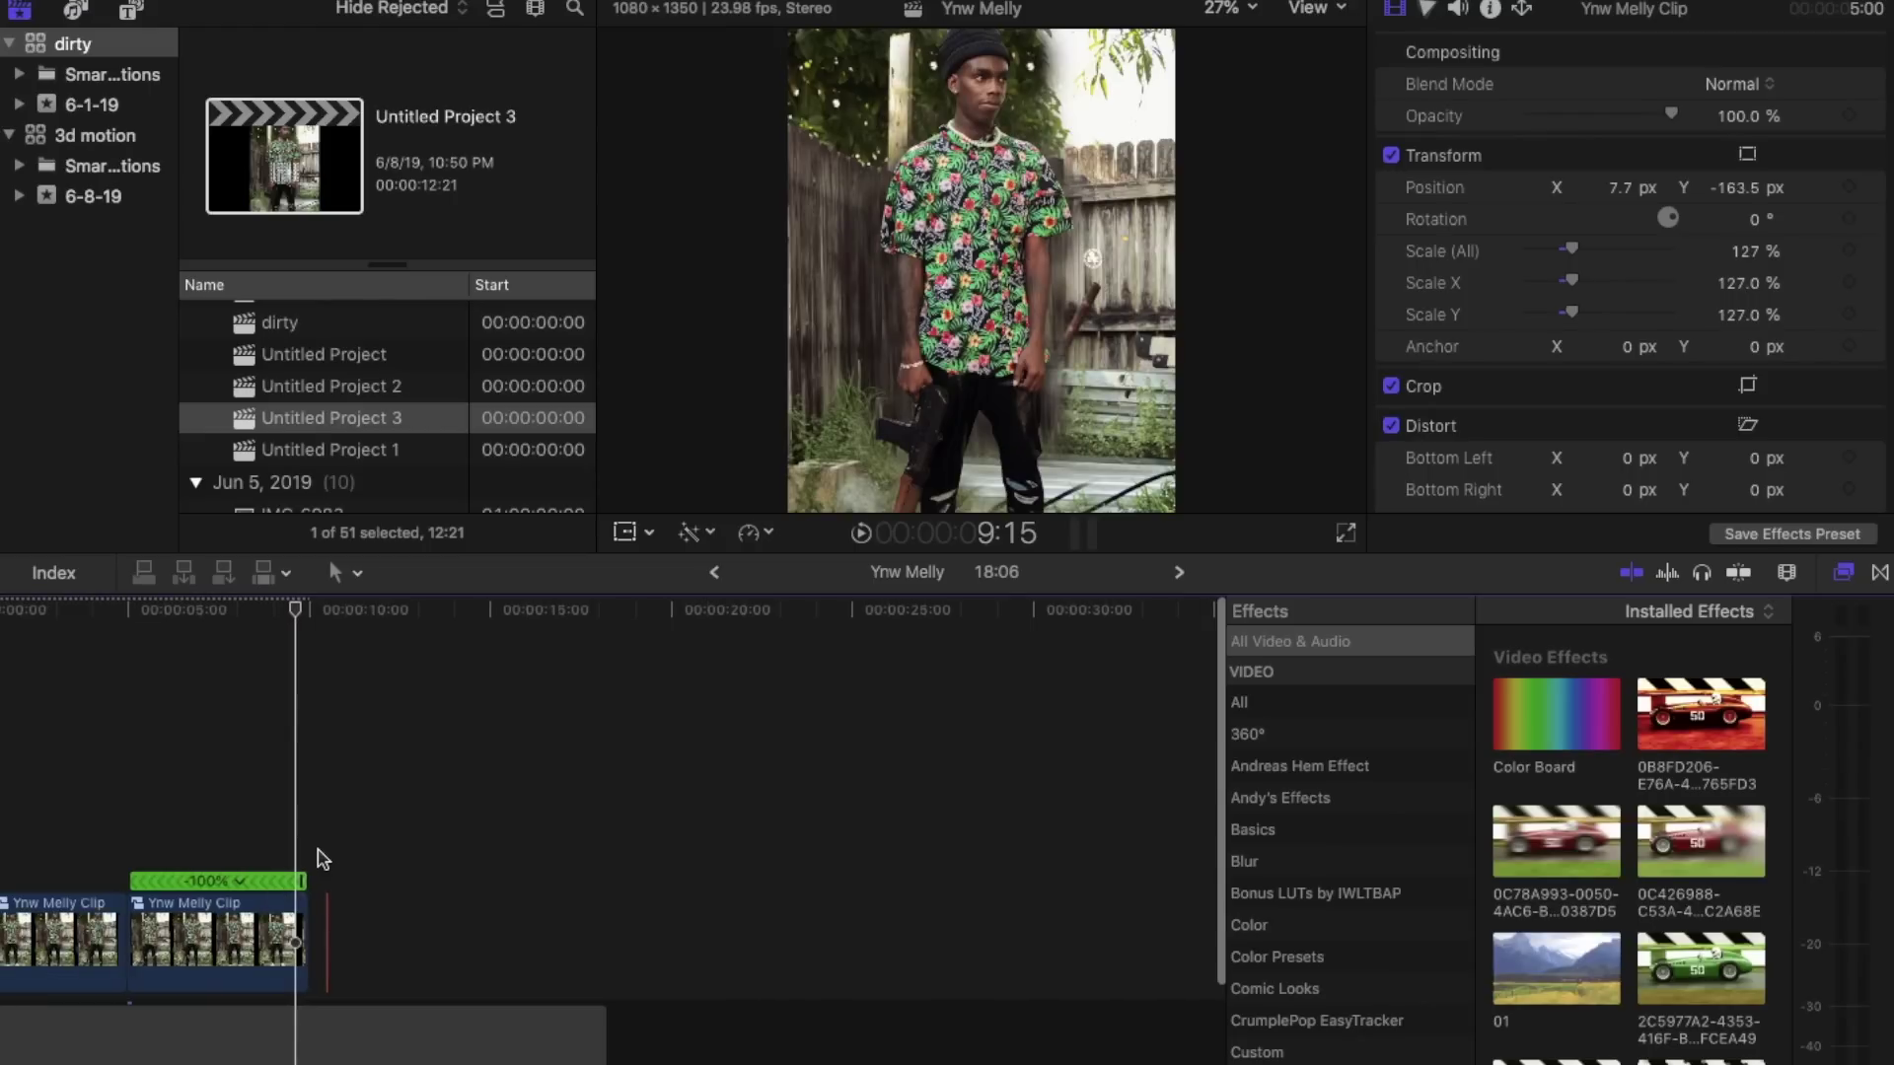
# Step: Add a third, forward-playing copy of the compound clip directly after the reversed one
pyautogui.press('super+v')
pyautogui.moveTo(341, 815); pyautogui.dragTo(355, 814)
pyautogui.hscroll(-2, 259, 864)
pyautogui.scroll(-2, 258, 864)
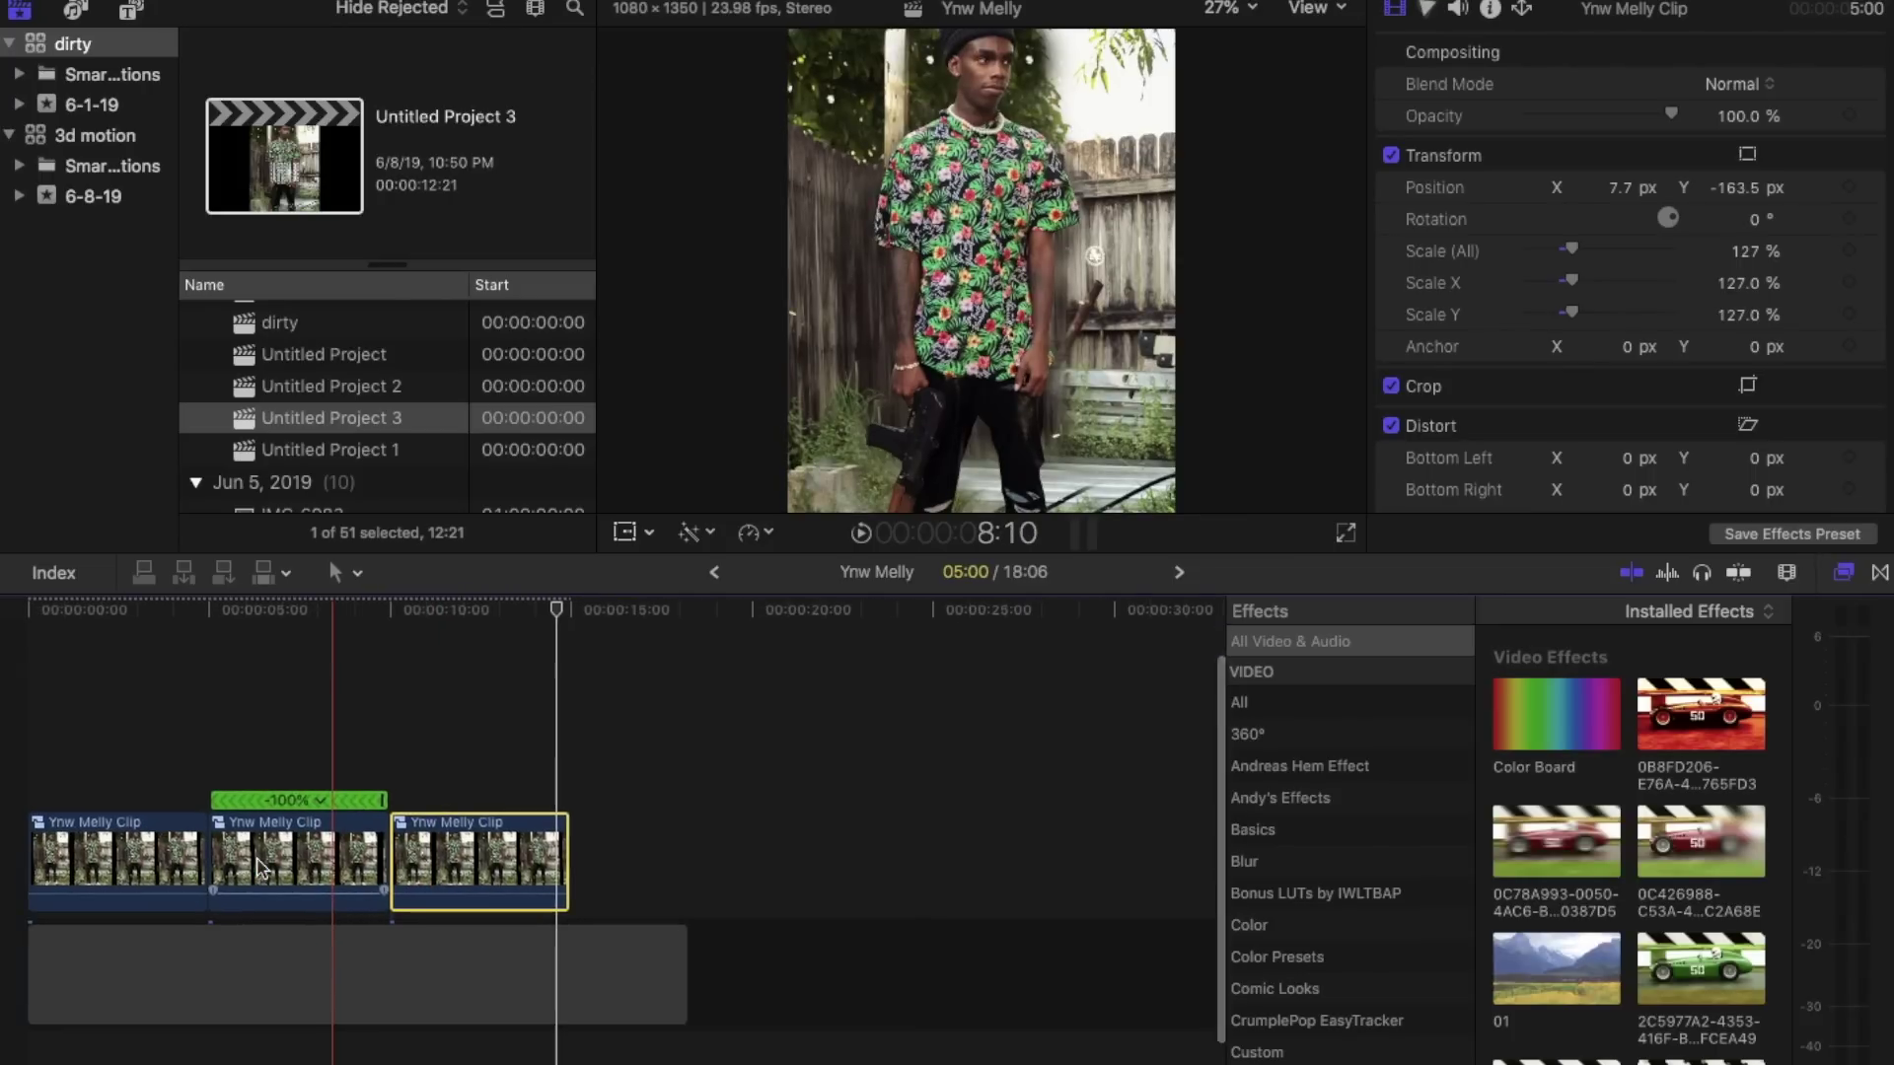
# Step: Play back the three-clip forward, reverse and forward sequence from the beginning
pyautogui.click(2, 757)
pyautogui.press('Home')
pyautogui.press('space')
pyautogui.press('super+4')
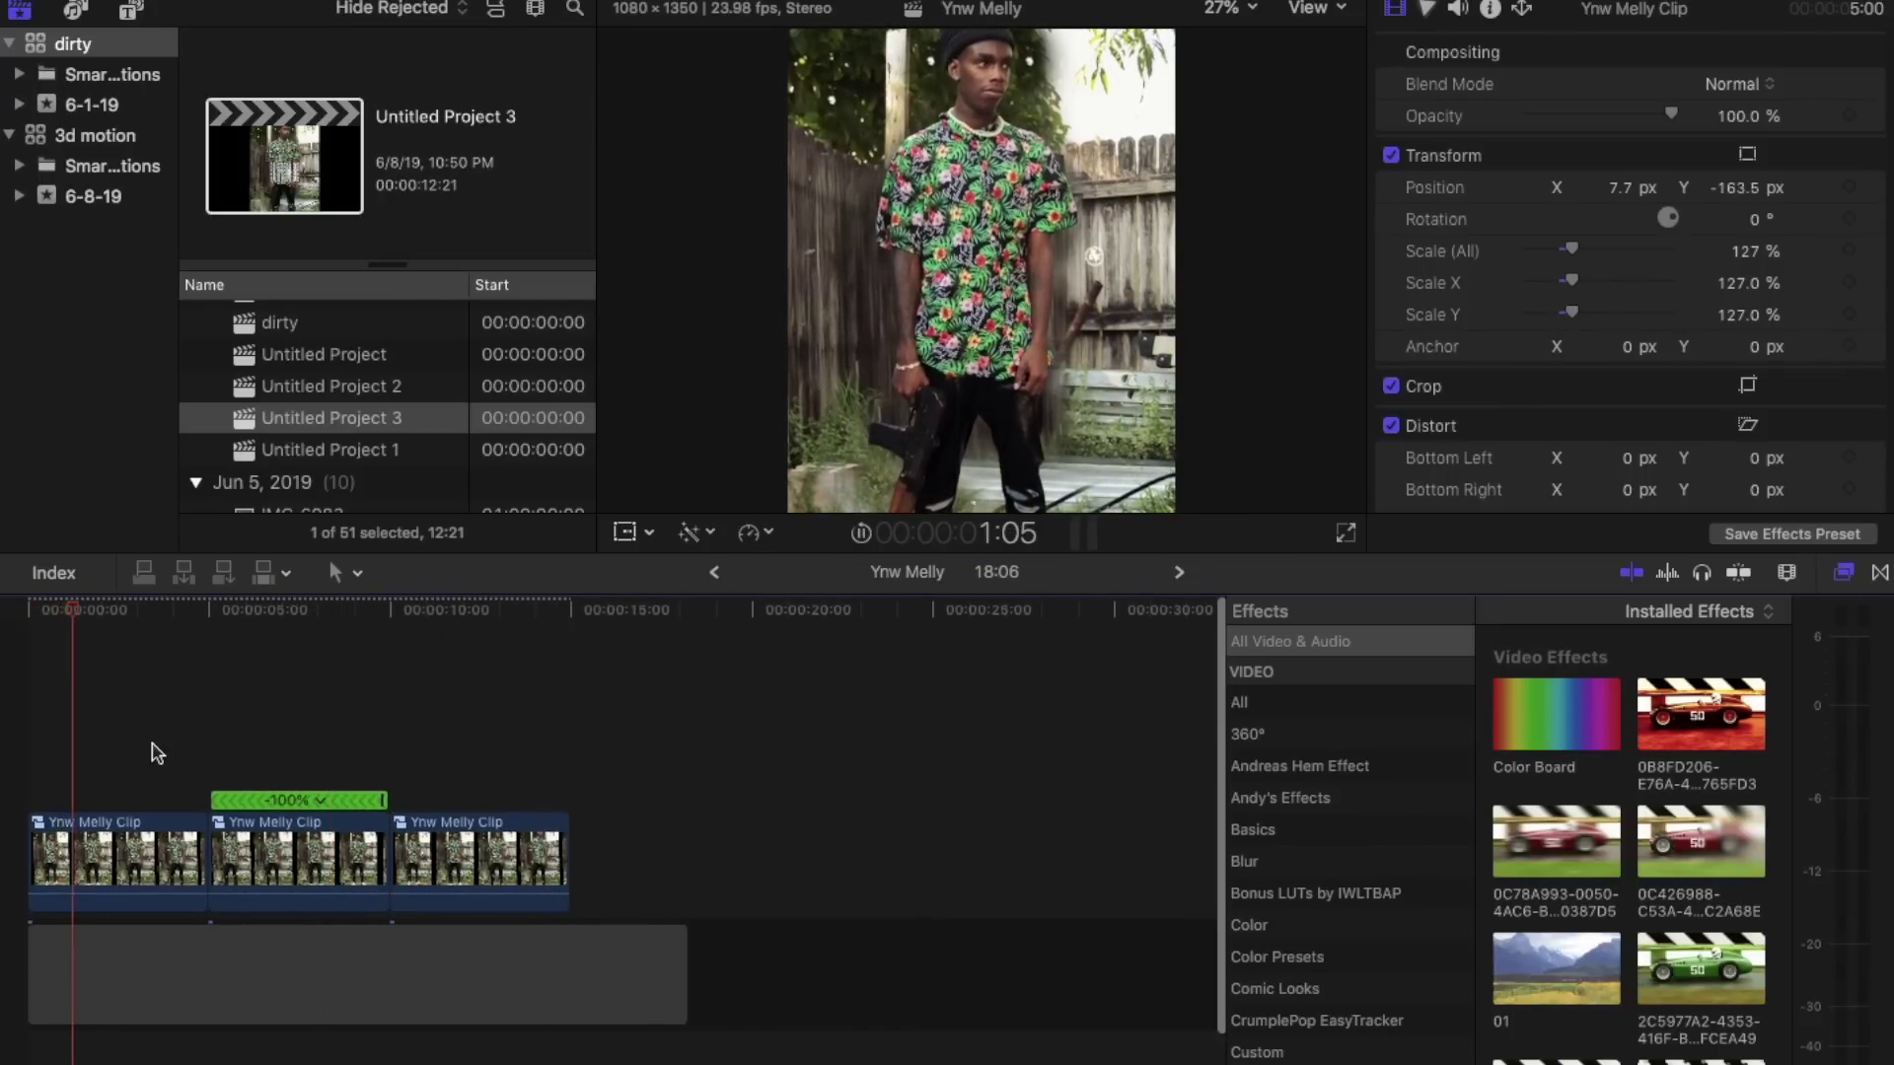
pyautogui.press('super+minus')
pyautogui.press('super+minus')
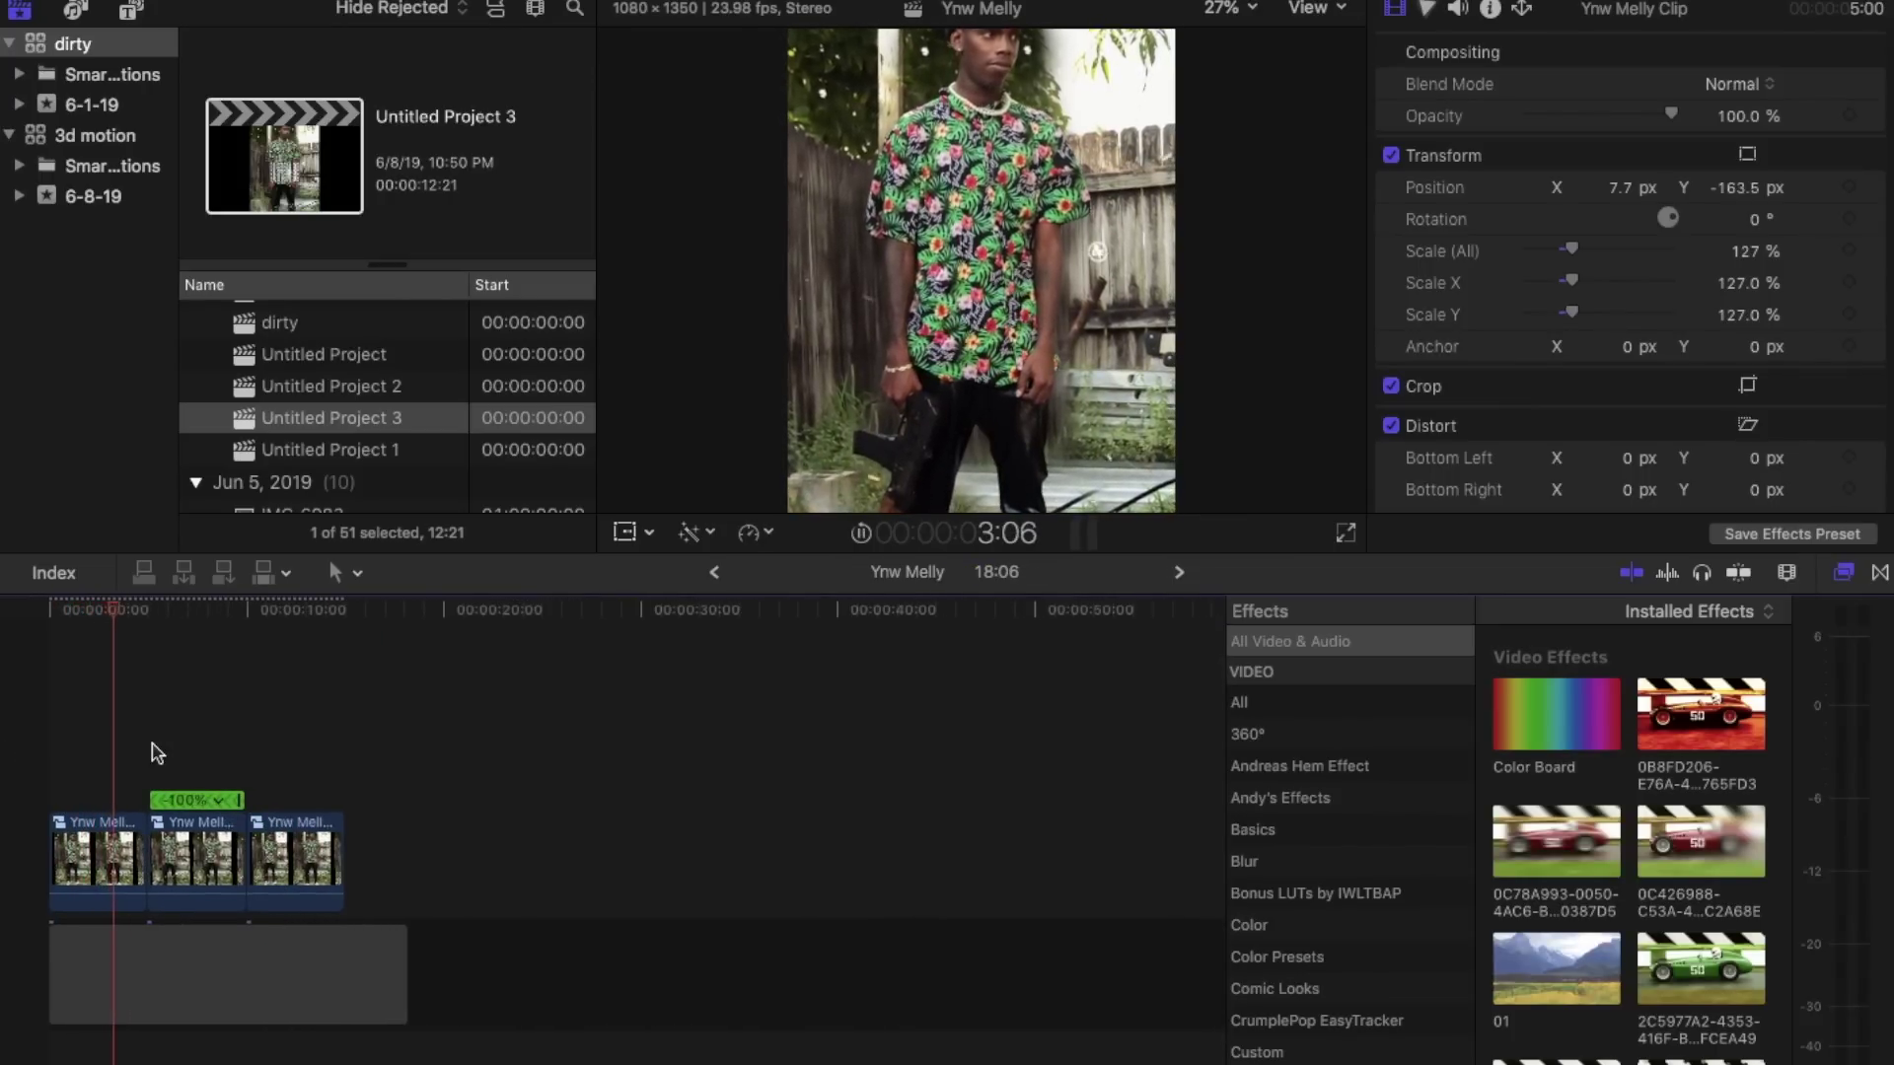